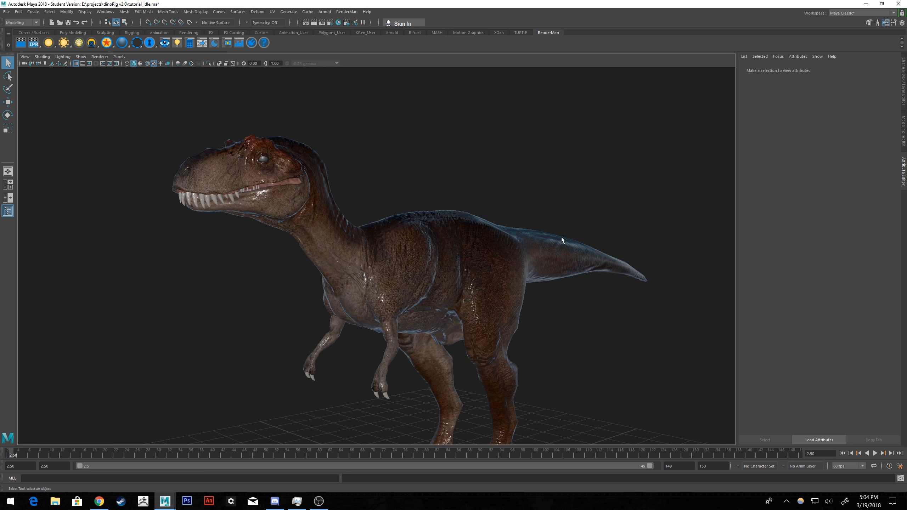
Turn on Use Ao Map in the dinosaur body's StingrayPBS1 material and set Roughness to 0.330.
{"action": "left_click", "coordinate": [561, 237]}
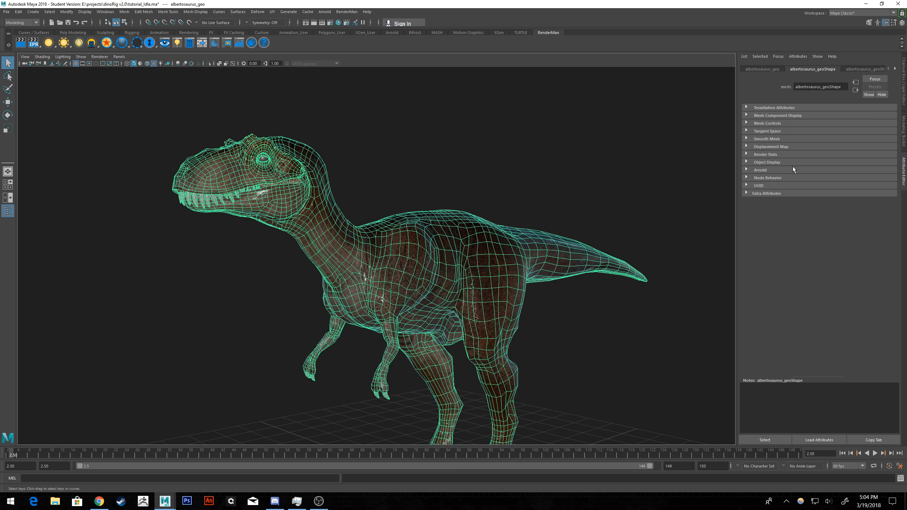
{"action": "left_click", "coordinate": [895, 70]}
{"action": "left_click", "coordinate": [871, 70]}
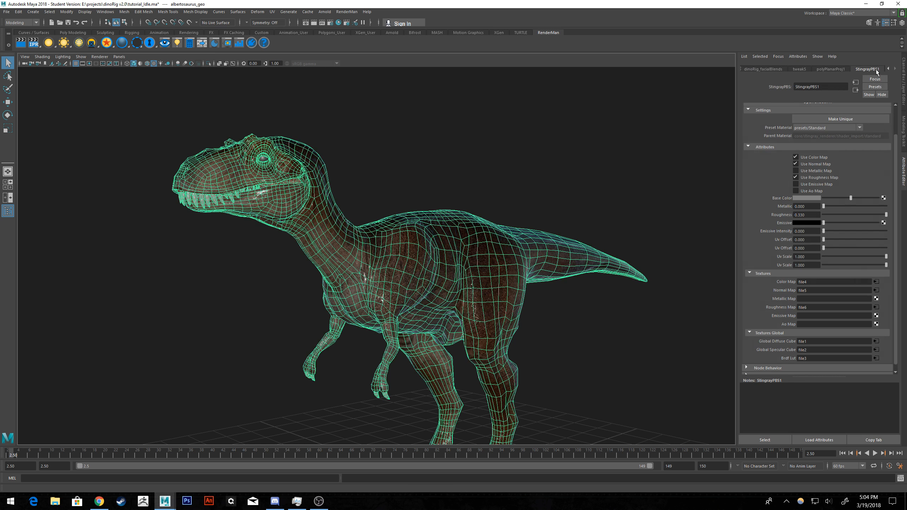
{"action": "left_click", "coordinate": [796, 191]}
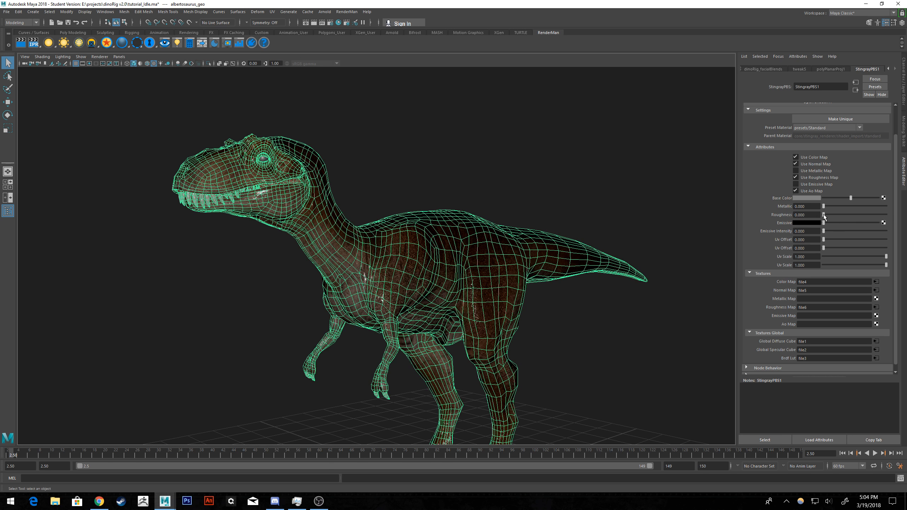
{"action": "left_click_drag", "start_coordinate": [823, 215], "coordinate": [886, 214]}
{"action": "left_click", "coordinate": [639, 160]}
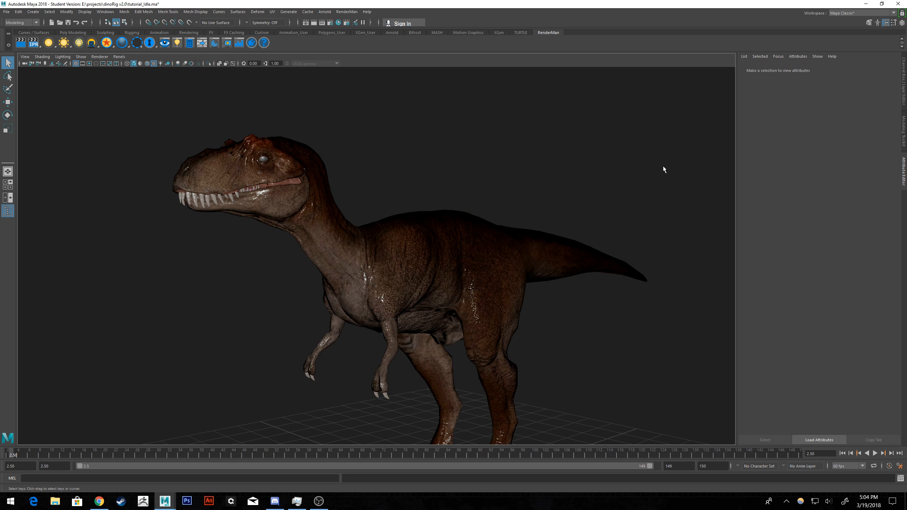
Examine the dinosaur's skin shading across the body and close up on the head from several angles.
{"action": "mouse_move", "coordinate": [664, 167]}
{"action": "left_mouse_down", "text": "alt"}
{"action": "mouse_move", "coordinate": [607, 175]}
{"action": "mouse_move", "coordinate": [655, 164]}
{"action": "mouse_move", "coordinate": [665, 175]}
{"action": "left_mouse_up", "text": "alt"}
{"action": "scroll", "coordinate": [484, 266], "scroll_direction": "up", "scroll_amount": 4}
{"action": "middle_click_drag", "start_coordinate": [411, 242], "coordinate": [492, 239], "text": "alt"}
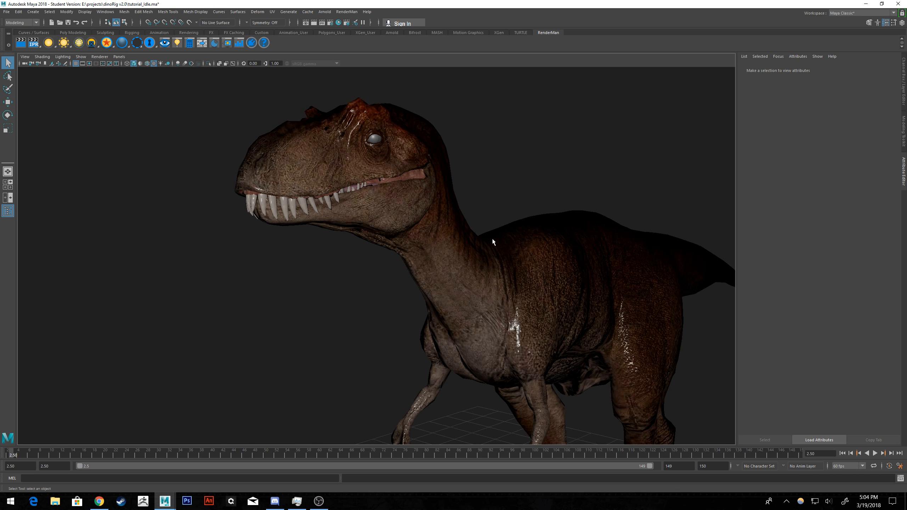
{"action": "left_click_drag", "start_coordinate": [600, 186], "coordinate": [549, 189], "text": "alt"}
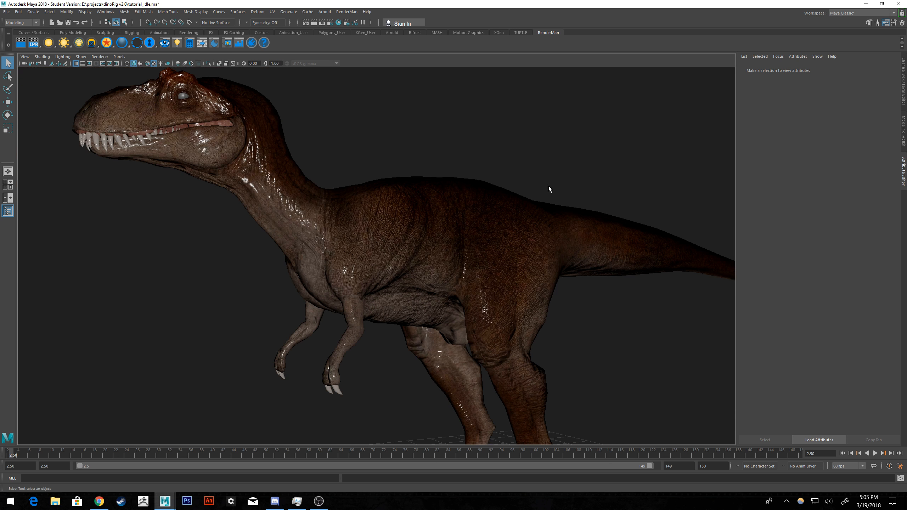
{"action": "left_click", "coordinate": [120, 142]}
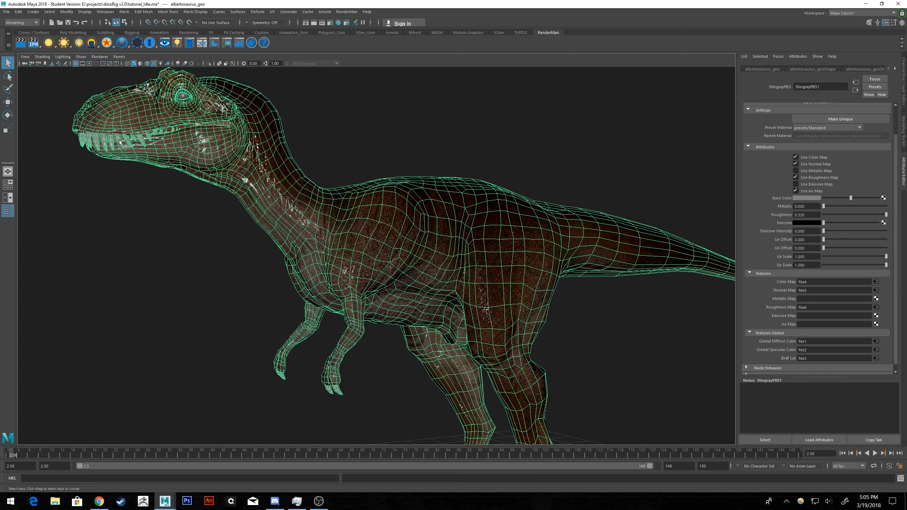
{"action": "double_click", "coordinate": [896, 69]}
{"action": "middle_click_drag", "start_coordinate": [472, 110], "coordinate": [607, 194], "text": "alt"}
{"action": "scroll", "coordinate": [394, 187], "scroll_direction": "up", "scroll_amount": 5}
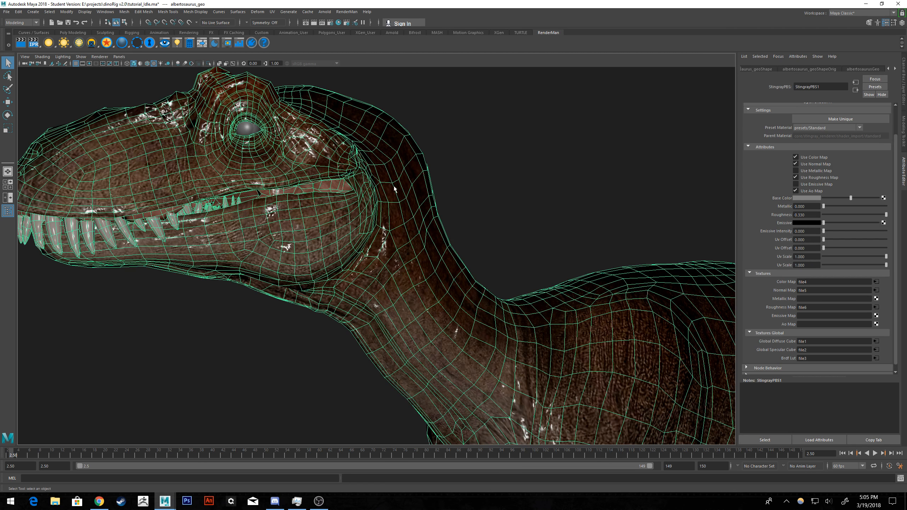
{"action": "left_click_drag", "start_coordinate": [395, 187], "coordinate": [448, 200], "text": "alt"}
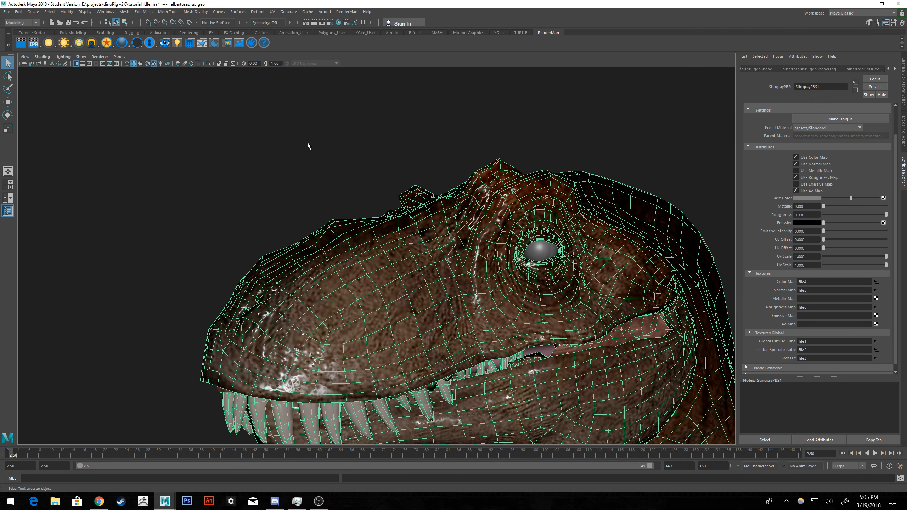
{"action": "left_click_drag", "start_coordinate": [391, 154], "coordinate": [348, 142], "text": "alt"}
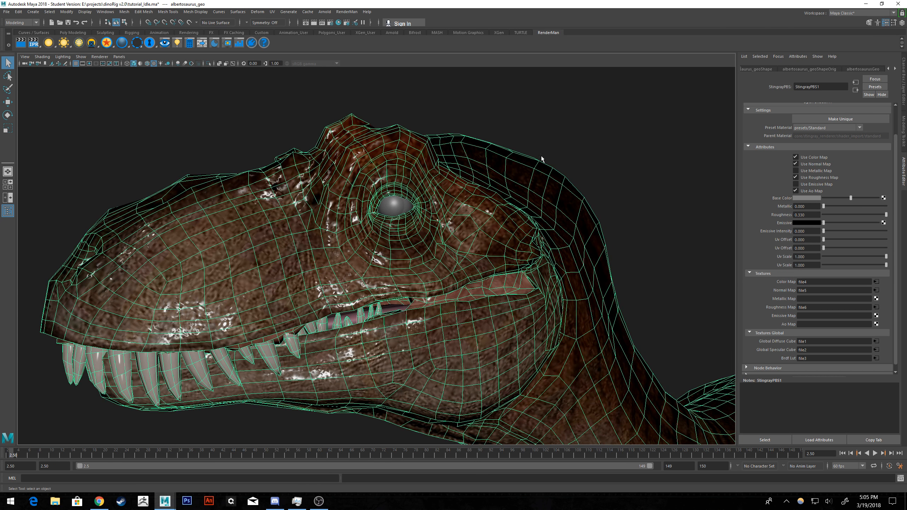
Preview the eye, eye specular, diffuse, spec and normal images in the dinoRig_textures folder from the Color Map's file node.
{"action": "left_click", "coordinate": [875, 281]}
{"action": "left_click", "coordinate": [890, 166]}
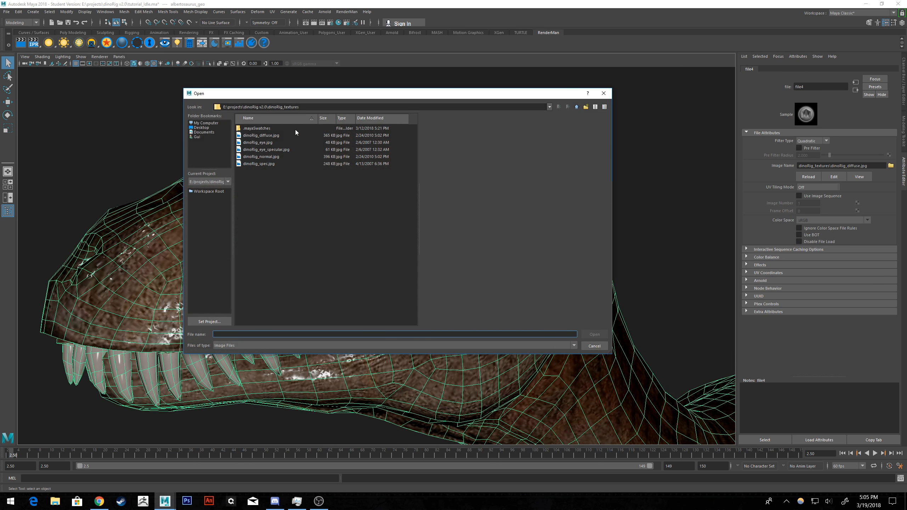
{"action": "left_click", "coordinate": [272, 150]}
{"action": "left_click", "coordinate": [272, 141]}
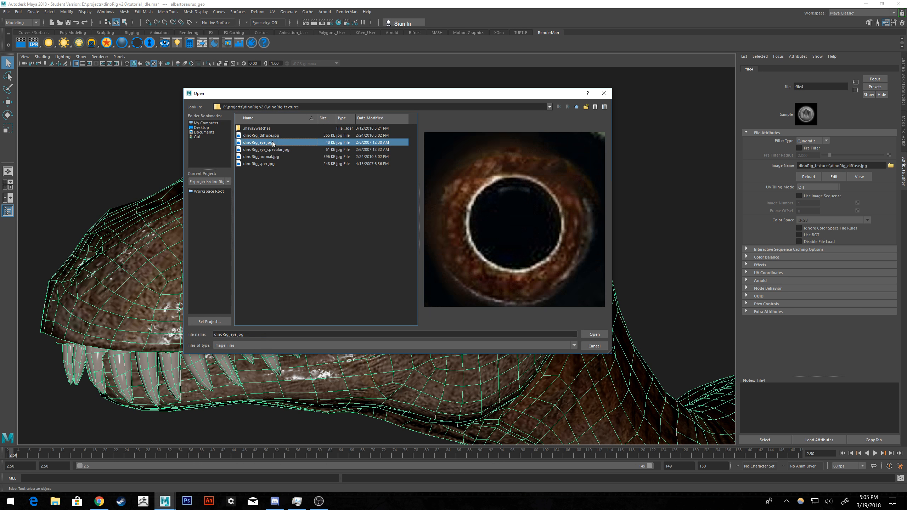
{"action": "left_click", "coordinate": [272, 136]}
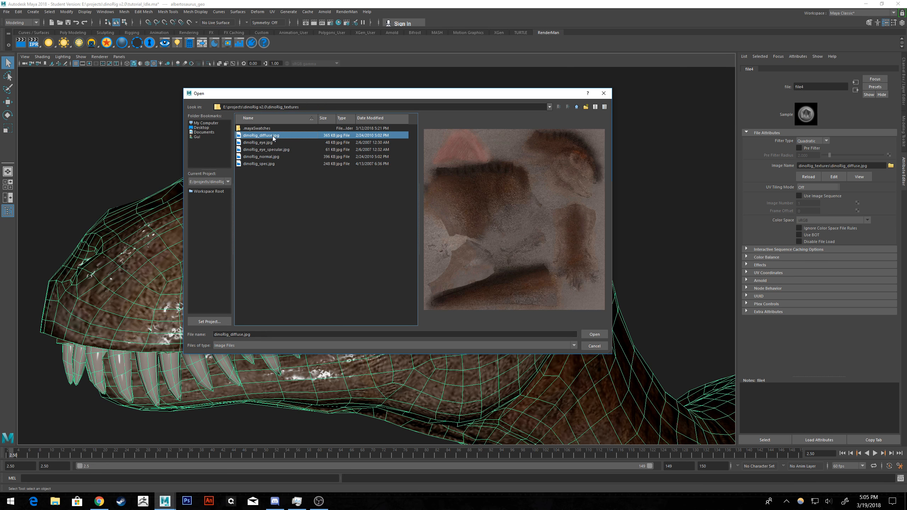
{"action": "left_click", "coordinate": [269, 163]}
{"action": "left_click", "coordinate": [268, 157]}
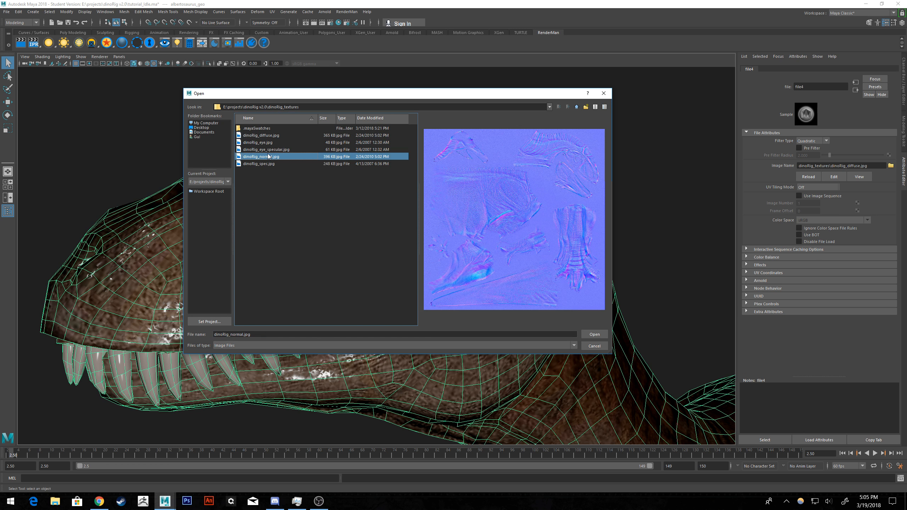
{"action": "left_click", "coordinate": [594, 334]}
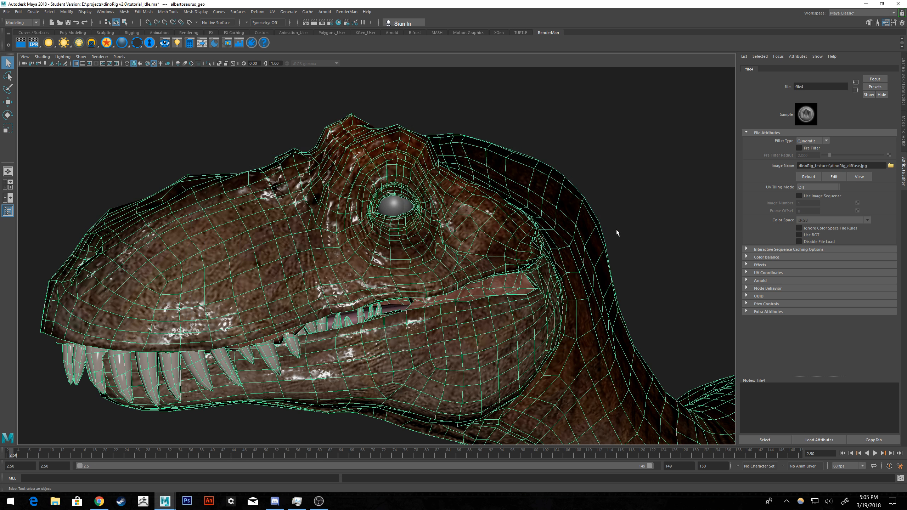
{"action": "left_click", "coordinate": [642, 208]}
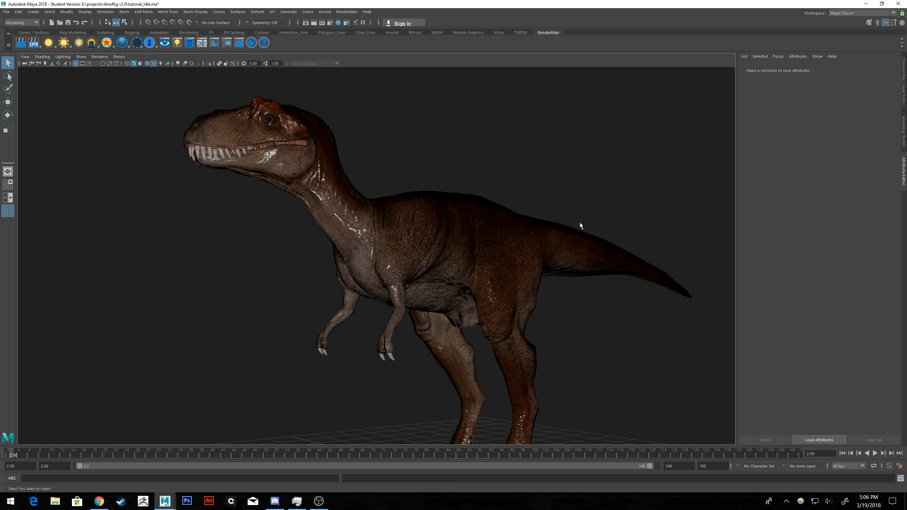
Play back the dinosaur's idle animation with the whole body in view, and return to the first frame.
{"action": "left_click_drag", "start_coordinate": [580, 222], "coordinate": [516, 225], "text": "alt"}
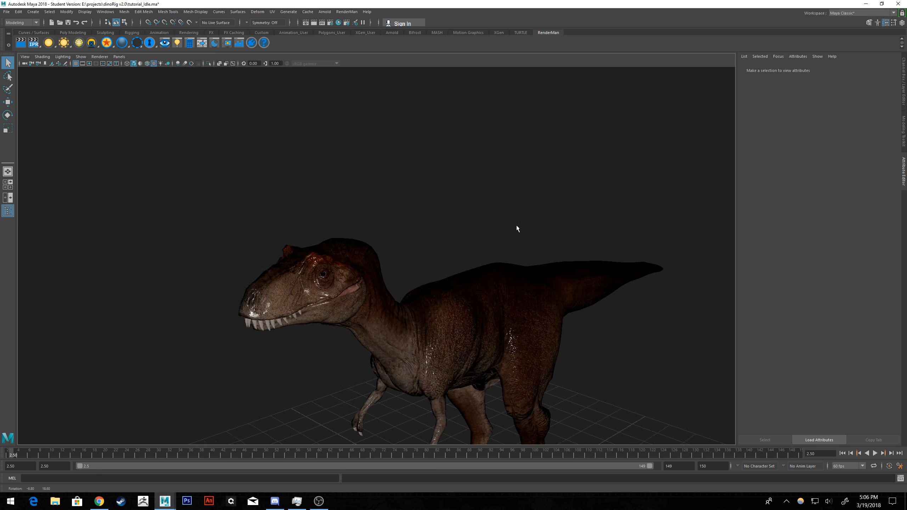
{"action": "scroll", "coordinate": [515, 225], "scroll_direction": "down", "scroll_amount": 2}
{"action": "middle_click_drag", "start_coordinate": [572, 277], "coordinate": [515, 197], "text": "alt"}
{"action": "left_click_drag", "start_coordinate": [556, 254], "coordinate": [559, 244], "text": "alt"}
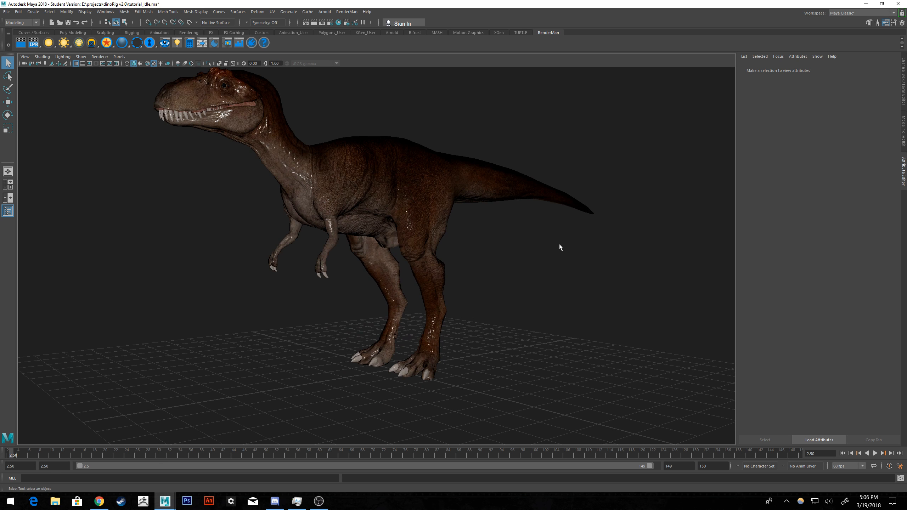
{"action": "left_click", "coordinate": [874, 454]}
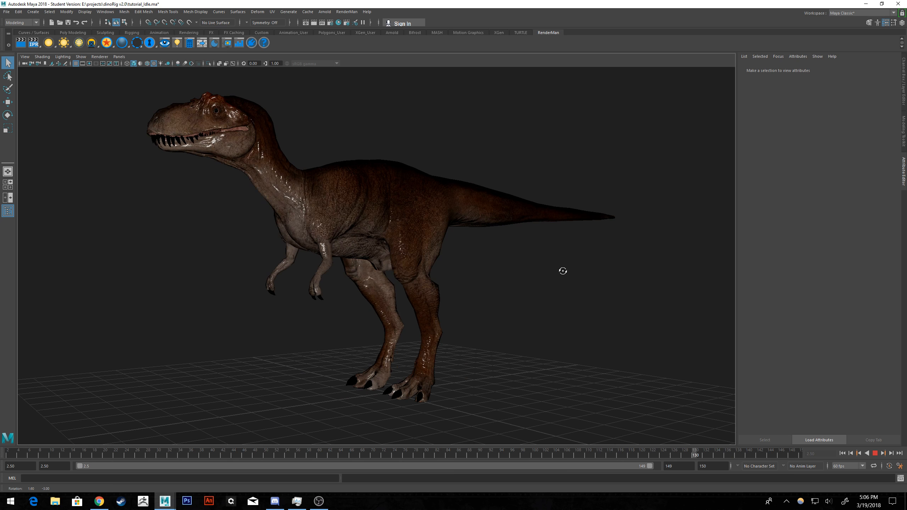
{"action": "left_click", "coordinate": [874, 453]}
{"action": "left_click", "coordinate": [843, 453]}
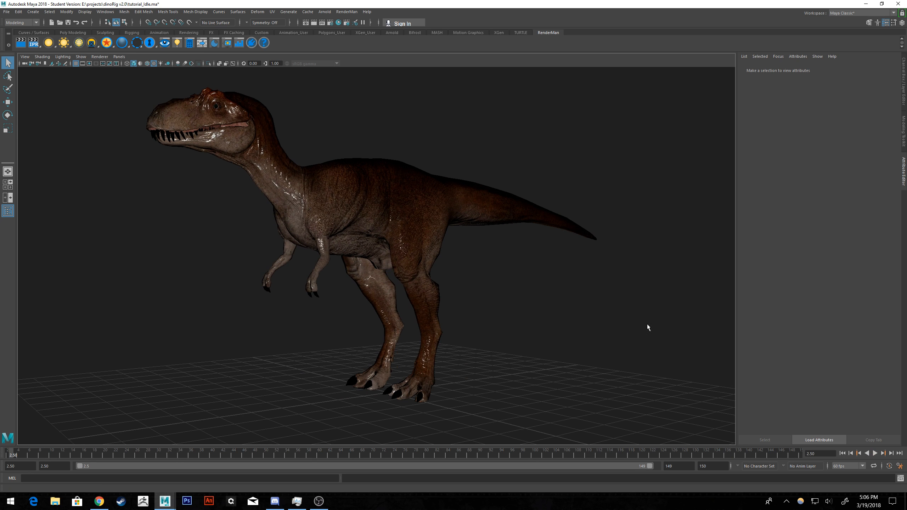
Turn off Use Roughness Map and turn on Use Metallic Map in the dinosaur body's StingrayPBS1 material.
{"action": "left_click", "coordinate": [484, 209]}
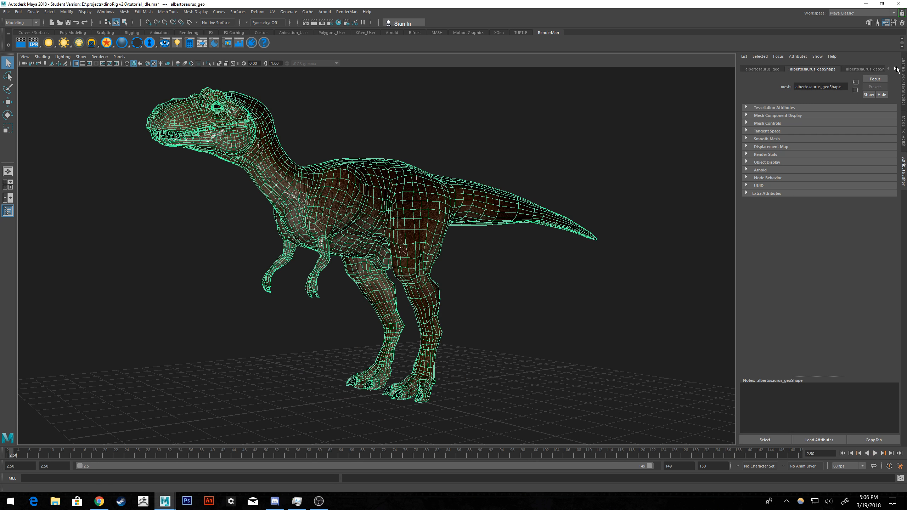
{"action": "left_click", "coordinate": [896, 69]}
{"action": "left_click", "coordinate": [896, 68]}
{"action": "left_click", "coordinate": [896, 68]}
{"action": "left_click", "coordinate": [896, 68]}
{"action": "left_click", "coordinate": [873, 69]}
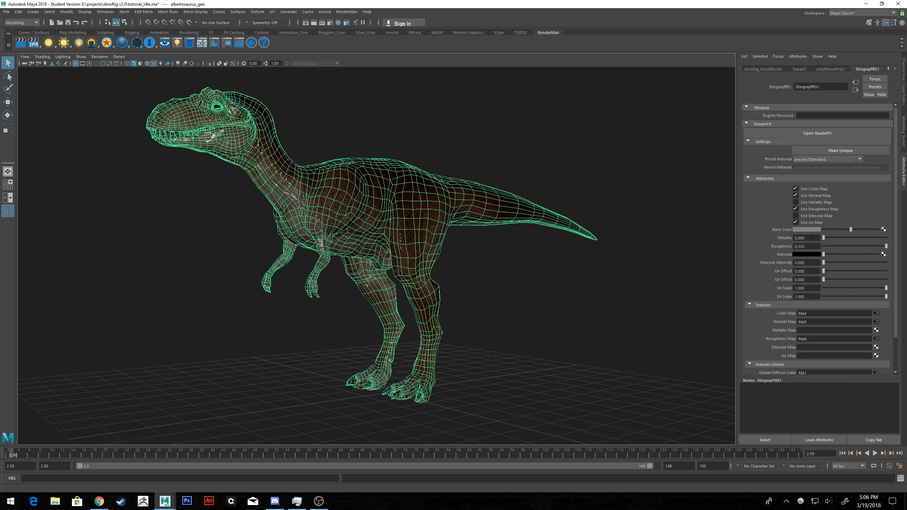
{"action": "left_click", "coordinate": [795, 209]}
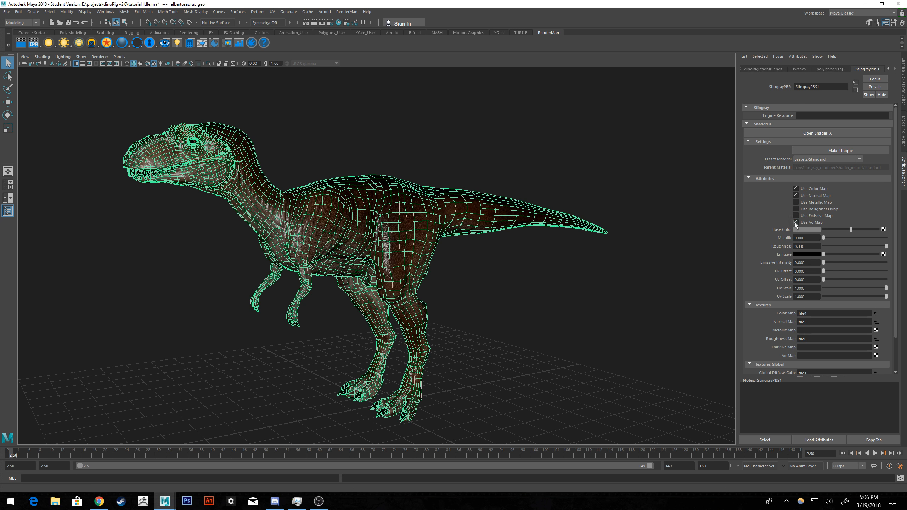
{"action": "left_click", "coordinate": [796, 203]}
Connect a file texture to the Metallic Map of StingrayPBS1 and lower the material's Roughness to 0.058.
{"action": "left_click", "coordinate": [875, 330]}
{"action": "left_click", "coordinate": [855, 90]}
{"action": "left_click_drag", "start_coordinate": [886, 246], "coordinate": [834, 246]}
{"action": "left_click_drag", "start_coordinate": [571, 255], "coordinate": [628, 258], "text": "alt"}
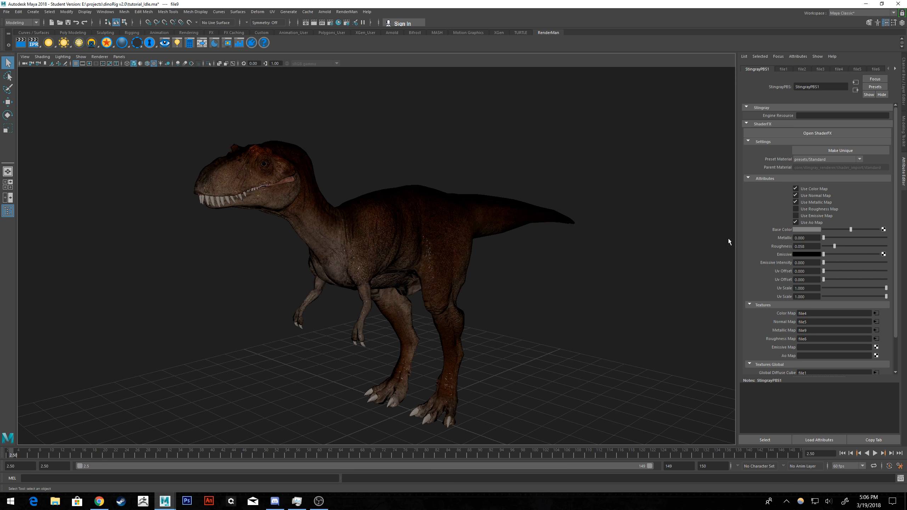
Try the dinosaur material with Use Roughness Map turned on and Roughness raised to 0.330.
{"action": "left_click", "coordinate": [796, 210]}
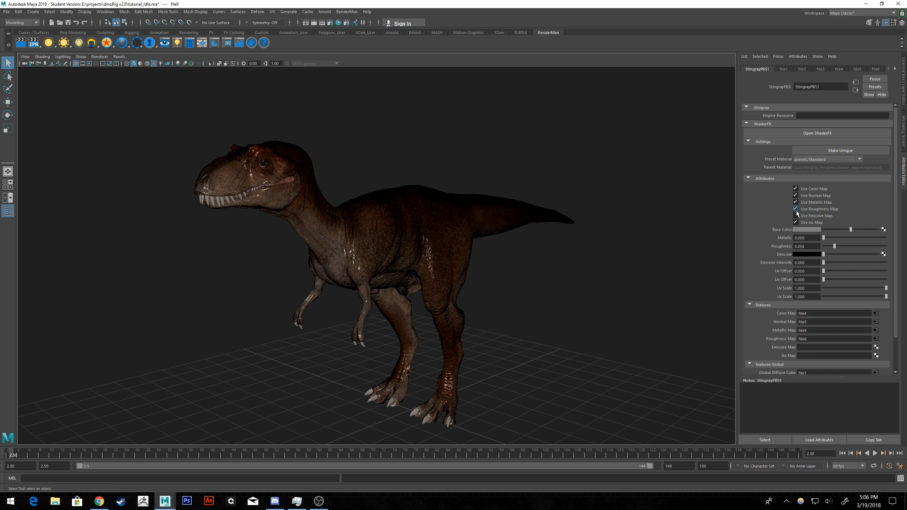
{"action": "left_click_drag", "start_coordinate": [620, 249], "coordinate": [575, 249], "text": "alt"}
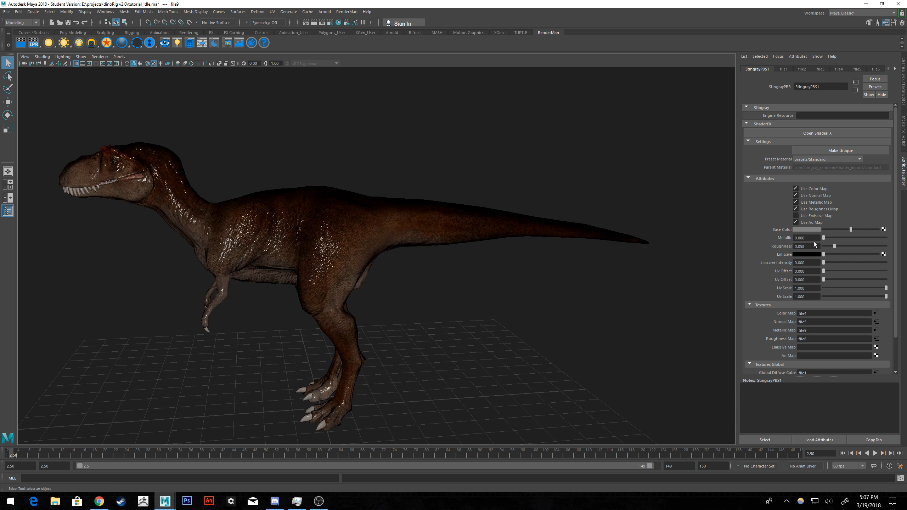
{"action": "left_click_drag", "start_coordinate": [850, 247], "coordinate": [886, 246]}
{"action": "mouse_move", "coordinate": [606, 286]}
{"action": "left_mouse_down", "text": "alt"}
{"action": "mouse_move", "coordinate": [620, 289]}
{"action": "mouse_move", "coordinate": [571, 303]}
{"action": "mouse_move", "coordinate": [603, 291]}
{"action": "mouse_move", "coordinate": [617, 265]}
{"action": "mouse_move", "coordinate": [597, 267]}
{"action": "left_mouse_up", "text": "alt"}
Compare the skin with Use Roughness Map off and on, and try a Roughness of 0.190.
{"action": "left_click", "coordinate": [795, 209]}
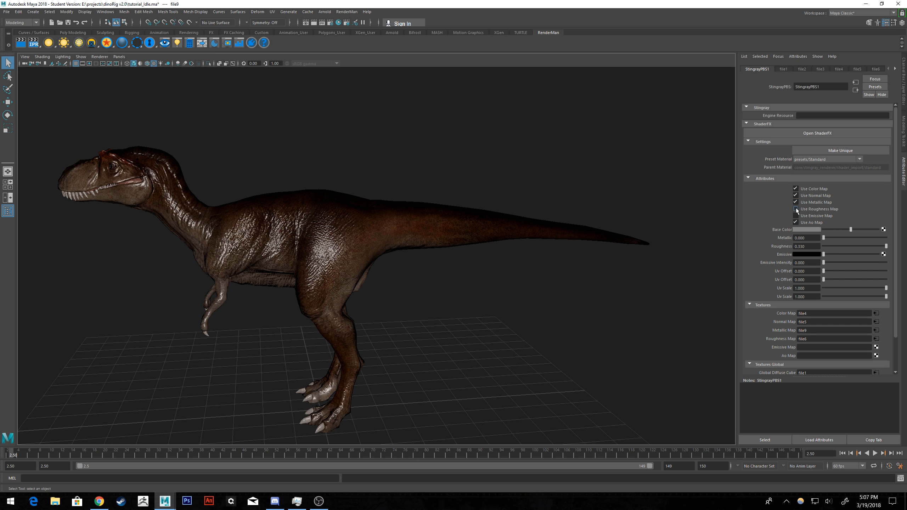
{"action": "left_click", "coordinate": [795, 209]}
{"action": "left_click_drag", "start_coordinate": [670, 268], "coordinate": [531, 302], "text": "alt"}
{"action": "left_click_drag", "start_coordinate": [884, 249], "coordinate": [857, 246]}
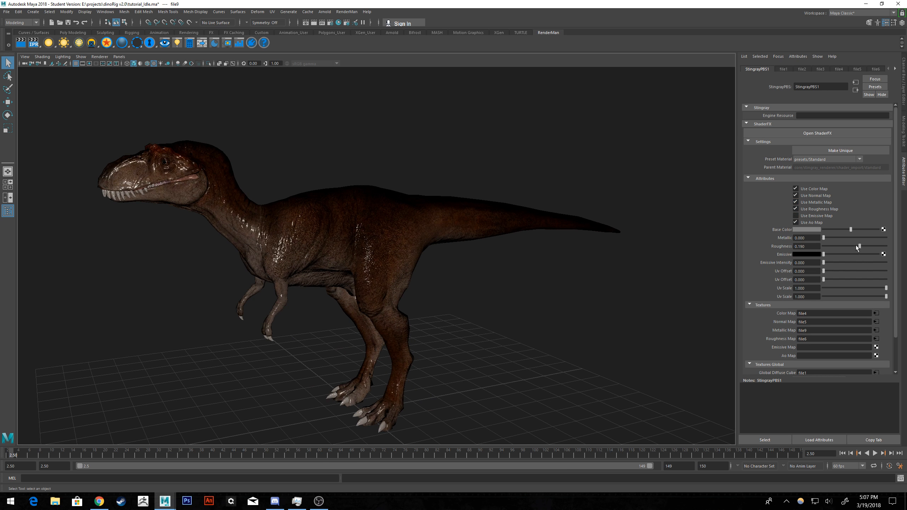
Turn off Use Roughness Map, set Roughness to 0.047 and check the skin from several angles.
{"action": "left_click", "coordinate": [795, 209]}
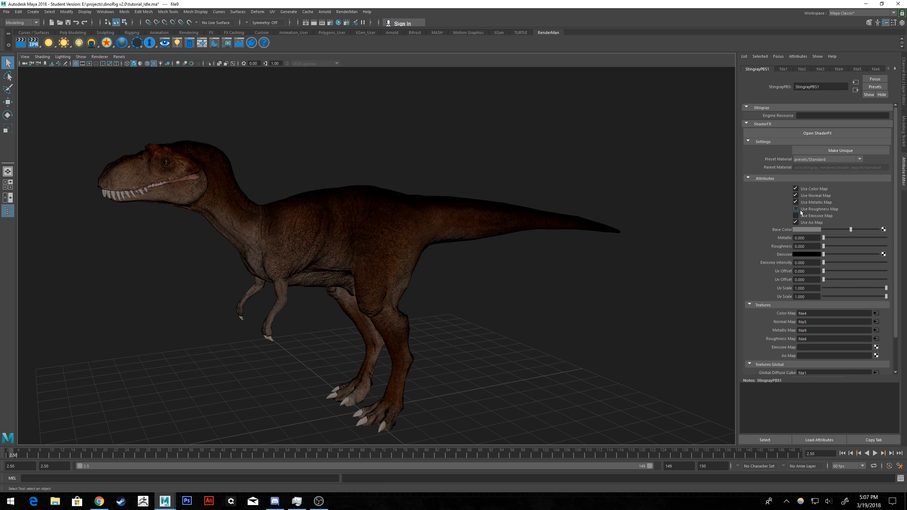
{"action": "left_click_drag", "start_coordinate": [449, 313], "coordinate": [469, 314], "text": "alt"}
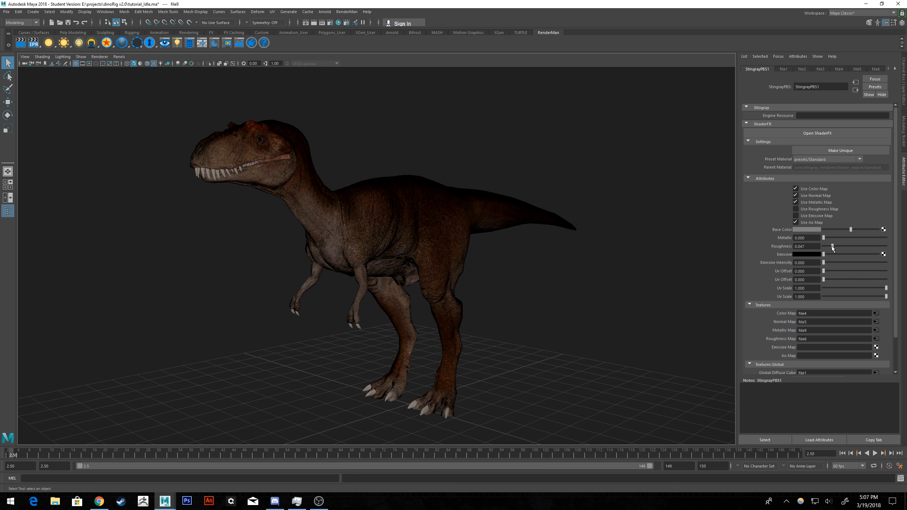
{"action": "left_click_drag", "start_coordinate": [678, 251], "coordinate": [558, 251], "text": "alt"}
{"action": "scroll", "coordinate": [491, 249], "scroll_direction": "up", "scroll_amount": 5}
{"action": "scroll", "coordinate": [524, 263], "scroll_direction": "down", "scroll_amount": 3}
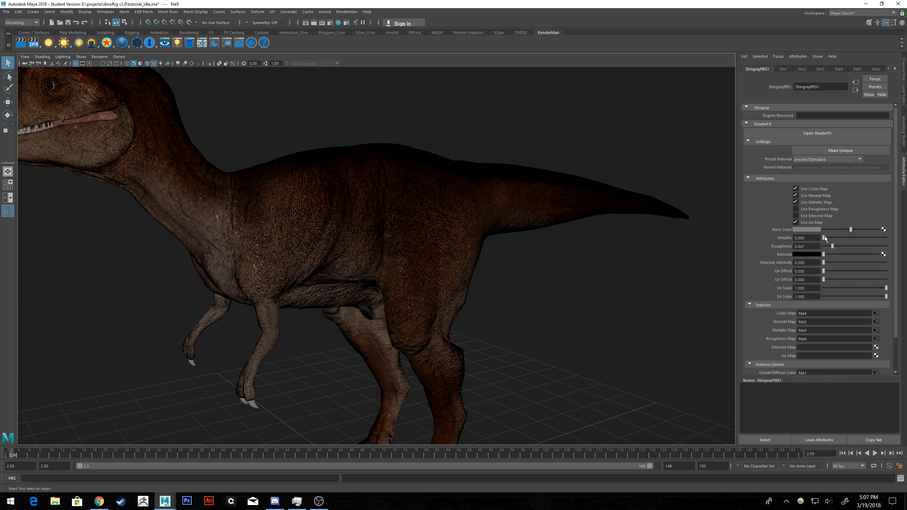
Turn off Use Metallic Map in StingrayPBS1 and set Metallic to 0.000.
{"action": "left_click", "coordinate": [800, 203]}
{"action": "mouse_move", "coordinate": [824, 238]}
{"action": "left_mouse_down"}
{"action": "mouse_move", "coordinate": [880, 237]}
{"action": "mouse_move", "coordinate": [821, 238]}
{"action": "left_mouse_up"}
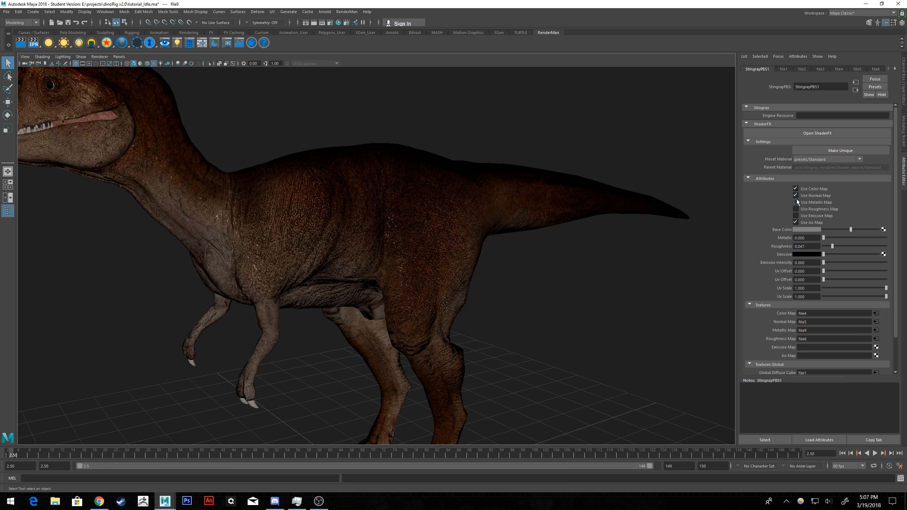
{"action": "left_click_drag", "start_coordinate": [638, 243], "coordinate": [824, 249], "text": "alt"}
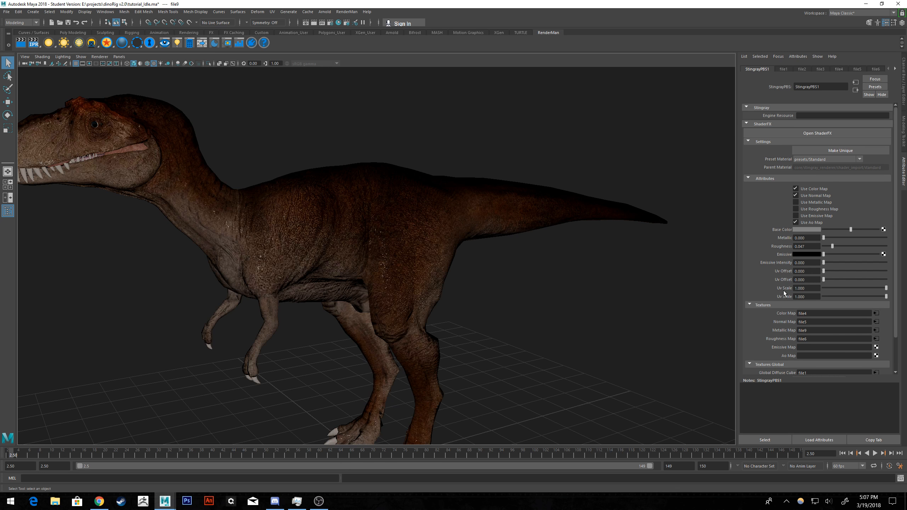
Load dinoRig_spec.jpg as a file texture in the Ao Map of StingrayPBS1 and return to the material's attributes.
{"action": "scroll", "coordinate": [786, 300], "scroll_direction": "down", "scroll_amount": 2}
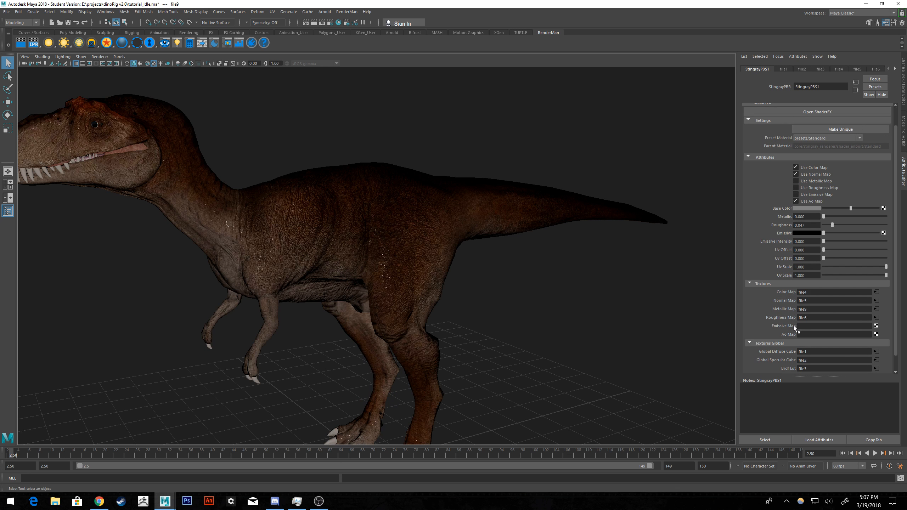
{"action": "left_click", "coordinate": [875, 334]}
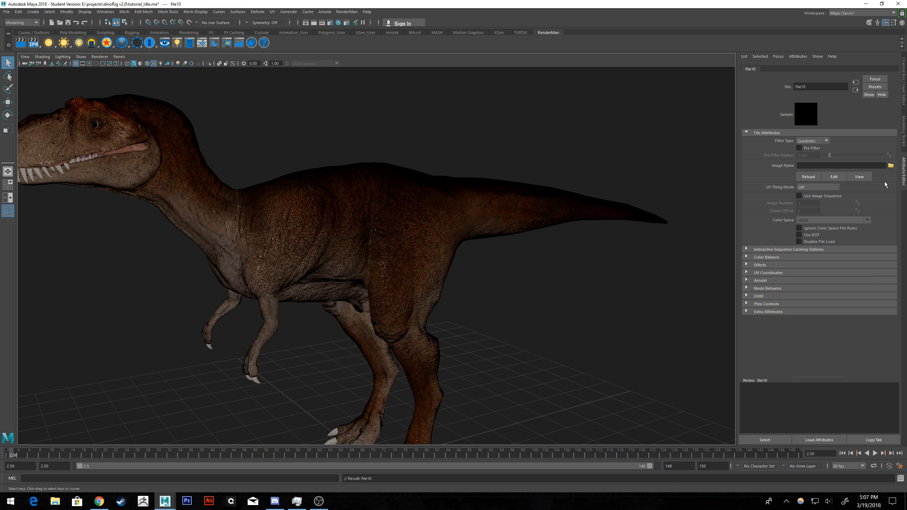
{"action": "left_click", "coordinate": [891, 165]}
{"action": "left_click", "coordinate": [280, 164]}
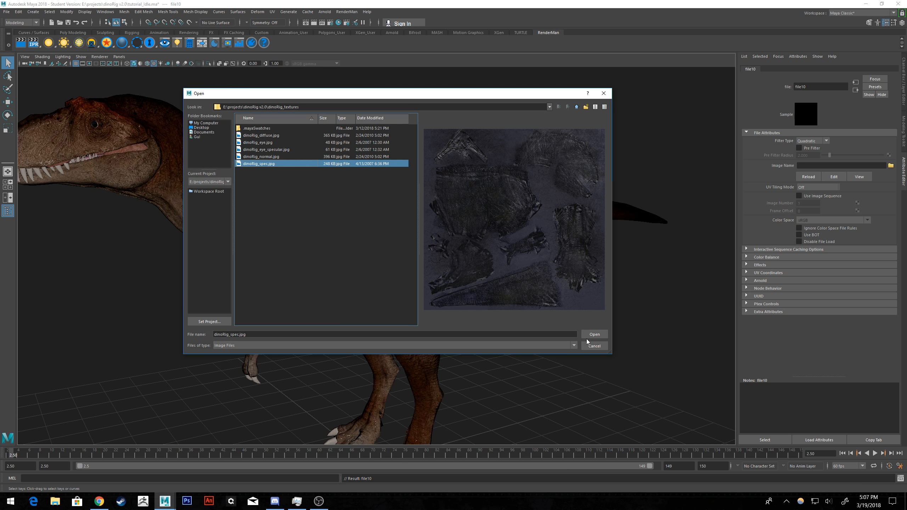
{"action": "left_click", "coordinate": [594, 334]}
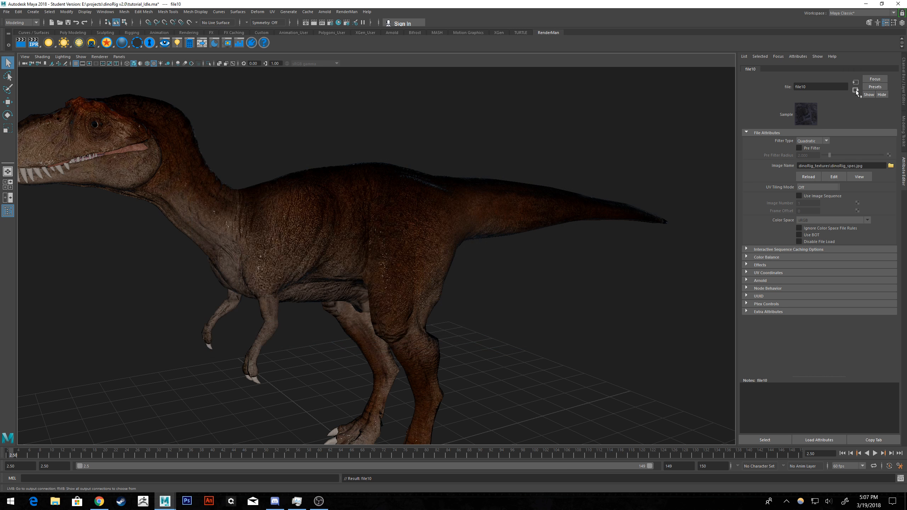
{"action": "left_click", "coordinate": [855, 90]}
Compare the dinosaur's skin with Use Roughness Map turned on and off.
{"action": "left_click", "coordinate": [796, 188]}
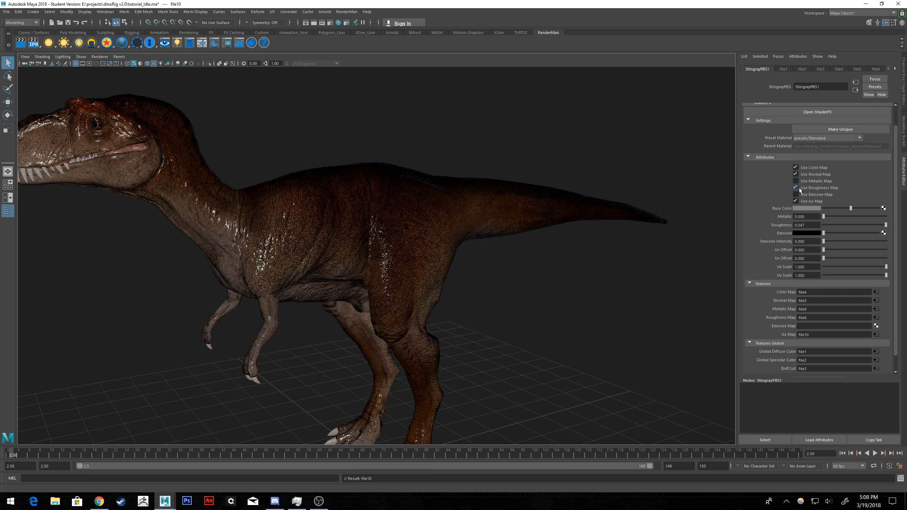
{"action": "left_click", "coordinate": [796, 188]}
{"action": "left_click_drag", "start_coordinate": [679, 185], "coordinate": [617, 180], "text": "alt"}
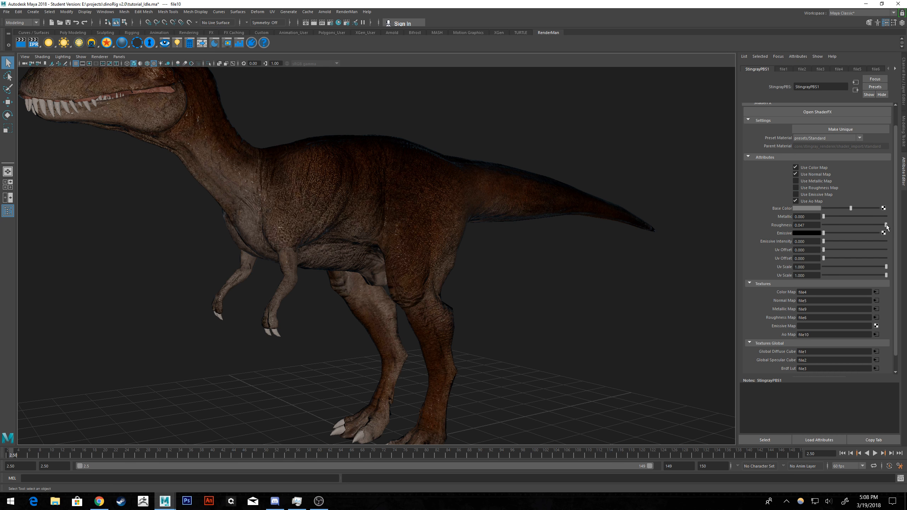
Set Roughness to 0.000, check the whole dinosaur from different angles and clear the selection.
{"action": "left_click_drag", "start_coordinate": [614, 232], "coordinate": [571, 227], "text": "alt"}
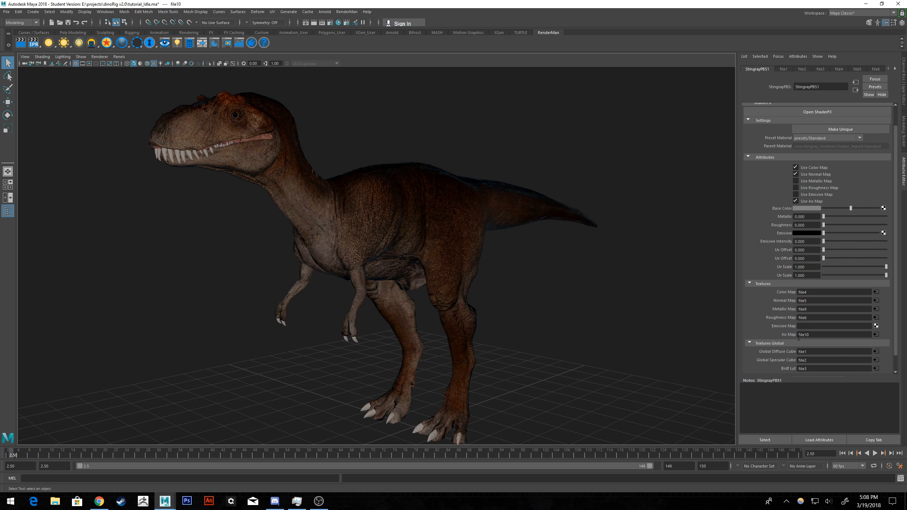
{"action": "left_click_drag", "start_coordinate": [629, 279], "coordinate": [611, 299], "text": "alt"}
{"action": "left_click", "coordinate": [611, 298]}
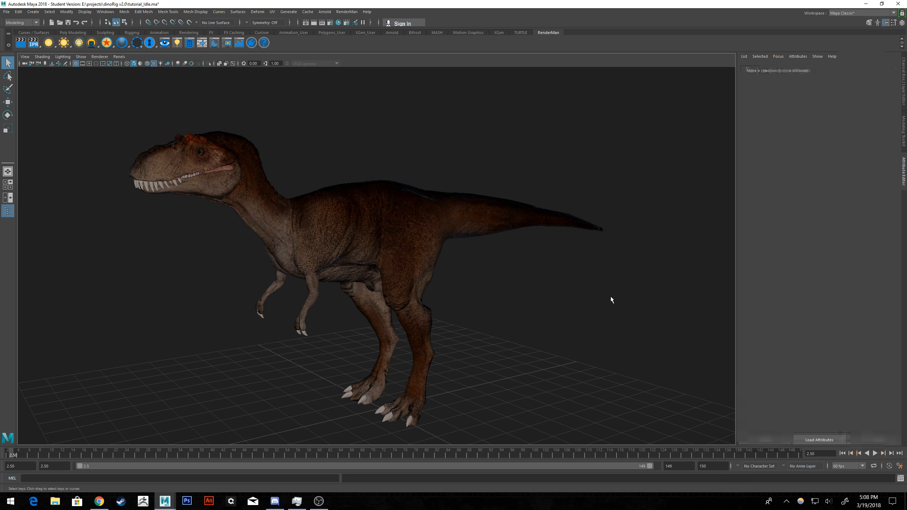
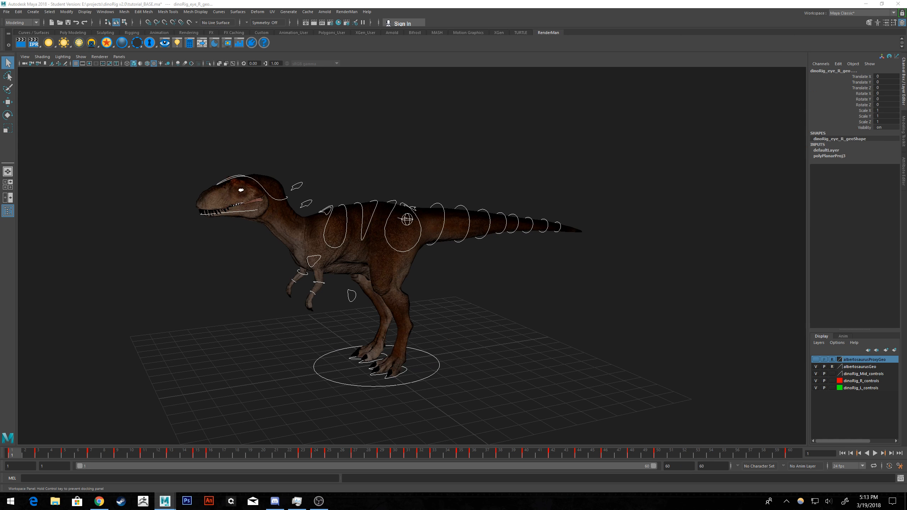
Bring the Graph Editor onto the main screen, frame all the rig's animation curves and maximize the window.
{"action": "left_click_drag", "start_coordinate": [649, 115], "coordinate": [541, 103]}
{"action": "right_click_drag", "start_coordinate": [624, 276], "coordinate": [680, 275], "text": "alt"}
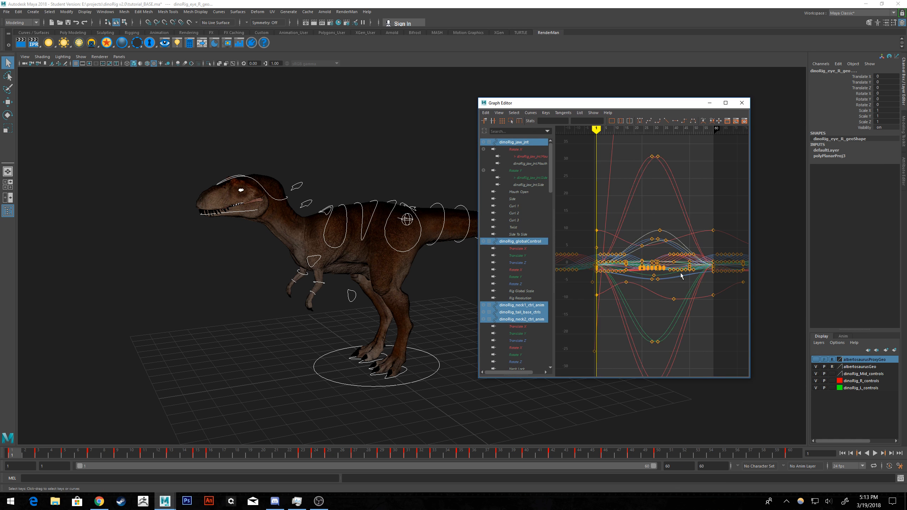
{"action": "key", "text": "a"}
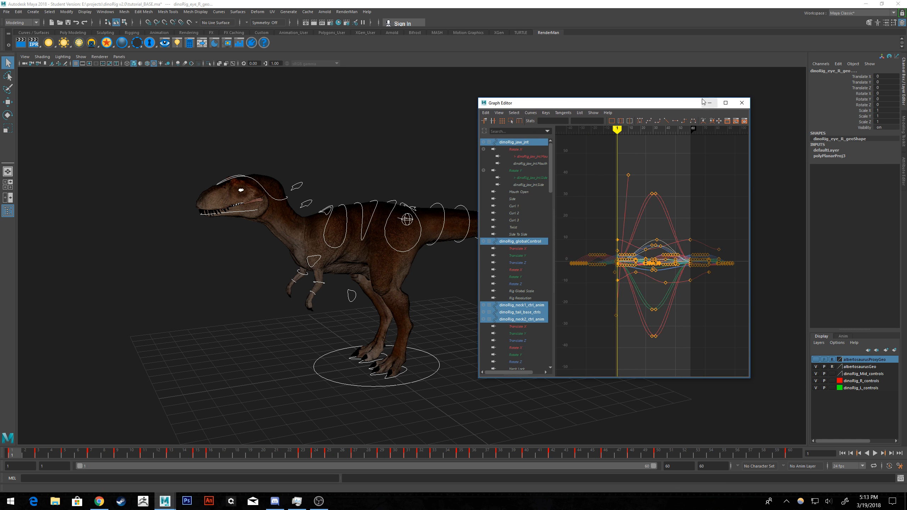
{"action": "left_click_drag", "start_coordinate": [672, 104], "coordinate": [906, 110]}
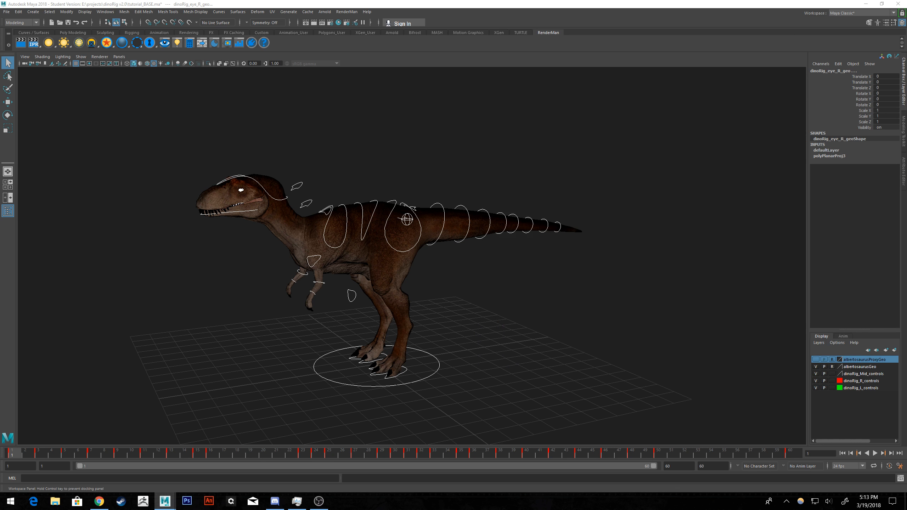
{"action": "left_click_drag", "start_coordinate": [906, 135], "coordinate": [538, 123]}
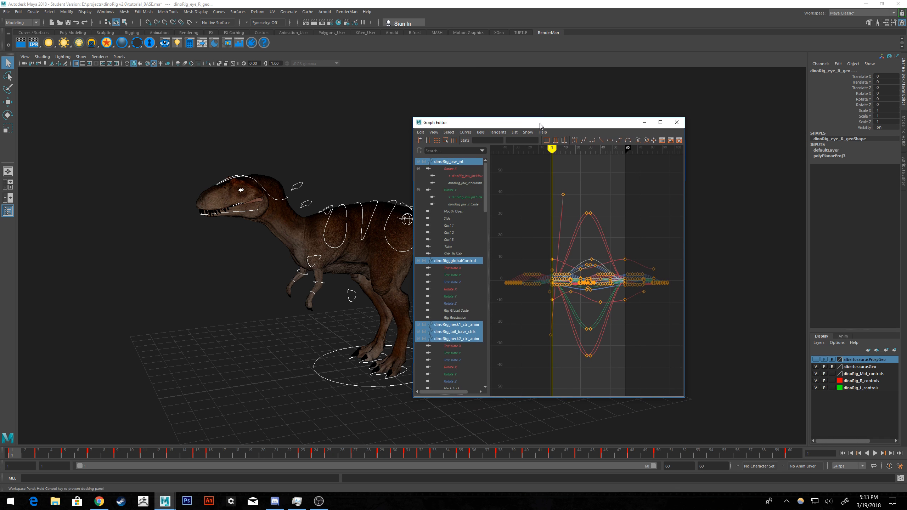
{"action": "left_click", "coordinate": [660, 123]}
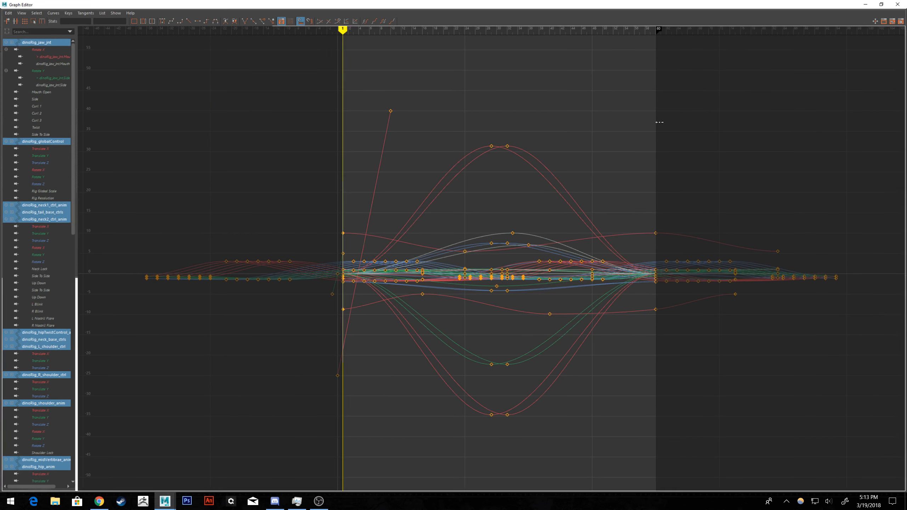
Examine the rig's animation curves between frames 1 and 60 and move the Graph Editor away from the viewport.
{"action": "scroll", "coordinate": [620, 205], "scroll_direction": "down", "scroll_amount": 3}
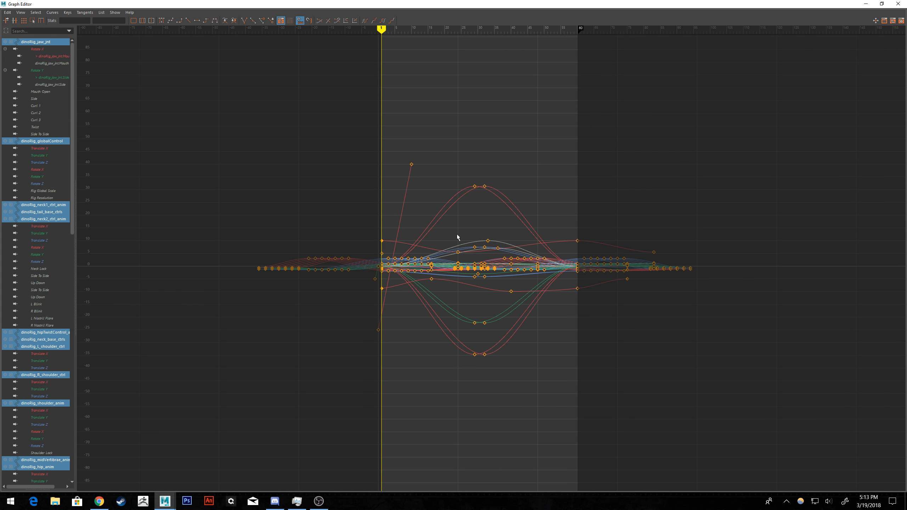
{"action": "scroll", "coordinate": [381, 277], "scroll_direction": "up", "scroll_amount": 6}
{"action": "middle_click_drag", "start_coordinate": [395, 272], "coordinate": [522, 253], "text": "alt"}
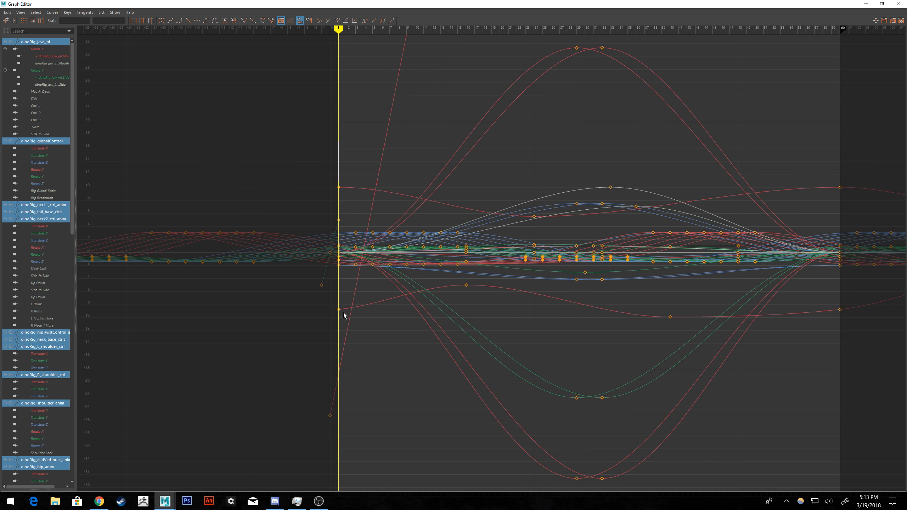
{"action": "left_click", "coordinate": [866, 4]}
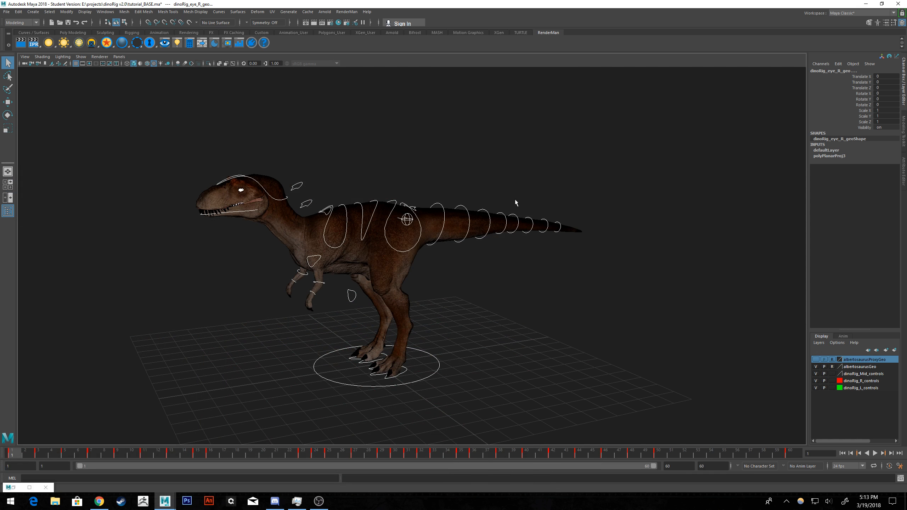
{"action": "left_click", "coordinate": [30, 487]}
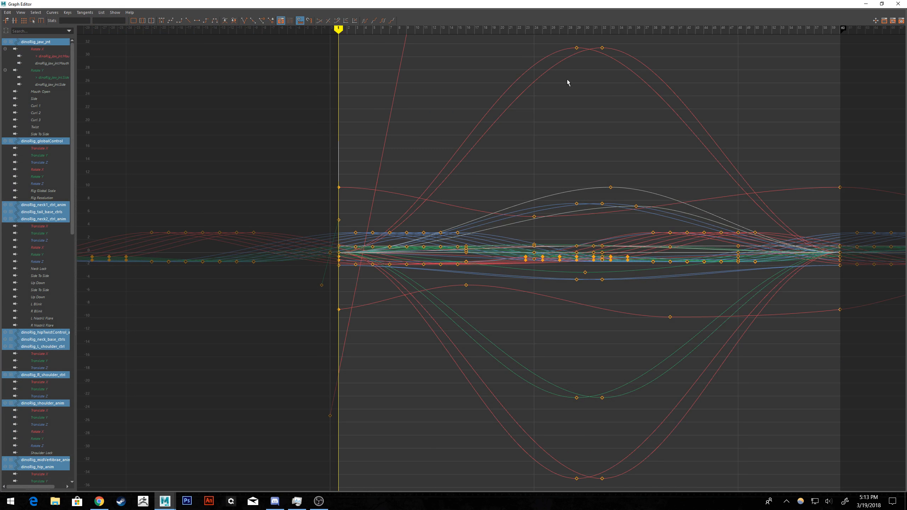
{"action": "left_click_drag", "start_coordinate": [570, 5], "coordinate": [906, 122]}
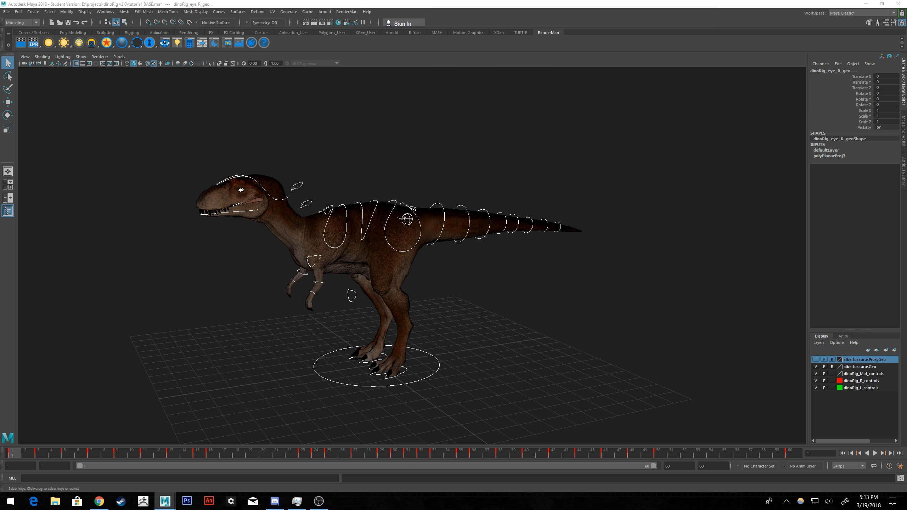
Bring back the Graph Editor and select the animation keys of all listed rig controls.
{"action": "left_click_drag", "start_coordinate": [906, 236], "coordinate": [611, 1]}
{"action": "middle_click_drag", "start_coordinate": [579, 181], "coordinate": [617, 184], "text": "alt"}
{"action": "scroll", "coordinate": [845, 82], "scroll_direction": "down", "scroll_amount": 3}
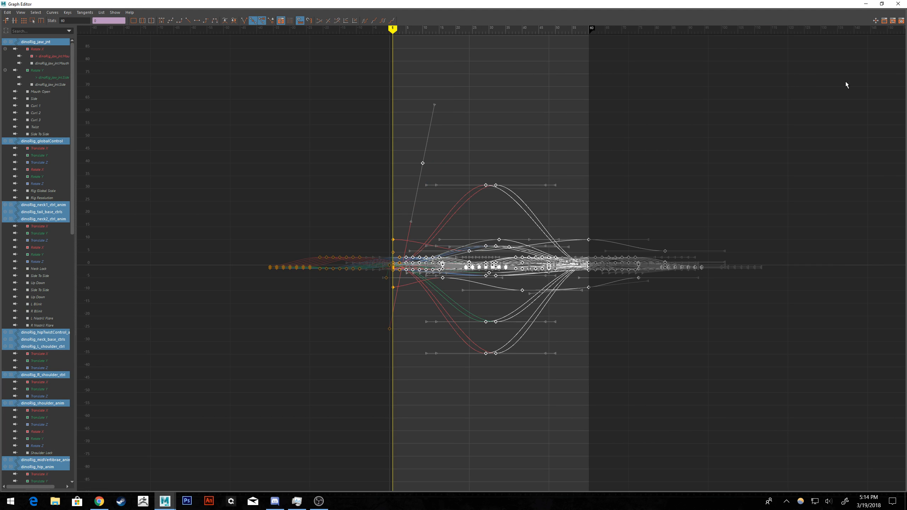
{"action": "left_click_drag", "start_coordinate": [811, 74], "coordinate": [396, 394]}
{"action": "key", "text": "f"}
{"action": "middle_click_drag", "start_coordinate": [404, 323], "coordinate": [506, 300], "text": "alt"}
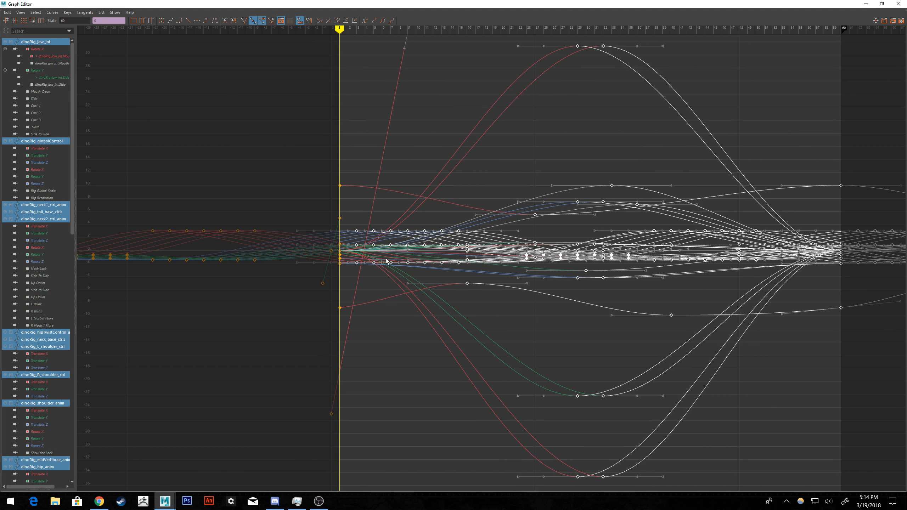
{"action": "middle_click_drag", "start_coordinate": [295, 302], "coordinate": [431, 283], "text": "alt"}
{"action": "left_click_drag", "start_coordinate": [150, 190], "coordinate": [455, 453]}
{"action": "key", "text": "a"}
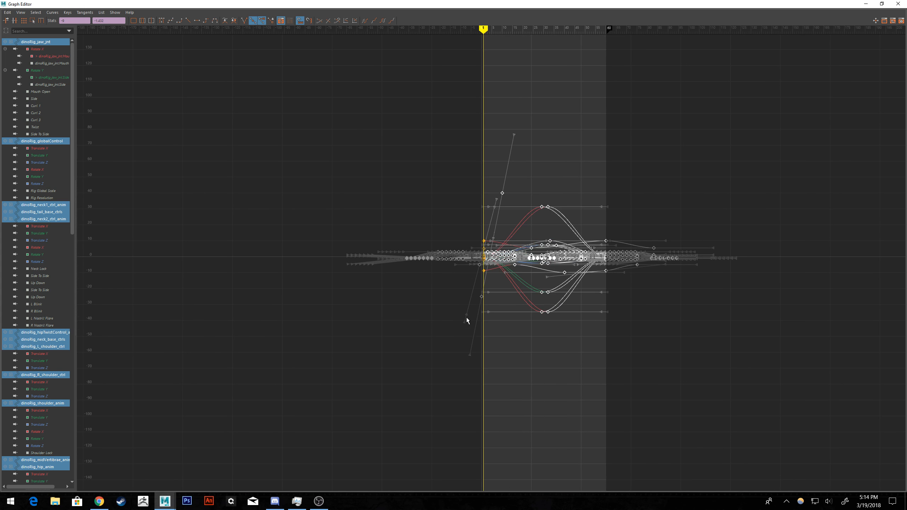
Delete the rig's selected animation keys, check the dinosaur's pose without them and paste the keys back.
{"action": "left_click_drag", "start_coordinate": [801, 2], "coordinate": [906, 87]}
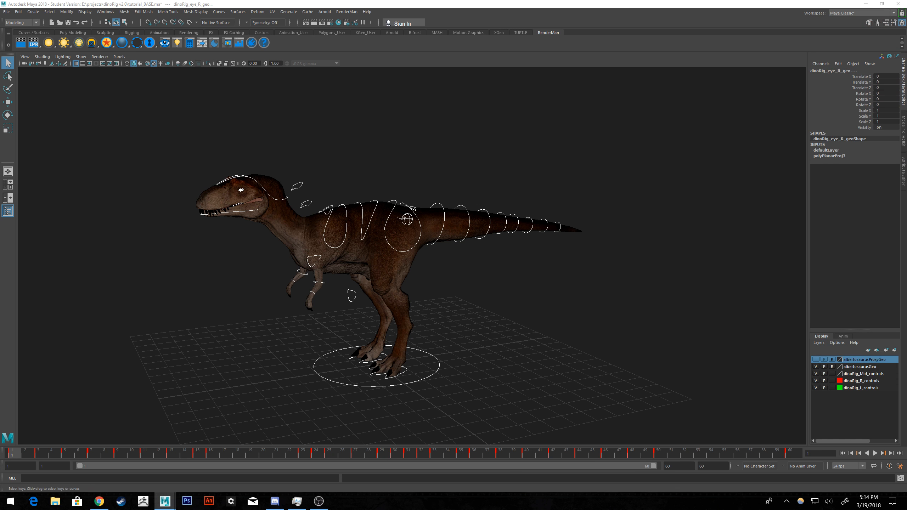
{"action": "key", "text": "Delete"}
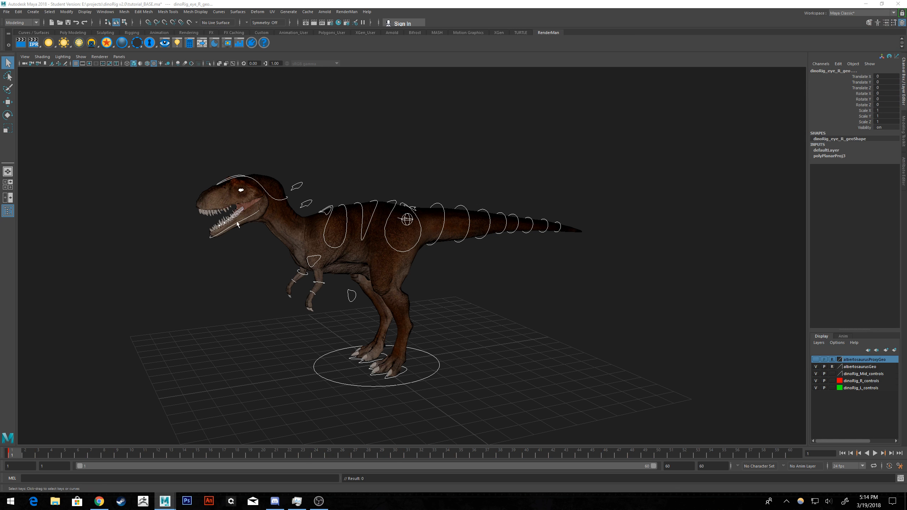
{"action": "right_click_drag", "start_coordinate": [239, 225], "coordinate": [321, 274], "text": "alt"}
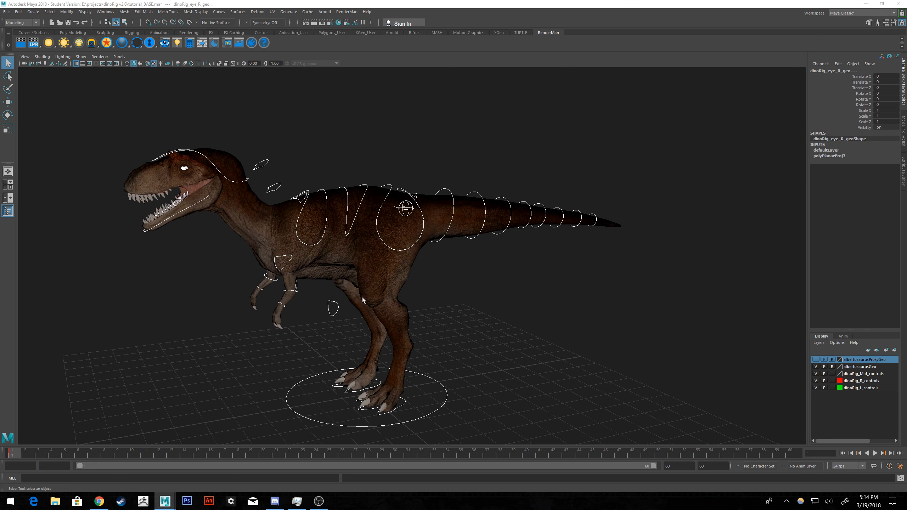
{"action": "left_click_drag", "start_coordinate": [362, 297], "coordinate": [385, 295], "text": "alt"}
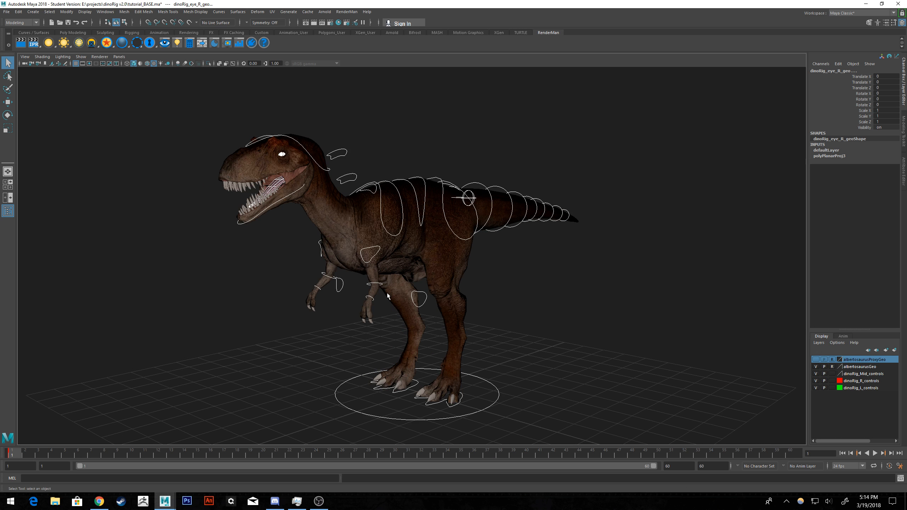
{"action": "key", "text": "ctrl+v"}
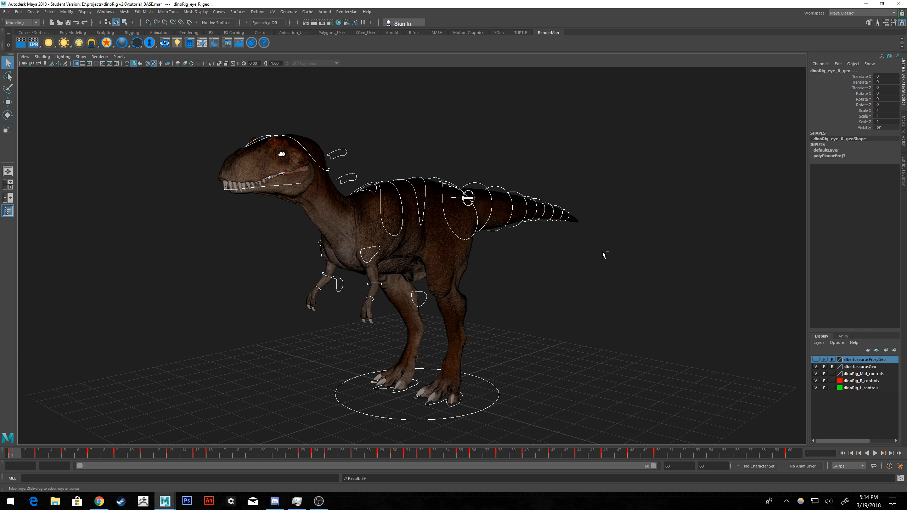
Clear the selection and select the dinosaur's left eye geometry.
{"action": "middle_click_drag", "start_coordinate": [547, 227], "coordinate": [604, 270], "text": "alt"}
{"action": "scroll", "coordinate": [315, 229], "scroll_direction": "up", "scroll_amount": 10}
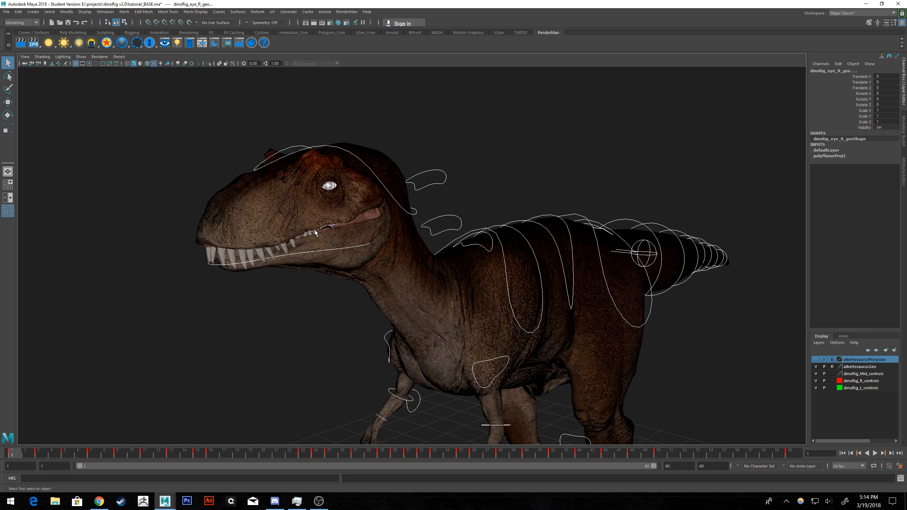
{"action": "middle_click_drag", "start_coordinate": [311, 204], "coordinate": [357, 236], "text": "alt"}
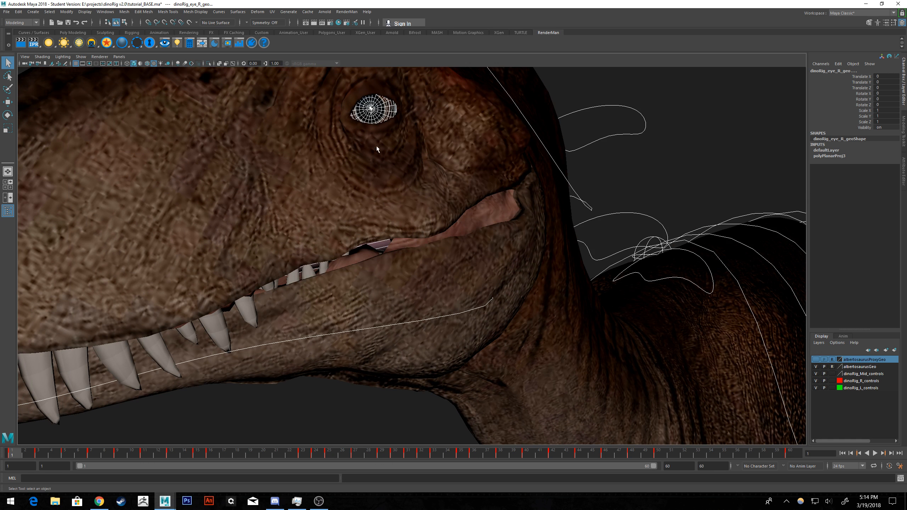
{"action": "left_click", "coordinate": [626, 113]}
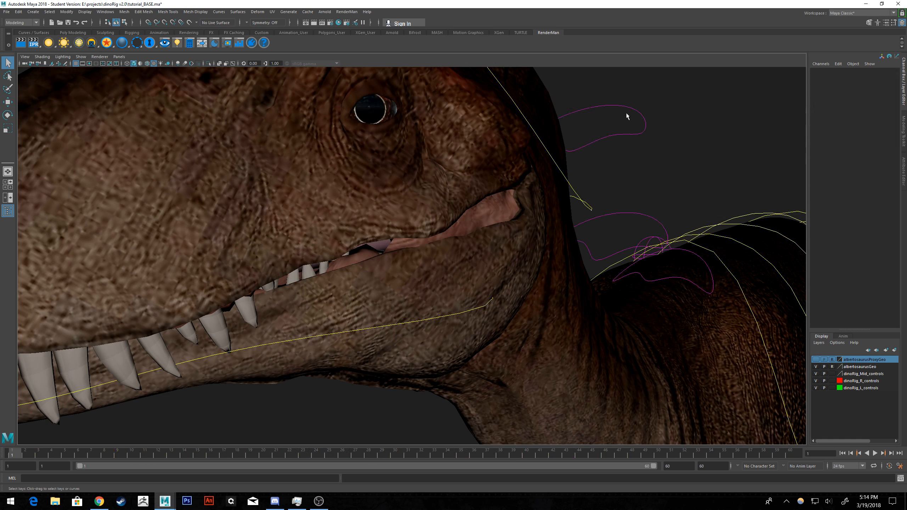
{"action": "left_click", "coordinate": [380, 105]}
Add the dinosaur's right eye and tongue geometry to the selection.
{"action": "scroll", "coordinate": [627, 139], "scroll_direction": "down", "scroll_amount": 5}
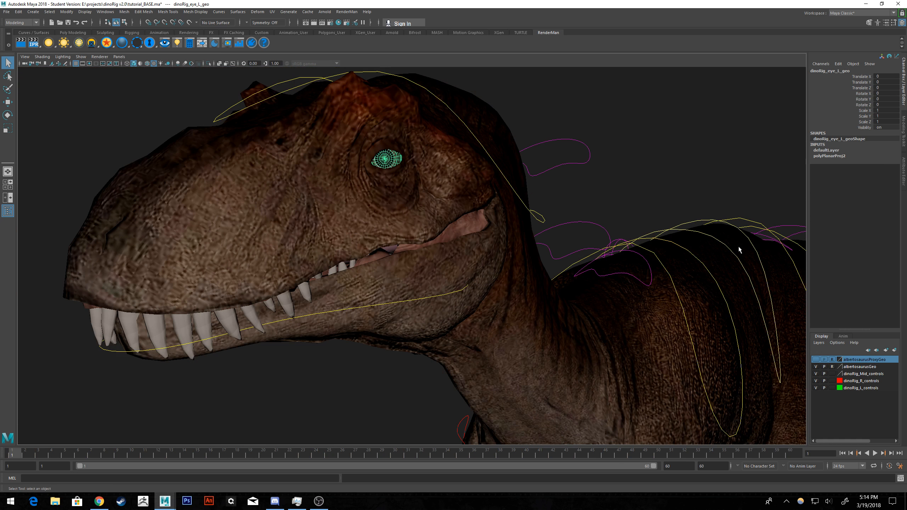
{"action": "left_click_drag", "start_coordinate": [468, 176], "coordinate": [466, 164], "text": "alt"}
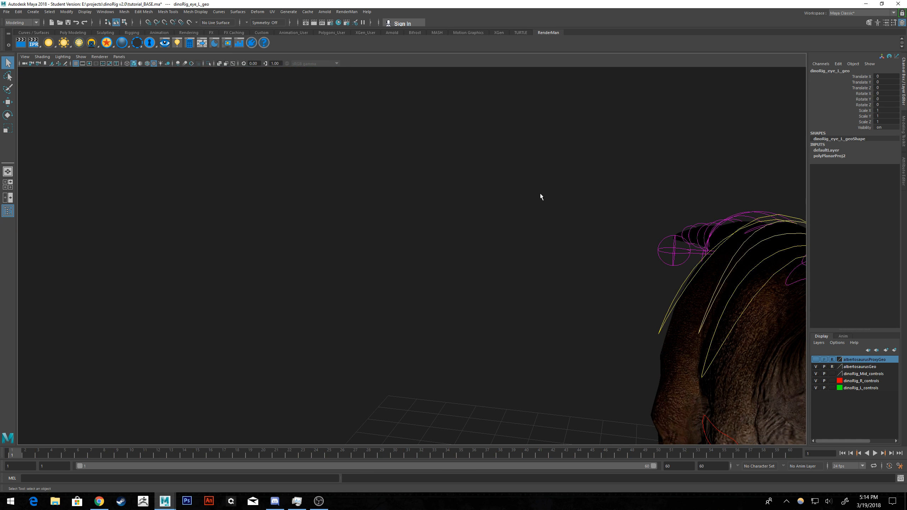
{"action": "left_click_drag", "start_coordinate": [540, 193], "coordinate": [480, 174], "text": "alt"}
{"action": "key", "text": "f"}
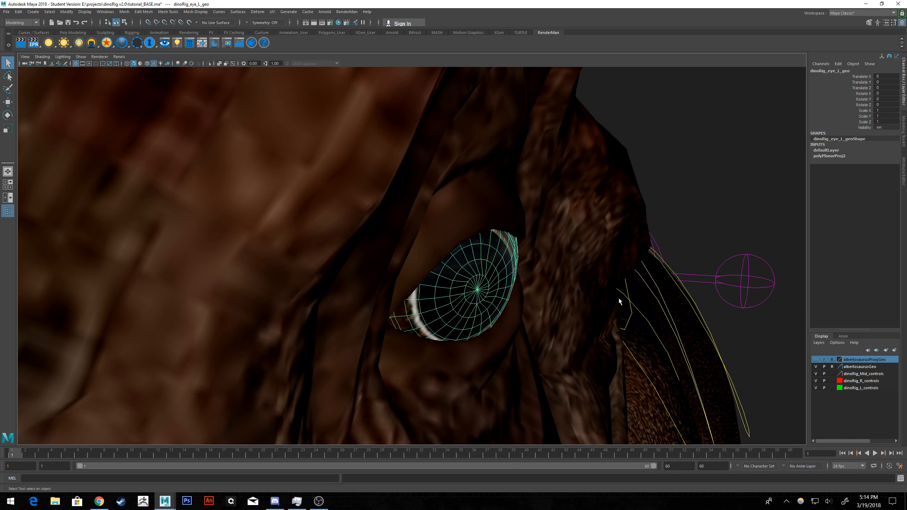
{"action": "scroll", "coordinate": [574, 284], "scroll_direction": "down", "scroll_amount": 10}
{"action": "left_click_drag", "start_coordinate": [574, 287], "coordinate": [482, 249], "text": "alt"}
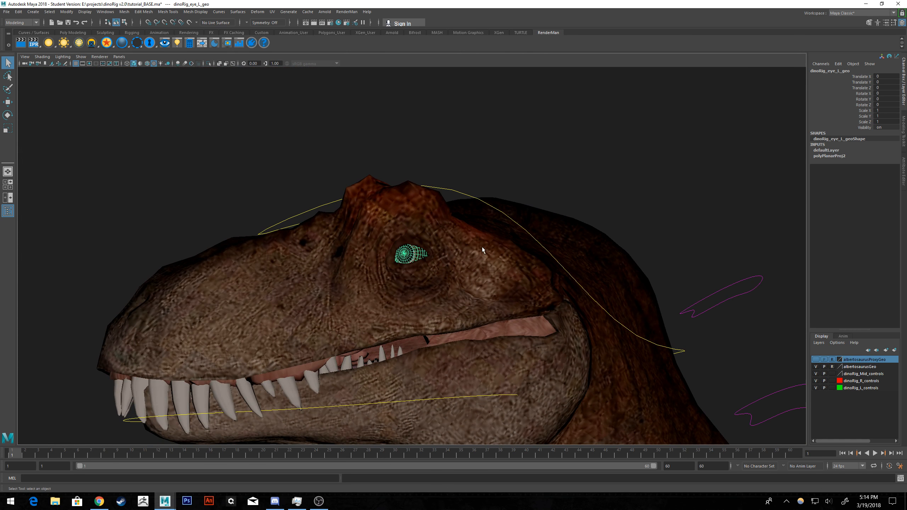
{"action": "key", "text": "f"}
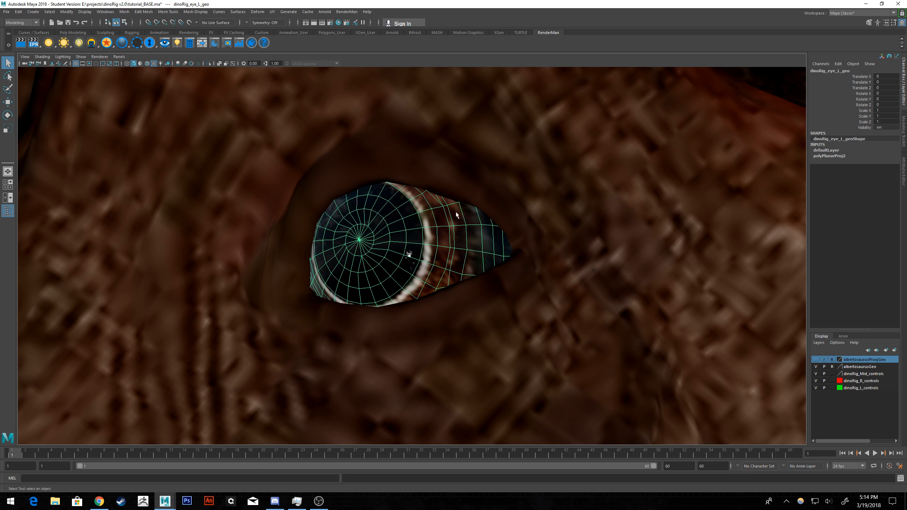
{"action": "scroll", "coordinate": [455, 305], "scroll_direction": "down", "scroll_amount": 5}
{"action": "scroll", "coordinate": [456, 306], "scroll_direction": "down", "scroll_amount": 5}
{"action": "left_click_drag", "start_coordinate": [455, 306], "coordinate": [364, 247], "text": "alt"}
{"action": "left_click", "coordinate": [364, 248]}
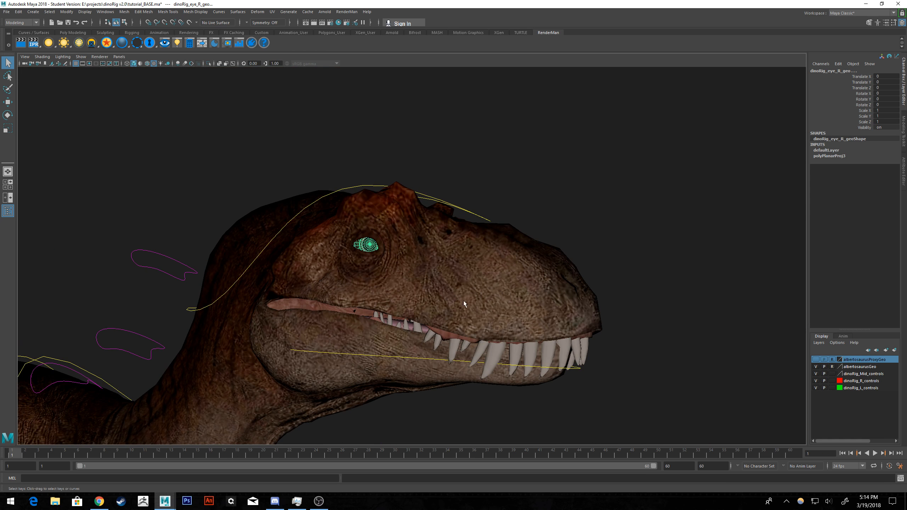
{"action": "left_click", "coordinate": [395, 322]}
{"action": "left_click_drag", "start_coordinate": [431, 311], "coordinate": [394, 298], "text": "alt"}
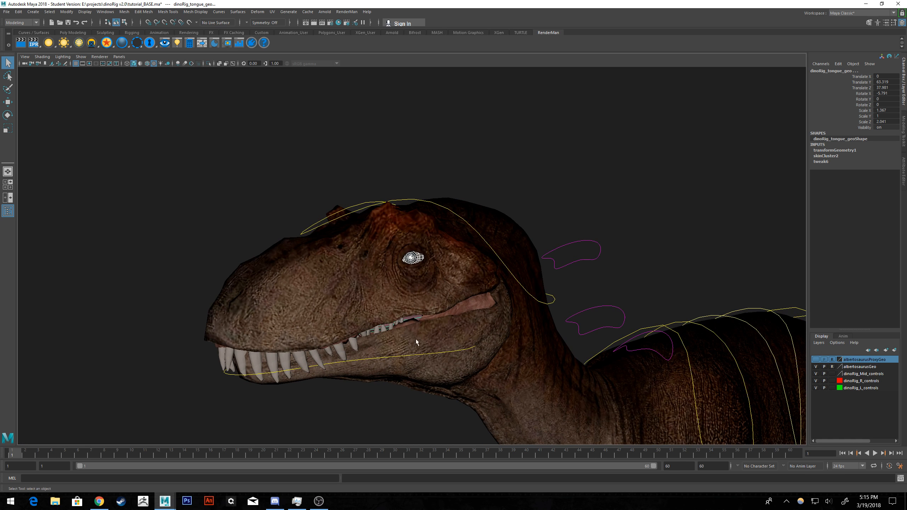
Add the selected eyes and tongue to the albertosaurusGeo layer and clear the selection.
{"action": "left_click_drag", "start_coordinate": [416, 342], "coordinate": [606, 340], "text": "alt"}
{"action": "right_click", "coordinate": [859, 367]}
{"action": "left_click", "coordinate": [871, 381]}
{"action": "left_click", "coordinate": [605, 340]}
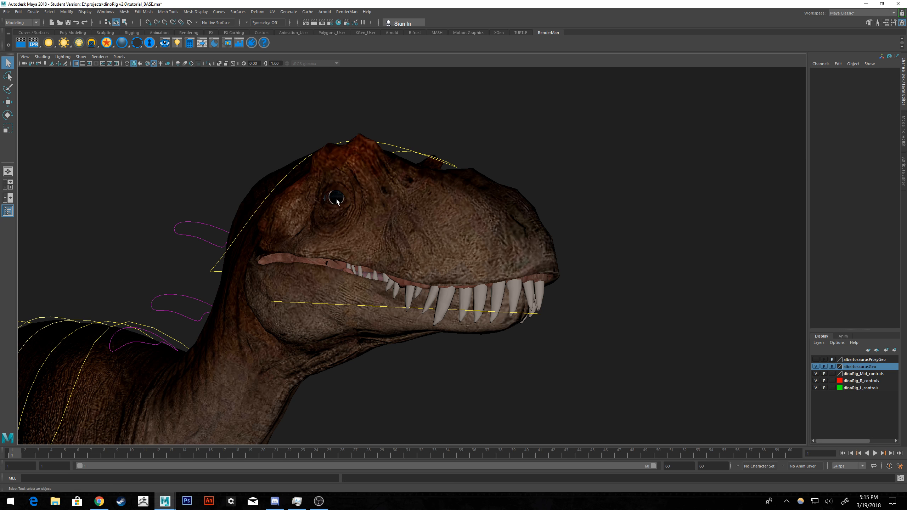
Select the tongue between the teeth, add it to the albertosaurusGeo layer and deselect it.
{"action": "left_click", "coordinate": [364, 274]}
{"action": "left_click_drag", "start_coordinate": [364, 274], "coordinate": [571, 239], "text": "alt"}
{"action": "scroll", "coordinate": [539, 283], "scroll_direction": "up", "scroll_amount": 5}
{"action": "mouse_move", "coordinate": [539, 283]}
{"action": "left_mouse_down", "text": "alt"}
{"action": "mouse_move", "coordinate": [559, 280]}
{"action": "mouse_move", "coordinate": [551, 282]}
{"action": "left_mouse_up", "text": "alt"}
{"action": "right_click", "coordinate": [859, 368]}
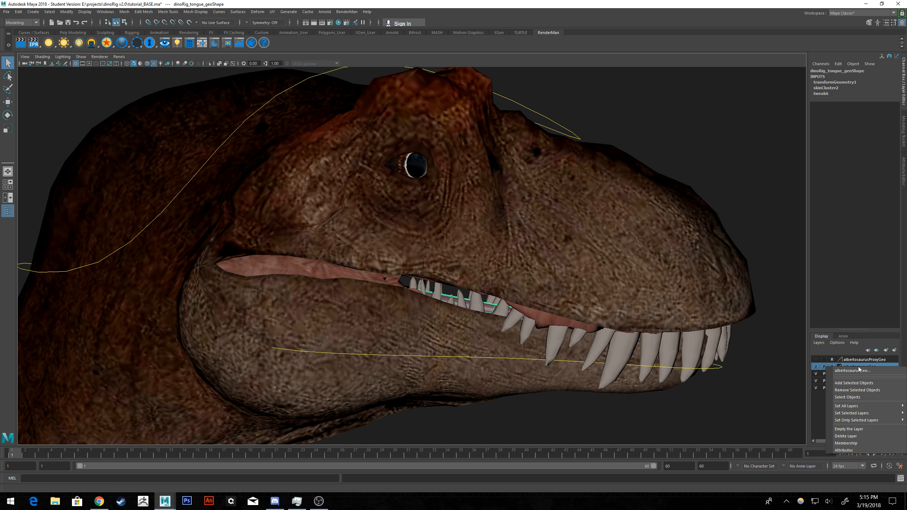
{"action": "left_click", "coordinate": [856, 385]}
{"action": "left_click", "coordinate": [507, 252]}
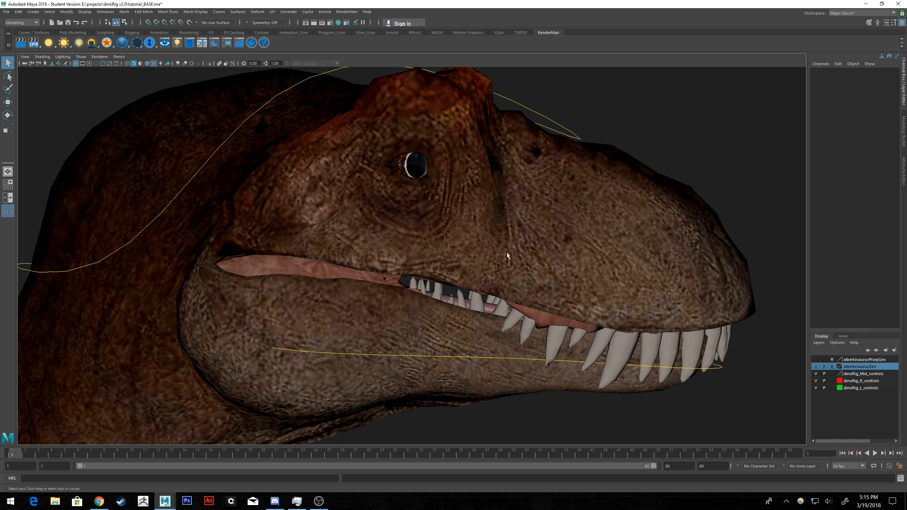
Bring the whole dinosaur into view and box-select the rig with all its controls.
{"action": "left_click_drag", "start_coordinate": [446, 298], "coordinate": [468, 256], "text": "alt"}
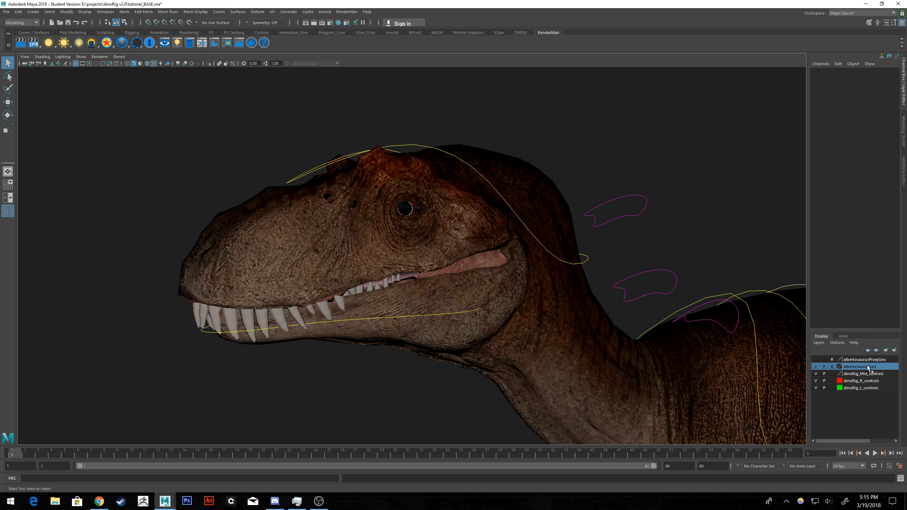
{"action": "scroll", "coordinate": [490, 417], "scroll_direction": "down", "scroll_amount": 3}
{"action": "middle_click_drag", "start_coordinate": [565, 365], "coordinate": [439, 269], "text": "alt"}
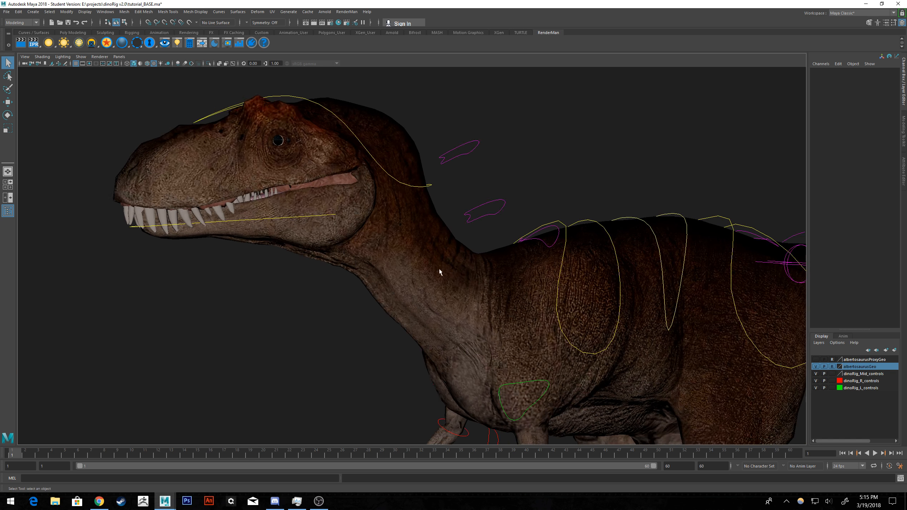
{"action": "scroll", "coordinate": [423, 281], "scroll_direction": "down", "scroll_amount": 6}
{"action": "scroll", "coordinate": [555, 270], "scroll_direction": "down", "scroll_amount": 3}
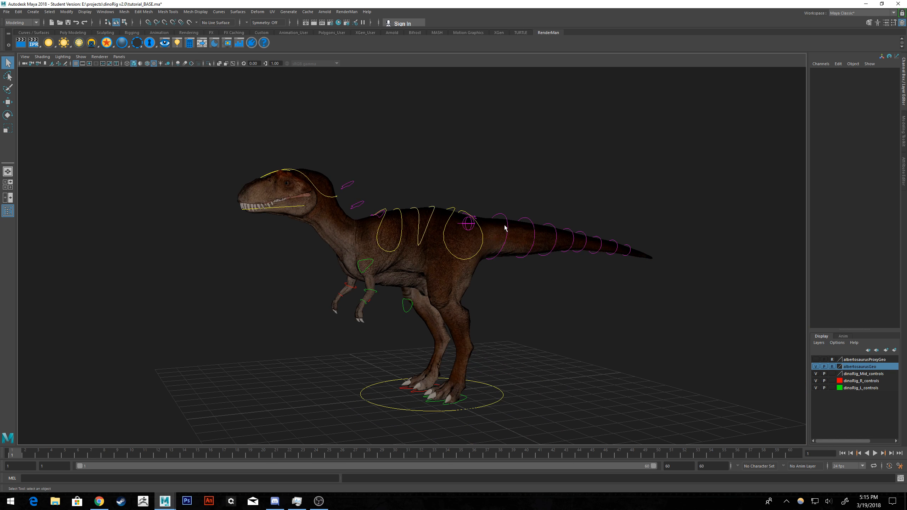
{"action": "left_click_drag", "start_coordinate": [711, 120], "coordinate": [182, 442]}
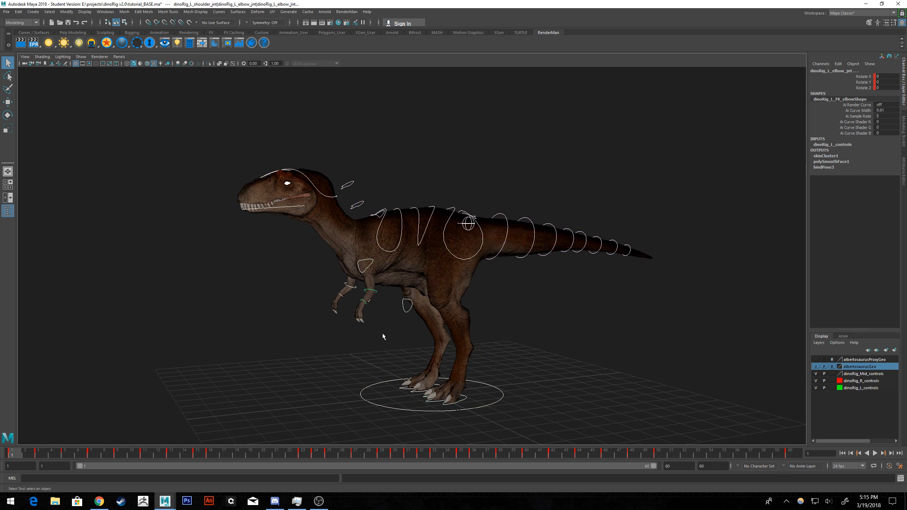
Examine the eyes from both sides of the dinosaur's head with the rig deselected, and select the head control.
{"action": "left_click_drag", "start_coordinate": [370, 273], "coordinate": [407, 279], "text": "alt"}
{"action": "middle_click_drag", "start_coordinate": [376, 263], "coordinate": [427, 317], "text": "alt"}
{"action": "scroll", "coordinate": [378, 315], "scroll_direction": "up", "scroll_amount": 8}
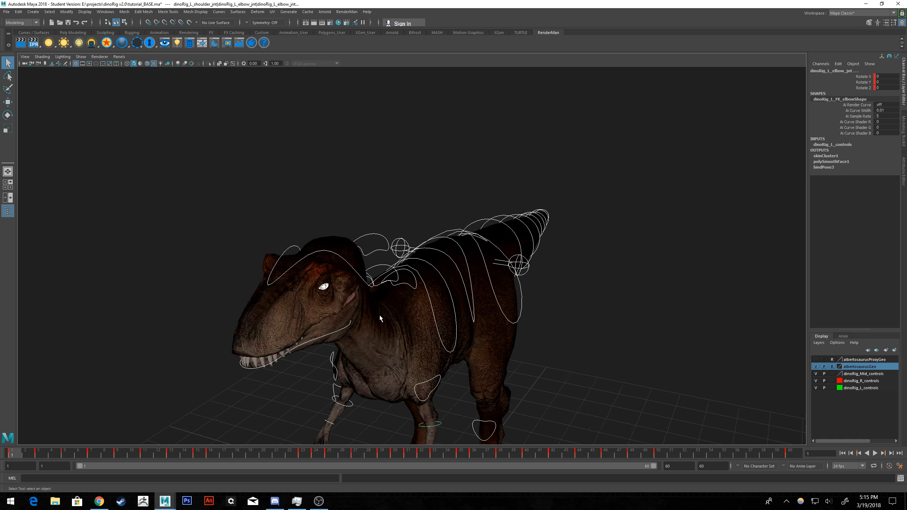
{"action": "left_click_drag", "start_coordinate": [372, 318], "coordinate": [423, 313], "text": "alt"}
{"action": "left_click", "coordinate": [350, 168]}
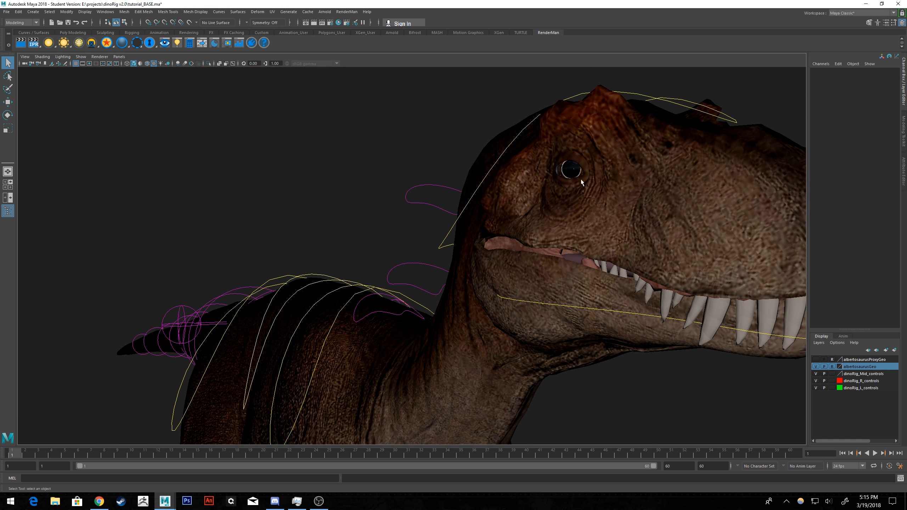
{"action": "left_click_drag", "start_coordinate": [659, 238], "coordinate": [520, 220], "text": "alt"}
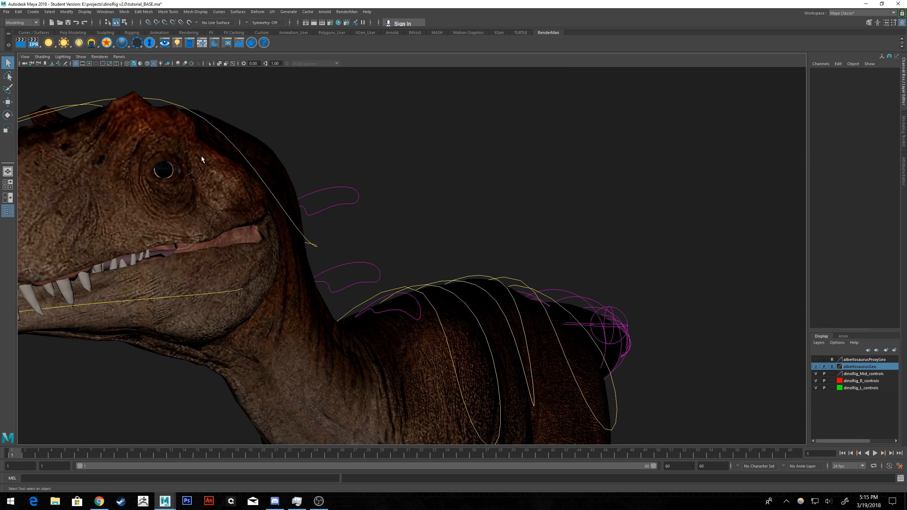
{"action": "left_click", "coordinate": [137, 207]}
{"action": "mouse_move", "coordinate": [197, 197]}
{"action": "left_mouse_down", "text": "alt"}
{"action": "mouse_move", "coordinate": [237, 198]}
{"action": "mouse_move", "coordinate": [202, 197]}
{"action": "left_mouse_up", "text": "alt"}
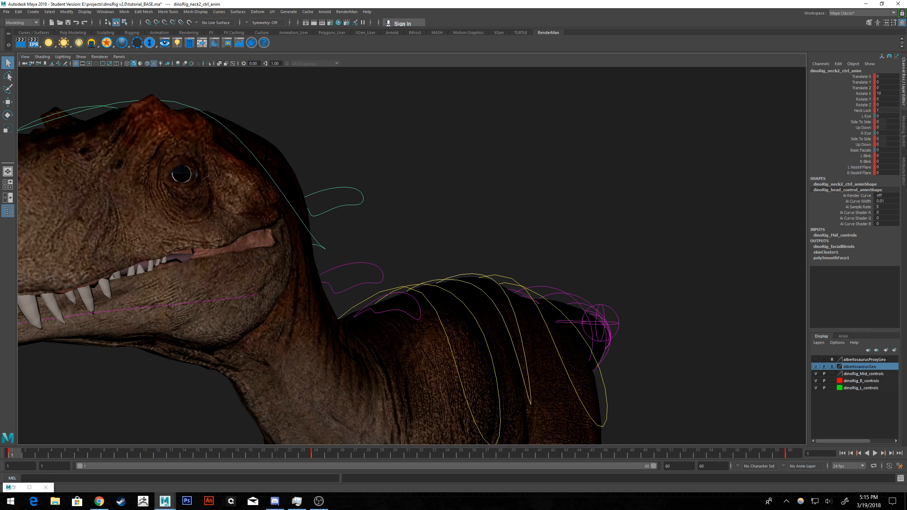
Open the Outliner and expand albertosaurus_grp to the groups directly under dinoRig_globalScale, keeping dinoRig_joints collapsed.
{"action": "left_click_drag", "start_coordinate": [657, 41], "coordinate": [604, 40]}
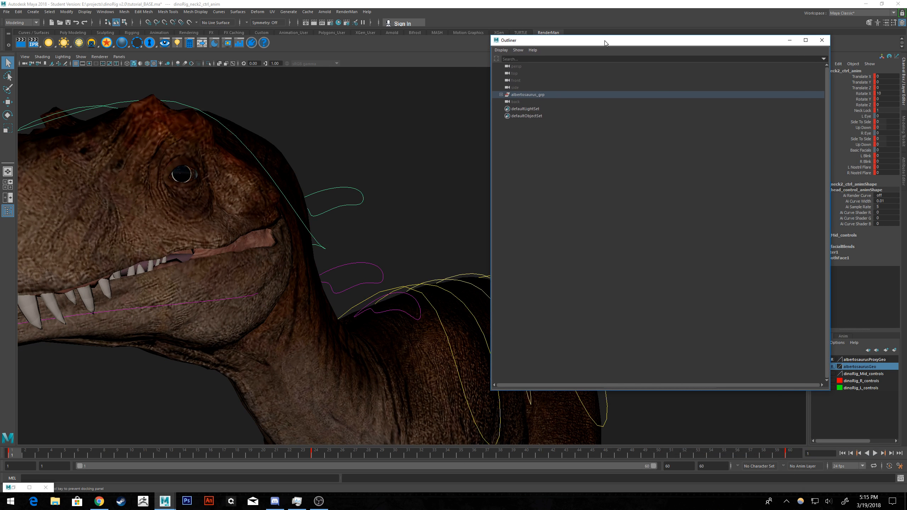
{"action": "left_click", "coordinate": [501, 94], "text": "shift"}
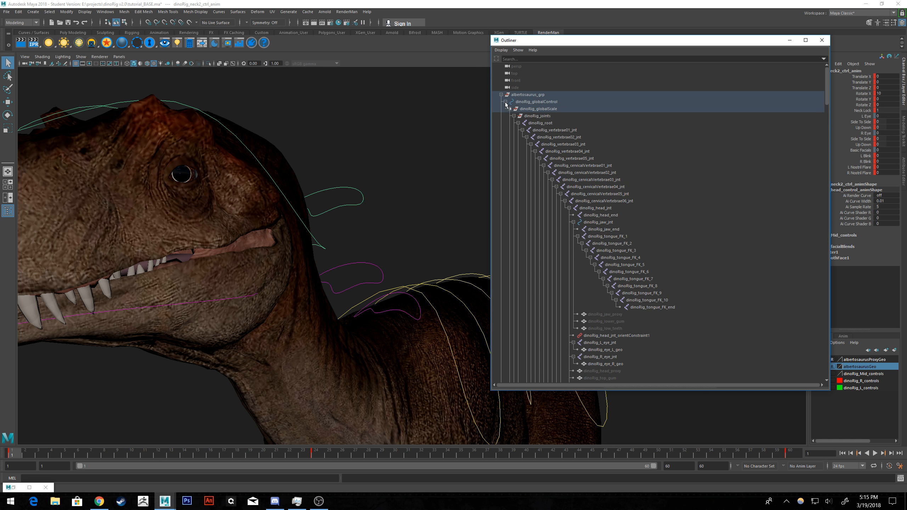
{"action": "left_click", "coordinate": [506, 102]}
{"action": "left_click", "coordinate": [506, 101]}
{"action": "left_click", "coordinate": [514, 115]}
{"action": "left_click", "coordinate": [510, 109]}
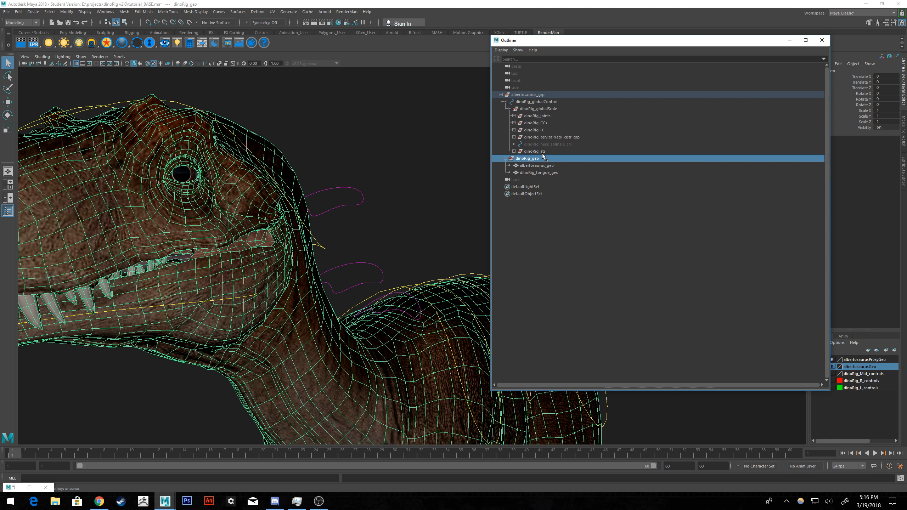
Select dinoRig_globalScale and its ats, CCs and joints child groups in turn to check which rig parts each affects.
{"action": "left_click", "coordinate": [534, 109]}
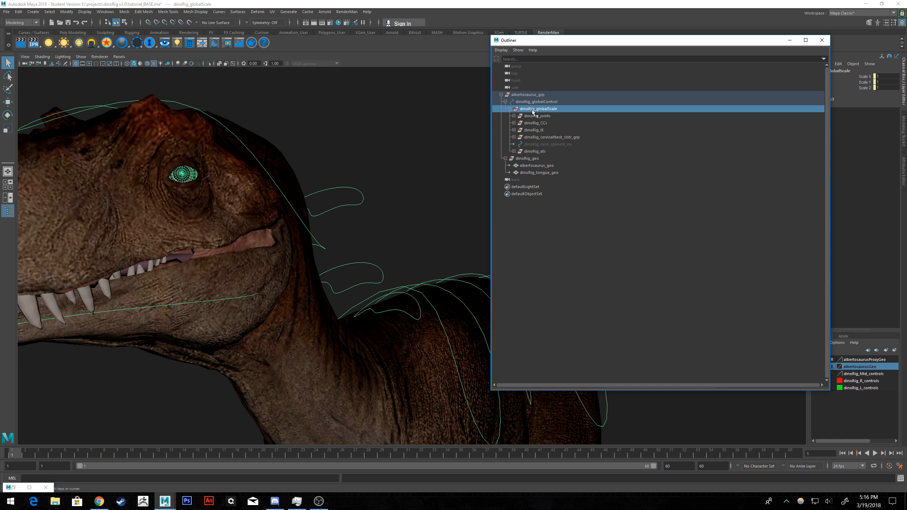
{"action": "left_click", "coordinate": [401, 137]}
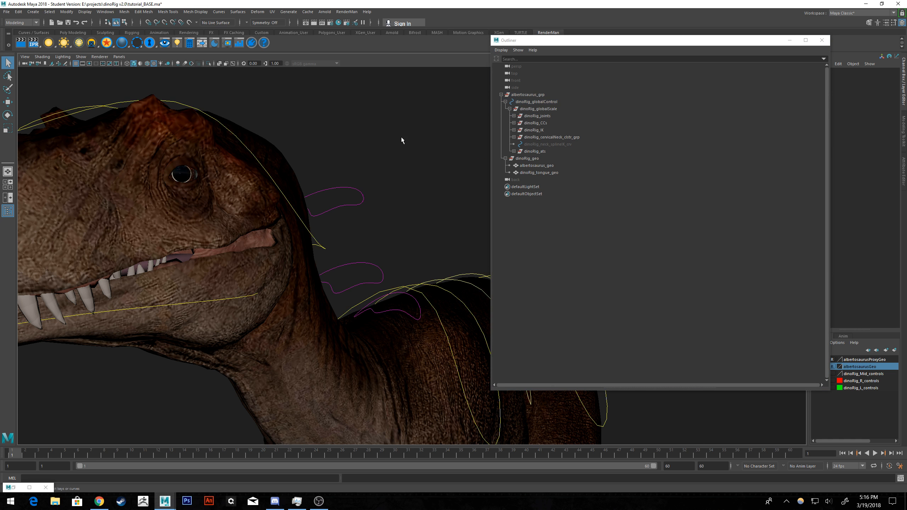
{"action": "left_click", "coordinate": [535, 152]}
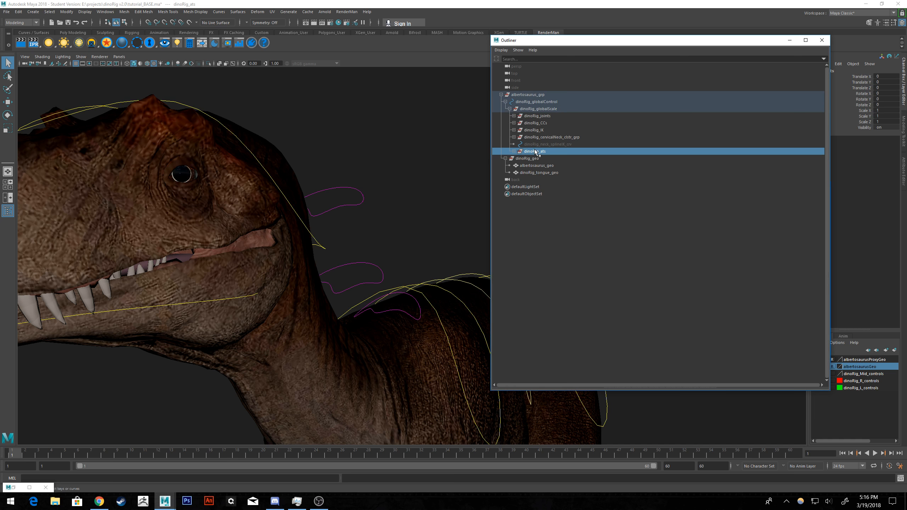
{"action": "left_click", "coordinate": [533, 130]}
{"action": "left_click", "coordinate": [535, 123]}
{"action": "left_click", "coordinate": [536, 116]}
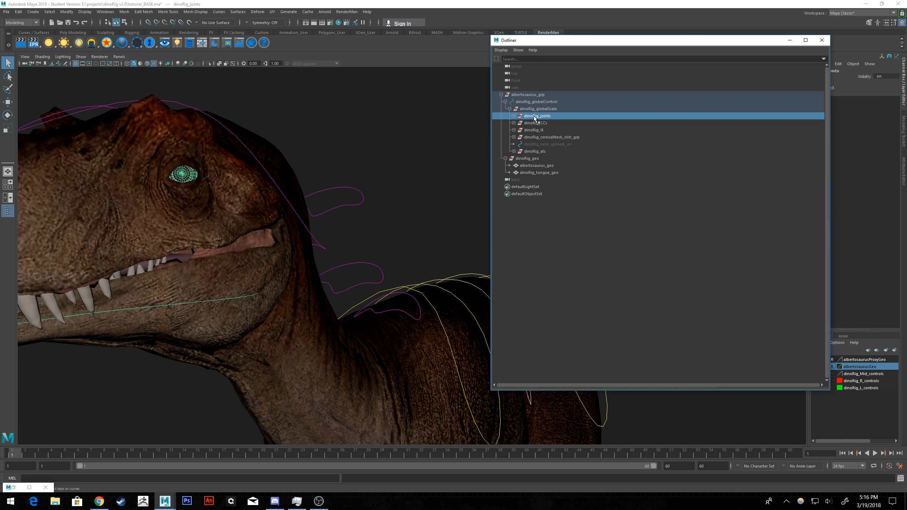
Expand dinoRig_joints with its tailConnect_grp and dinoRig_root branches to inspect the joint hierarchy.
{"action": "left_click", "coordinate": [514, 116]}
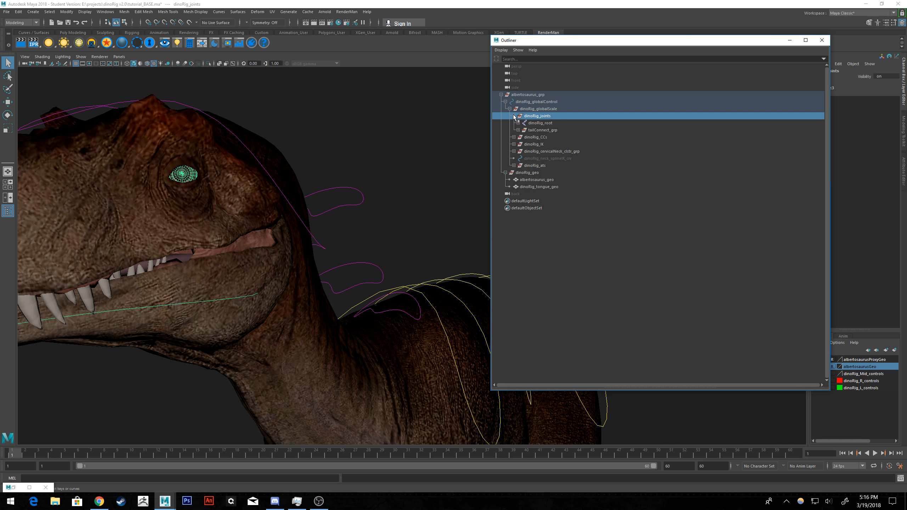
{"action": "left_click", "coordinate": [518, 130]}
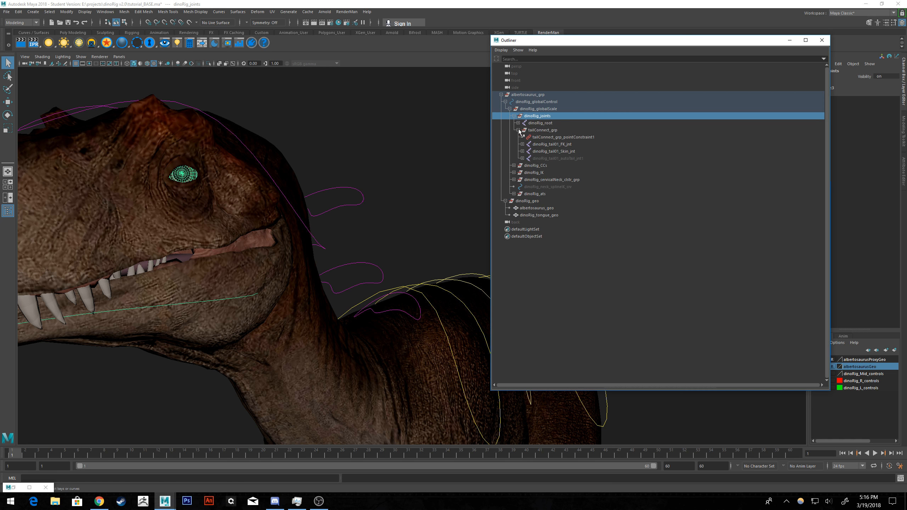
{"action": "scroll", "coordinate": [406, 158], "scroll_direction": "down", "scroll_amount": 5}
{"action": "middle_click_drag", "start_coordinate": [406, 157], "coordinate": [246, 124], "text": "alt"}
{"action": "left_click_drag", "start_coordinate": [391, 157], "coordinate": [366, 154], "text": "alt"}
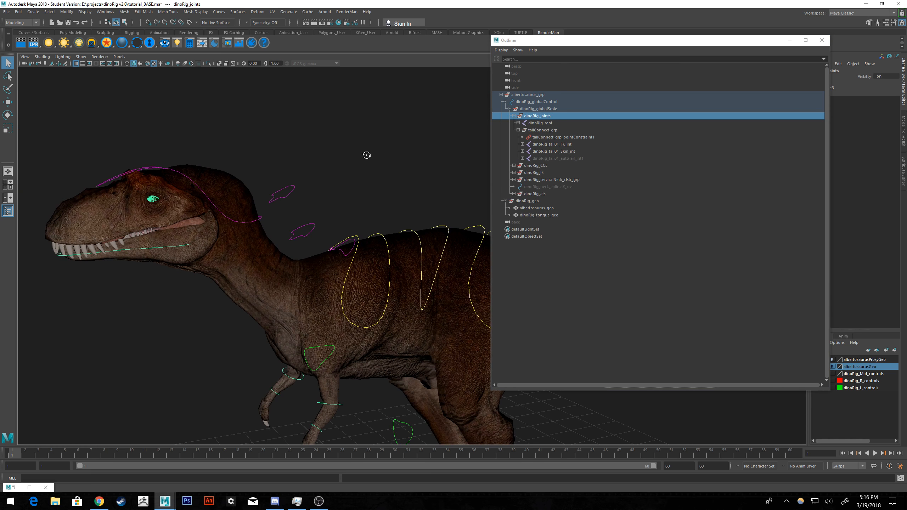
{"action": "left_click", "coordinate": [540, 123]}
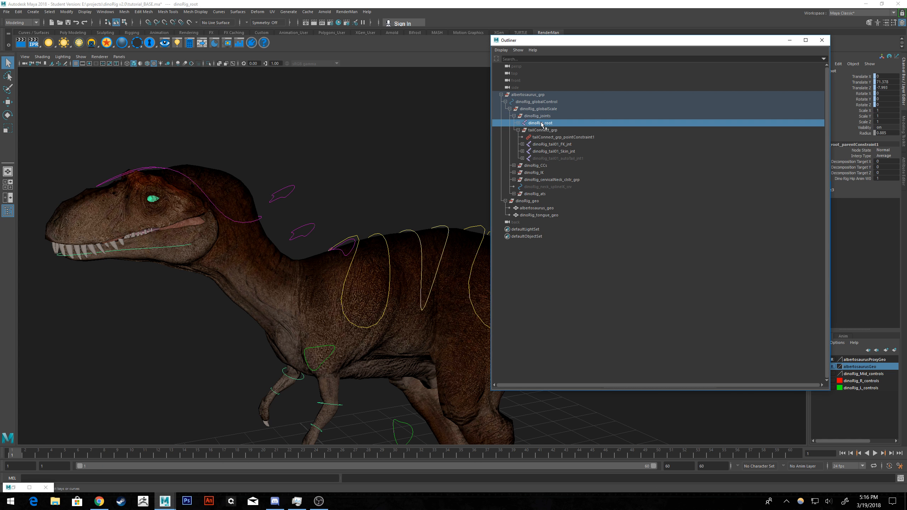
{"action": "key", "text": "f"}
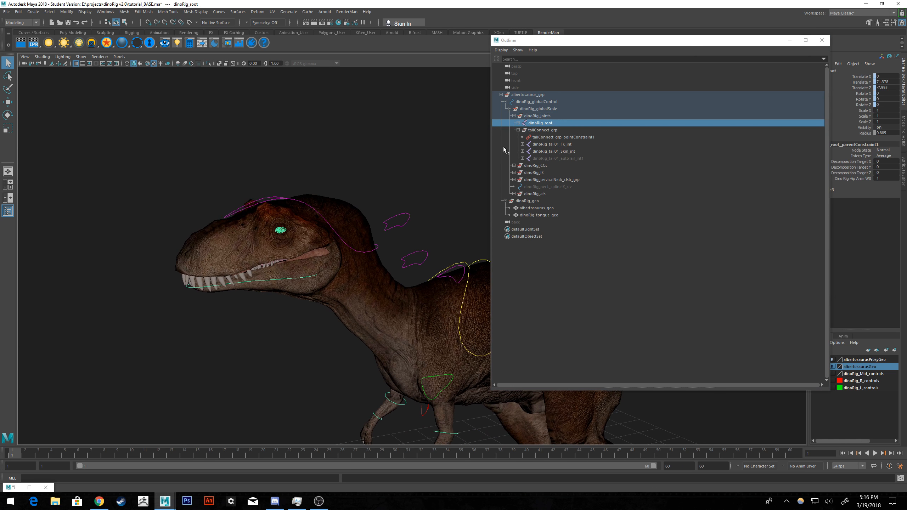
{"action": "left_click", "coordinate": [517, 123]}
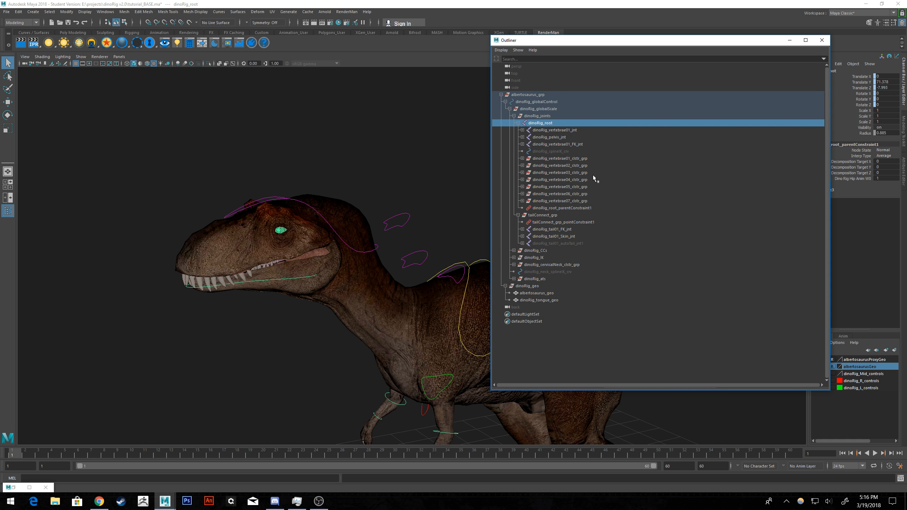
Put the Outliner away, box-select the whole rig to inspect its controls, and clear the selection.
{"action": "left_click", "coordinate": [437, 172]}
{"action": "scroll", "coordinate": [500, 182], "scroll_direction": "down", "scroll_amount": 6}
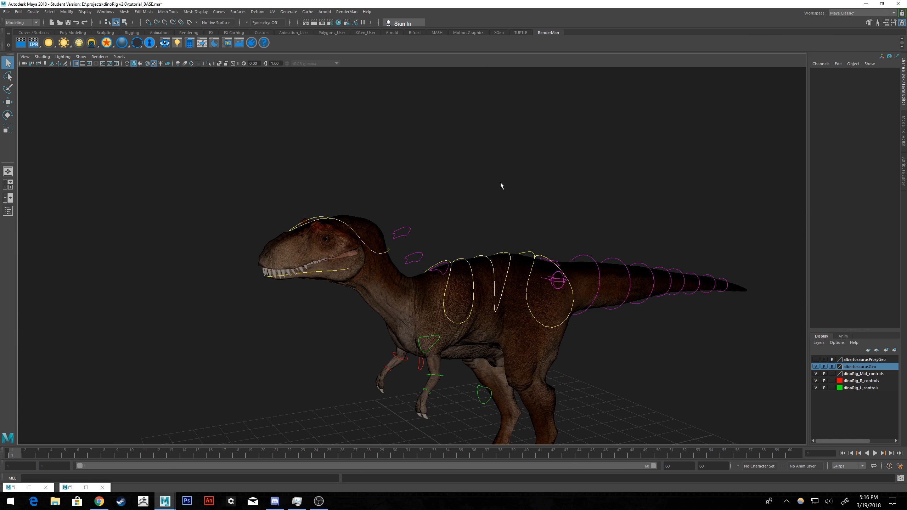
{"action": "middle_click_drag", "start_coordinate": [618, 245], "coordinate": [520, 194], "text": "alt"}
{"action": "left_click_drag", "start_coordinate": [520, 194], "coordinate": [510, 236], "text": "alt"}
{"action": "middle_click_drag", "start_coordinate": [500, 211], "coordinate": [513, 209], "text": "alt"}
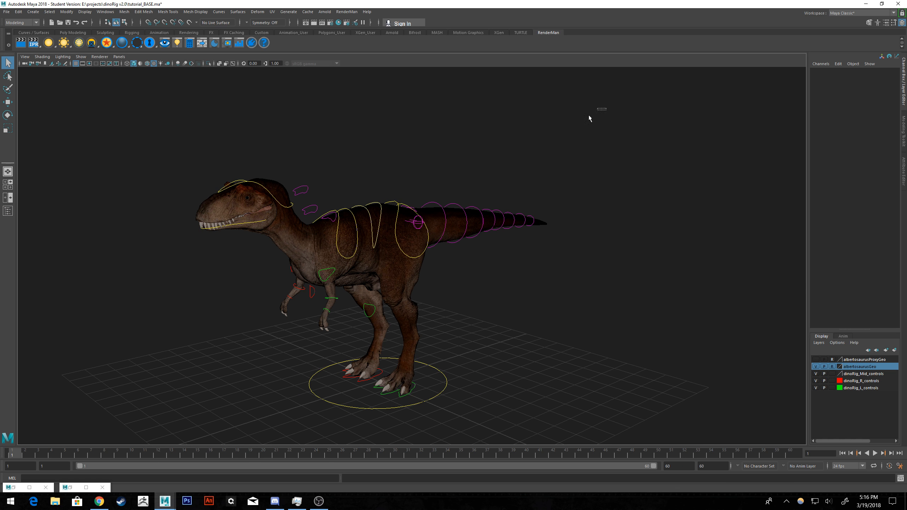
{"action": "left_click_drag", "start_coordinate": [588, 115], "coordinate": [133, 427]}
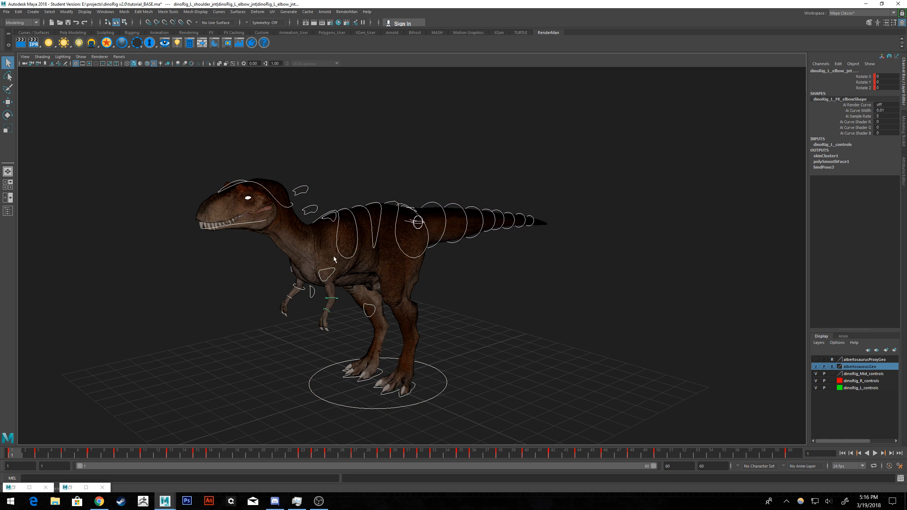
{"action": "mouse_move", "coordinate": [350, 306]}
{"action": "left_mouse_down", "text": "alt"}
{"action": "mouse_move", "coordinate": [384, 289]}
{"action": "mouse_move", "coordinate": [354, 292]}
{"action": "left_mouse_up", "text": "alt"}
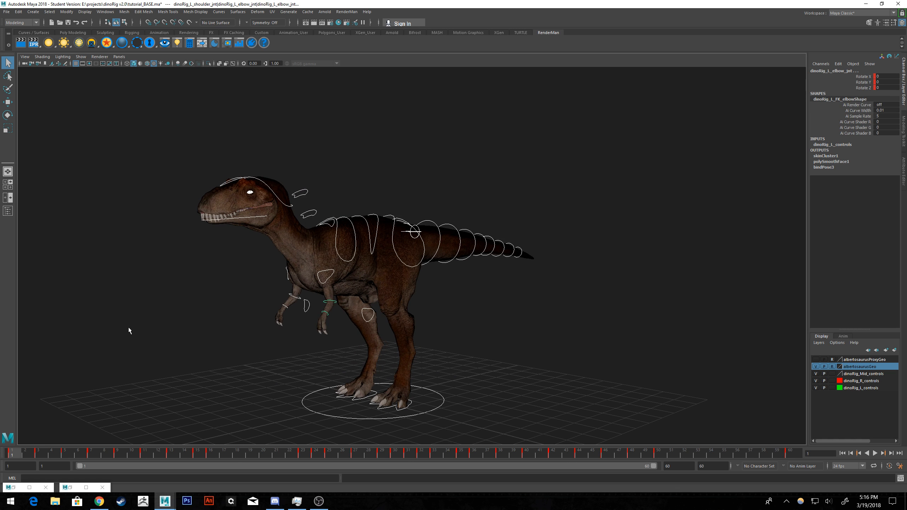
{"action": "left_click_drag", "start_coordinate": [163, 319], "coordinate": [257, 308], "text": "alt"}
{"action": "left_click", "coordinate": [530, 294]}
{"action": "left_click_drag", "start_coordinate": [548, 292], "coordinate": [563, 263], "text": "alt"}
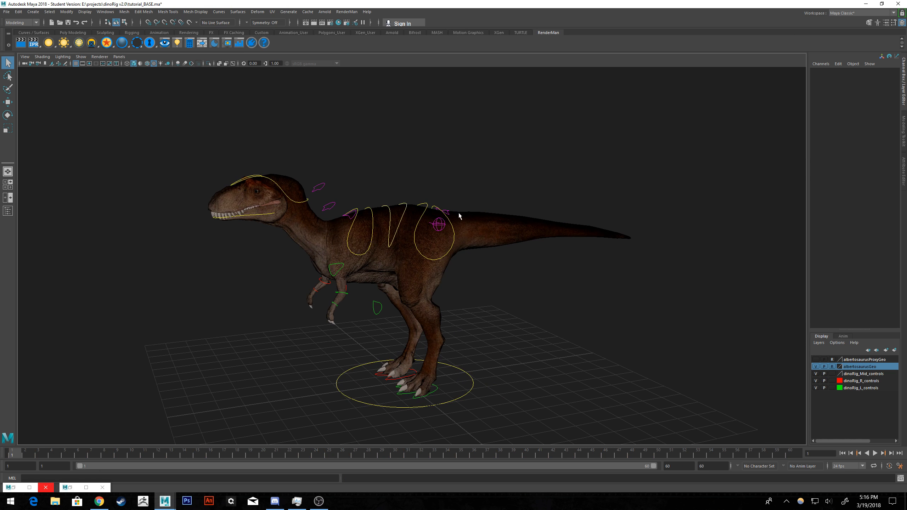
{"action": "left_click_drag", "start_coordinate": [461, 216], "coordinate": [473, 210], "text": "alt"}
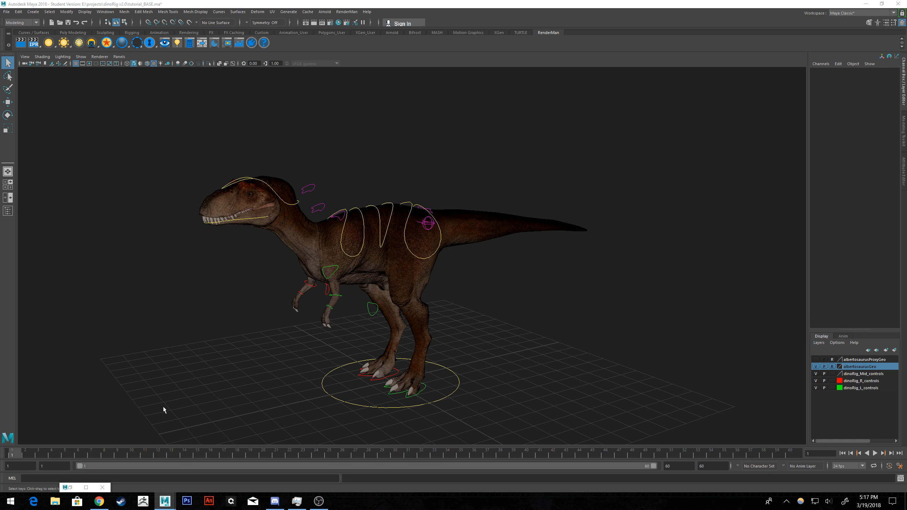
Bring back the Outliner, collapse dinoRig_root, and try hiding tailConnect_grp before showing it again.
{"action": "left_click", "coordinate": [71, 487]}
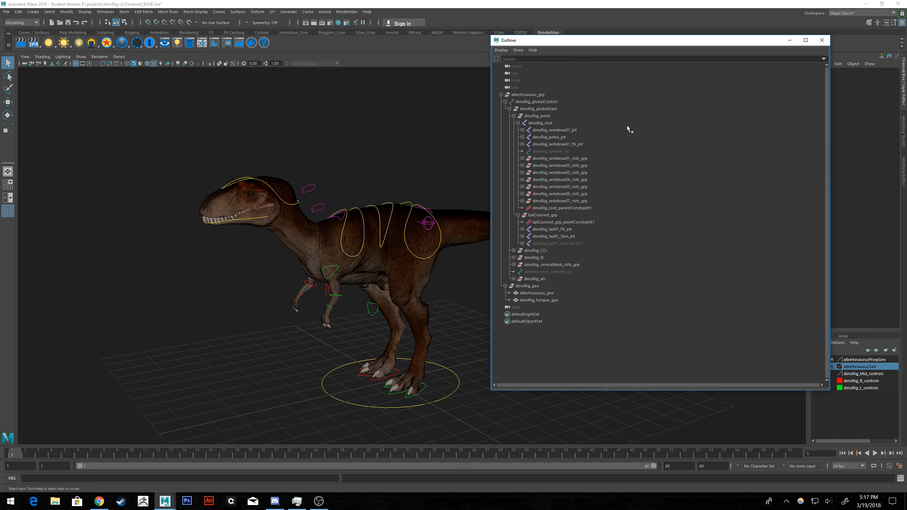
{"action": "left_click", "coordinate": [517, 123]}
{"action": "left_click", "coordinate": [539, 130]}
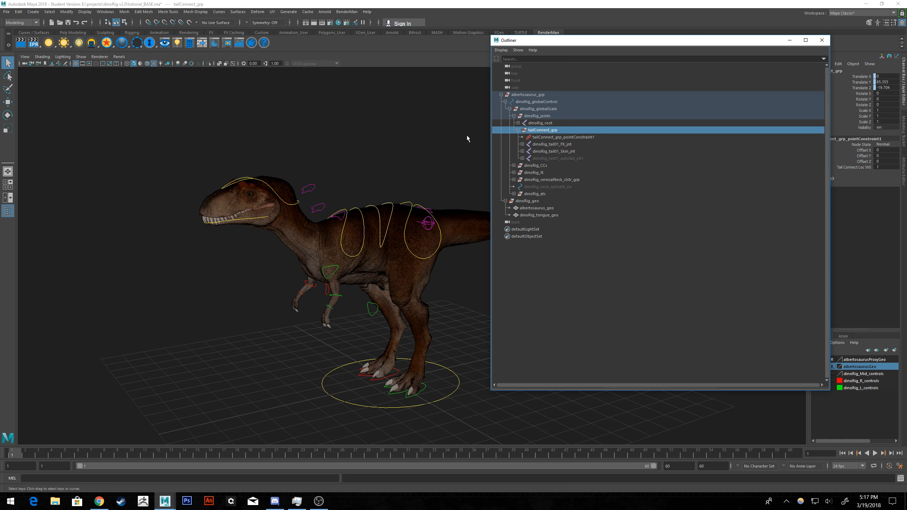
{"action": "middle_click_drag", "start_coordinate": [408, 136], "coordinate": [282, 174], "text": "alt"}
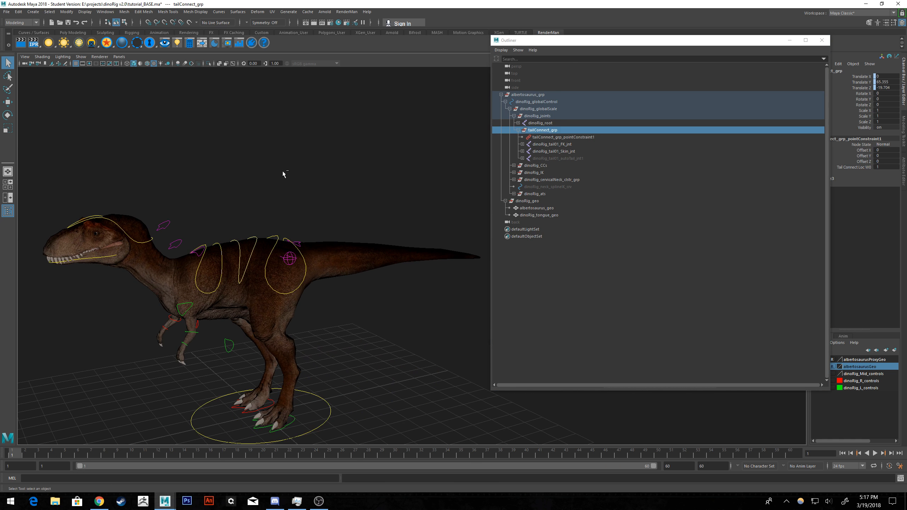
{"action": "key", "text": "ctrl+h"}
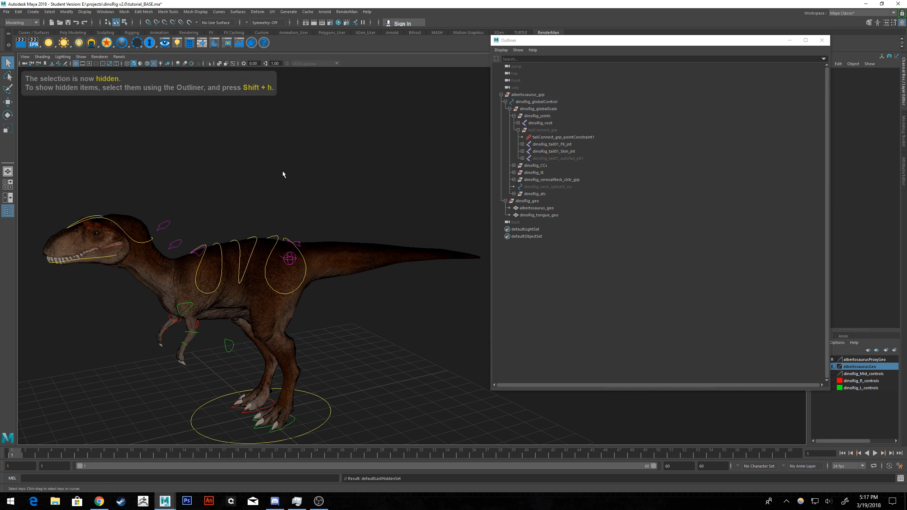
{"action": "left_click", "coordinate": [548, 131]}
{"action": "key", "text": "shift+h"}
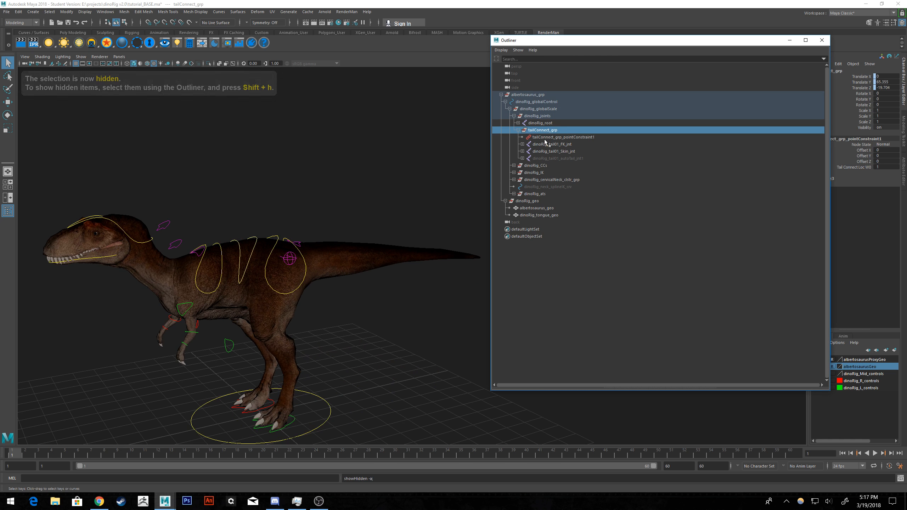
Try hiding dinoRig_globalControl, show it again, and undo back to the tailConnect_grp selection.
{"action": "left_click", "coordinate": [530, 102]}
{"action": "key", "text": "ctrl+h"}
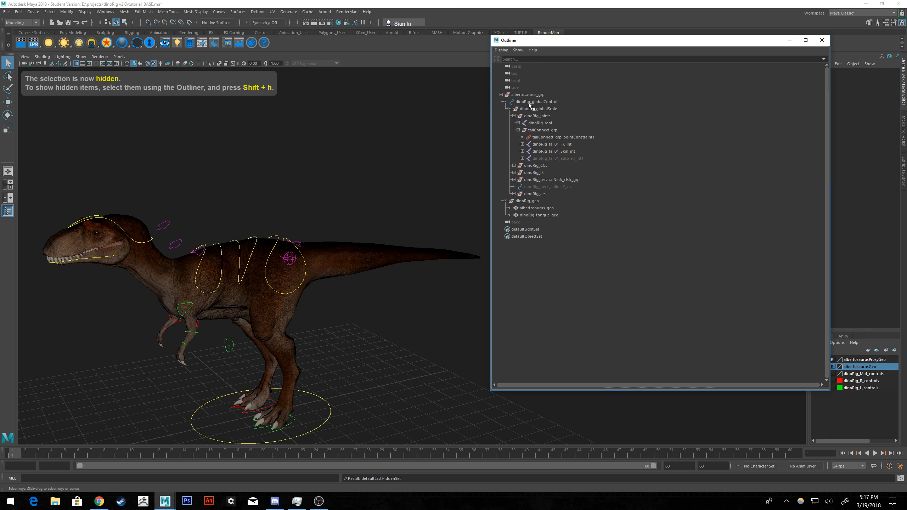
{"action": "left_click", "coordinate": [536, 102]}
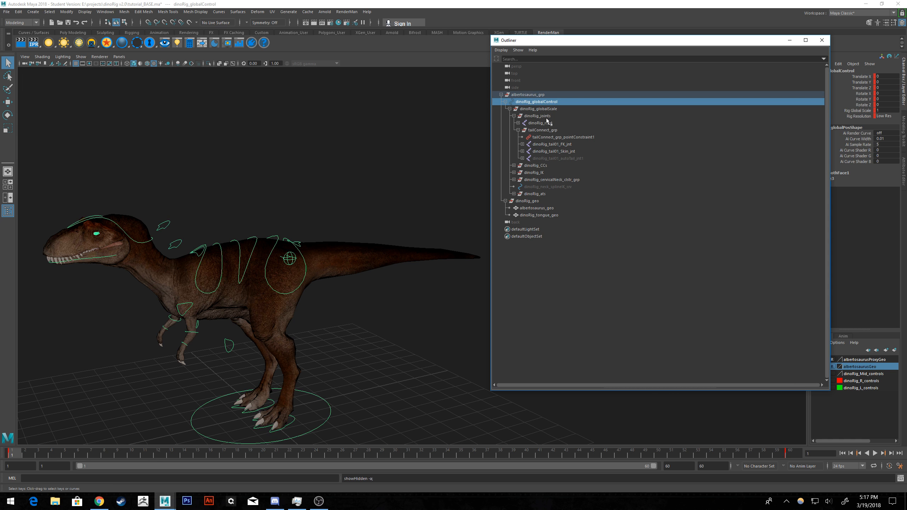
{"action": "left_click", "coordinate": [412, 167]}
{"action": "key", "text": "ctrl+z"}
{"action": "key", "text": "ctrl+z"}
{"action": "key", "text": "ctrl+z"}
{"action": "key", "text": "ctrl+z"}
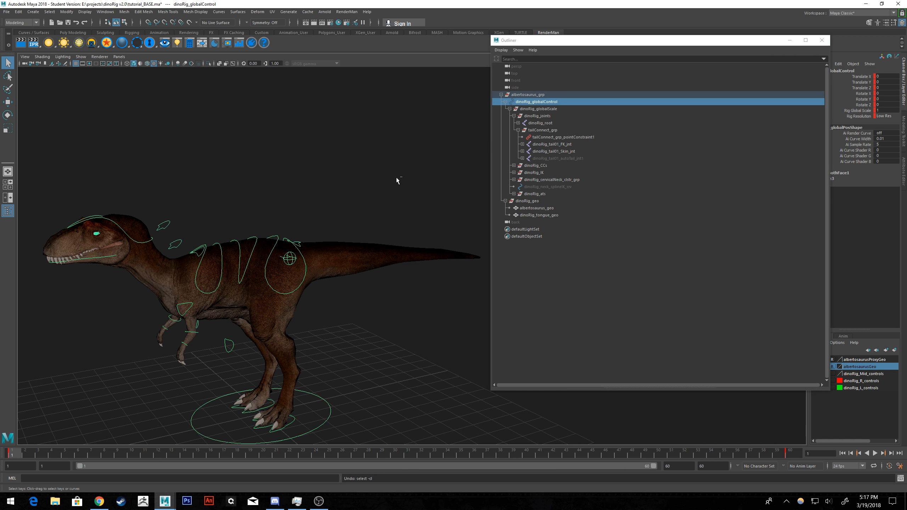
{"action": "key", "text": "ctrl+z"}
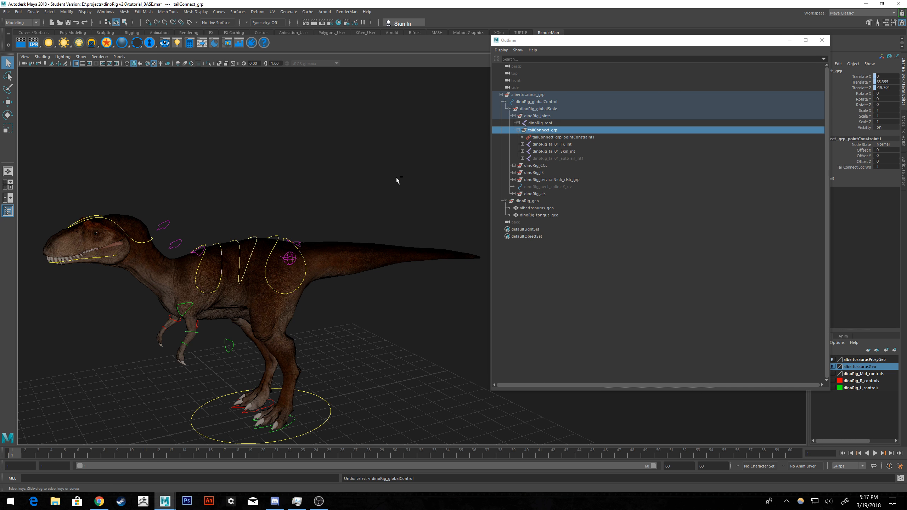
Show the hidden dinoRig_tail01_autoTail_jnt1 joint under tailConnect_grp, and hide it again.
{"action": "left_click", "coordinate": [546, 159]}
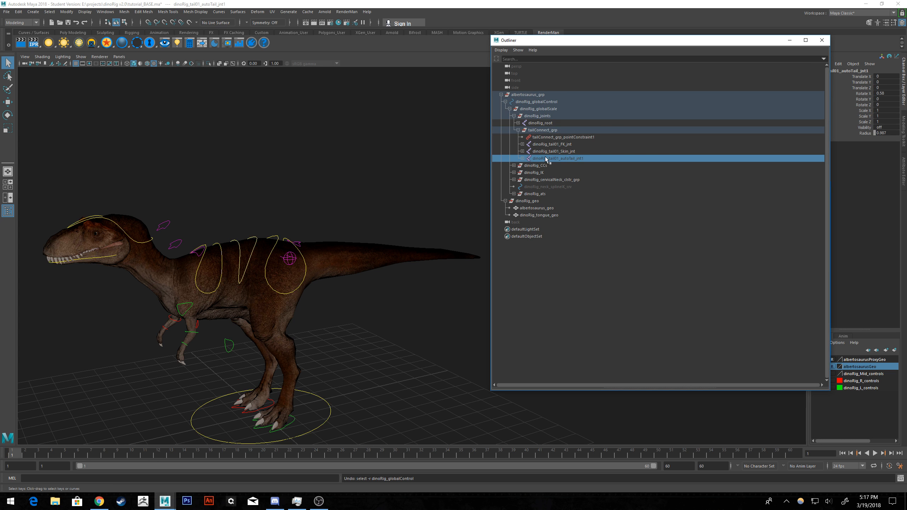
{"action": "key", "text": "shift+h"}
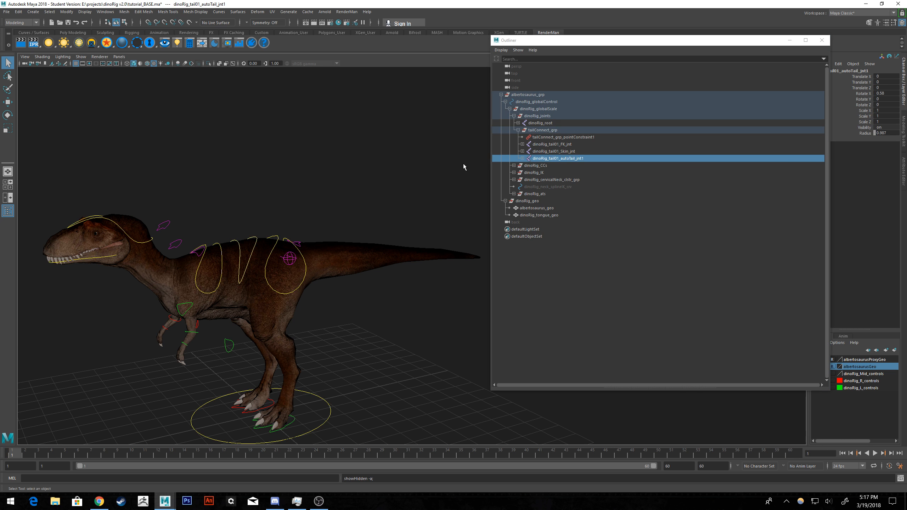
{"action": "key", "text": "ctrl+h"}
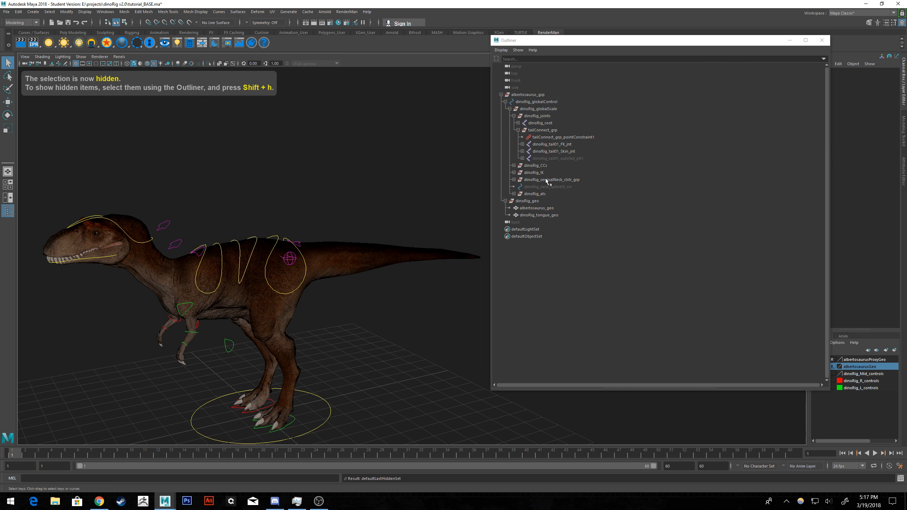
Inspect the tail joints and point constraint under tailConnect_grp, and briefly expand dinoRig_root to look through its joint chain.
{"action": "left_click", "coordinate": [542, 187]}
{"action": "left_click", "coordinate": [550, 146]}
{"action": "left_click", "coordinate": [548, 137]}
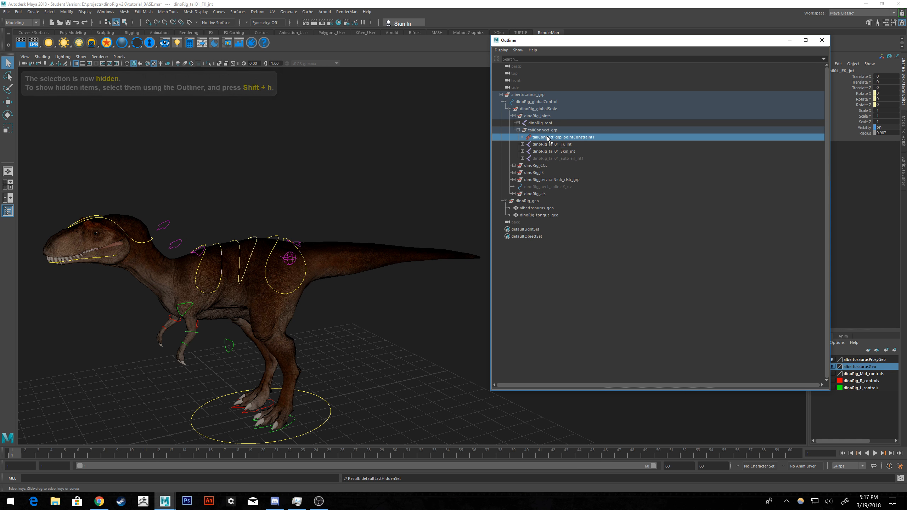
{"action": "left_click", "coordinate": [550, 145]}
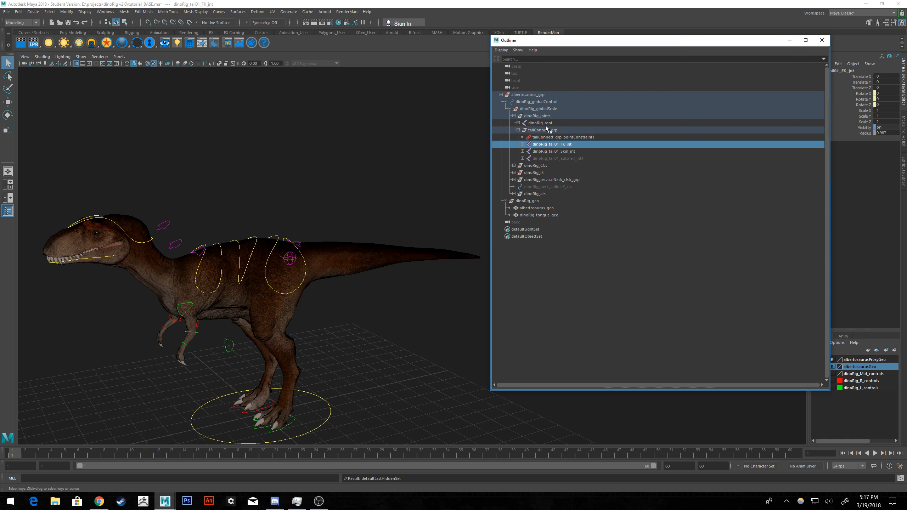
{"action": "left_click", "coordinate": [518, 123]}
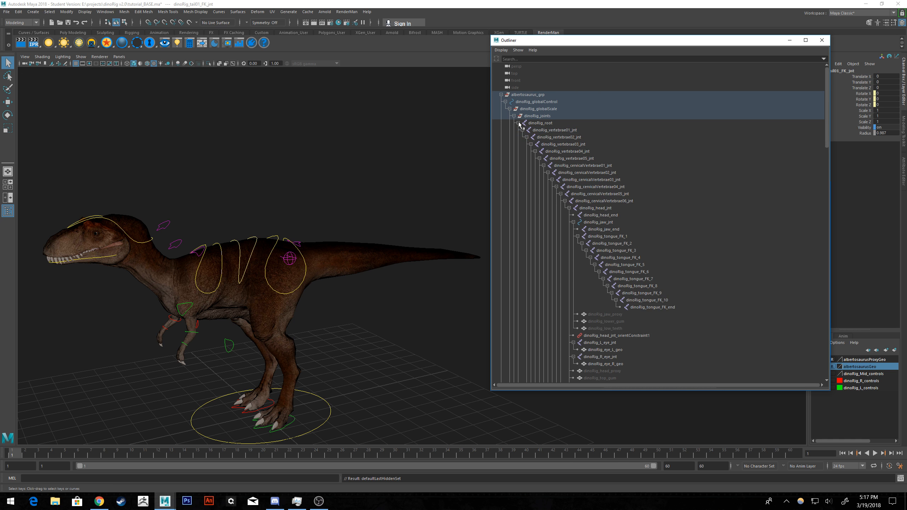
{"action": "left_click", "coordinate": [518, 123]}
Try hiding the dinoRig_joints group, show it again, and clear the selection.
{"action": "left_click", "coordinate": [532, 117]}
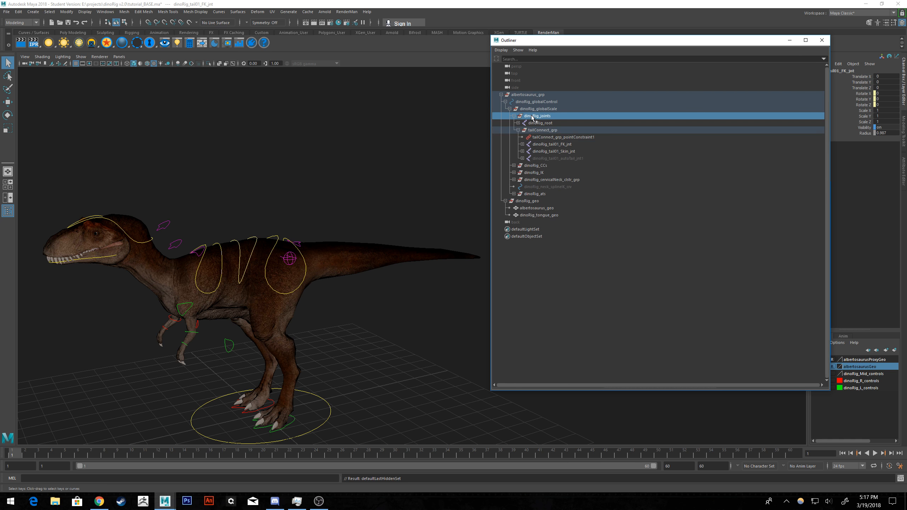
{"action": "key", "text": "ctrl+h"}
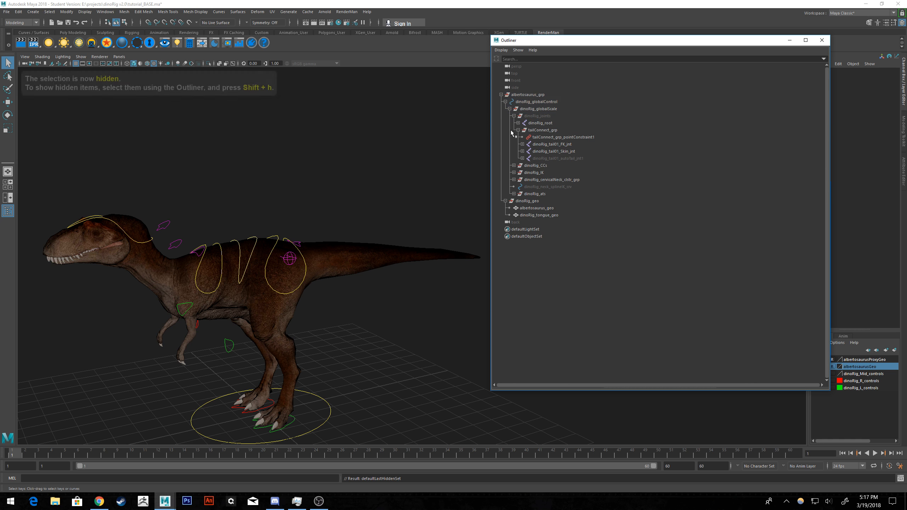
{"action": "left_click", "coordinate": [533, 118]}
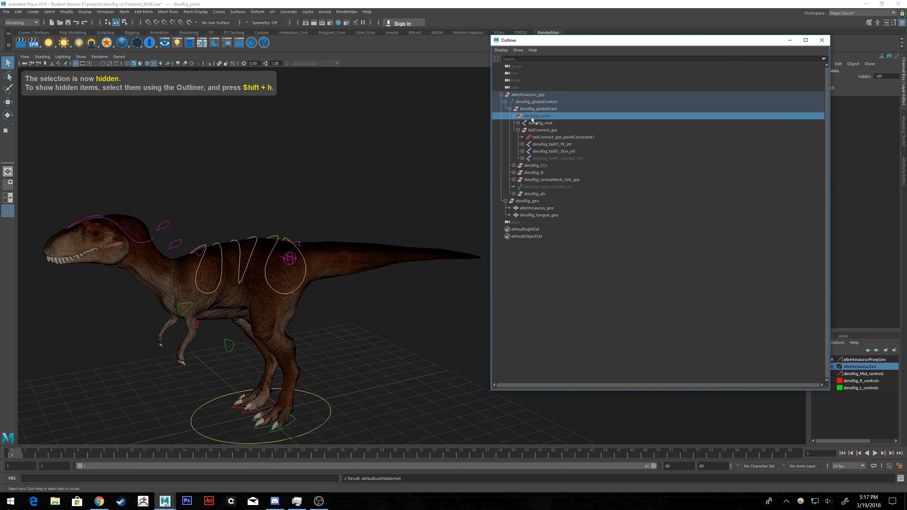
{"action": "left_click", "coordinate": [312, 149]}
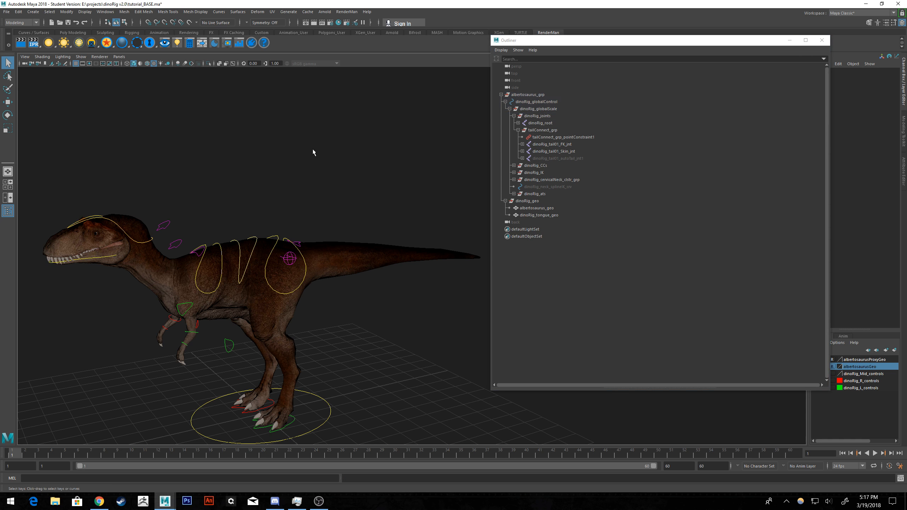
Check tailConnect_grp, dinoRig_tail01_Skin_jnt and dinoRig_tail01_FK_jnt by selecting each one while viewing the tail.
{"action": "left_click_drag", "start_coordinate": [312, 149], "coordinate": [310, 173], "text": "alt"}
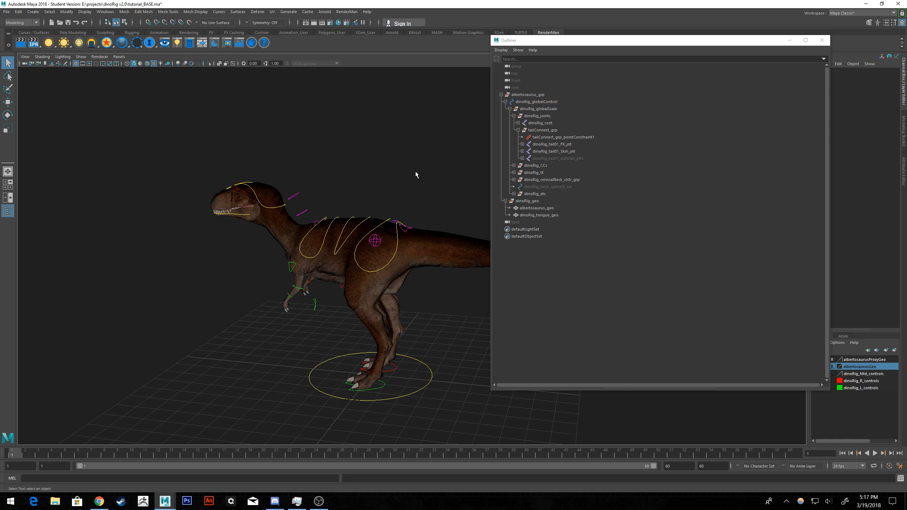
{"action": "left_click", "coordinate": [557, 137]}
{"action": "middle_click_drag", "start_coordinate": [377, 149], "coordinate": [314, 156], "text": "alt"}
{"action": "left_click", "coordinate": [535, 131]}
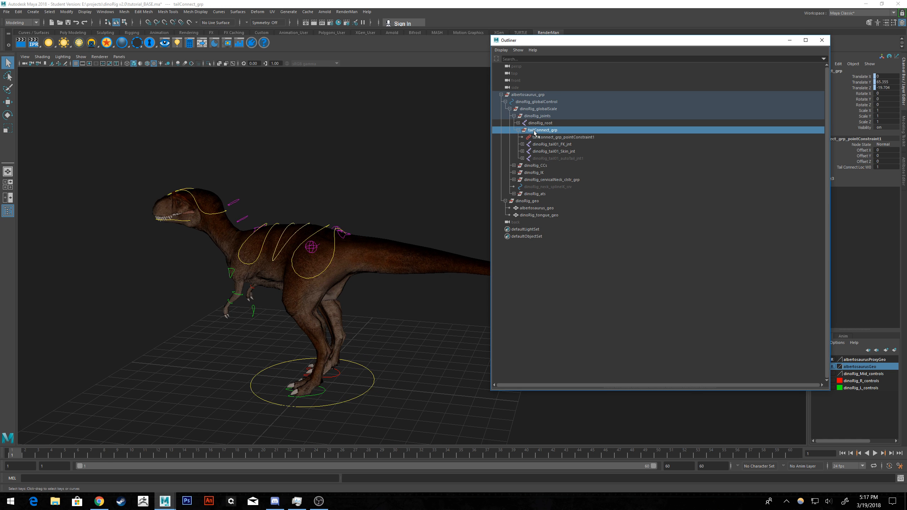
{"action": "left_click", "coordinate": [555, 153]}
{"action": "left_click", "coordinate": [558, 145]}
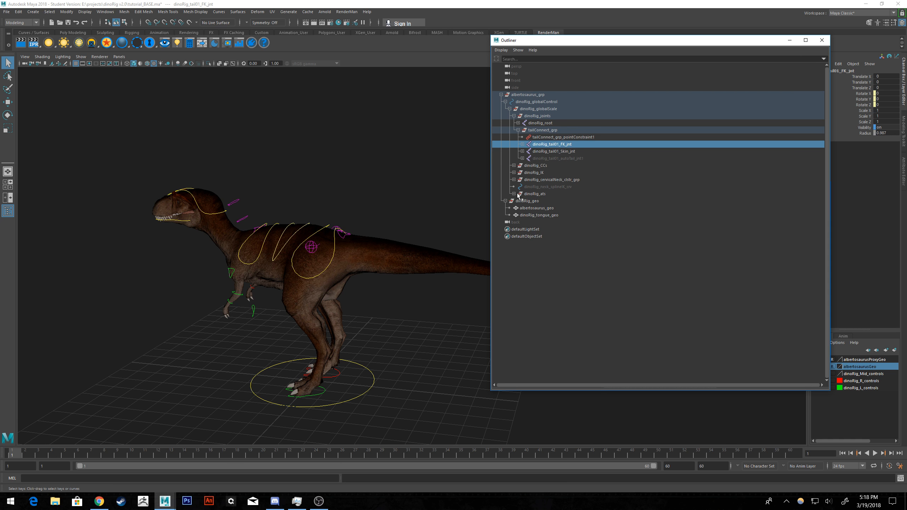
Try hiding the whole albertosaurus_grp, show it again, and clear the selection.
{"action": "left_click", "coordinate": [523, 95]}
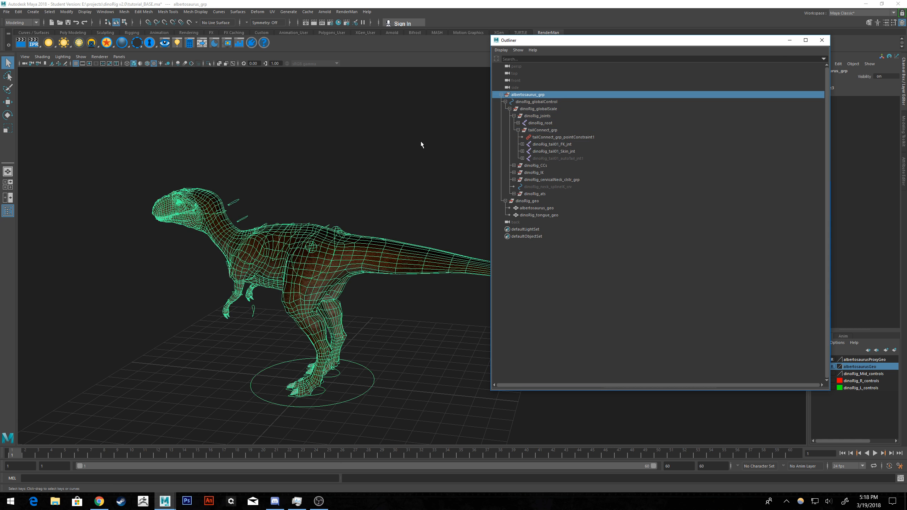
{"action": "key", "text": "ctrl+h"}
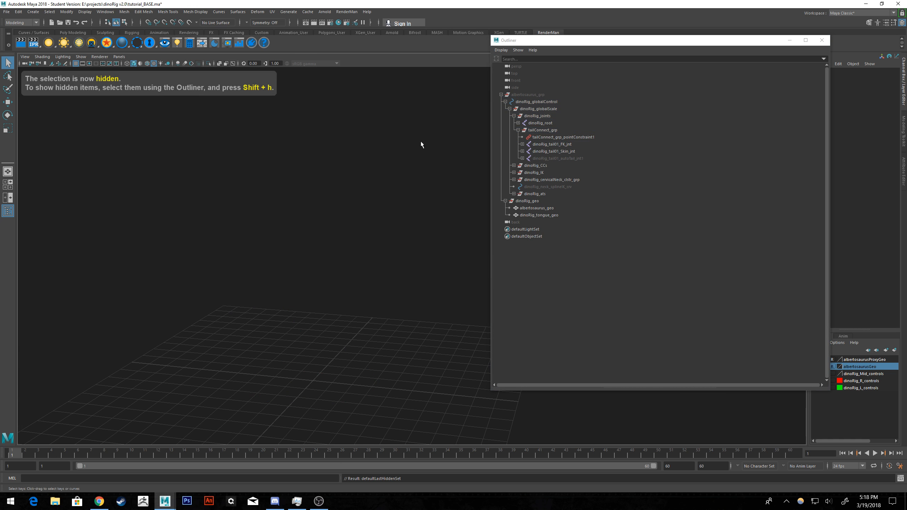
{"action": "left_click", "coordinate": [536, 96]}
{"action": "key", "text": "shift+h"}
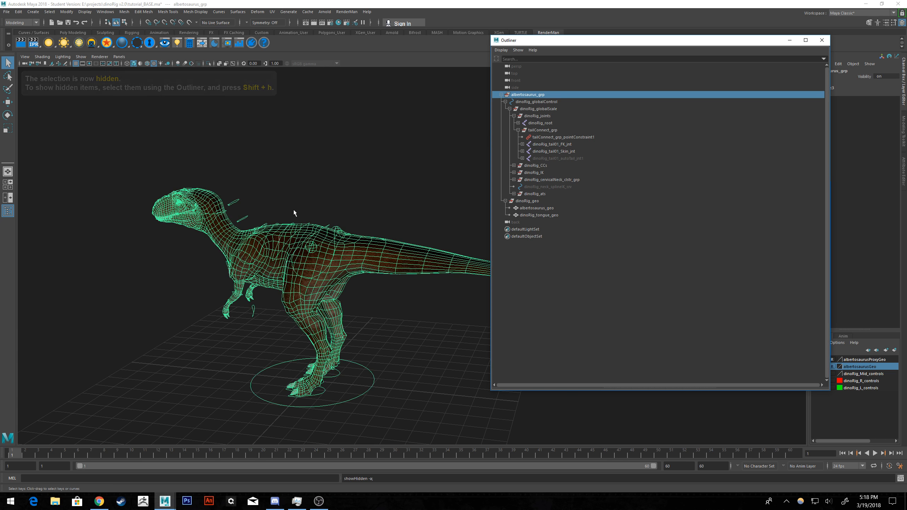
{"action": "left_click", "coordinate": [295, 165]}
{"action": "left_click_drag", "start_coordinate": [295, 163], "coordinate": [332, 158], "text": "alt"}
{"action": "middle_click_drag", "start_coordinate": [272, 164], "coordinate": [439, 102], "text": "alt"}
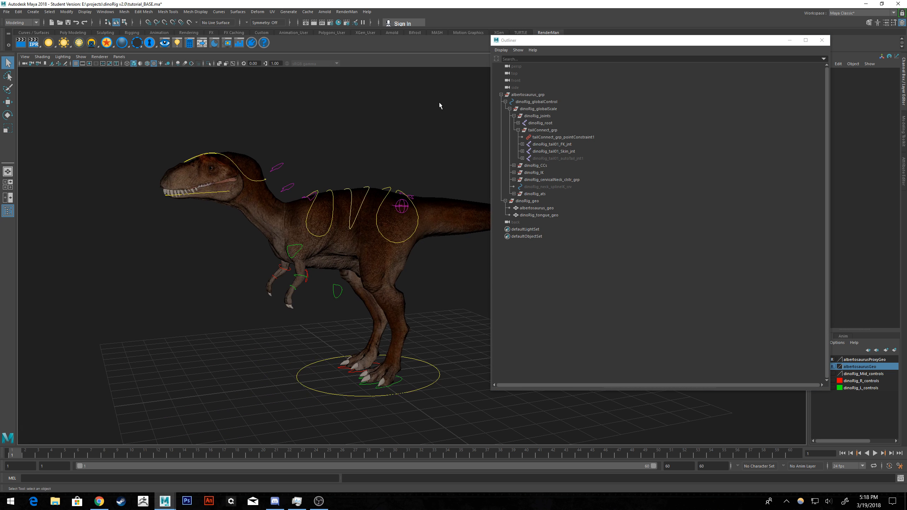
Undo back through the recent selection and visibility changes to the earlier rig selection, and clear the selection.
{"action": "key", "text": "ctrl+z"}
{"action": "key", "text": "ctrl+z"}
{"action": "key", "text": "ctrl+z"}
{"action": "key", "text": "ctrl+z"}
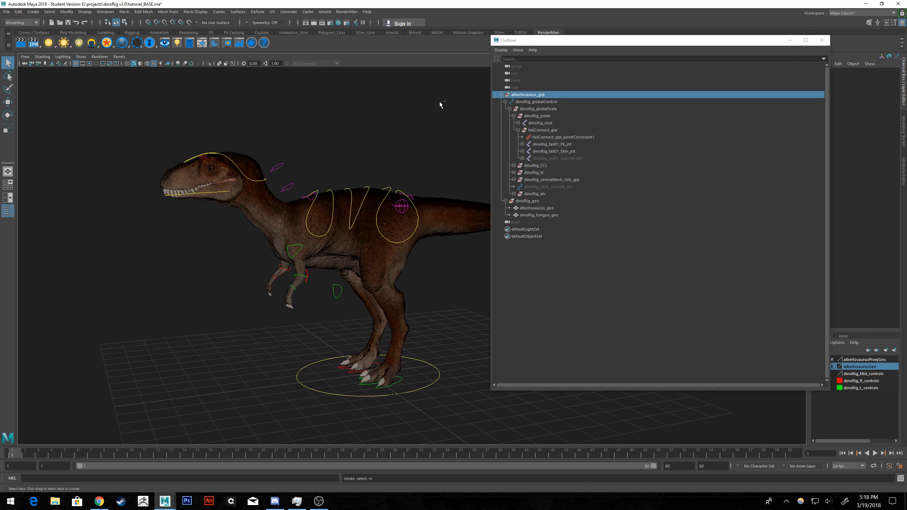
{"action": "key", "text": "ctrl+z"}
{"action": "key", "text": "ctrl+z"}
{"action": "key", "text": "ctrl+z"}
{"action": "key", "text": "ctrl+z"}
{"action": "key", "text": "ctrl+z"}
{"action": "key", "text": "ctrl+z"}
{"action": "key", "text": "ctrl+z"}
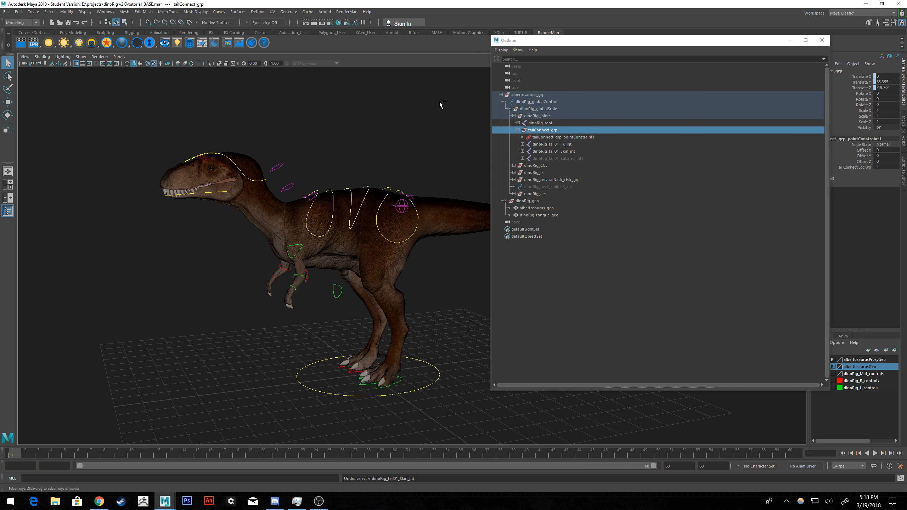
{"action": "key", "text": "ctrl+z"}
{"action": "key", "text": "ctrl+z"}
{"action": "key", "text": "ctrl+z"}
{"action": "key", "text": "ctrl+z"}
{"action": "key", "text": "ctrl+z"}
{"action": "key", "text": "ctrl+z"}
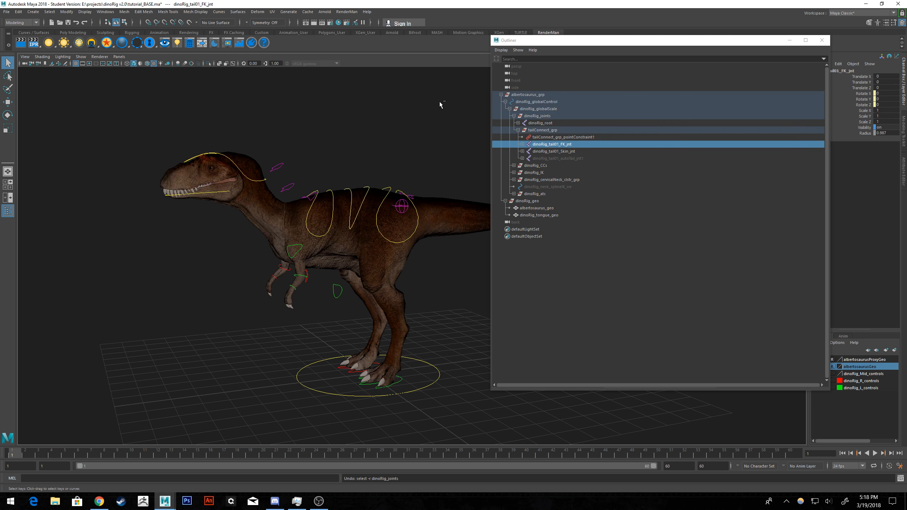
{"action": "key", "text": "ctrl+z"}
{"action": "key", "text": "ctrl+z"}
{"action": "key", "text": "ctrl+z"}
{"action": "key", "text": "ctrl+z"}
{"action": "key", "text": "ctrl+z"}
{"action": "key", "text": "ctrl+z"}
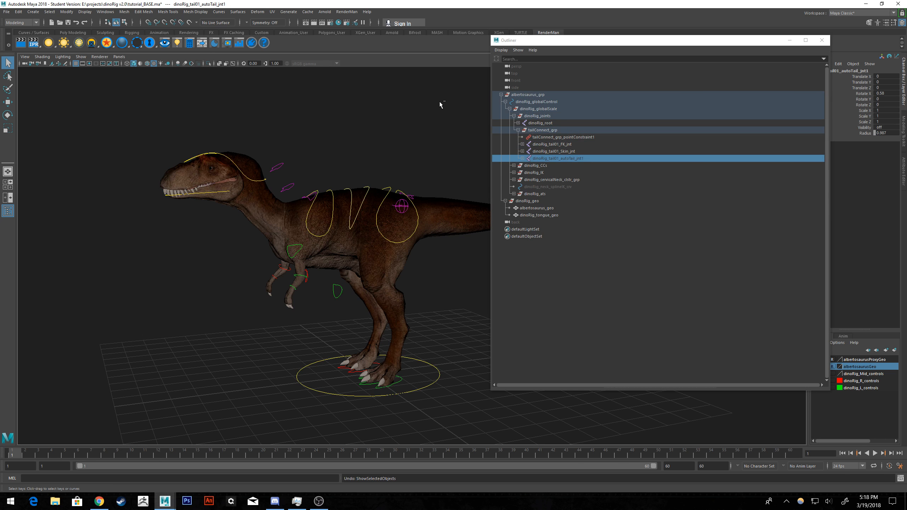
{"action": "key", "text": "ctrl+z"}
{"action": "key", "text": "ctrl+z"}
{"action": "key", "text": "ctrl+z"}
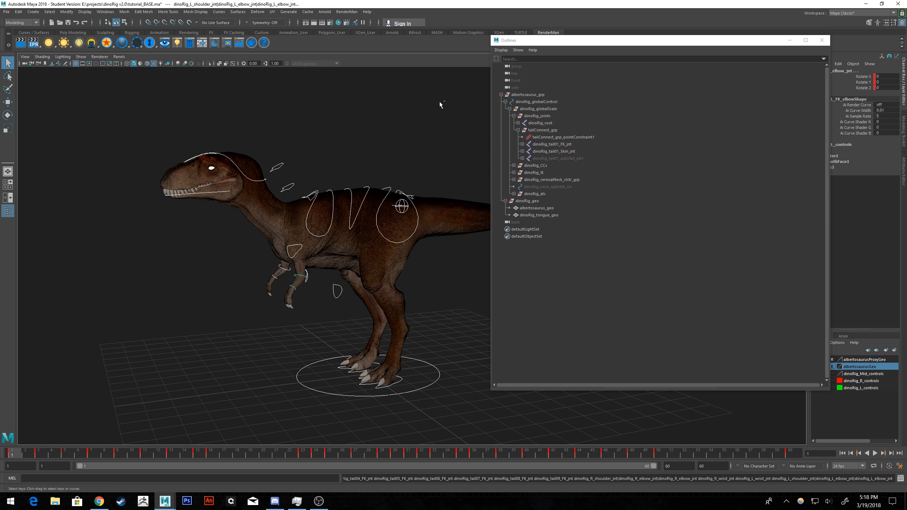
{"action": "middle_click_drag", "start_coordinate": [406, 127], "coordinate": [354, 132], "text": "alt"}
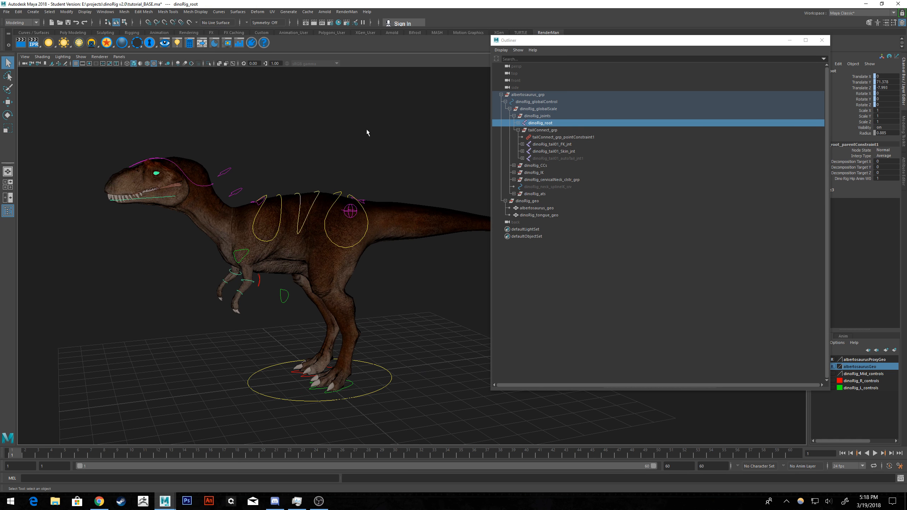
{"action": "scroll", "coordinate": [371, 126], "scroll_direction": "down", "scroll_amount": 2}
{"action": "left_click", "coordinate": [383, 119]}
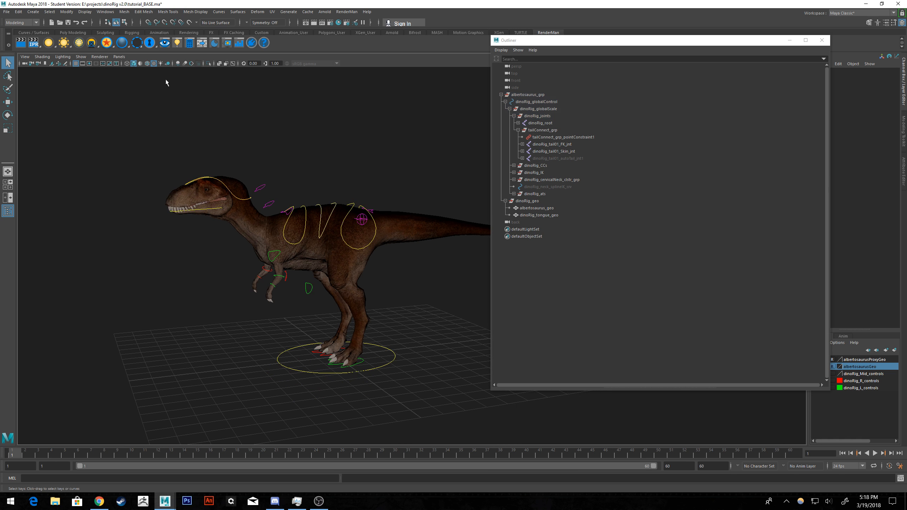
Reopen the scene file tutorial_BASE.ma from the dinoRig v2.0 project, discarding the current changes.
{"action": "left_click", "coordinate": [6, 11]}
{"action": "left_click", "coordinate": [22, 27]}
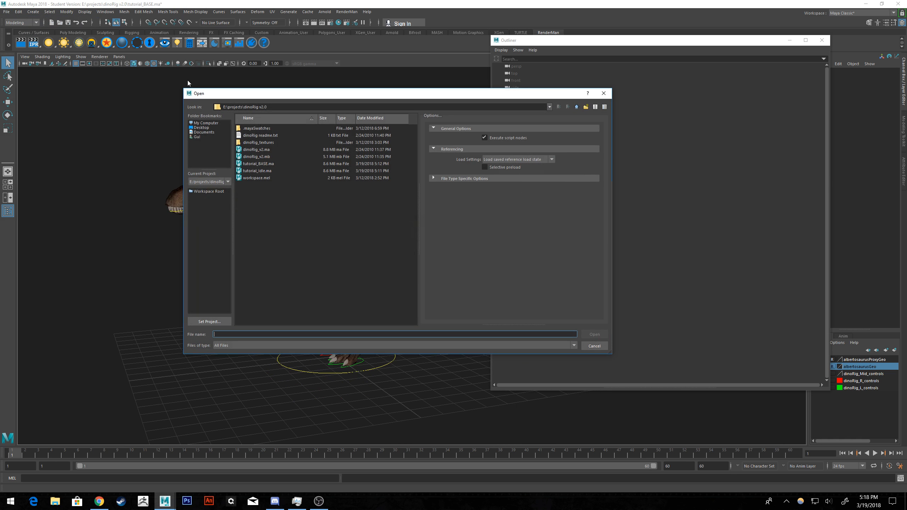
{"action": "left_click", "coordinate": [262, 163]}
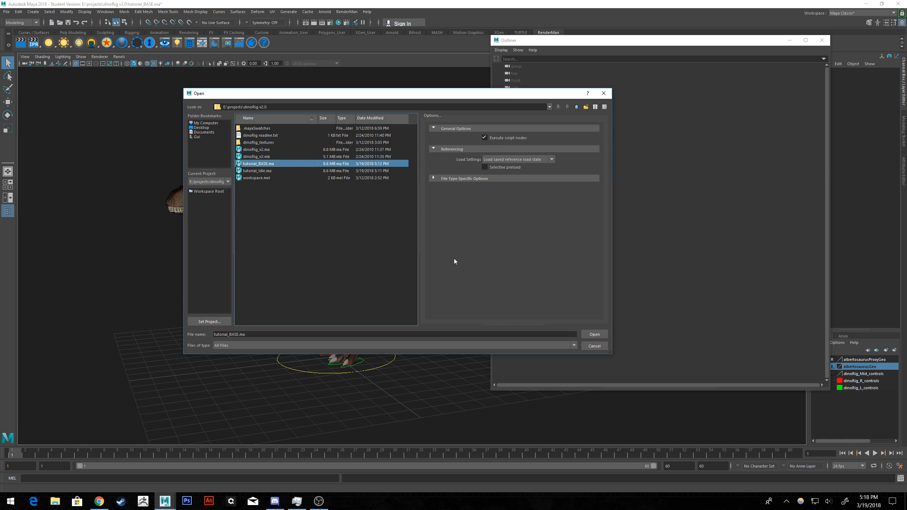
{"action": "left_click", "coordinate": [594, 335]}
{"action": "left_click", "coordinate": [438, 256]}
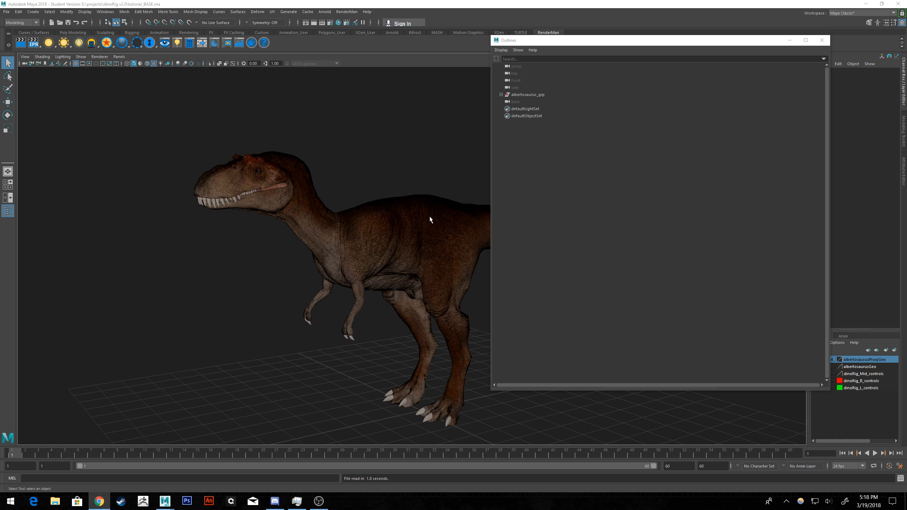
Turn on the display of the rig's control curves in the viewport.
{"action": "middle_click_drag", "start_coordinate": [453, 196], "coordinate": [303, 185], "text": "alt"}
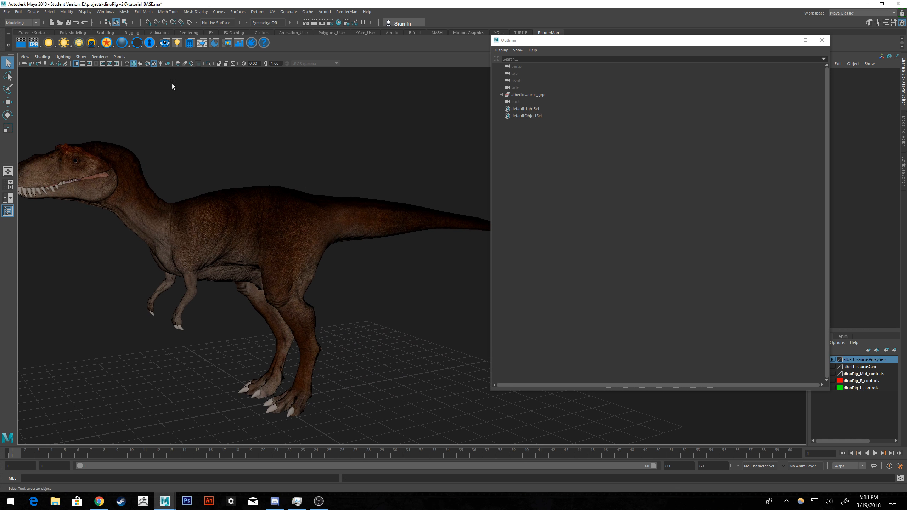
{"action": "left_click", "coordinate": [82, 56]}
{"action": "left_click", "coordinate": [93, 103]}
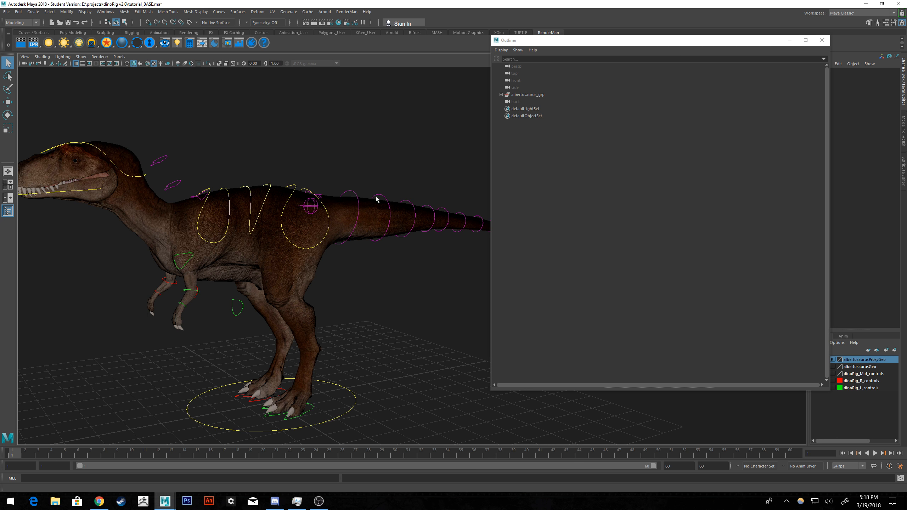
Select the dinoRig_tail02_FK_jnt tail control, then expand albertosaurus_grp in the Outliner and collapse the groups under dinoRig_globalScale.
{"action": "left_click", "coordinate": [355, 198]}
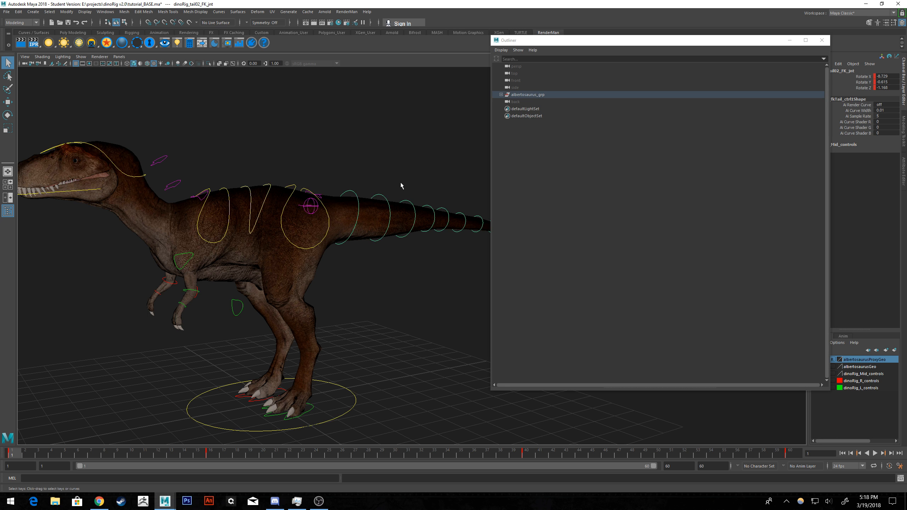
{"action": "left_click", "coordinate": [500, 95], "text": "shift"}
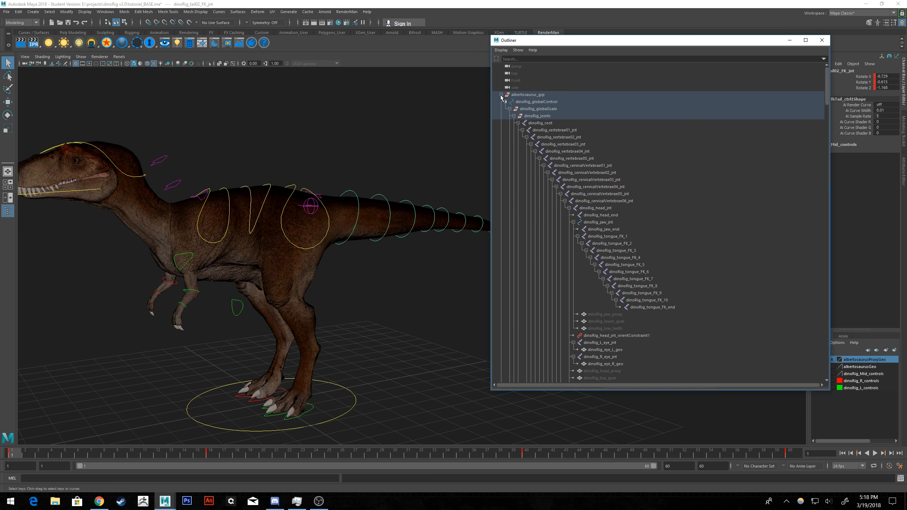
{"action": "left_click", "coordinate": [513, 116]}
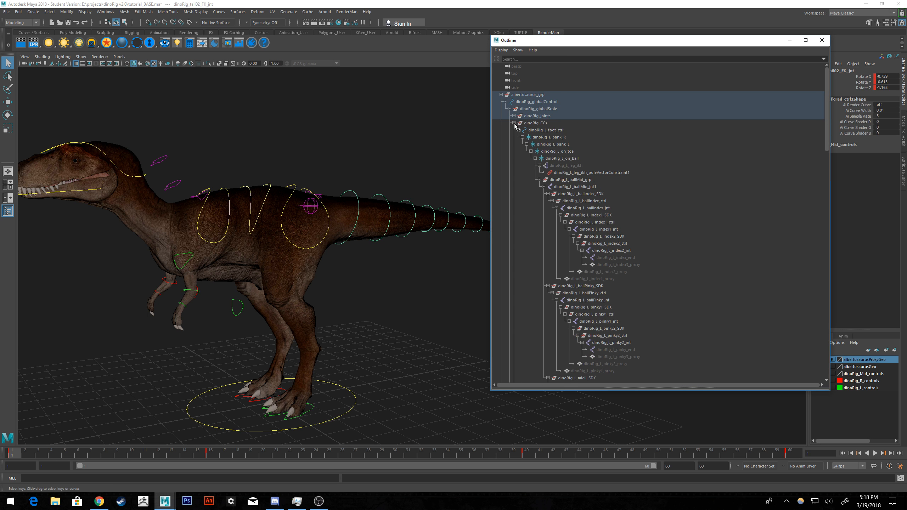
{"action": "left_click", "coordinate": [514, 123]}
{"action": "left_click", "coordinate": [513, 129]}
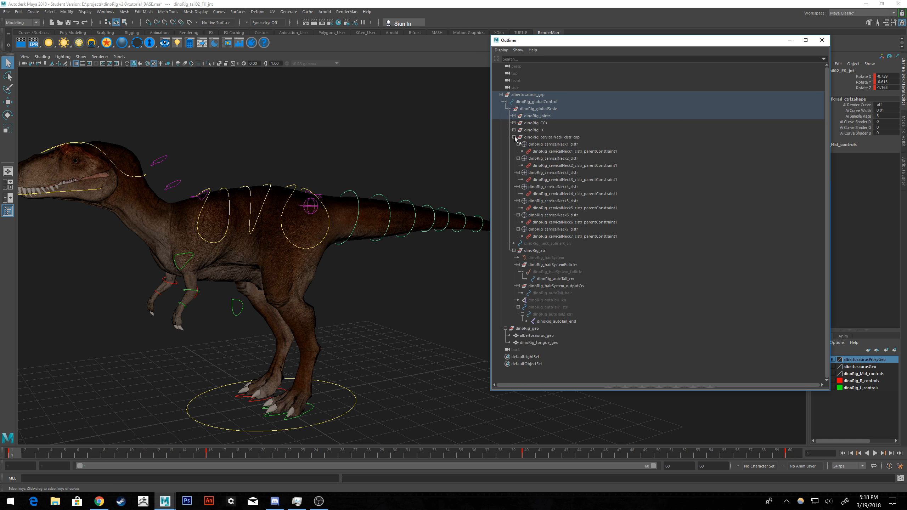
{"action": "left_click", "coordinate": [514, 137]}
{"action": "left_click", "coordinate": [514, 151]}
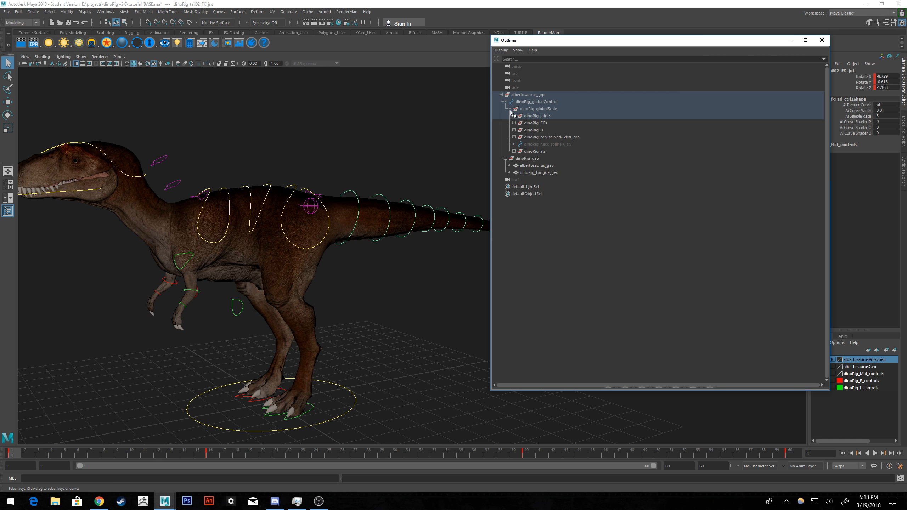
Expand dinoRig_joints and tailConnect_grp down to the tail FK chain, and select dinoRig_tail01_FK_jnt.
{"action": "left_click", "coordinate": [513, 116]}
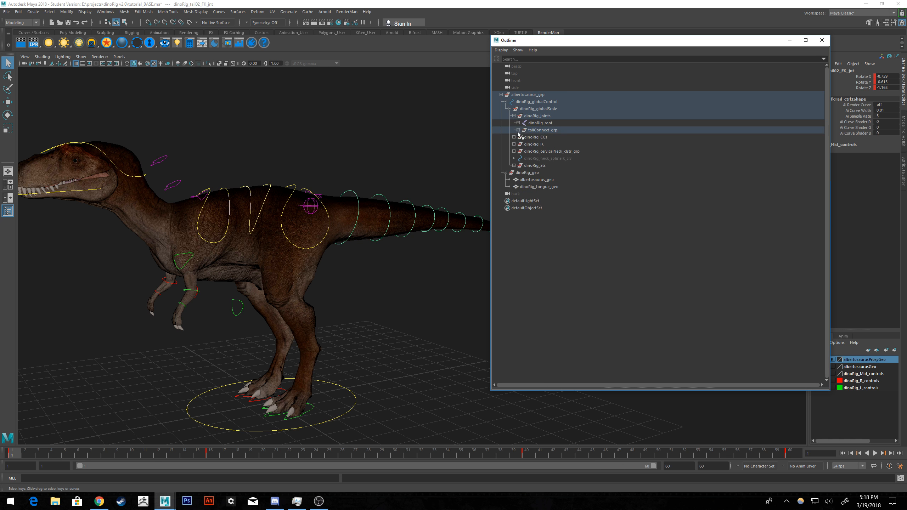
{"action": "left_click", "coordinate": [518, 130]}
{"action": "left_click", "coordinate": [522, 144]}
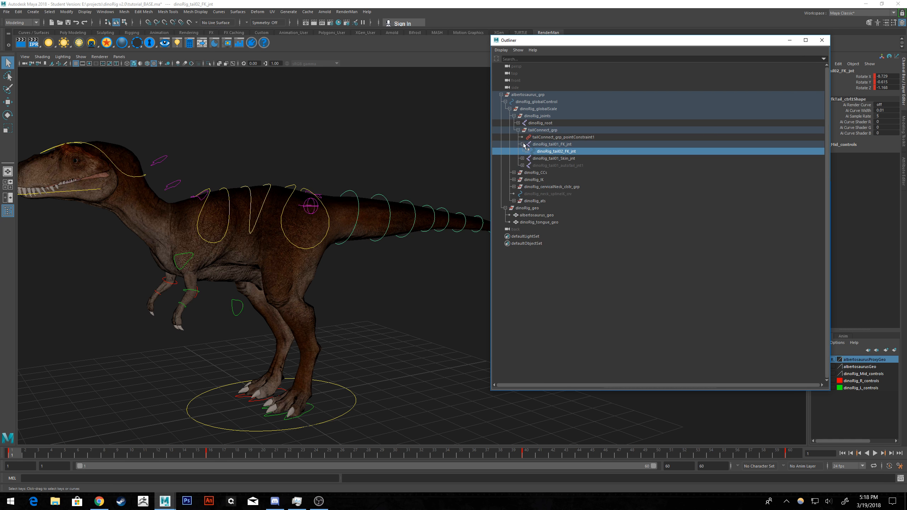
{"action": "left_click", "coordinate": [527, 152], "text": "shift"}
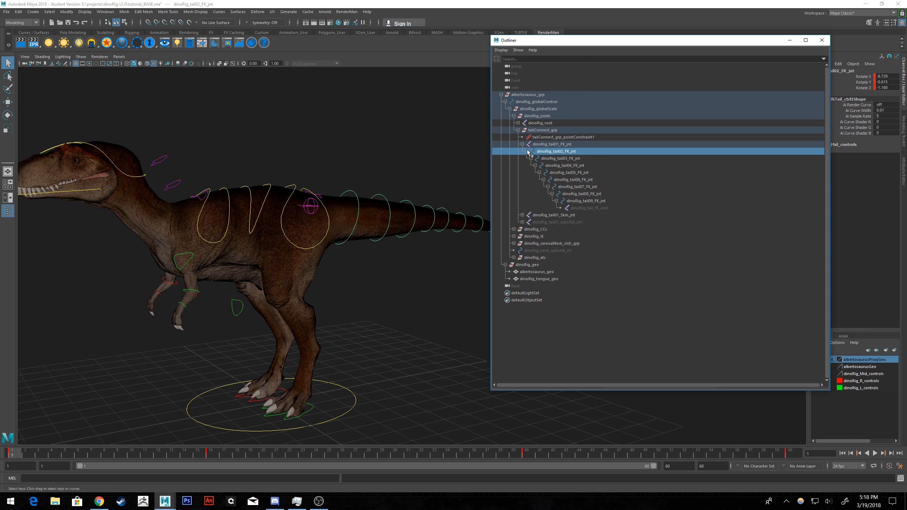
{"action": "left_click", "coordinate": [553, 144]}
{"action": "middle_click_drag", "start_coordinate": [447, 158], "coordinate": [379, 159], "text": "alt"}
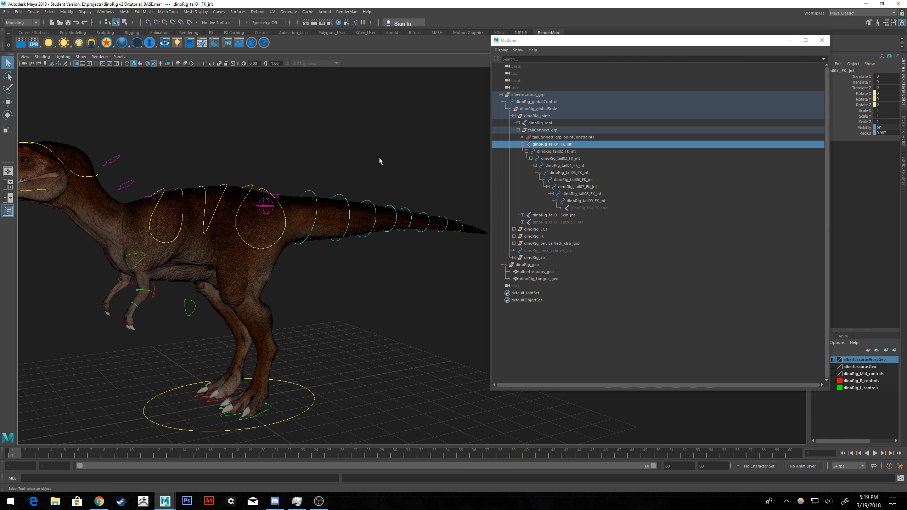
Unhide the dinoRig_tail_FK_end joint and select tail FK joints in the Outliner to check the chain.
{"action": "left_click", "coordinate": [579, 208]}
{"action": "left_click_drag", "start_coordinate": [454, 181], "coordinate": [343, 152], "text": "alt"}
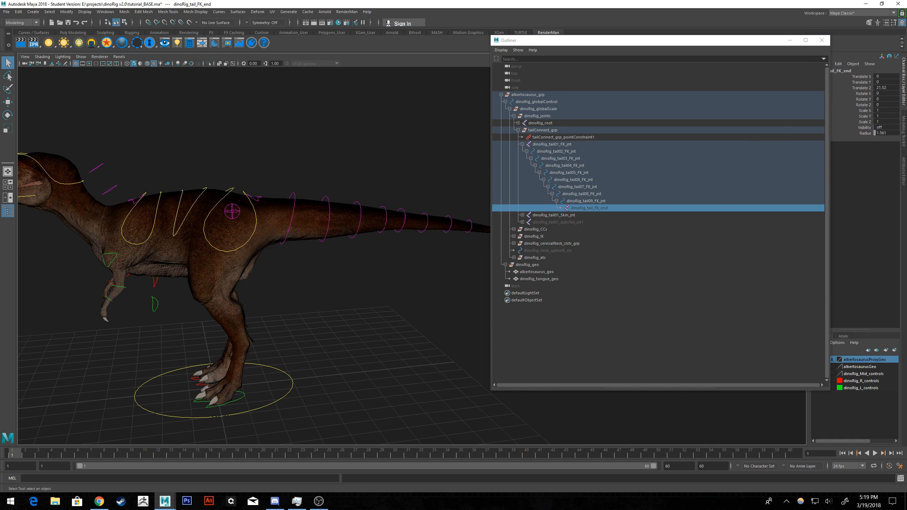
{"action": "left_click", "coordinate": [409, 286]}
{"action": "mouse_move", "coordinate": [409, 286]}
{"action": "middle_mouse_down", "text": "alt"}
{"action": "mouse_move", "coordinate": [292, 242]}
{"action": "mouse_move", "coordinate": [404, 274]}
{"action": "middle_mouse_up", "text": "alt"}
{"action": "left_click", "coordinate": [563, 153]}
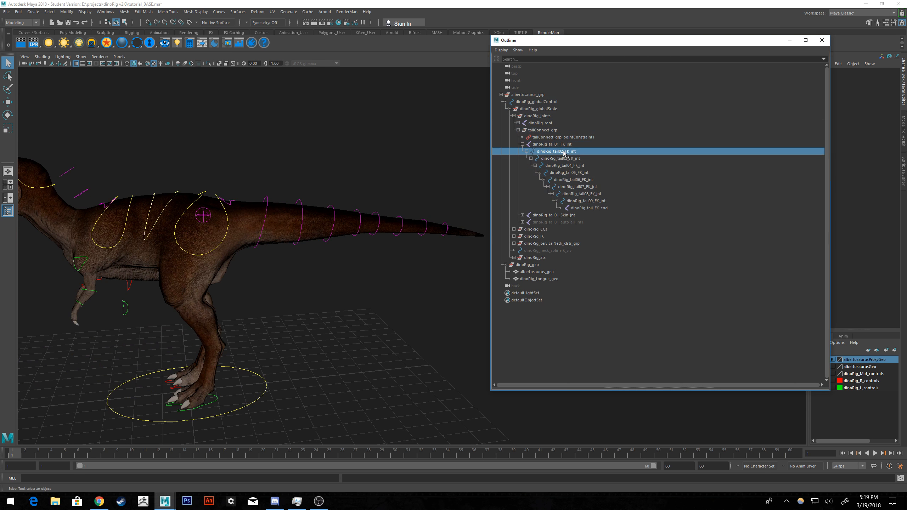
{"action": "left_click", "coordinate": [587, 208]}
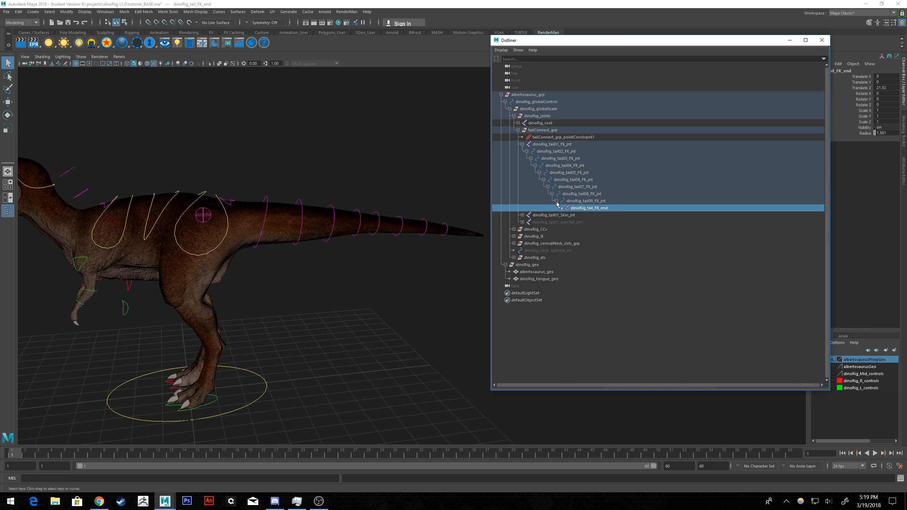
{"action": "left_click", "coordinate": [551, 146]}
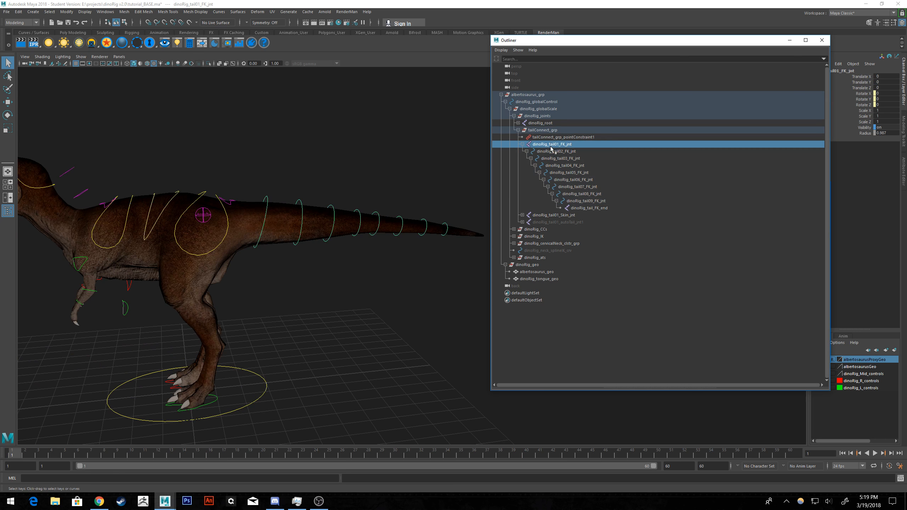
{"action": "left_click", "coordinate": [558, 152]}
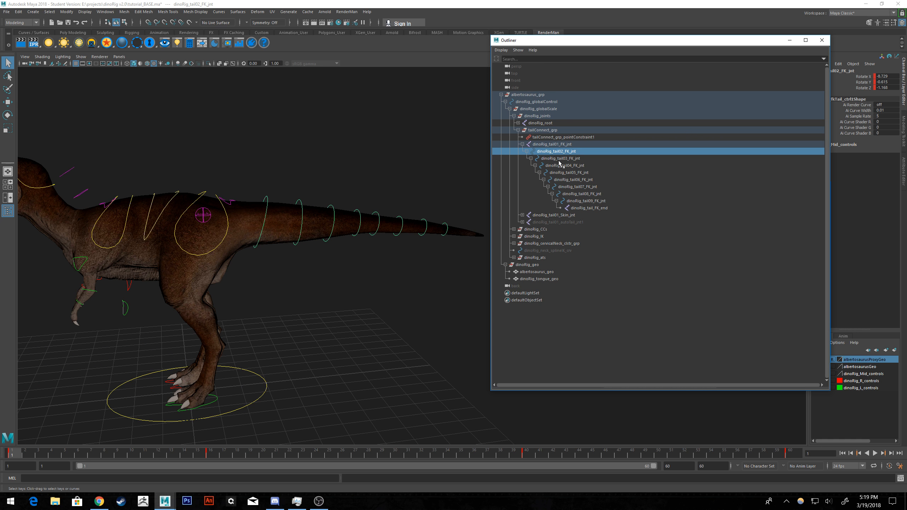
Set the albertosaurusGeo display layer to reference and select all of the rig's controls around the dinosaur.
{"action": "left_click", "coordinate": [352, 296]}
{"action": "middle_click_drag", "start_coordinate": [289, 258], "coordinate": [357, 254], "text": "alt"}
{"action": "right_click_drag", "start_coordinate": [358, 254], "coordinate": [291, 232], "text": "alt"}
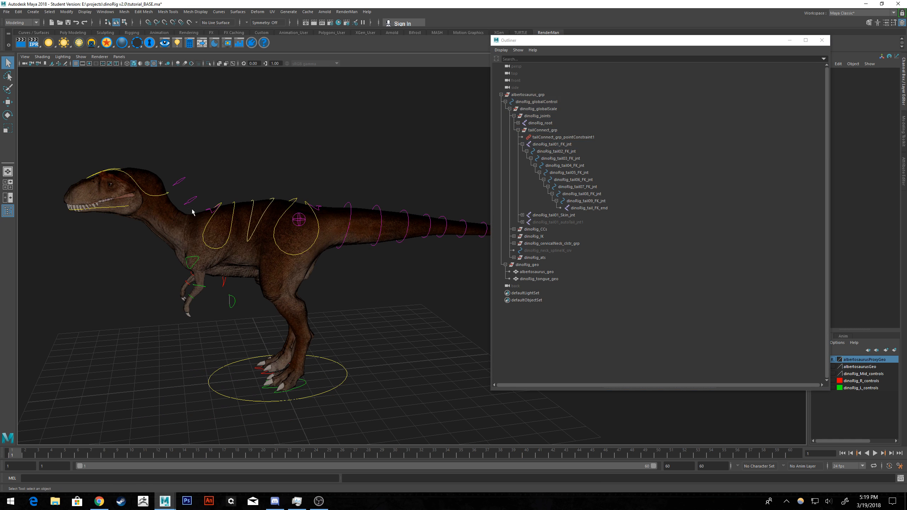
{"action": "left_click_drag", "start_coordinate": [205, 207], "coordinate": [221, 203], "text": "alt"}
{"action": "scroll", "coordinate": [220, 203], "scroll_direction": "down", "scroll_amount": 2}
{"action": "middle_click_drag", "start_coordinate": [285, 204], "coordinate": [228, 194], "text": "alt"}
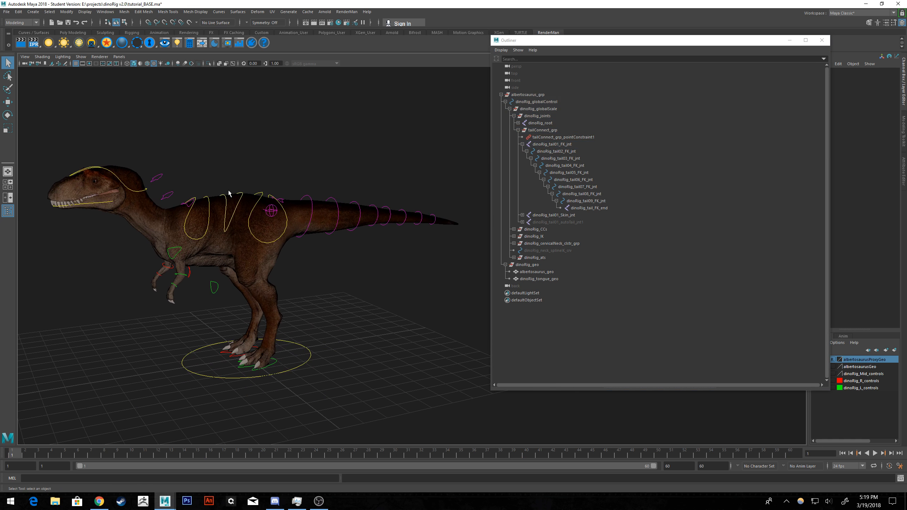
{"action": "left_click_drag", "start_coordinate": [470, 94], "coordinate": [29, 413]}
{"action": "left_click", "coordinate": [706, 338]}
{"action": "left_click", "coordinate": [832, 367]}
{"action": "left_click", "coordinate": [832, 366]}
{"action": "left_click_drag", "start_coordinate": [471, 113], "coordinate": [46, 414]}
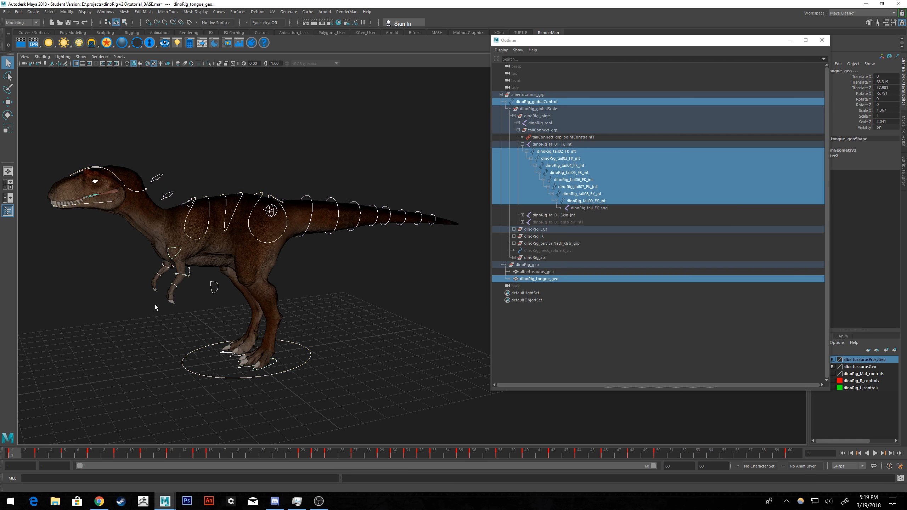
Inspect the selected parts around the head and remove the tongue mesh from the selection.
{"action": "middle_click_drag", "start_coordinate": [155, 304], "coordinate": [340, 346], "text": "alt"}
{"action": "scroll", "coordinate": [279, 295], "scroll_direction": "up", "scroll_amount": 10}
{"action": "middle_click_drag", "start_coordinate": [279, 295], "coordinate": [386, 309], "text": "alt"}
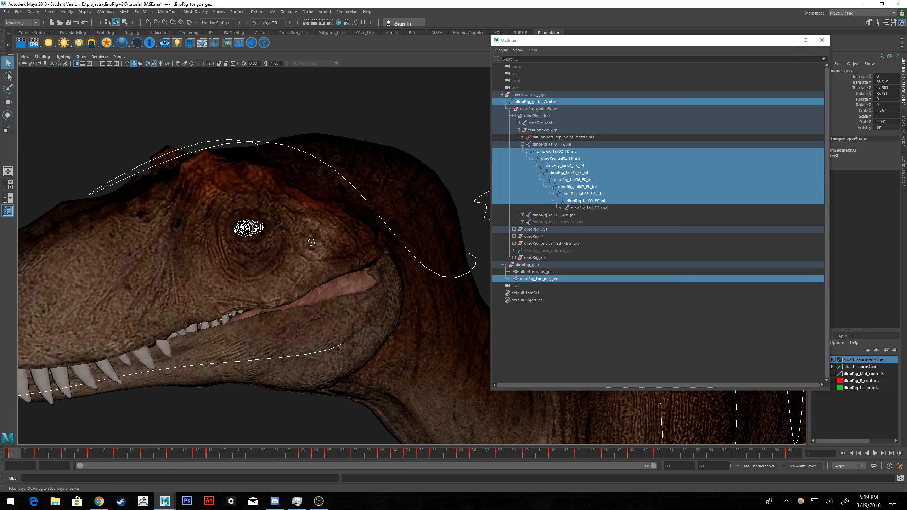
{"action": "left_click_drag", "start_coordinate": [312, 242], "coordinate": [351, 240], "text": "alt"}
{"action": "middle_click_drag", "start_coordinate": [411, 272], "coordinate": [67, 307], "text": "alt"}
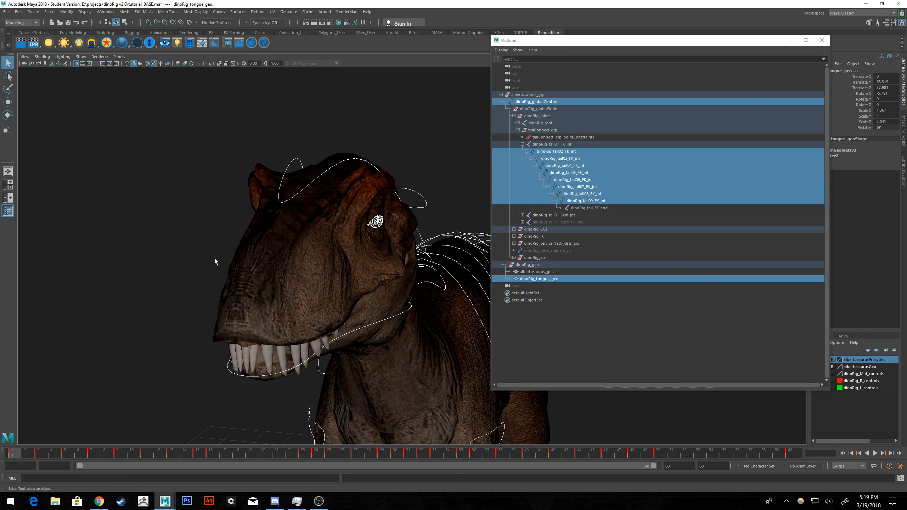
{"action": "left_click_drag", "start_coordinate": [215, 258], "coordinate": [285, 255], "text": "alt"}
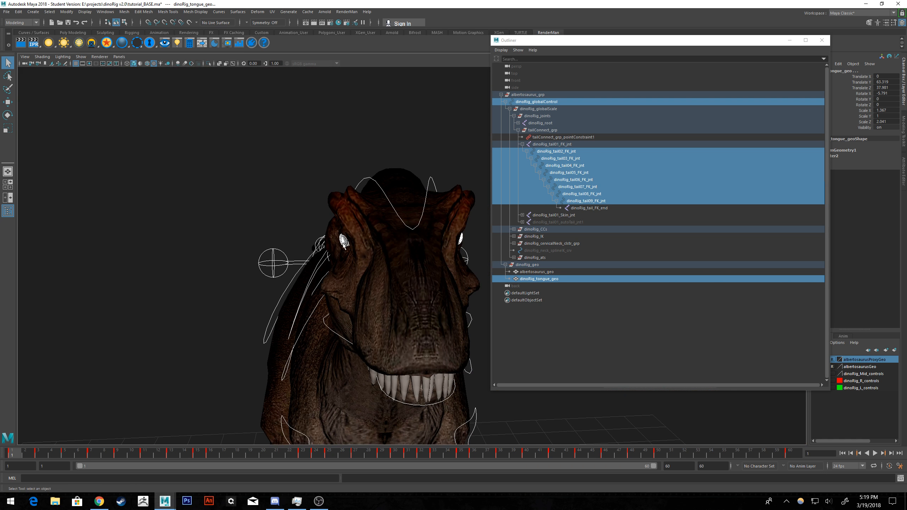
{"action": "left_click_drag", "start_coordinate": [377, 288], "coordinate": [355, 280], "text": "alt"}
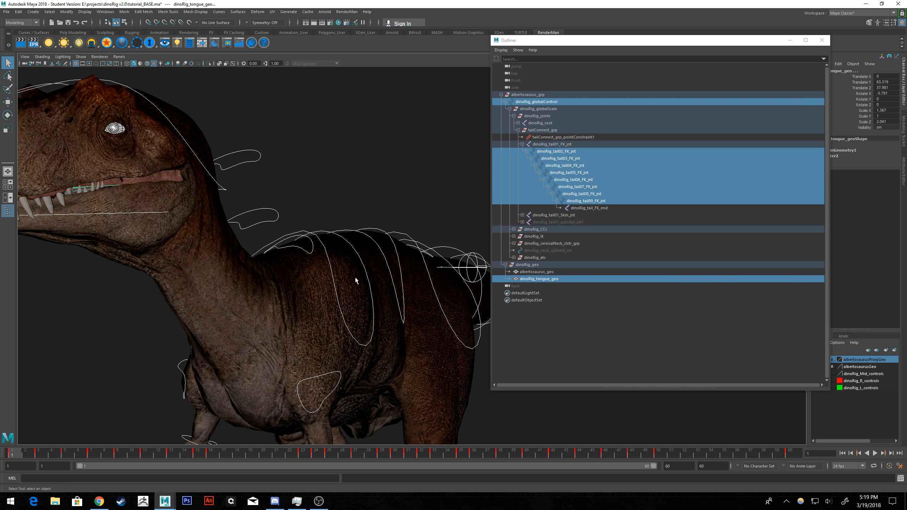
{"action": "left_click", "coordinate": [76, 193]}
{"action": "scroll", "coordinate": [297, 216], "scroll_direction": "down", "scroll_amount": 3}
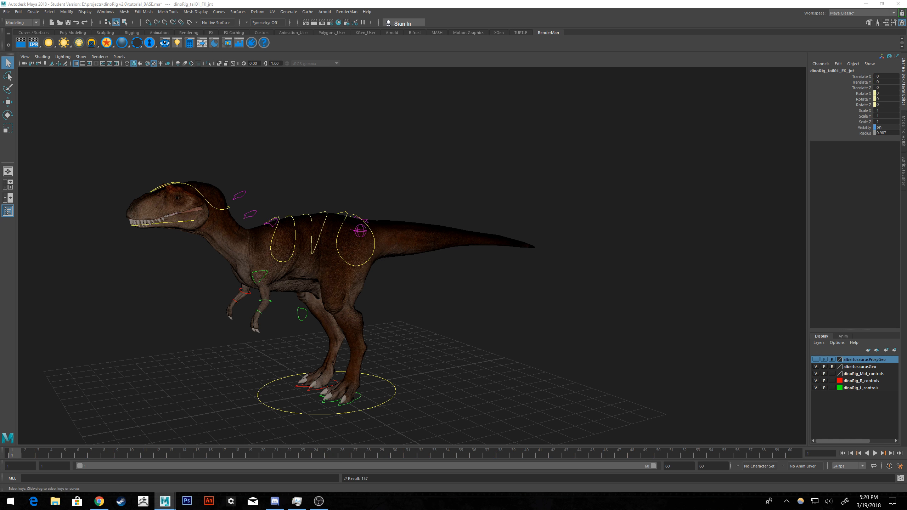
Try hiding dinoRig_tail01_FK_jnt and showing the joints dinoRig_tail02_FK_jnt to dinoRig_tail09_FK_jnt, with the Outliner open.
{"action": "key", "text": "ctrl+h"}
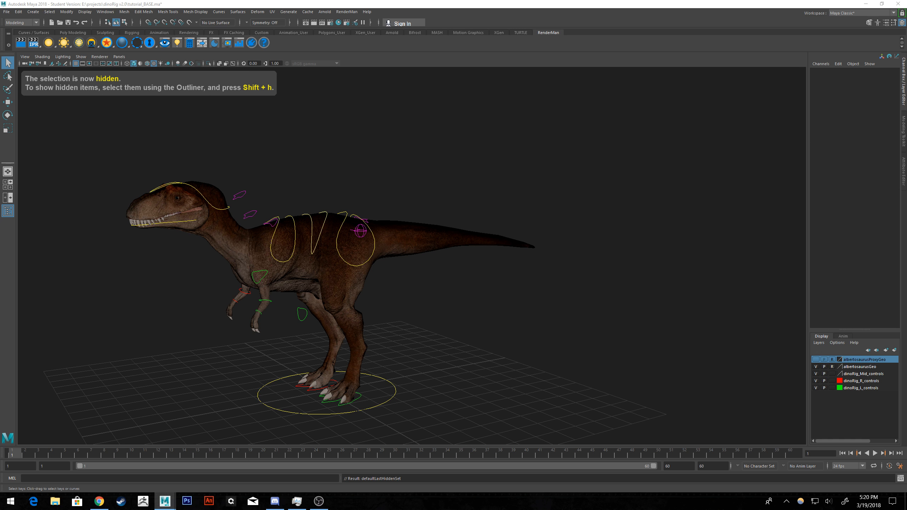
{"action": "key", "text": "shift+h"}
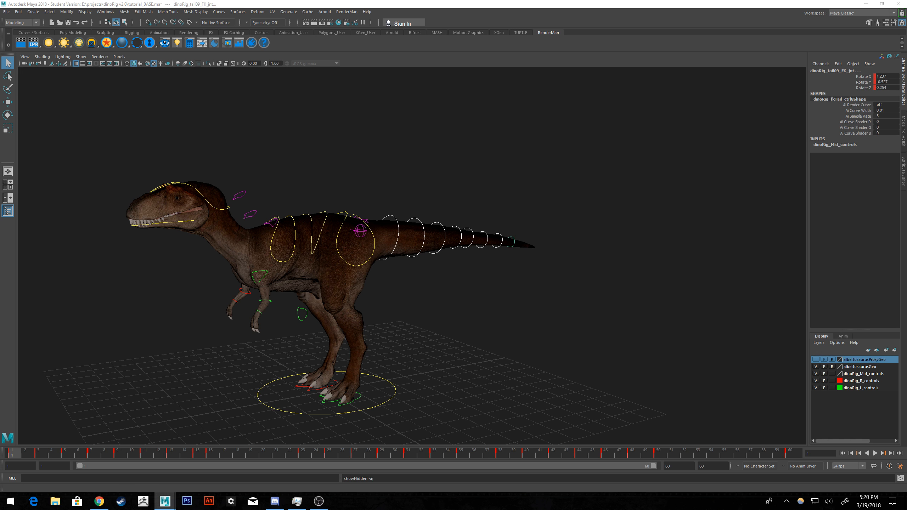
{"action": "left_click_drag", "start_coordinate": [906, 150], "coordinate": [635, 70]}
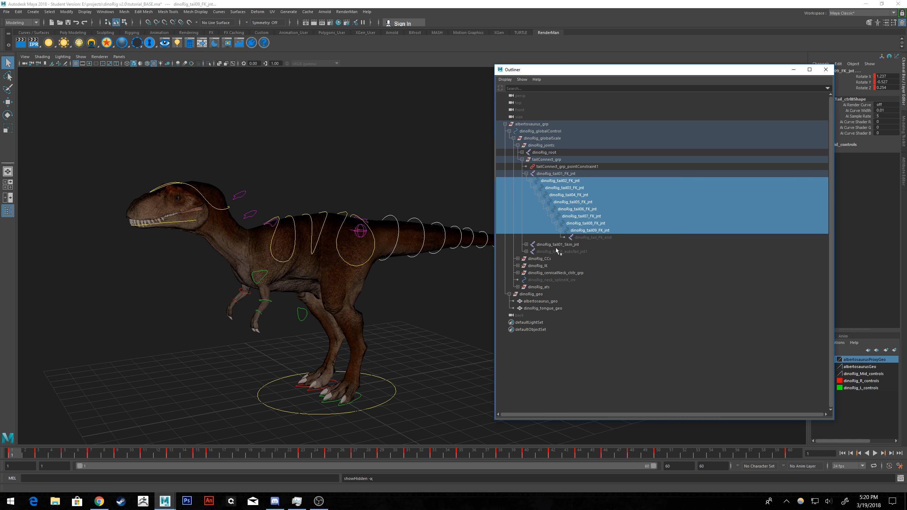
Try hiding and showing the joints dinoRig_tail01_FK_jnt to dinoRig_tail09_FK_jnt together, and clear the selection.
{"action": "left_click", "coordinate": [598, 238]}
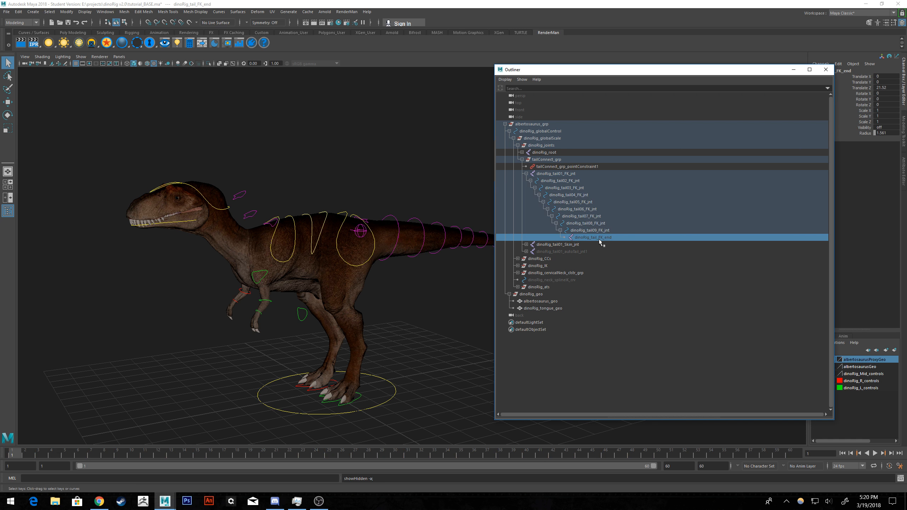
{"action": "left_click_drag", "start_coordinate": [559, 174], "coordinate": [575, 230]}
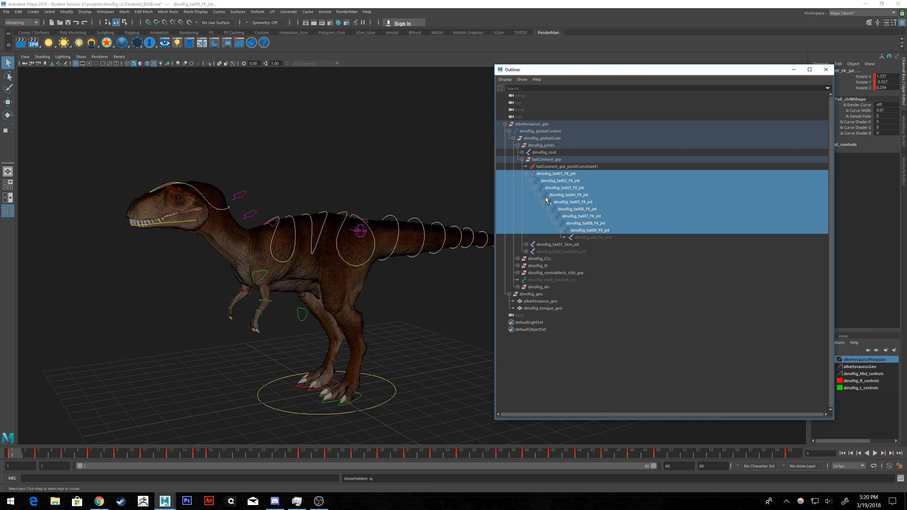
{"action": "key", "text": "ctrl+h"}
{"action": "left_click_drag", "start_coordinate": [559, 173], "coordinate": [566, 232]}
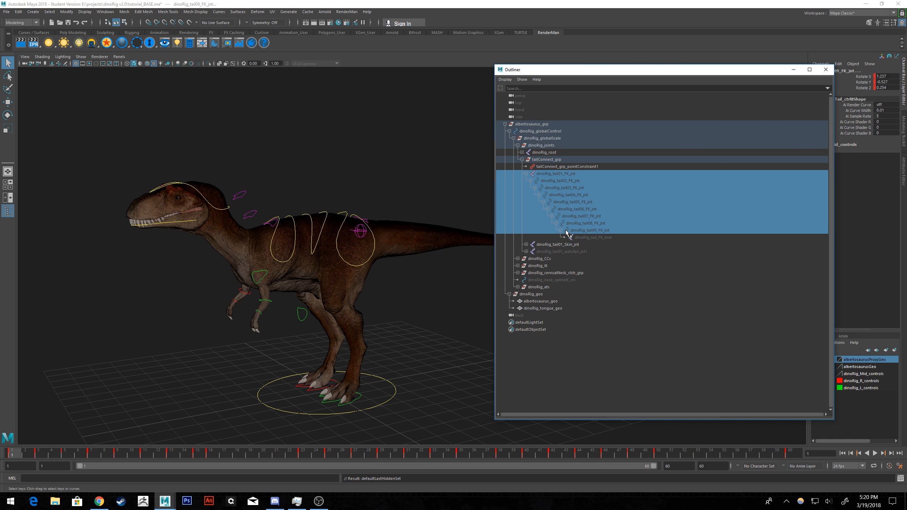
{"action": "key", "text": "shift+h"}
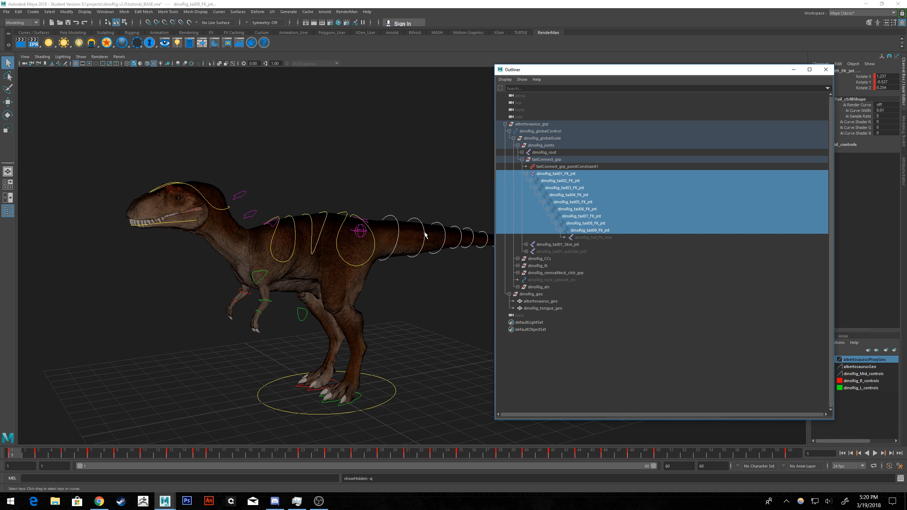
{"action": "scroll", "coordinate": [423, 257], "scroll_direction": "down", "scroll_amount": 1}
{"action": "middle_click_drag", "start_coordinate": [422, 257], "coordinate": [392, 256], "text": "alt"}
{"action": "left_click", "coordinate": [417, 319]}
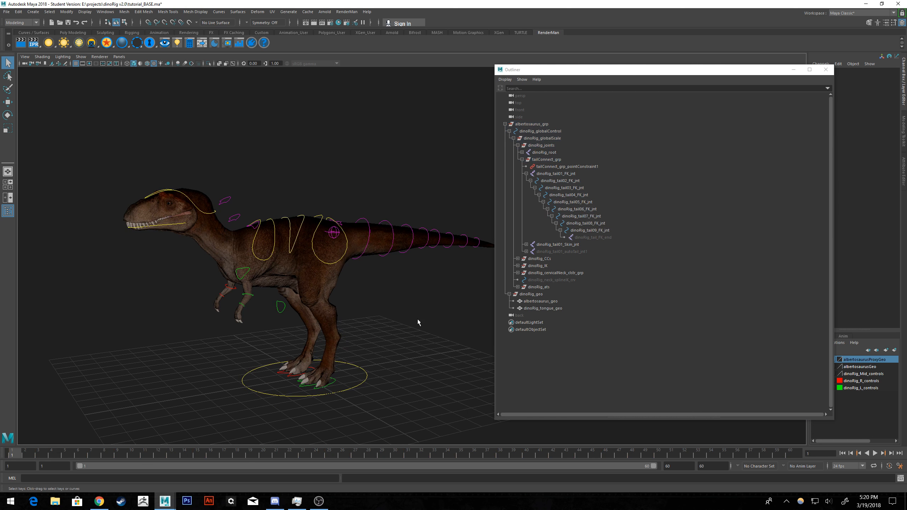
Play the animation to check the tail controls, return to the first frame, and bring the Outliner back.
{"action": "left_click", "coordinate": [793, 69]}
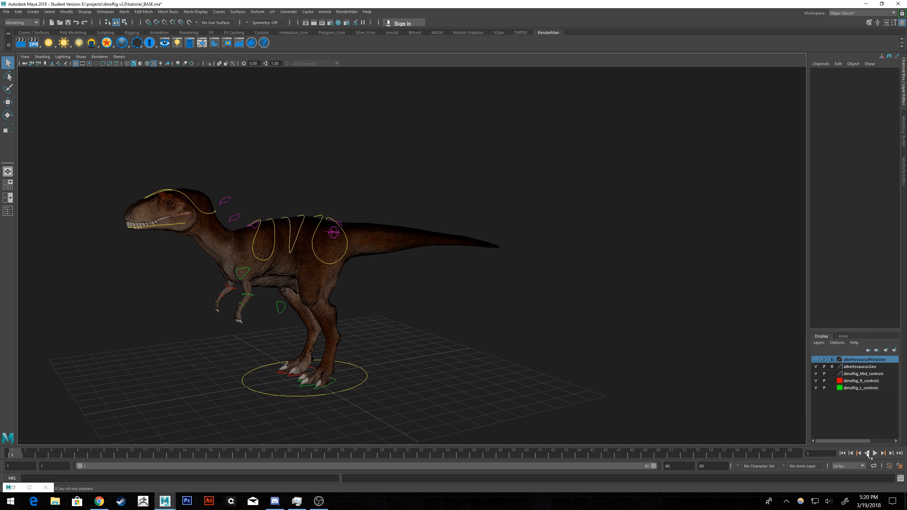
{"action": "left_click", "coordinate": [874, 453]}
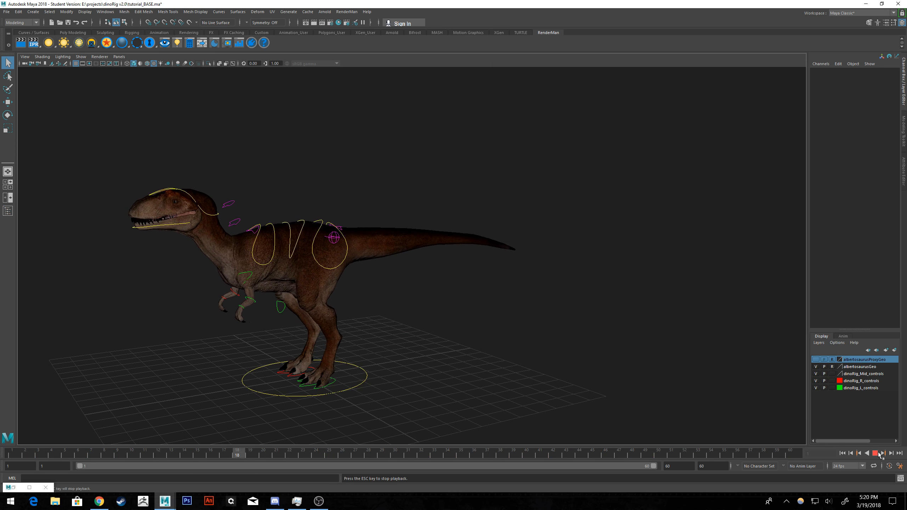
{"action": "left_click", "coordinate": [874, 453]}
{"action": "left_click", "coordinate": [842, 453]}
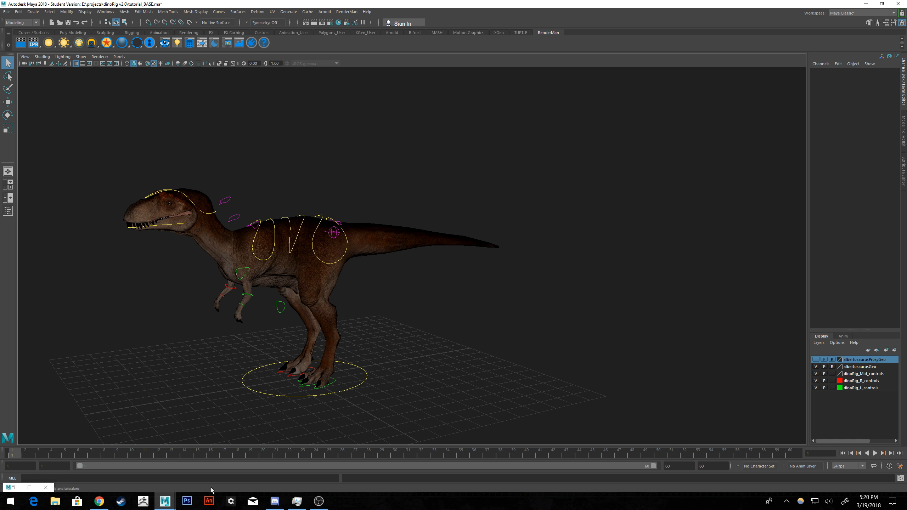
{"action": "left_click", "coordinate": [15, 490]}
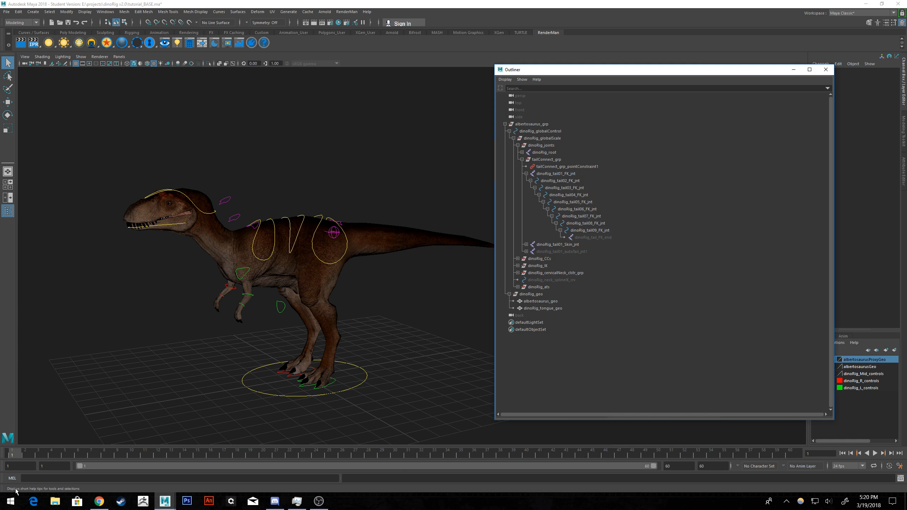
{"action": "left_click", "coordinate": [793, 70]}
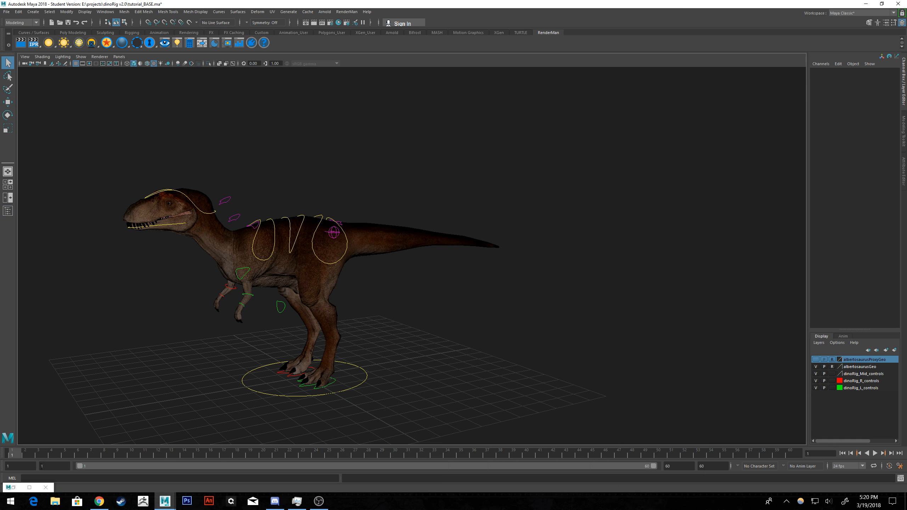
{"action": "left_click", "coordinate": [12, 490]}
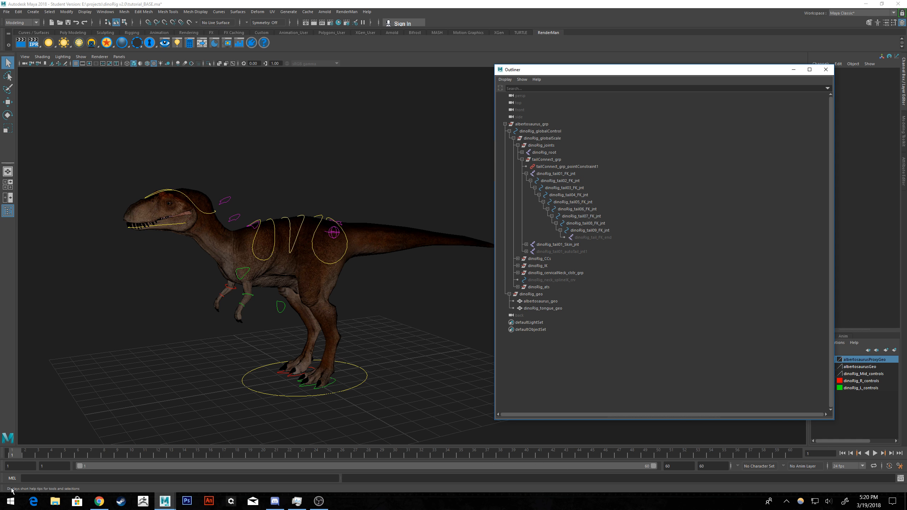
Undo the tail joint hiding and showing changes, back to the selection of all rig controls.
{"action": "key", "text": "ctrl+z"}
{"action": "key", "text": "ctrl+z"}
{"action": "key", "text": "ctrl+z"}
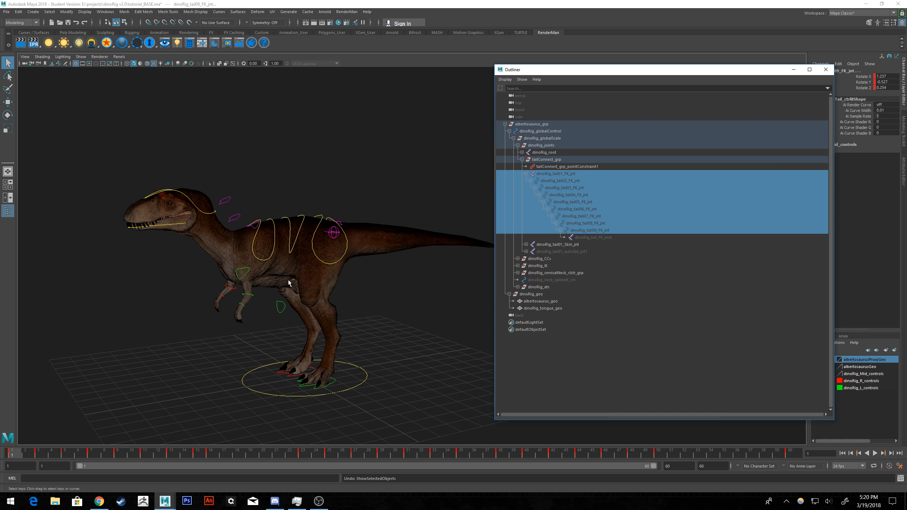
{"action": "key", "text": "ctrl+z"}
{"action": "key", "text": "ctrl+z"}
{"action": "key", "text": "ctrl+z"}
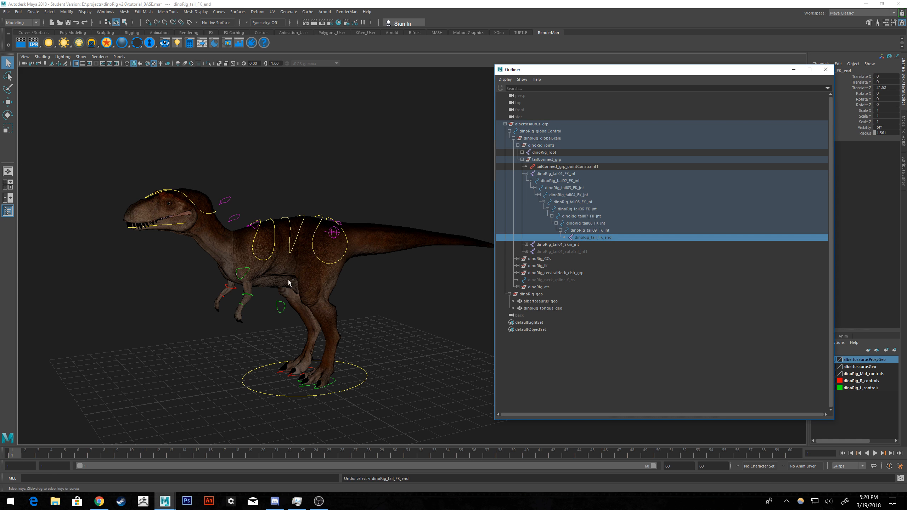
{"action": "key", "text": "ctrl+z"}
{"action": "key", "text": "ctrl+z"}
{"action": "key", "text": "ctrl+z"}
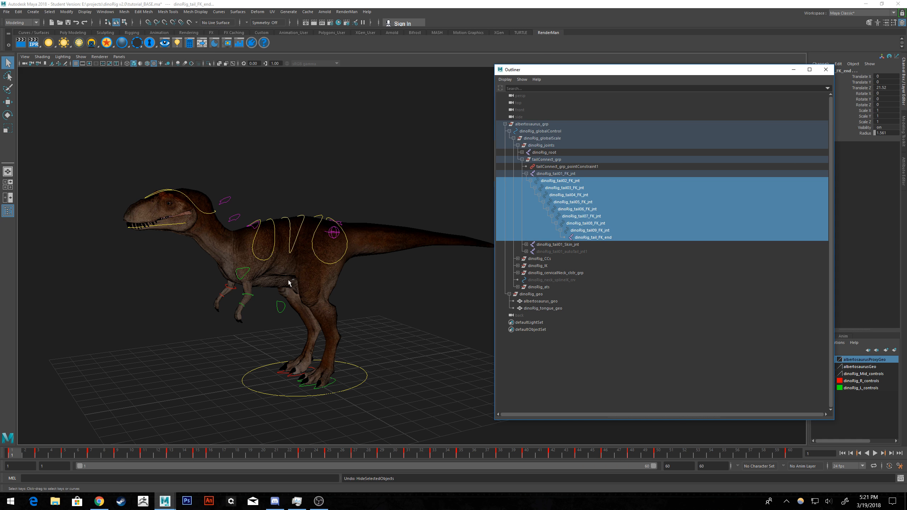
{"action": "key", "text": "ctrl+z"}
{"action": "key", "text": "ctrl+z"}
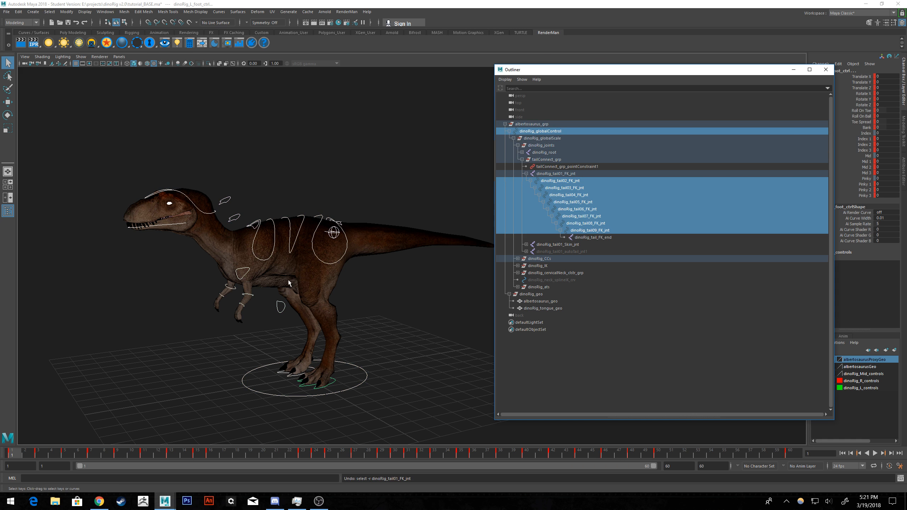
Frame the selected rig controls' curves in the Graph Editor and delete all their keys before and after frame 1.
{"action": "left_click_drag", "start_coordinate": [389, 228], "coordinate": [382, 223], "text": "alt"}
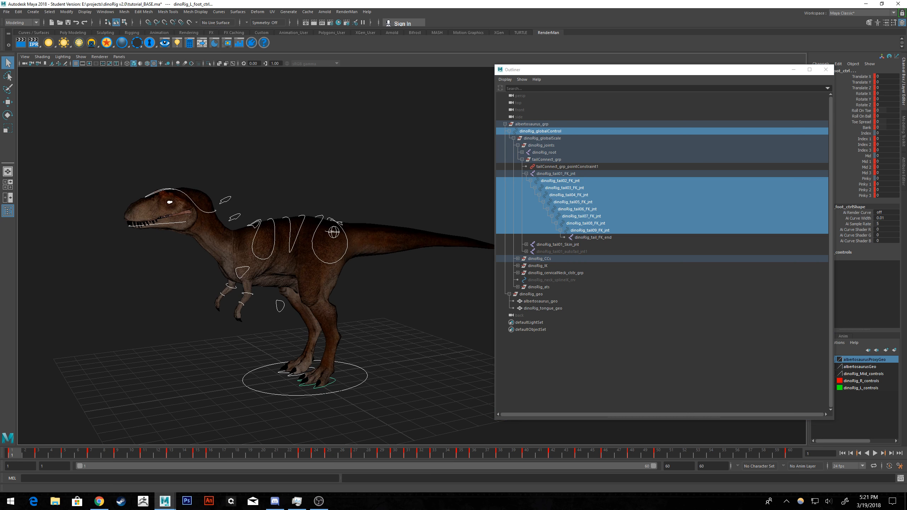
{"action": "left_click_drag", "start_coordinate": [906, 154], "coordinate": [550, 1]}
{"action": "key", "text": "a"}
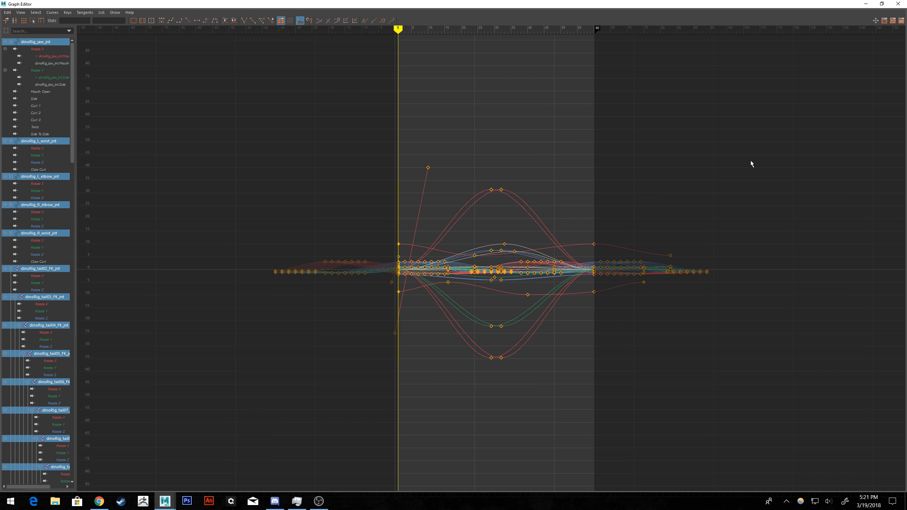
{"action": "left_click_drag", "start_coordinate": [763, 125], "coordinate": [402, 371]}
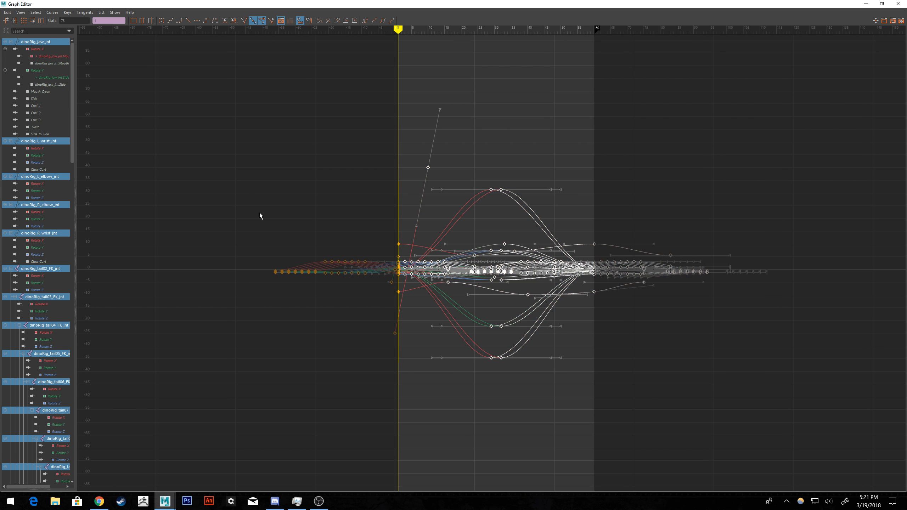
{"action": "left_click_drag", "start_coordinate": [228, 133], "coordinate": [396, 347]}
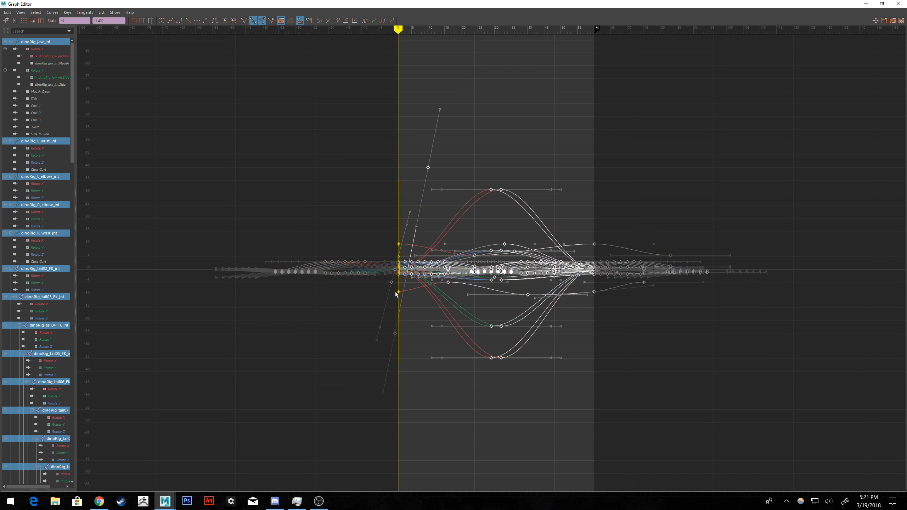
{"action": "scroll", "coordinate": [396, 293], "scroll_direction": "up", "scroll_amount": 10}
{"action": "middle_click_drag", "start_coordinate": [401, 270], "coordinate": [731, 232], "text": "alt"}
{"action": "middle_click_drag", "start_coordinate": [104, 257], "coordinate": [616, 203], "text": "alt"}
{"action": "scroll", "coordinate": [488, 219], "scroll_direction": "down", "scroll_amount": 10}
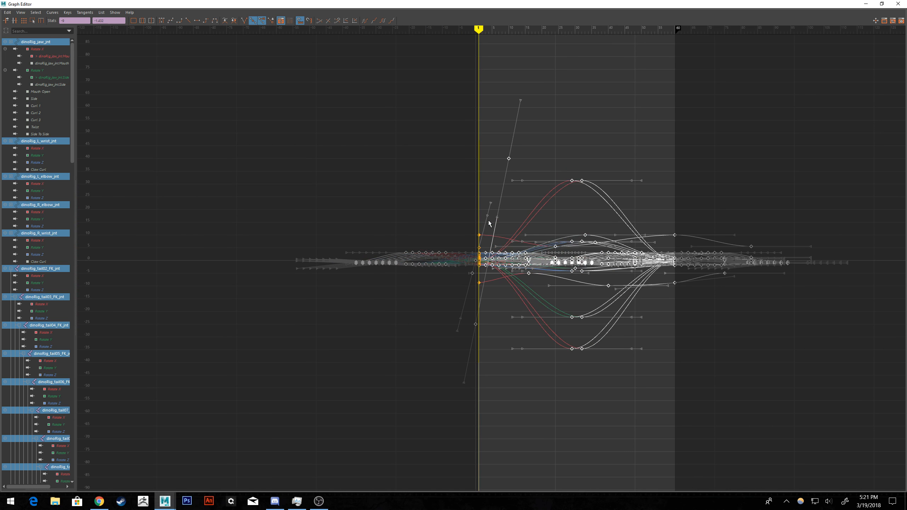
{"action": "middle_click_drag", "start_coordinate": [586, 236], "coordinate": [551, 238], "text": "alt"}
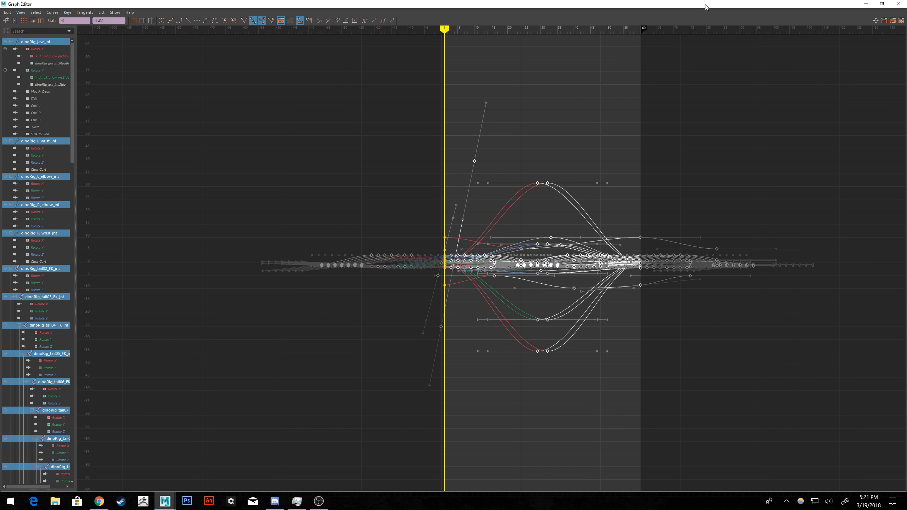
{"action": "left_click_drag", "start_coordinate": [706, 7], "coordinate": [906, 88]}
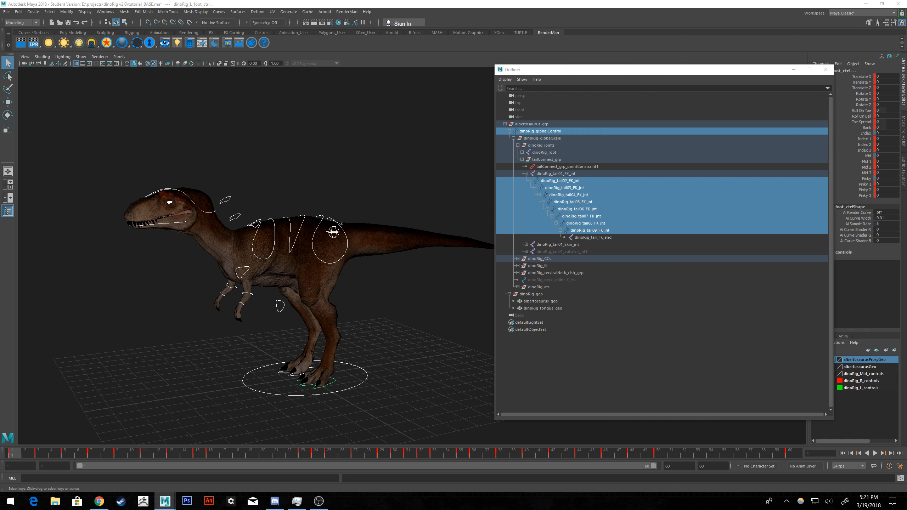
{"action": "key", "text": "Delete"}
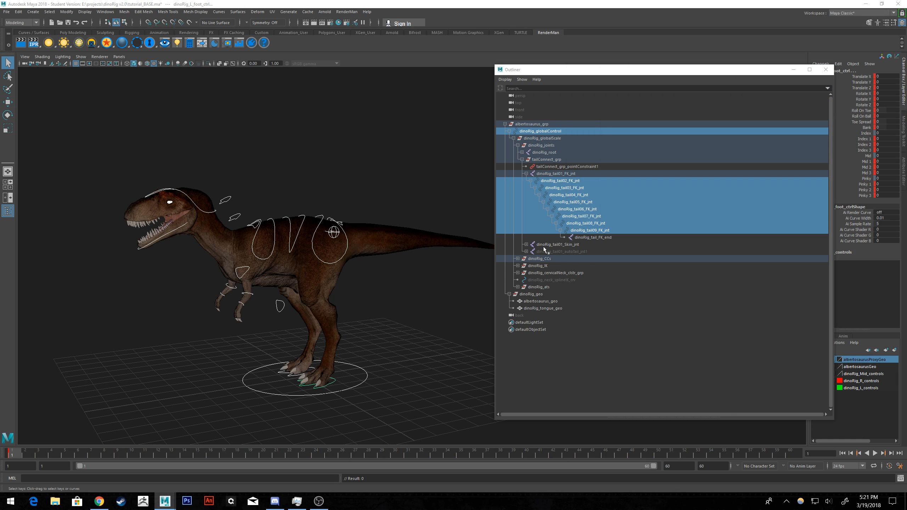
Examine the dinosaur's jaw up close with its control selected, and undo the key deletion.
{"action": "middle_click_drag", "start_coordinate": [306, 173], "coordinate": [444, 189], "text": "alt"}
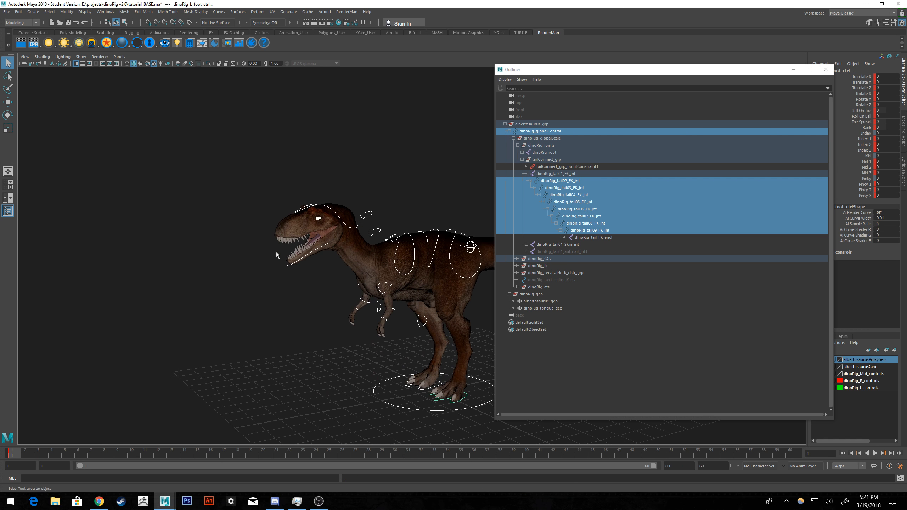
{"action": "scroll", "coordinate": [277, 251], "scroll_direction": "up", "scroll_amount": 4}
{"action": "scroll", "coordinate": [277, 252], "scroll_direction": "up", "scroll_amount": 6}
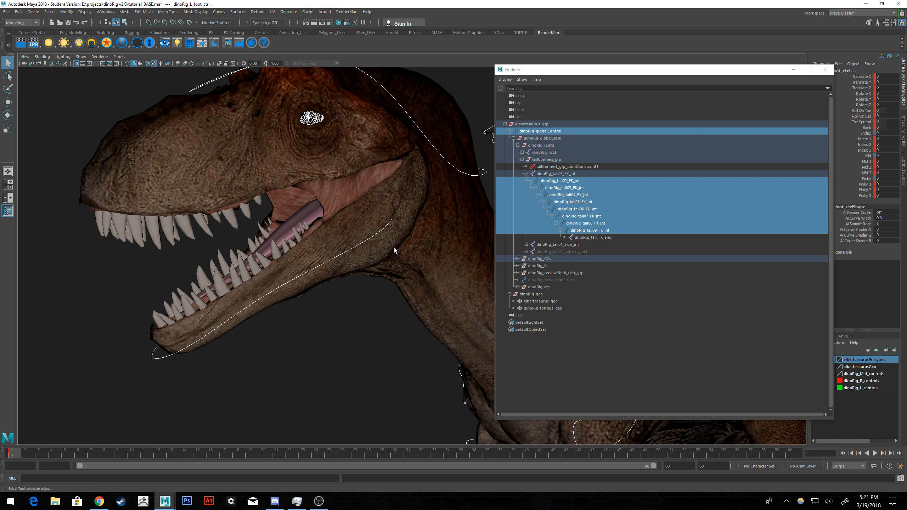
{"action": "left_click", "coordinate": [350, 251]}
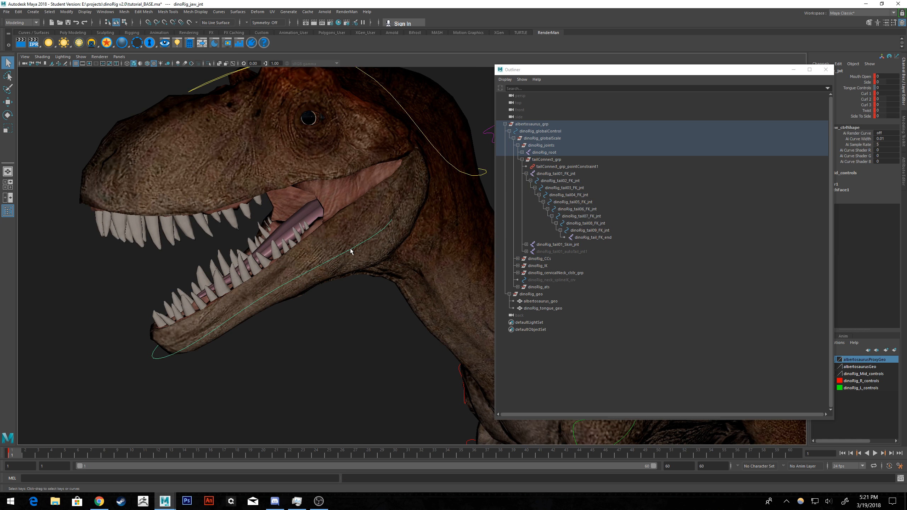
{"action": "key", "text": "ctrl+z"}
{"action": "key", "text": "ctrl+z"}
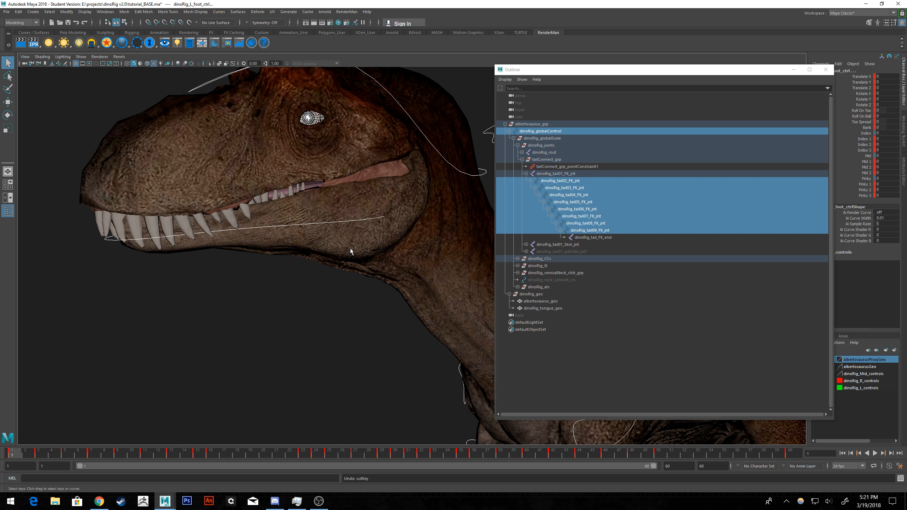
Select only the jaw control to check its keys on the timeline, with the whole dinosaur back in view.
{"action": "left_click", "coordinate": [316, 309]}
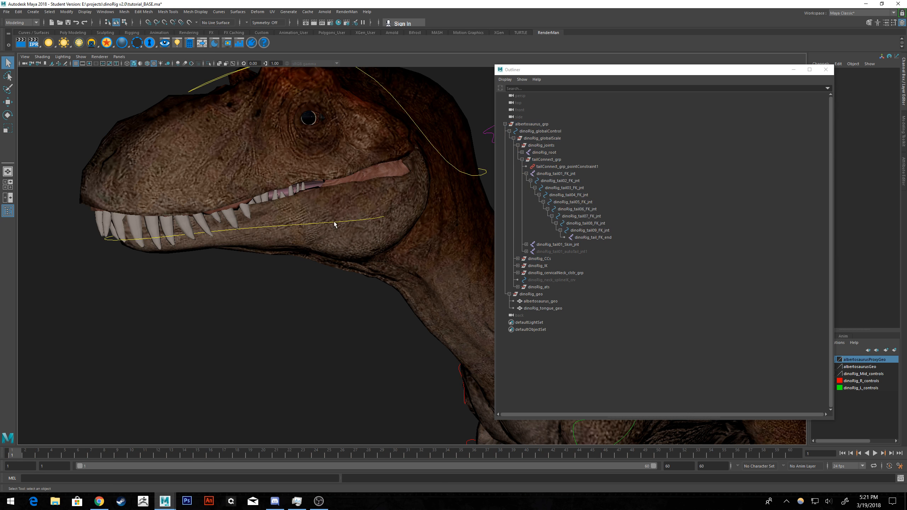
{"action": "left_click", "coordinate": [335, 221]}
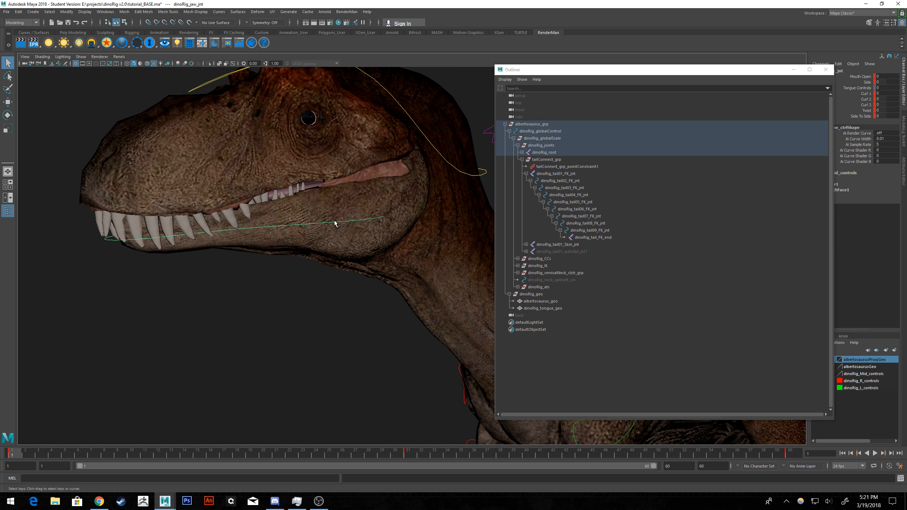
{"action": "scroll", "coordinate": [335, 223], "scroll_direction": "down", "scroll_amount": 10}
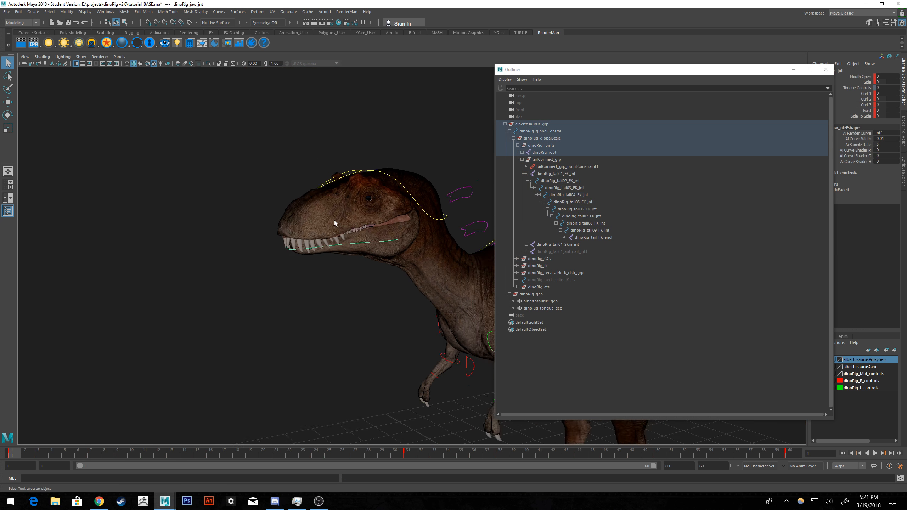
{"action": "scroll", "coordinate": [439, 238], "scroll_direction": "down", "scroll_amount": 5}
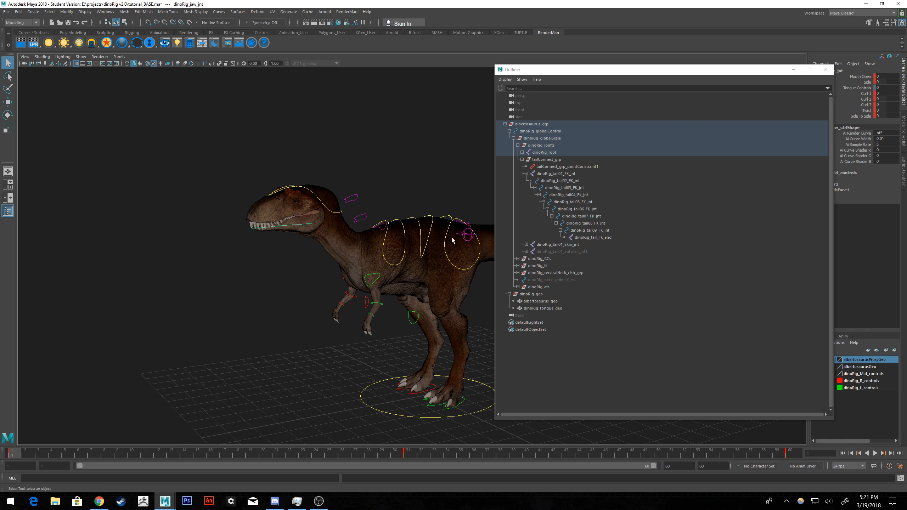
{"action": "middle_click_drag", "start_coordinate": [451, 240], "coordinate": [374, 225], "text": "alt"}
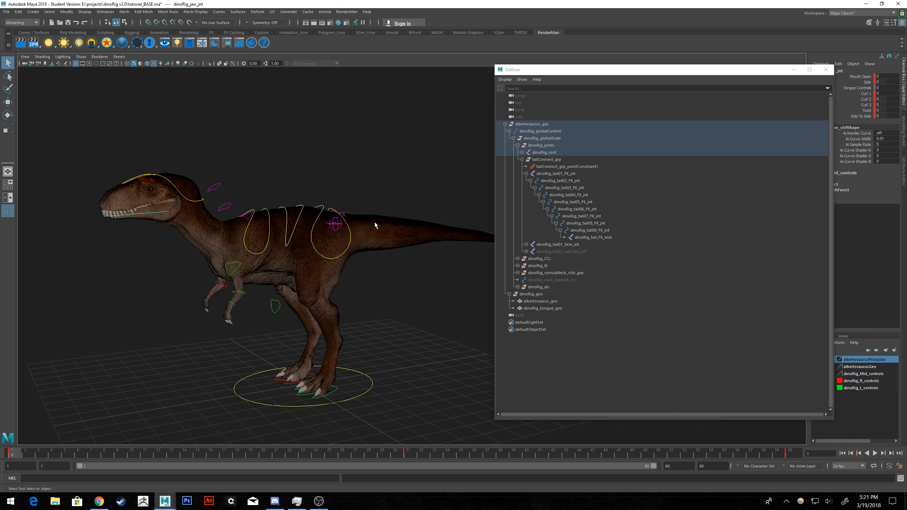
Clear the selection and set the viewport to show only NURBS curves.
{"action": "left_click", "coordinate": [248, 119]}
{"action": "left_click", "coordinate": [81, 57]}
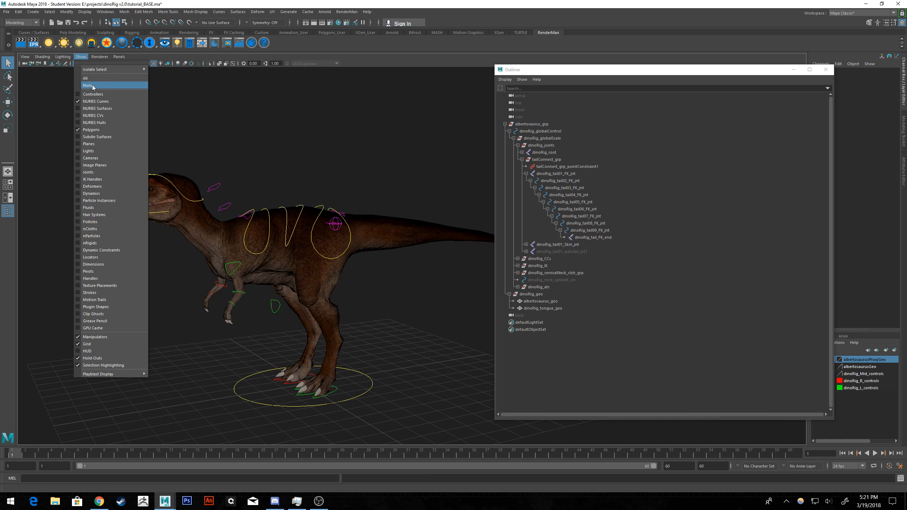
{"action": "left_click", "coordinate": [92, 86]}
{"action": "left_click", "coordinate": [81, 57]}
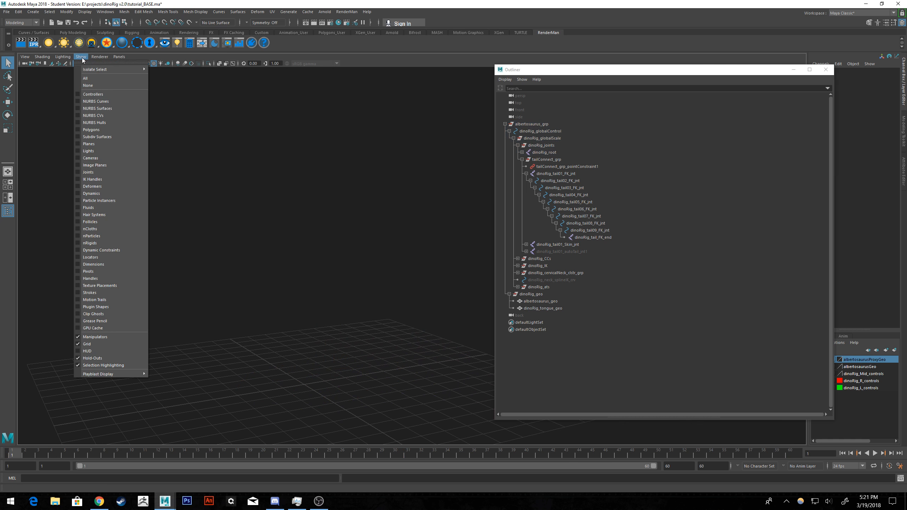
{"action": "left_click", "coordinate": [96, 102]}
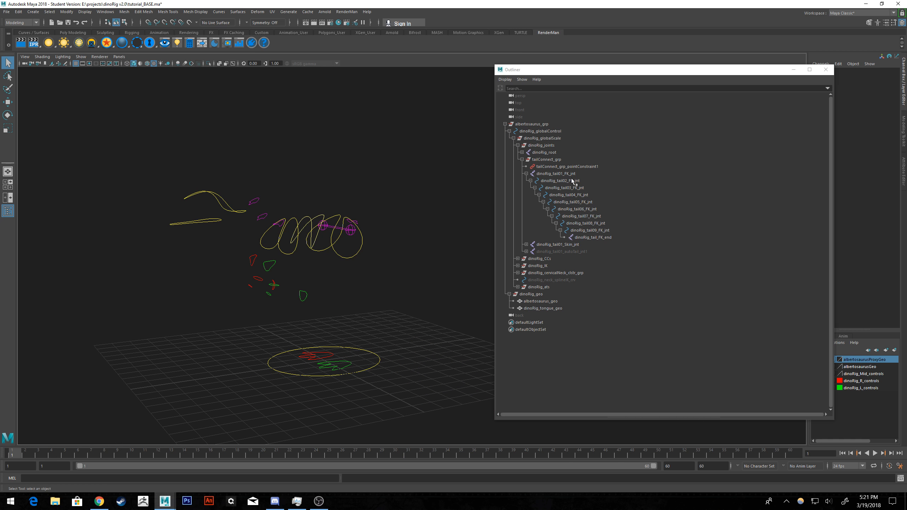
Hide dinoRig_tail_FK_end, show the joints dinoRig_tail01_FK_jnt to dinoRig_tail09_FK_jnt, and clear the selection.
{"action": "left_click_drag", "start_coordinate": [571, 176], "coordinate": [596, 238]}
{"action": "left_click", "coordinate": [595, 239]}
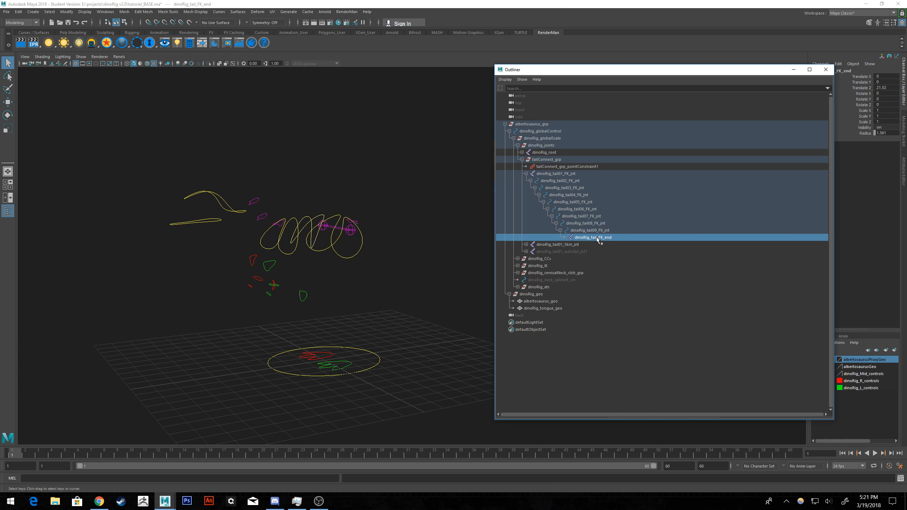
{"action": "key", "text": "ctrl+h"}
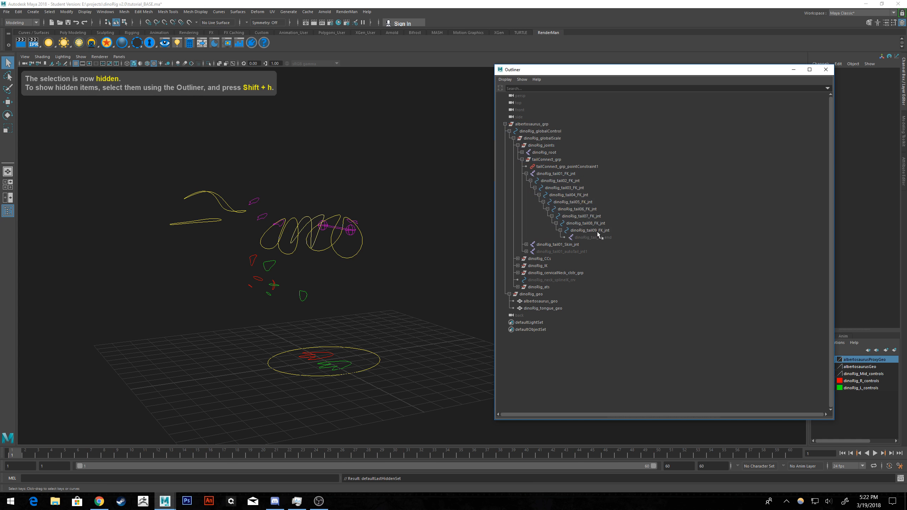
{"action": "left_click_drag", "start_coordinate": [598, 231], "coordinate": [569, 176]}
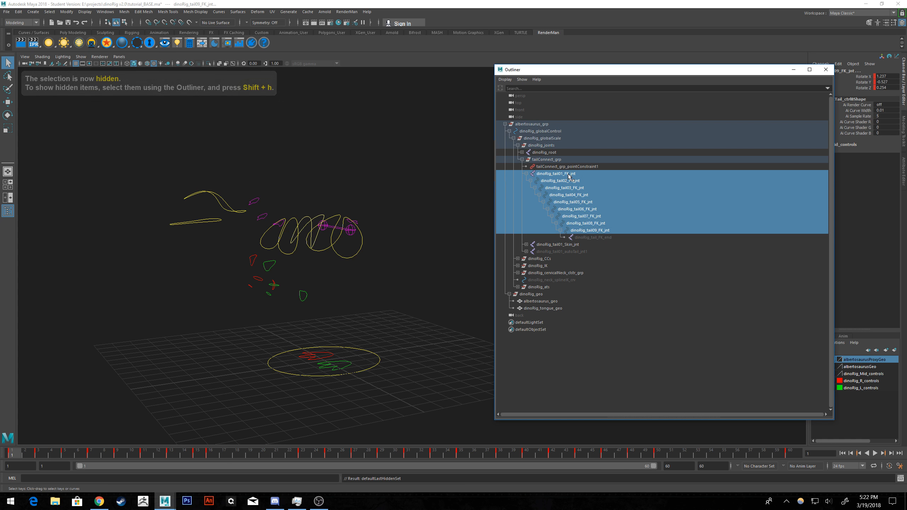
{"action": "key", "text": "shift+h"}
{"action": "left_click", "coordinate": [424, 171]}
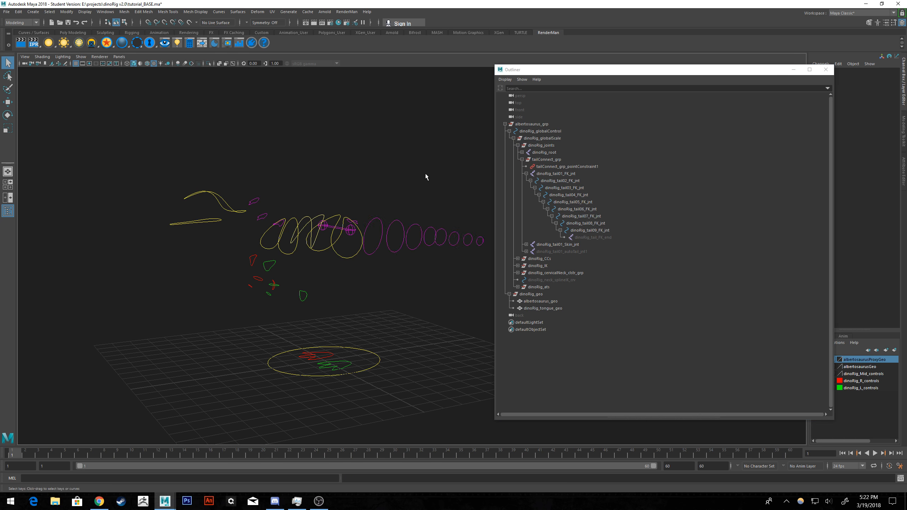
Select all rig control curves including the tail controls to check their keys, and clear the selection.
{"action": "left_click_drag", "start_coordinate": [425, 173], "coordinate": [345, 188], "text": "alt"}
{"action": "left_click_drag", "start_coordinate": [455, 123], "coordinate": [68, 418]}
{"action": "middle_click_drag", "start_coordinate": [253, 265], "coordinate": [343, 230], "text": "alt"}
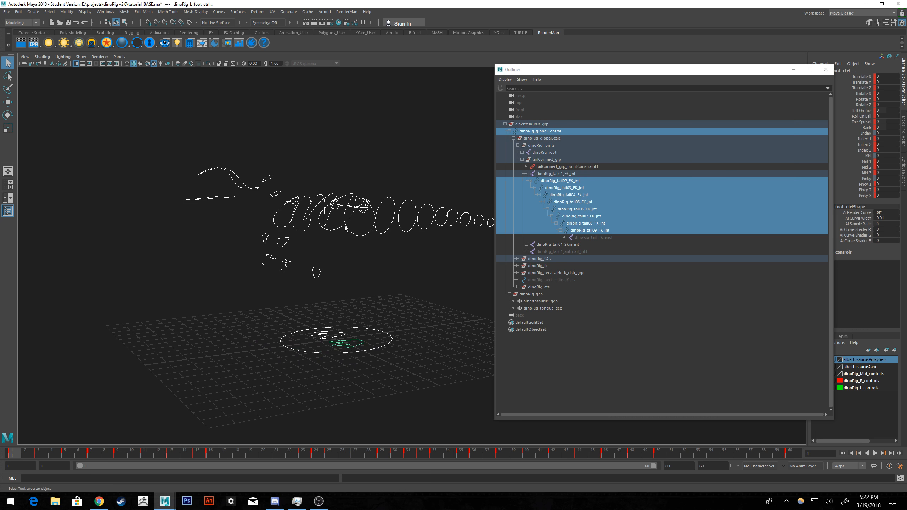
{"action": "left_click", "coordinate": [90, 85]}
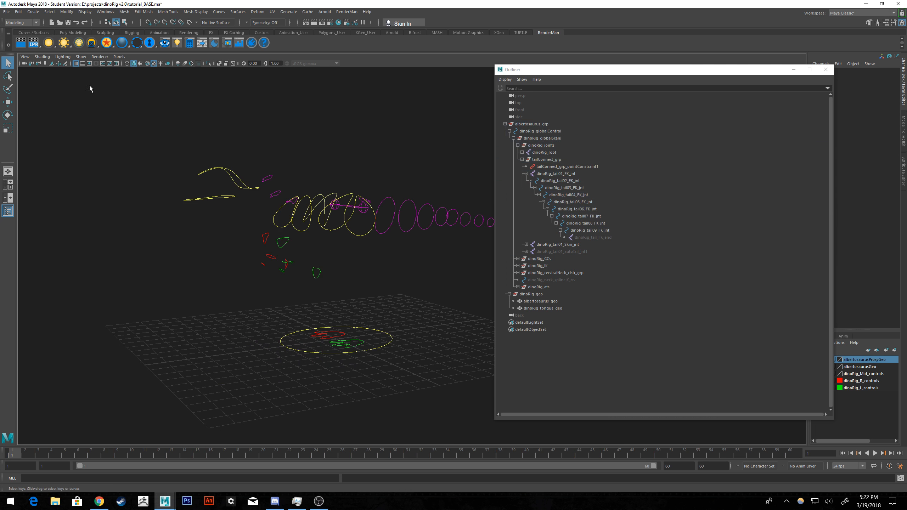
Reopen the scene file tutorial_BASE.ma without saving the current changes.
{"action": "left_click", "coordinate": [6, 12]}
{"action": "left_click", "coordinate": [16, 33]}
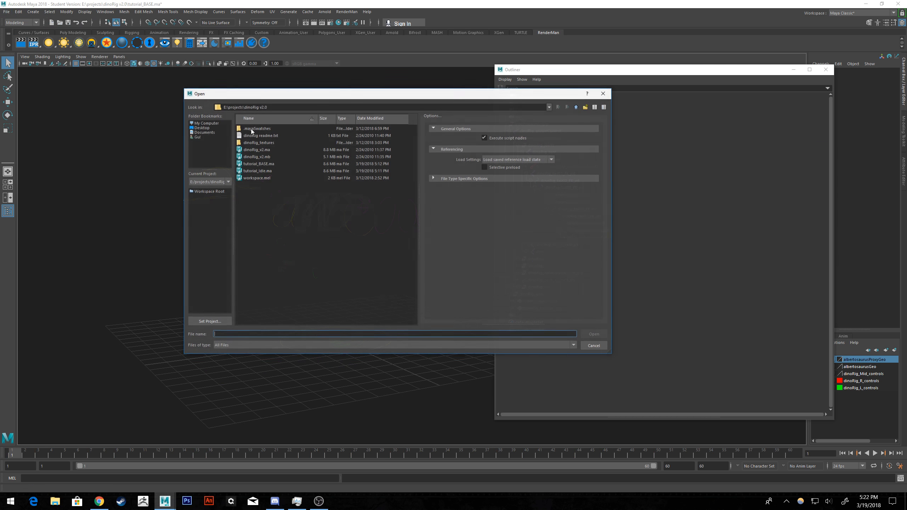
{"action": "left_click", "coordinate": [260, 164]}
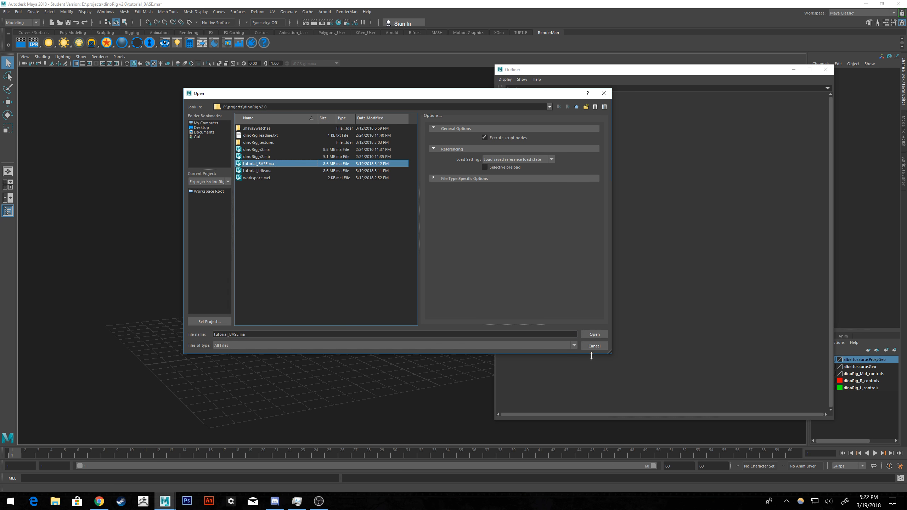
{"action": "left_click", "coordinate": [595, 334]}
{"action": "left_click", "coordinate": [453, 251]}
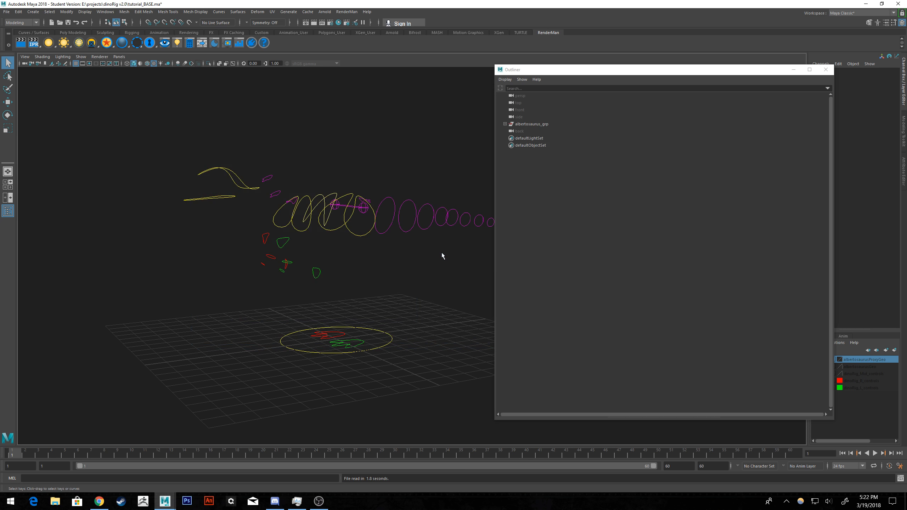
Restrict the reopened scene's viewport display to NURBS curves and look over the tail controls.
{"action": "middle_click_drag", "start_coordinate": [438, 214], "coordinate": [336, 203], "text": "alt"}
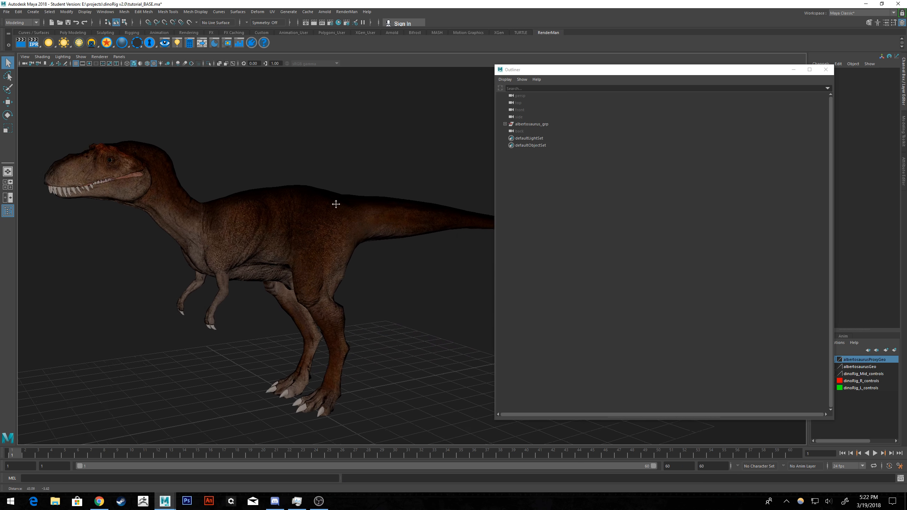
{"action": "right_click_drag", "start_coordinate": [336, 202], "coordinate": [321, 205], "text": "alt"}
{"action": "left_click_drag", "start_coordinate": [310, 196], "coordinate": [334, 209], "text": "alt"}
{"action": "left_click_drag", "start_coordinate": [390, 240], "coordinate": [385, 260], "text": "alt"}
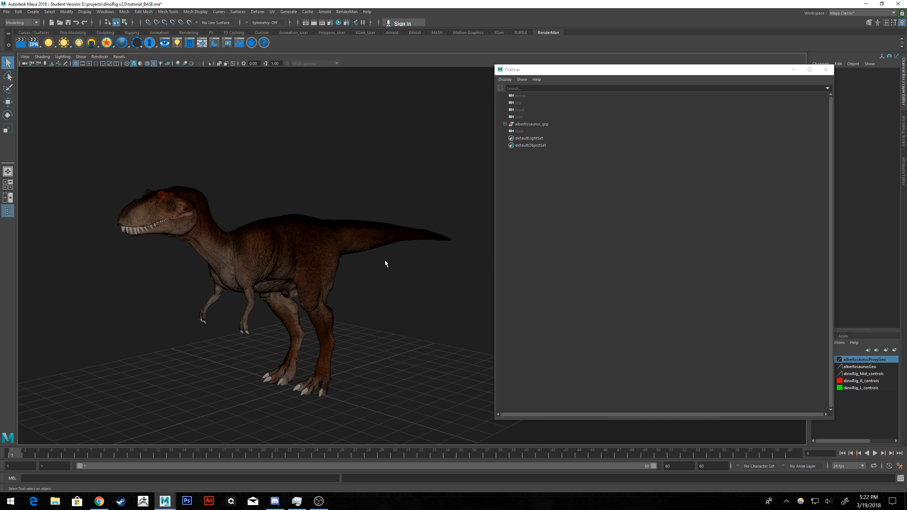
{"action": "left_click", "coordinate": [81, 57]}
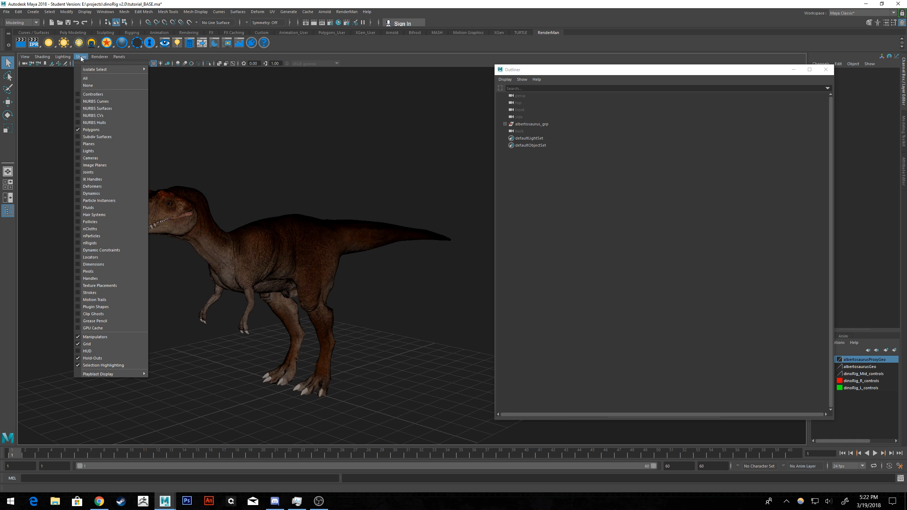
{"action": "left_click", "coordinate": [88, 85]}
{"action": "left_click", "coordinate": [80, 56]}
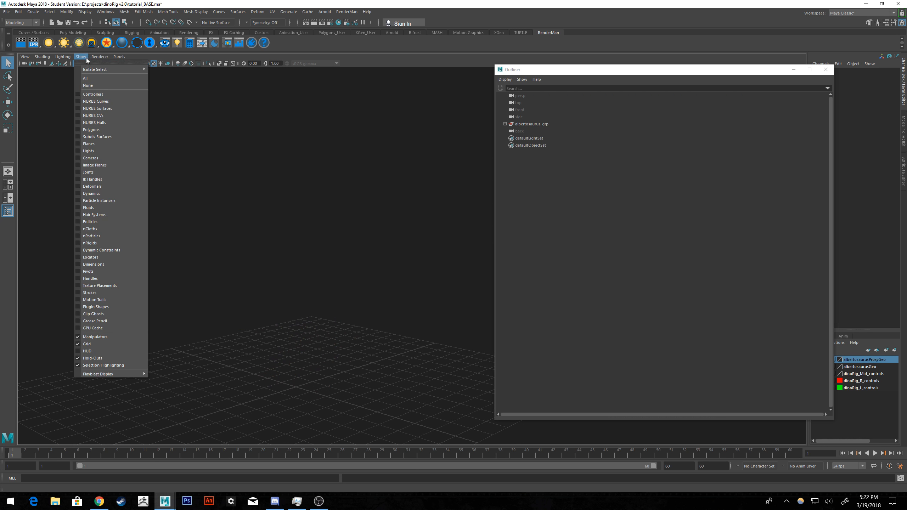
{"action": "left_click", "coordinate": [95, 102]}
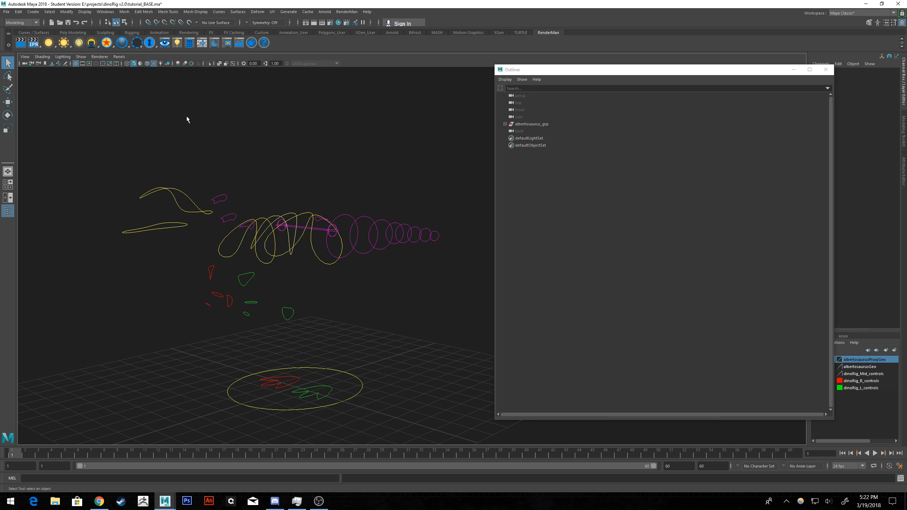
{"action": "middle_click_drag", "start_coordinate": [372, 131], "coordinate": [393, 141], "text": "alt"}
{"action": "left_click_drag", "start_coordinate": [408, 173], "coordinate": [396, 170], "text": "alt"}
{"action": "middle_click_drag", "start_coordinate": [421, 183], "coordinate": [399, 179], "text": "alt"}
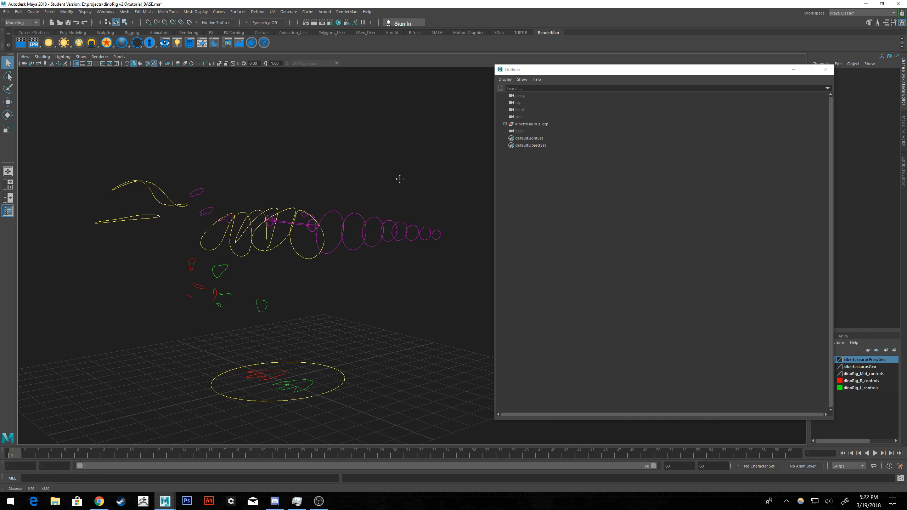
Select all rig control curves in the viewport and set a key on them at frame 1.
{"action": "scroll", "coordinate": [400, 178], "scroll_direction": "down", "scroll_amount": 2}
{"action": "left_click_drag", "start_coordinate": [456, 136], "coordinate": [163, 371]}
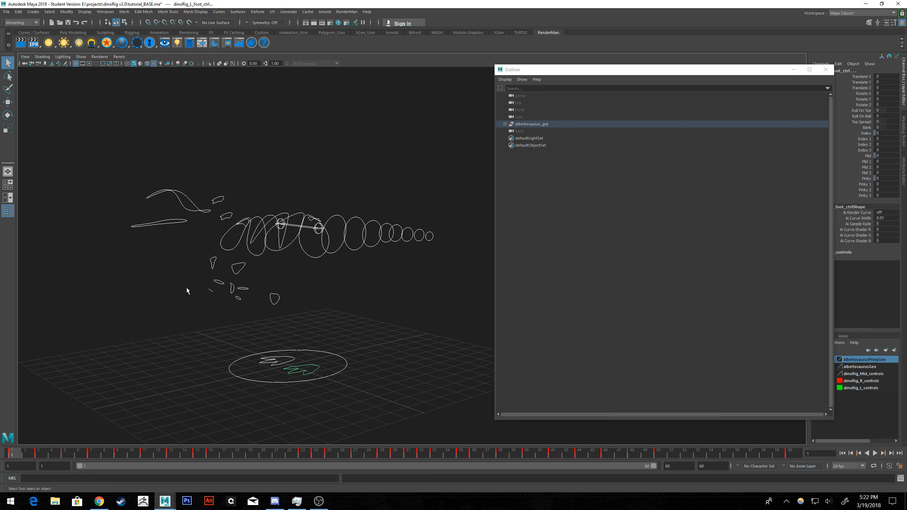
{"action": "key", "text": "s"}
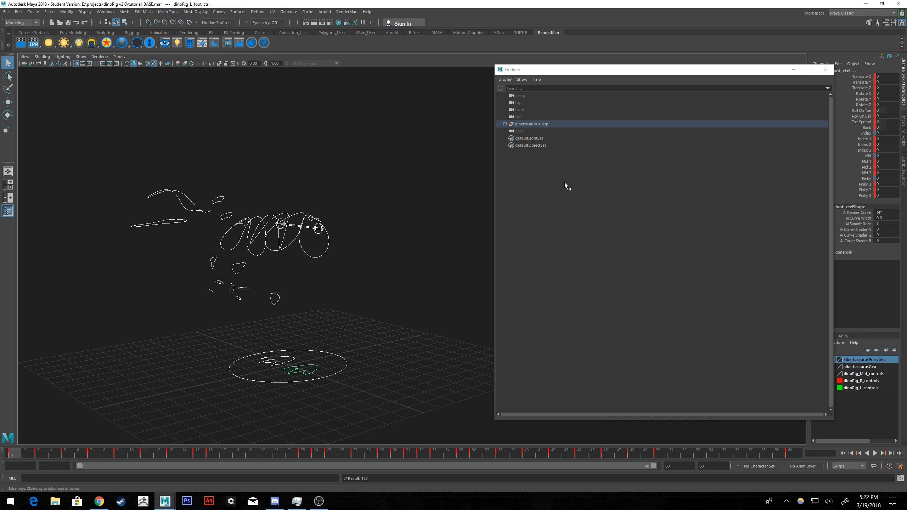
Expand the rig hierarchy, show the joints dinoRig_tail02_FK_jnt to dinoRig_tail09_FK_jnt, and clear the selection.
{"action": "left_click", "coordinate": [505, 124]}
{"action": "left_click", "coordinate": [511, 131]}
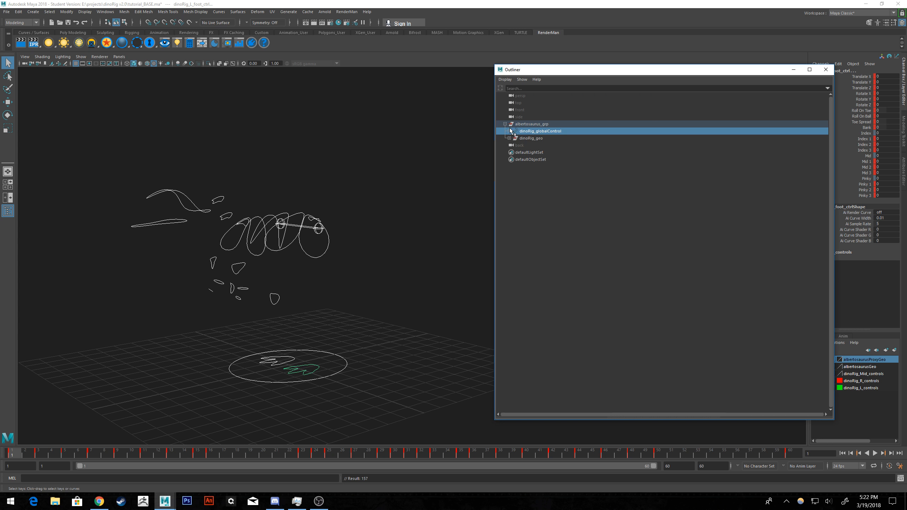
{"action": "left_click", "coordinate": [509, 131]}
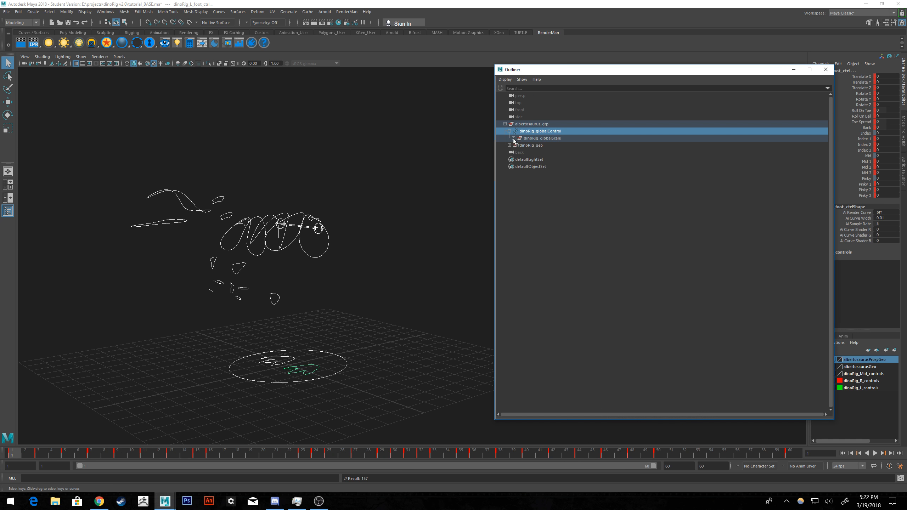
{"action": "left_click", "coordinate": [513, 139]}
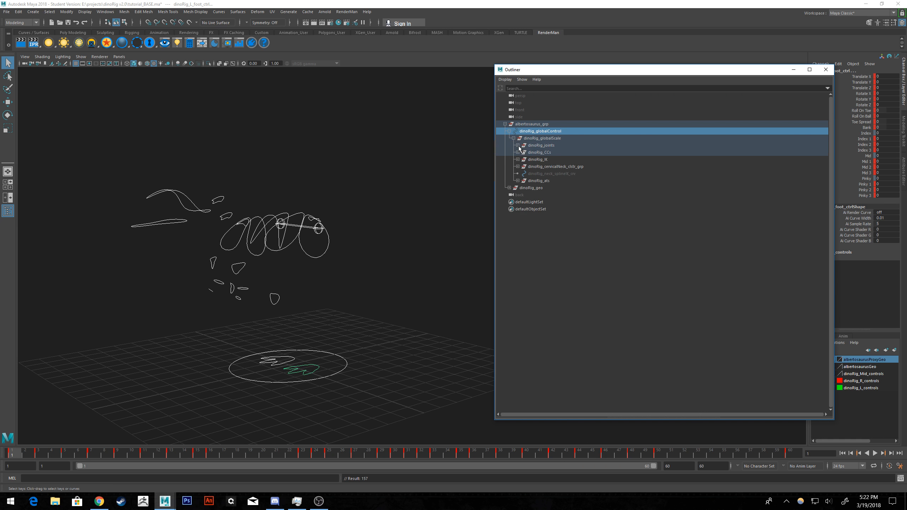
{"action": "left_click", "coordinate": [517, 145]}
{"action": "left_click", "coordinate": [522, 159]}
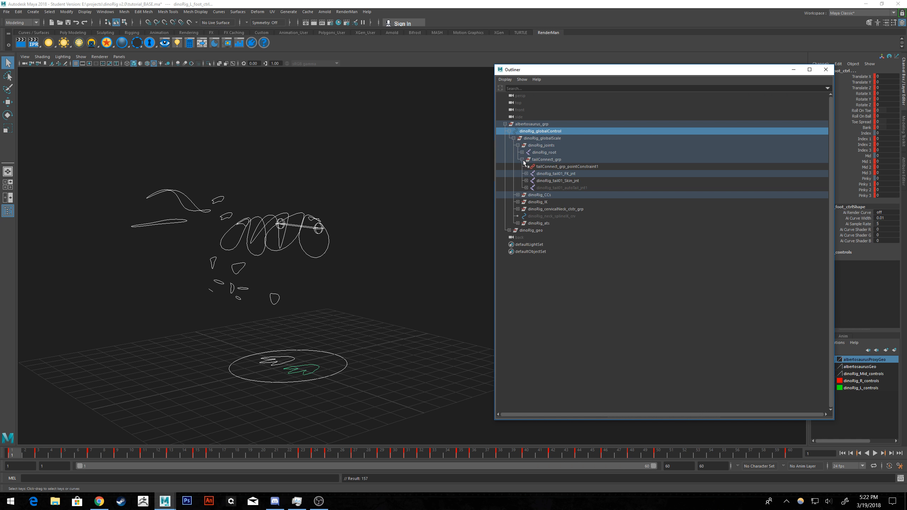
{"action": "left_click", "coordinate": [526, 174], "text": "shift"}
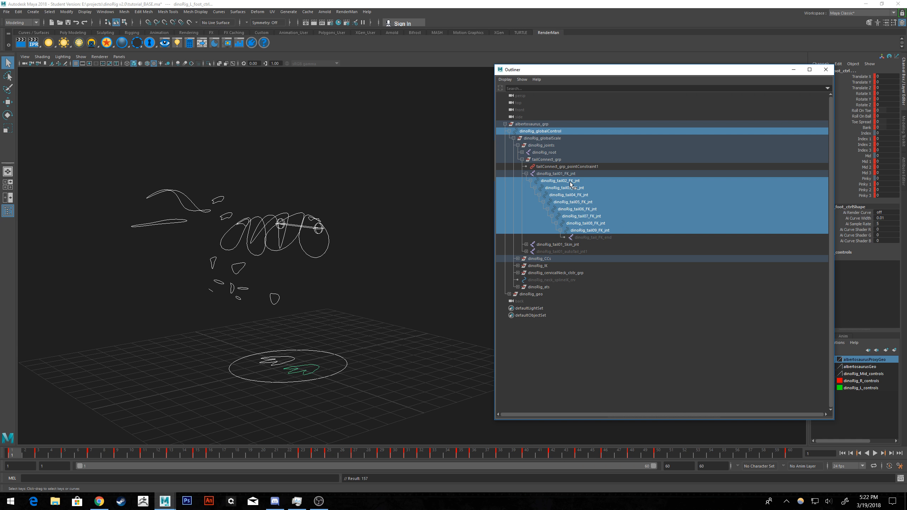
{"action": "left_click_drag", "start_coordinate": [571, 181], "coordinate": [583, 230]}
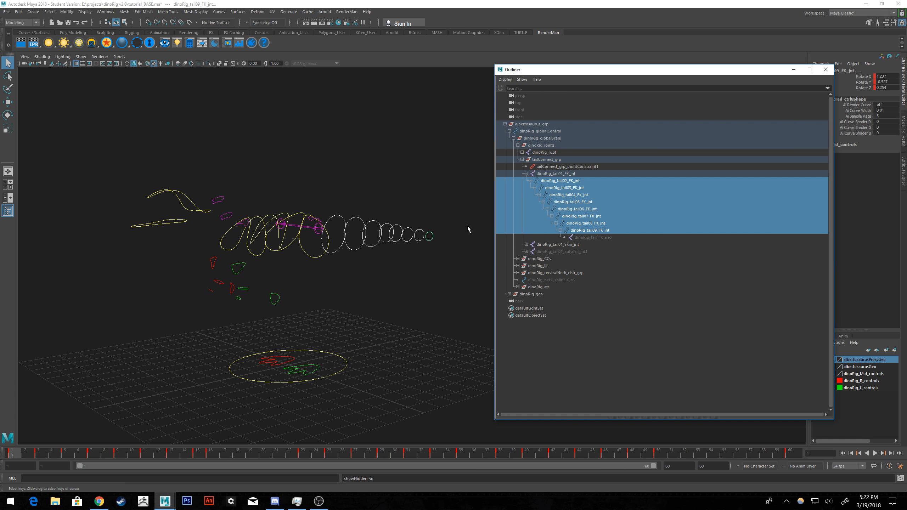
{"action": "left_click", "coordinate": [423, 283]}
Select all rig control curves including the tail controls and show polygons in the viewport again.
{"action": "left_click_drag", "start_coordinate": [458, 125], "coordinate": [90, 418]}
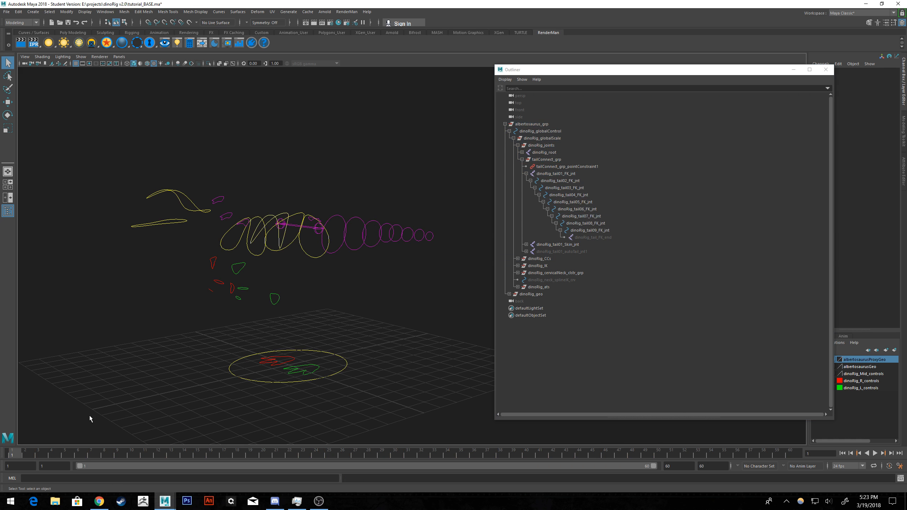
{"action": "left_click_drag", "start_coordinate": [380, 320], "coordinate": [362, 322], "text": "alt"}
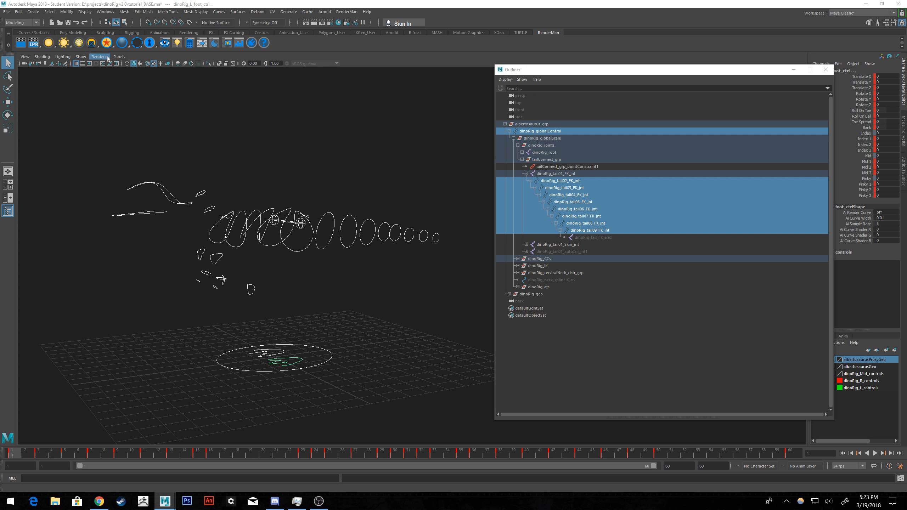
{"action": "left_click", "coordinate": [84, 57]}
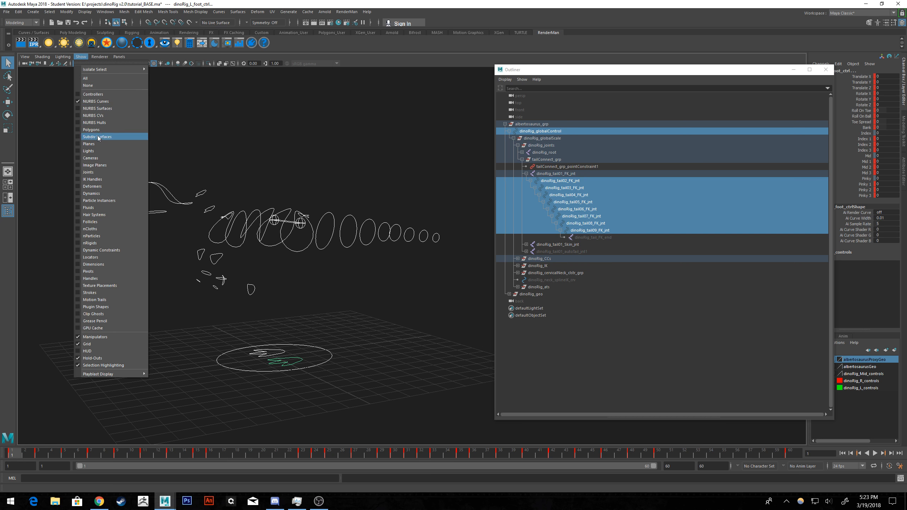
{"action": "left_click", "coordinate": [95, 129]}
Examine the dinosaur's head and body pose up close and from the side.
{"action": "middle_click_drag", "start_coordinate": [286, 143], "coordinate": [336, 152], "text": "alt"}
{"action": "scroll", "coordinate": [305, 170], "scroll_direction": "up", "scroll_amount": 4}
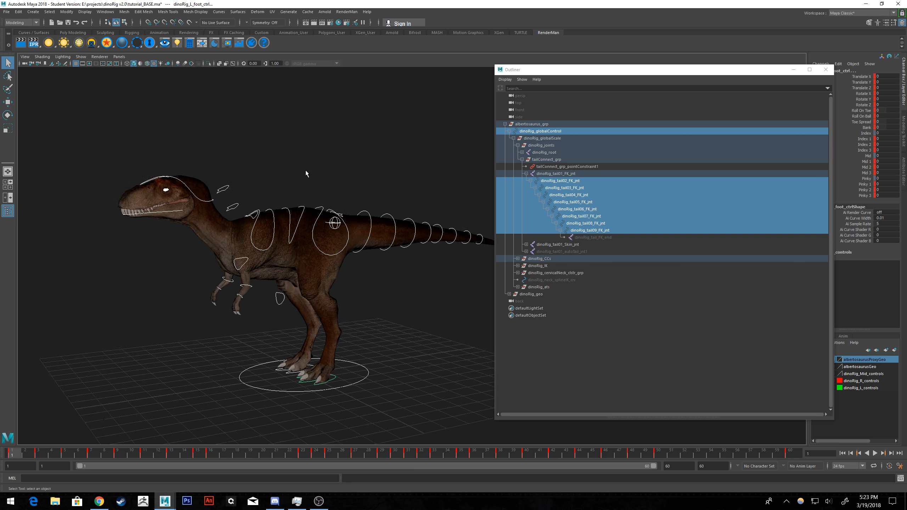
{"action": "middle_click_drag", "start_coordinate": [181, 152], "coordinate": [388, 225], "text": "alt"}
{"action": "scroll", "coordinate": [307, 221], "scroll_direction": "up", "scroll_amount": 5}
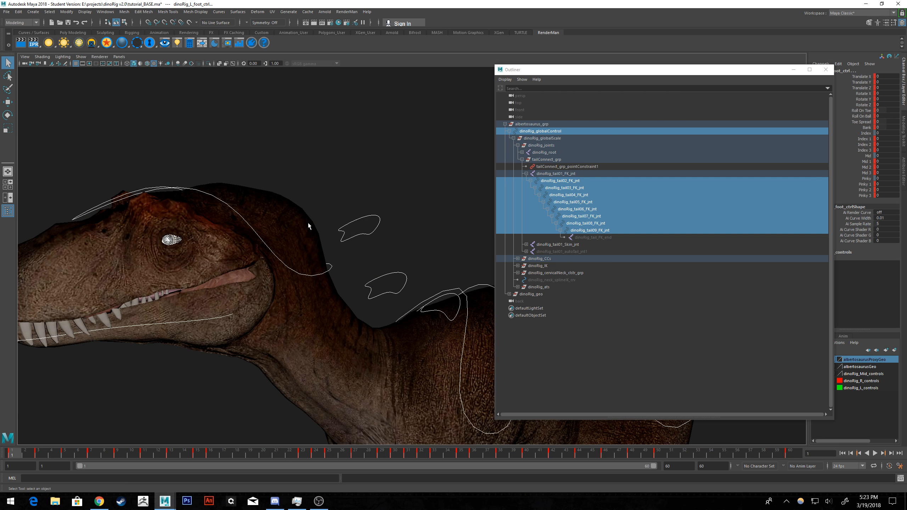
{"action": "middle_click_drag", "start_coordinate": [269, 228], "coordinate": [316, 191], "text": "alt"}
{"action": "scroll", "coordinate": [314, 196], "scroll_direction": "down", "scroll_amount": 10}
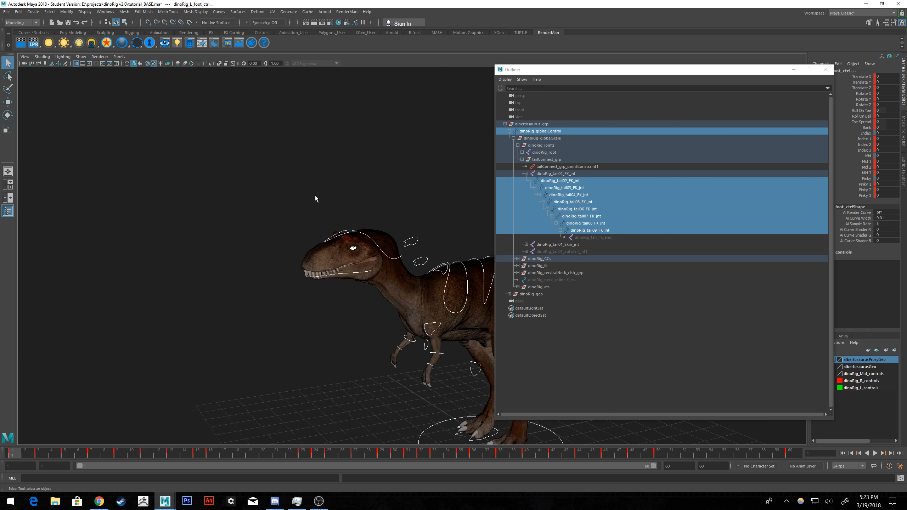
{"action": "middle_click_drag", "start_coordinate": [410, 250], "coordinate": [211, 214], "text": "alt"}
{"action": "left_click_drag", "start_coordinate": [244, 208], "coordinate": [253, 204], "text": "alt"}
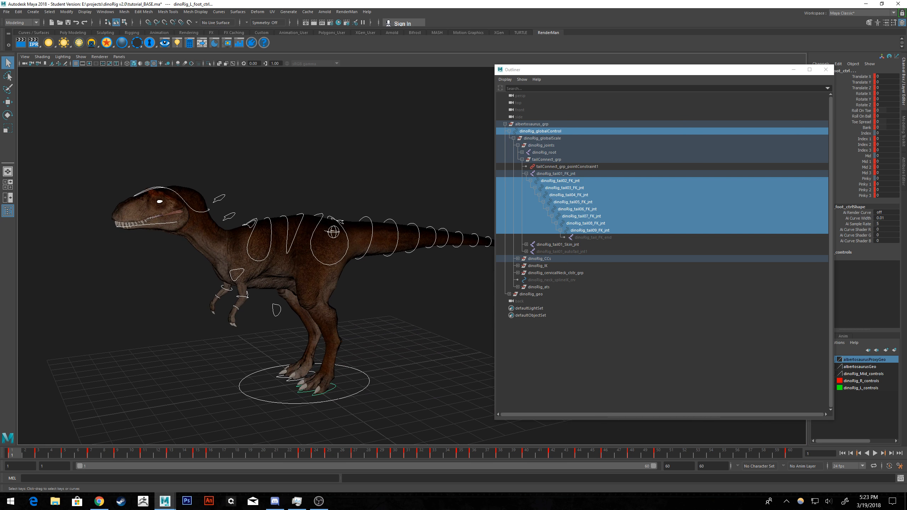
Try to delete all selected controls' keys before frame 1 in the Graph Editor.
{"action": "left_click_drag", "start_coordinate": [906, 89], "coordinate": [616, 84]}
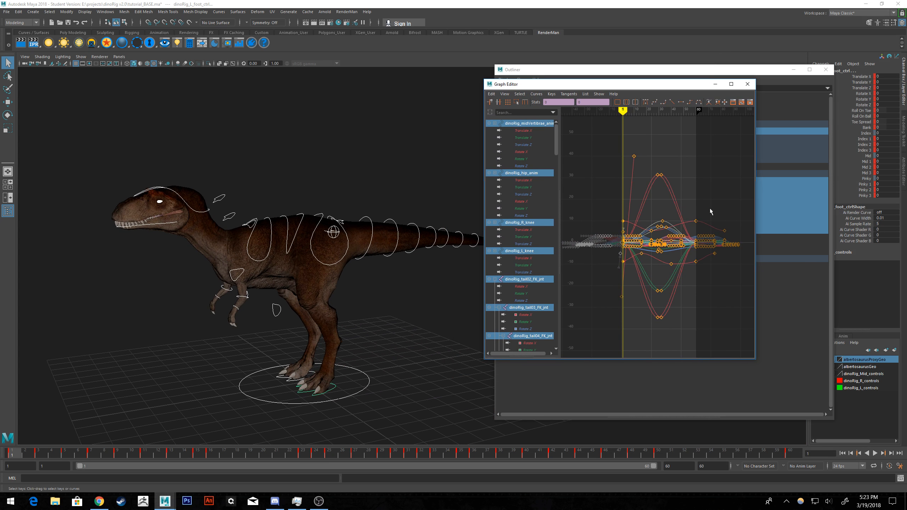
{"action": "scroll", "coordinate": [616, 256], "scroll_direction": "up", "scroll_amount": 10}
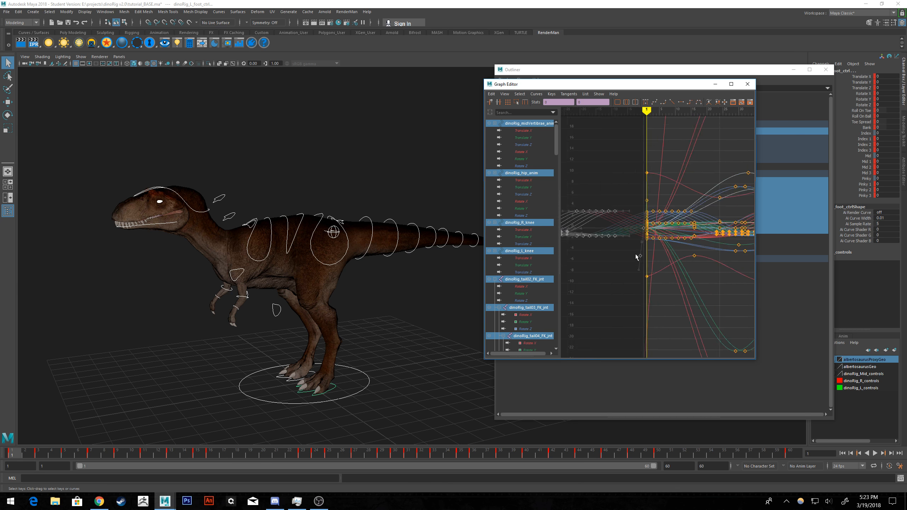
{"action": "middle_click_drag", "start_coordinate": [619, 234], "coordinate": [647, 272], "text": "alt"}
{"action": "left_click", "coordinate": [645, 265]}
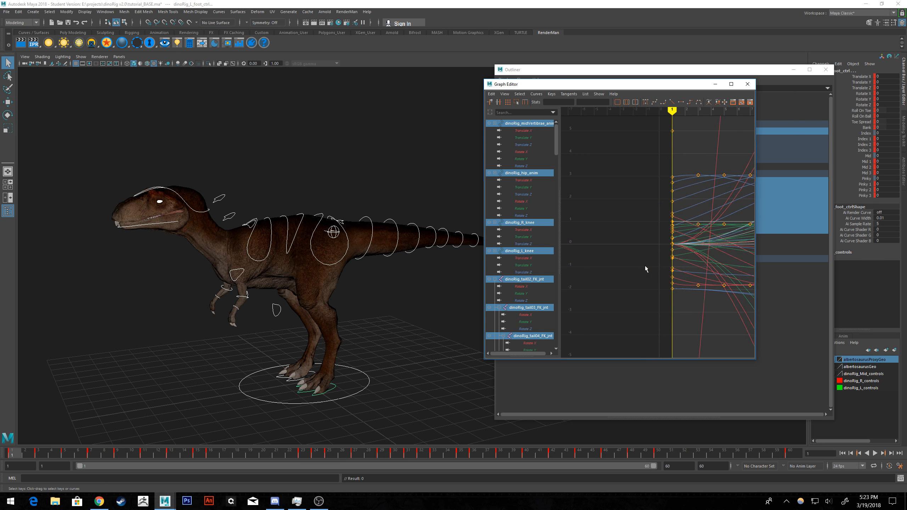
Select the jaw control and bring its animation curves around frame 1 into view in the Graph Editor.
{"action": "scroll", "coordinate": [200, 214], "scroll_direction": "up", "scroll_amount": 8}
{"action": "left_click", "coordinate": [357, 158]}
{"action": "scroll", "coordinate": [611, 249], "scroll_direction": "down", "scroll_amount": 5}
{"action": "middle_click_drag", "start_coordinate": [611, 249], "coordinate": [678, 225], "text": "alt"}
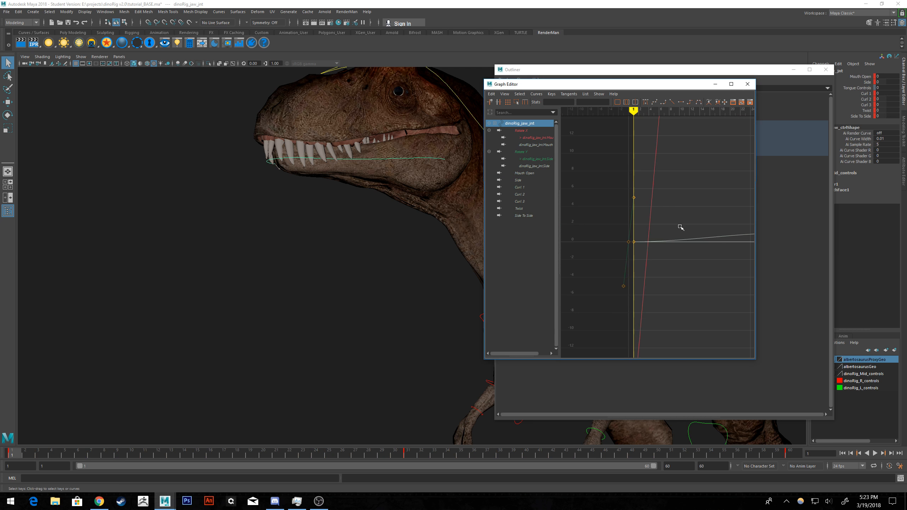
Try to delete the jaw control's keys before frame 1 and undo the deletions.
{"action": "left_click_drag", "start_coordinate": [608, 306], "coordinate": [628, 215]}
{"action": "key", "text": "Delete"}
{"action": "left_click", "coordinate": [629, 242]}
{"action": "key", "text": "Delete"}
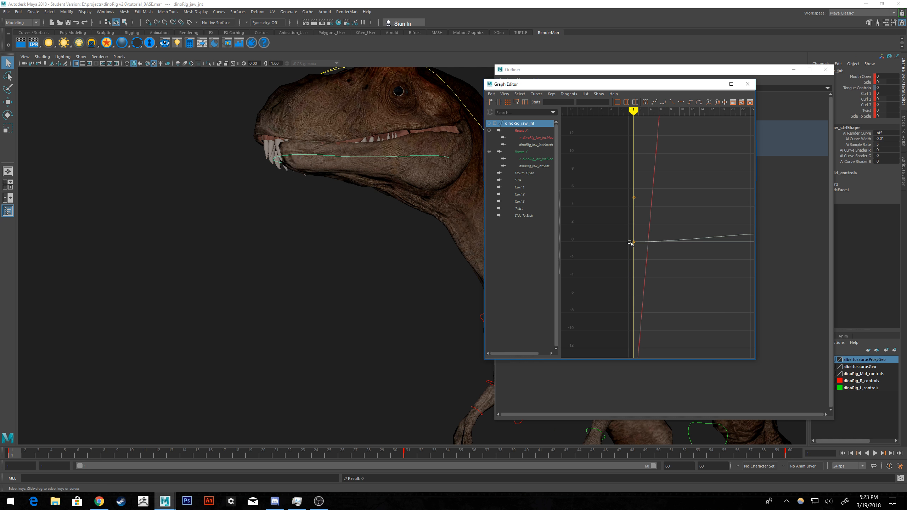
{"action": "key", "text": "ctrl+z"}
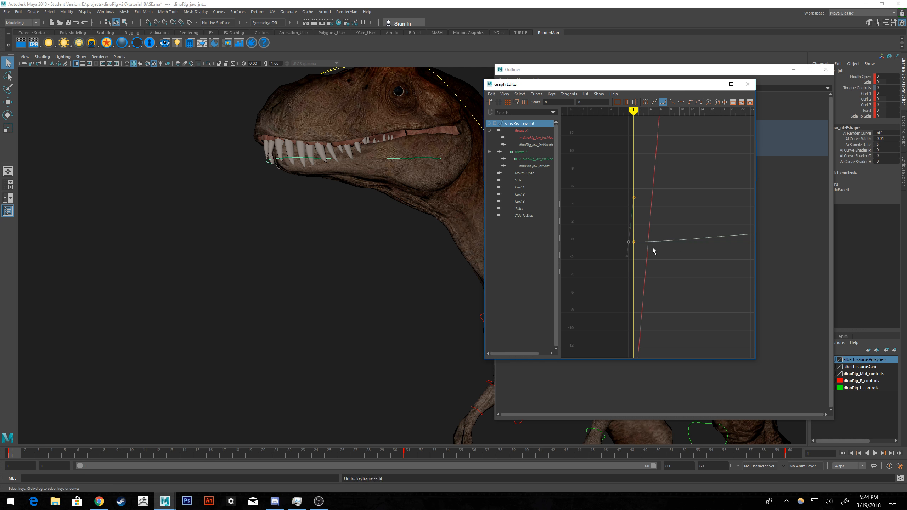
{"action": "key", "text": "ctrl+z"}
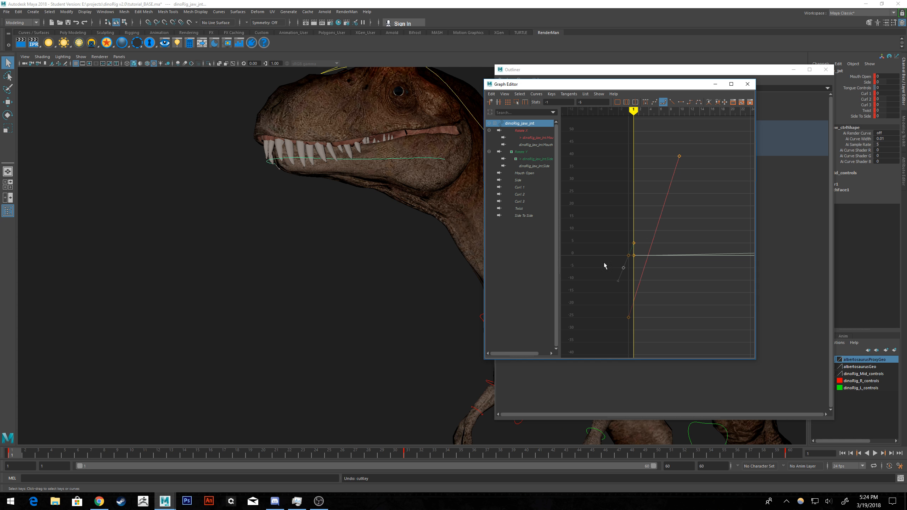
Examine the jaw control's curves one by one, from Mouth Open, Side, Curl, Twist and Side To Side to the rotation channels.
{"action": "left_click", "coordinate": [522, 173]}
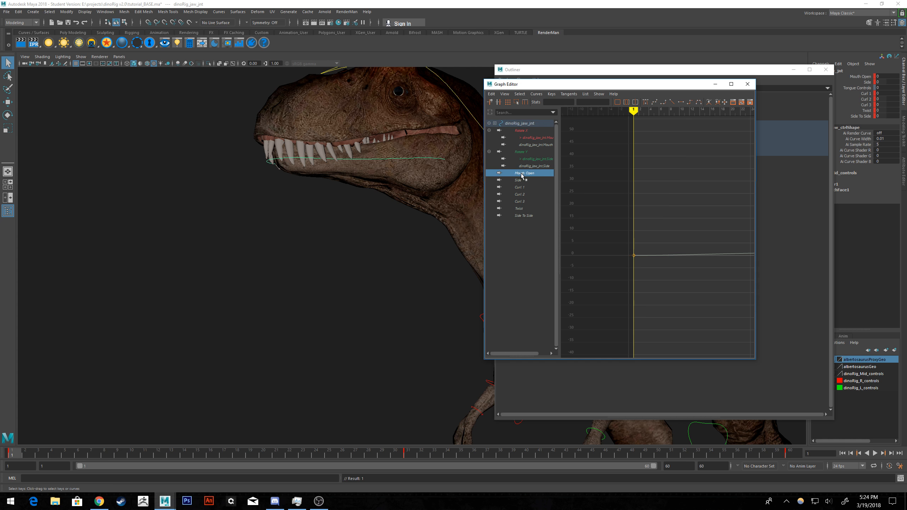
{"action": "left_click", "coordinate": [535, 144]}
{"action": "left_click", "coordinate": [534, 137]}
{"action": "left_click", "coordinate": [520, 180]}
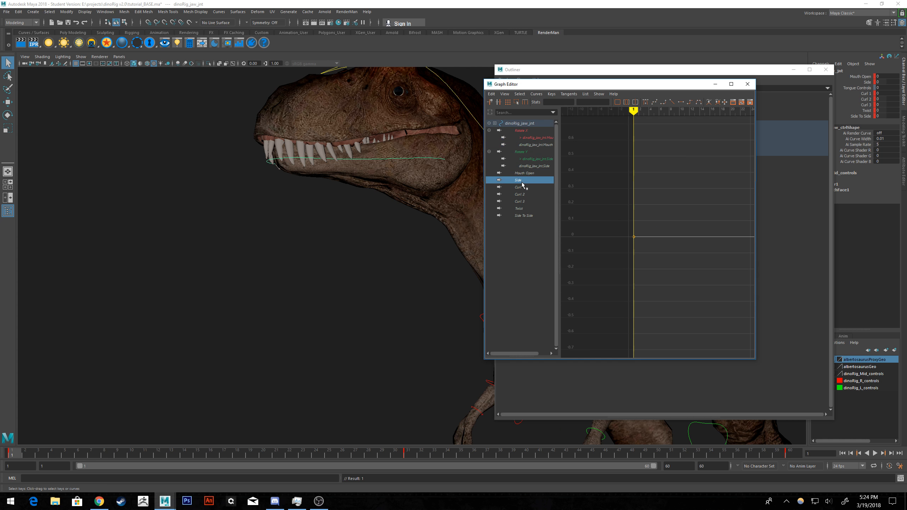
{"action": "left_click", "coordinate": [523, 187]}
{"action": "left_click", "coordinate": [523, 194]}
{"action": "left_click", "coordinate": [523, 202]}
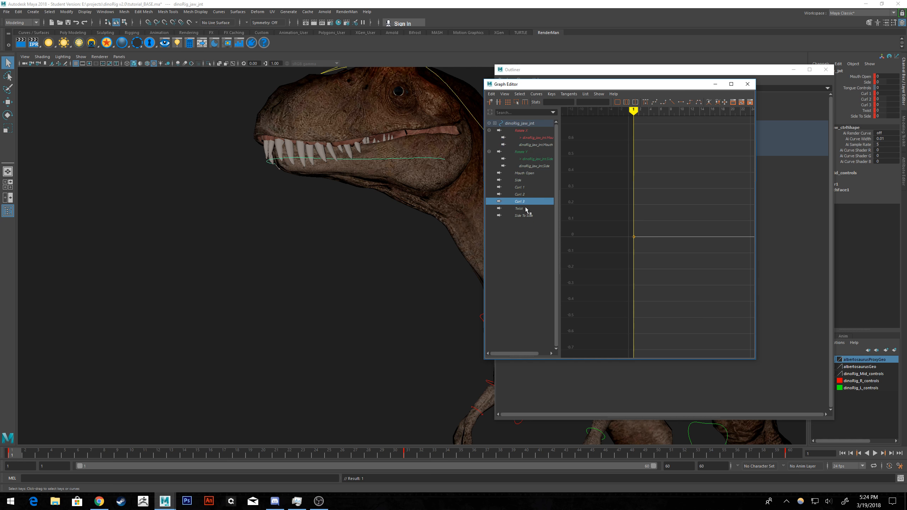
{"action": "left_click", "coordinate": [524, 208]}
{"action": "left_click", "coordinate": [524, 216]}
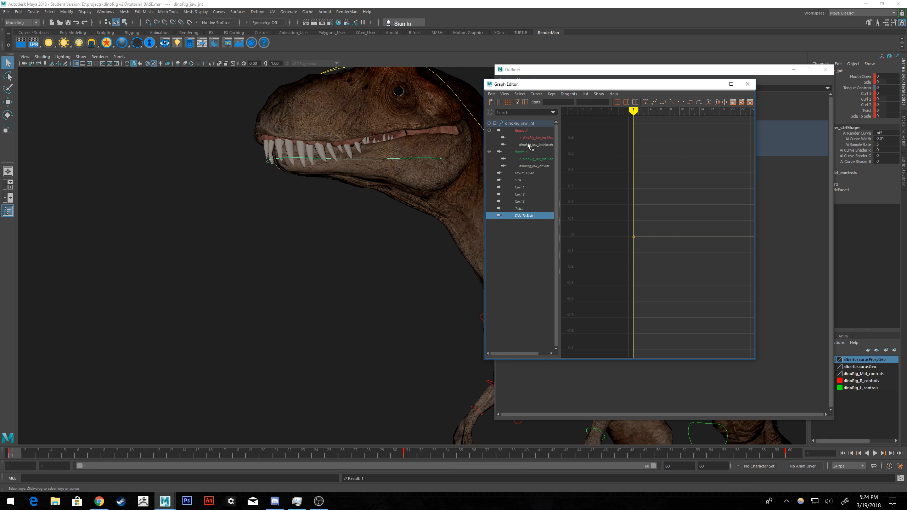
{"action": "left_click", "coordinate": [526, 131]}
{"action": "left_click", "coordinate": [531, 137]}
{"action": "left_click", "coordinate": [527, 152]}
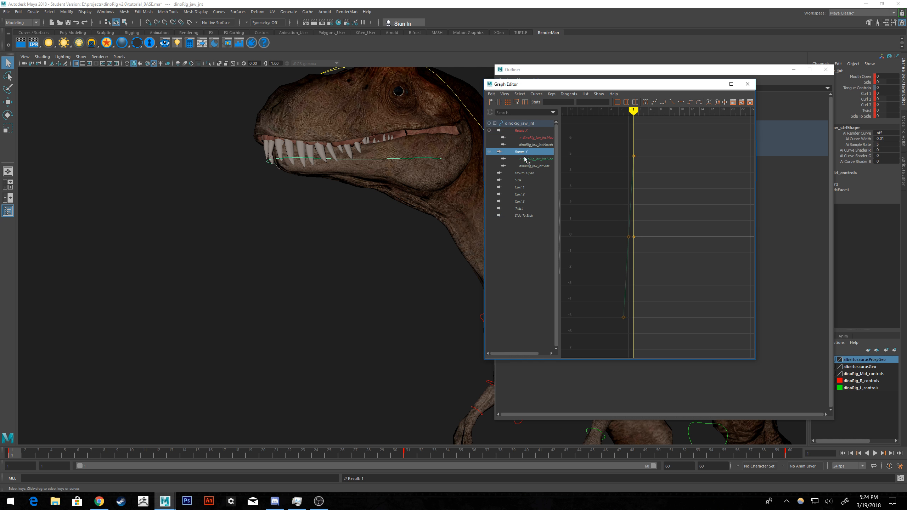
{"action": "left_click", "coordinate": [526, 160]}
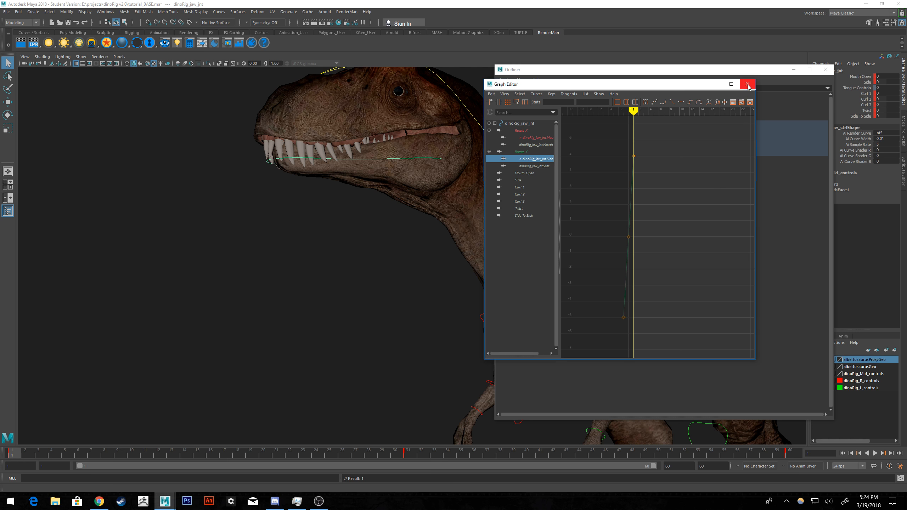
Clear the jaw control selection and hide polygons in the viewport so only the control curves are displayed.
{"action": "middle_click_drag", "start_coordinate": [405, 121], "coordinate": [265, 106], "text": "alt"}
{"action": "right_click_drag", "start_coordinate": [454, 139], "coordinate": [415, 140], "text": "alt"}
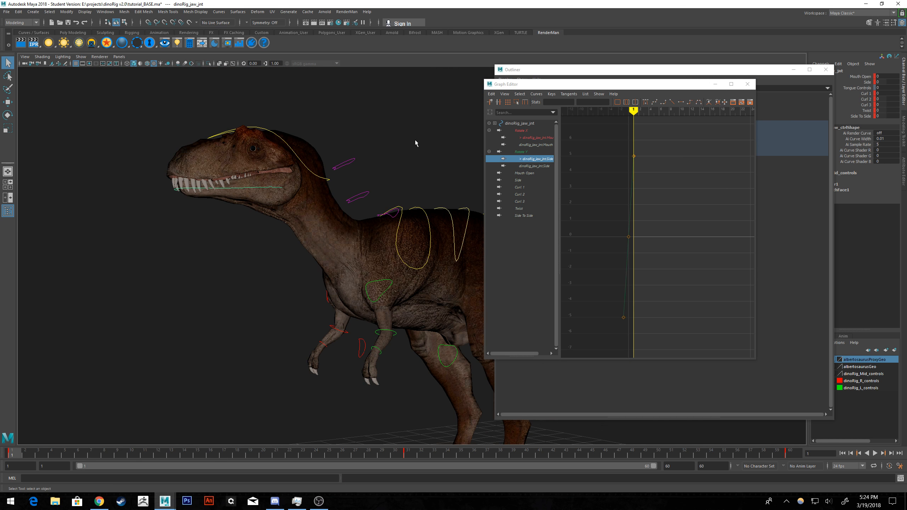
{"action": "left_click_drag", "start_coordinate": [415, 139], "coordinate": [424, 149], "text": "alt"}
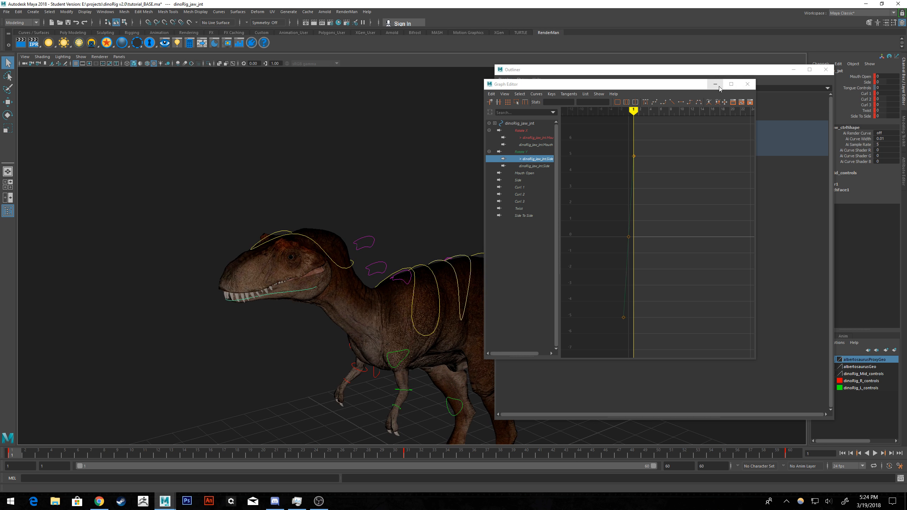
{"action": "left_click", "coordinate": [393, 152]}
{"action": "middle_click_drag", "start_coordinate": [393, 152], "coordinate": [299, 102], "text": "alt"}
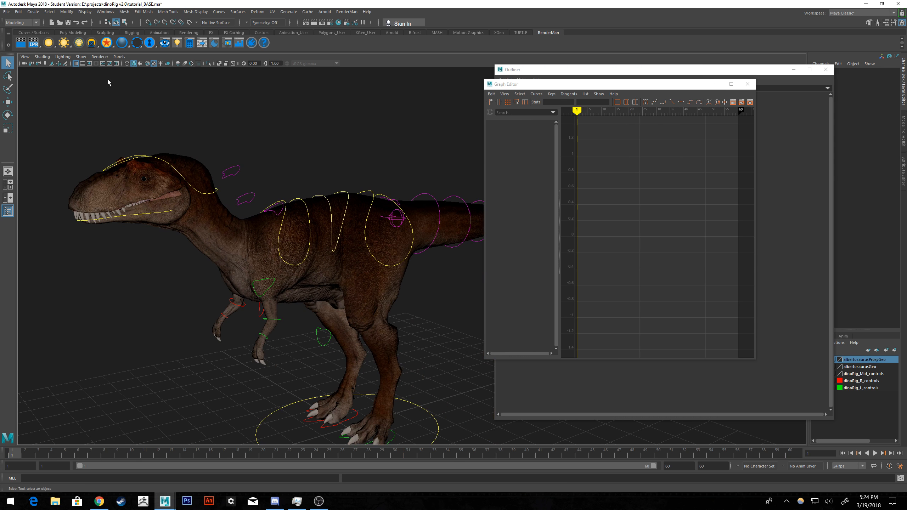
{"action": "left_click", "coordinate": [81, 56]}
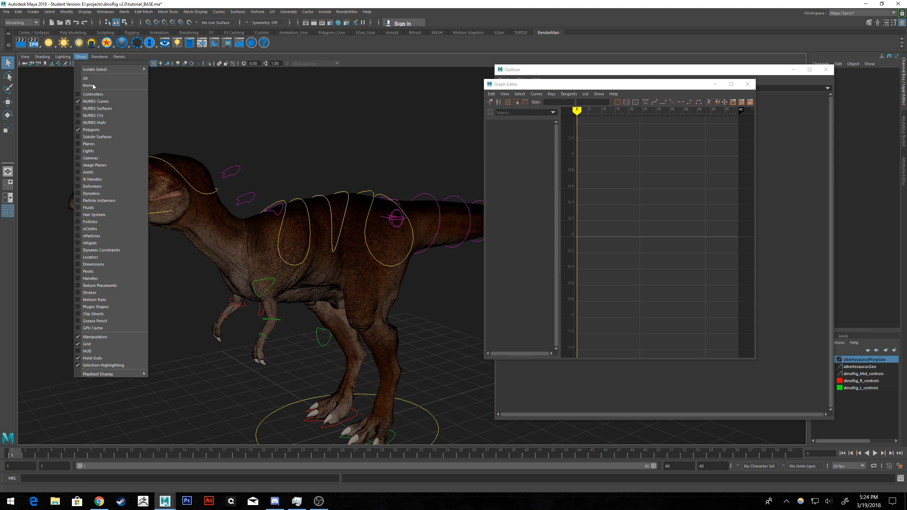
{"action": "left_click", "coordinate": [87, 129]}
{"action": "mouse_move", "coordinate": [209, 121]}
{"action": "left_mouse_down", "text": "alt"}
{"action": "mouse_move", "coordinate": [225, 131]}
{"action": "mouse_move", "coordinate": [215, 122]}
{"action": "left_mouse_up", "text": "alt"}
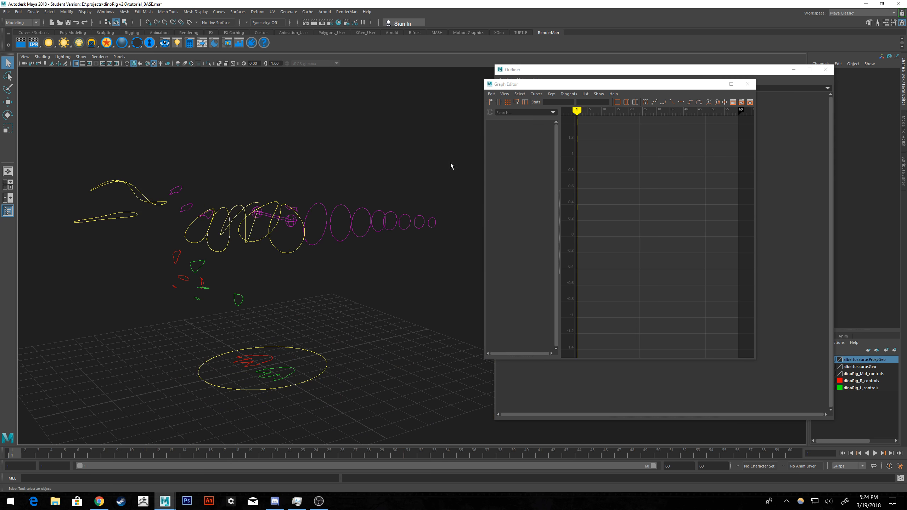
Select all the rig's control curves in the viewport and turn polygon display back on.
{"action": "left_click_drag", "start_coordinate": [473, 123], "coordinate": [45, 421]}
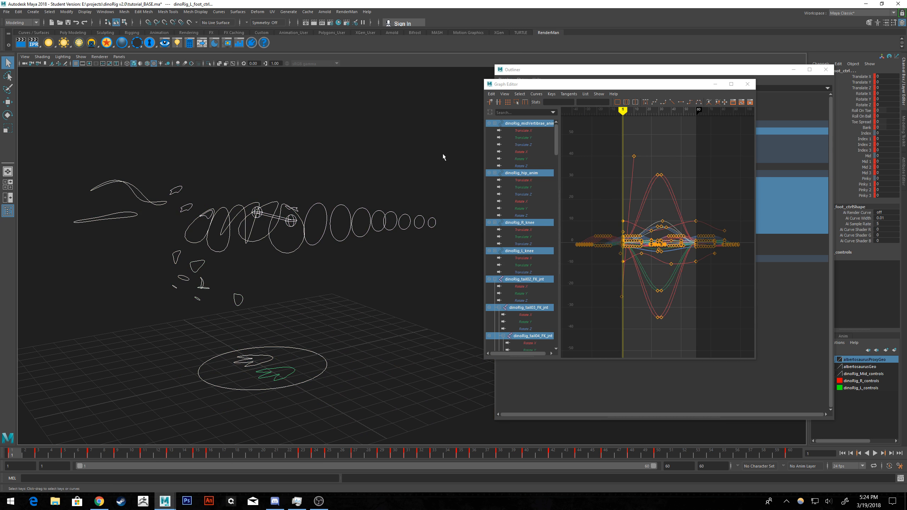
{"action": "left_click", "coordinate": [81, 56]}
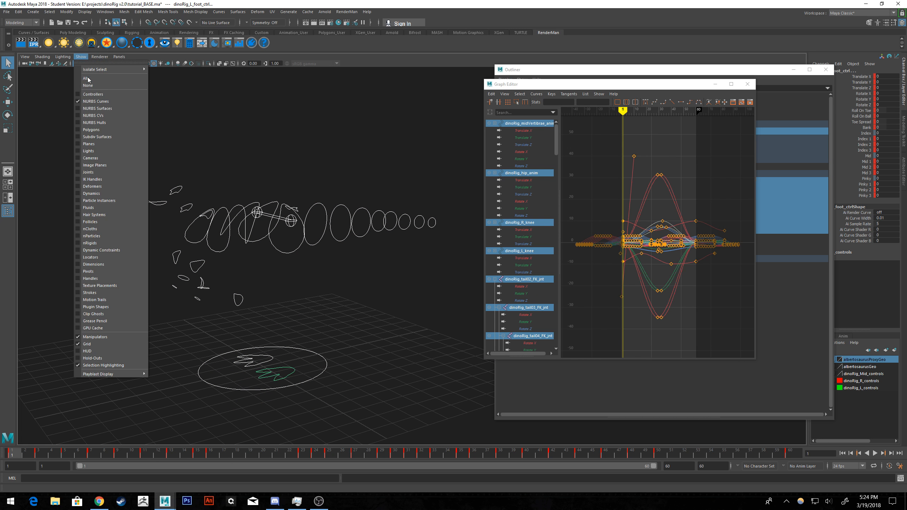
{"action": "left_click", "coordinate": [102, 130]}
{"action": "left_click_drag", "start_coordinate": [309, 214], "coordinate": [313, 184], "text": "alt"}
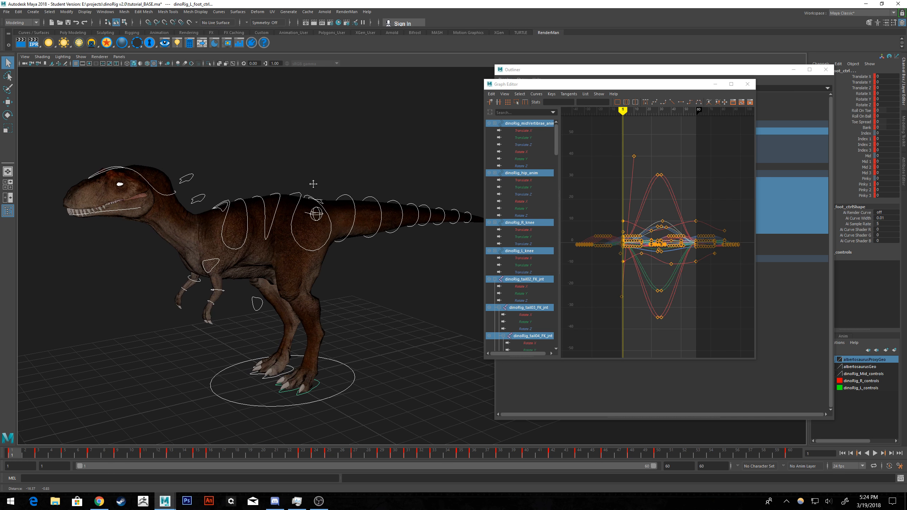
Delete every key after frame 1 on the selected controls in the Graph Editor.
{"action": "left_click_drag", "start_coordinate": [744, 126], "coordinate": [624, 344]}
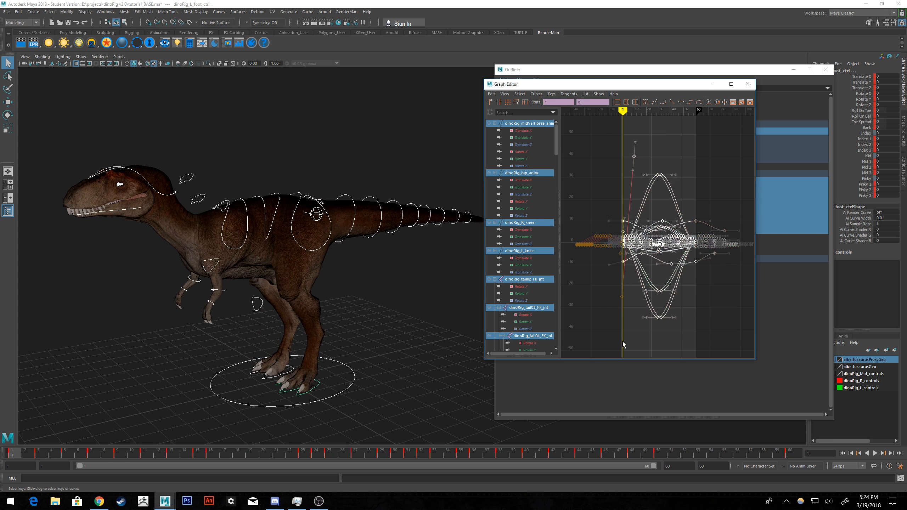
{"action": "scroll", "coordinate": [643, 255], "scroll_direction": "up", "scroll_amount": 6}
{"action": "middle_click_drag", "start_coordinate": [598, 245], "coordinate": [651, 206], "text": "alt"}
{"action": "scroll", "coordinate": [721, 210], "scroll_direction": "down", "scroll_amount": 4}
{"action": "scroll", "coordinate": [657, 211], "scroll_direction": "down", "scroll_amount": 2}
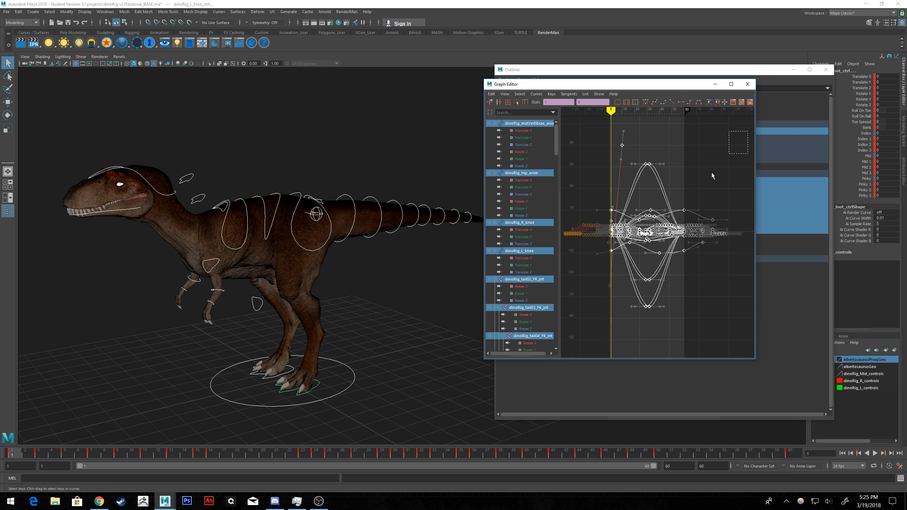
{"action": "left_click_drag", "start_coordinate": [711, 172], "coordinate": [612, 339]}
{"action": "scroll", "coordinate": [607, 256], "scroll_direction": "up", "scroll_amount": 3}
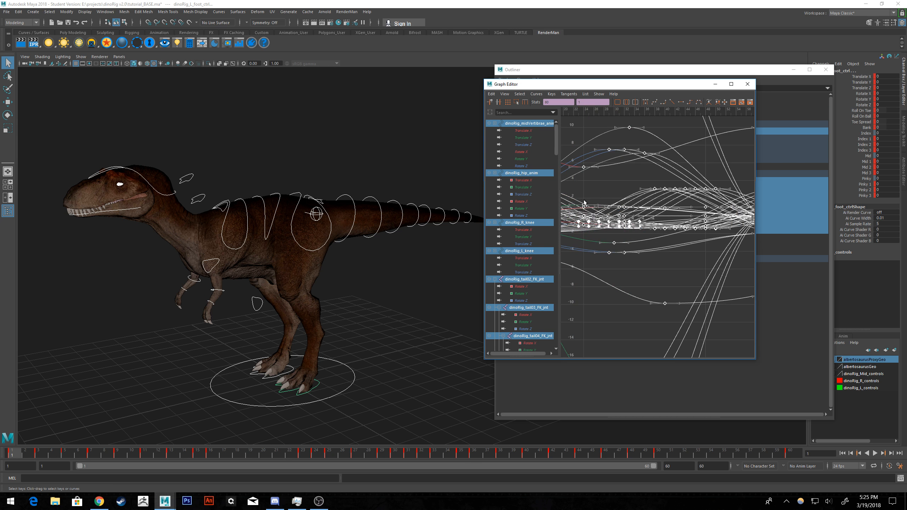
{"action": "middle_click_drag", "start_coordinate": [583, 201], "coordinate": [778, 169], "text": "alt"}
{"action": "scroll", "coordinate": [666, 176], "scroll_direction": "up", "scroll_amount": 1}
{"action": "middle_click_drag", "start_coordinate": [647, 172], "coordinate": [689, 195], "text": "alt"}
{"action": "key", "text": "Delete"}
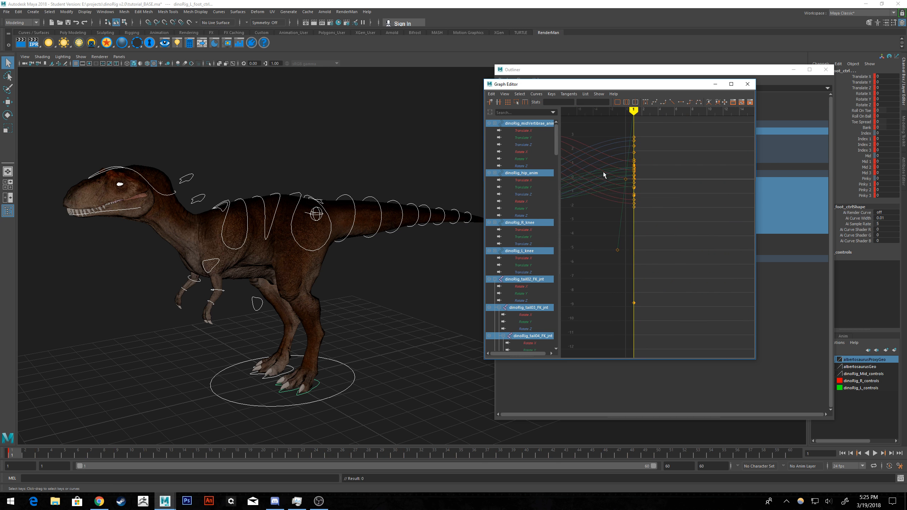
Delete the block of keys before frame 1 on all the selected controls' curves.
{"action": "middle_click_drag", "start_coordinate": [603, 172], "coordinate": [729, 225], "text": "alt"}
{"action": "scroll", "coordinate": [707, 214], "scroll_direction": "down", "scroll_amount": 3}
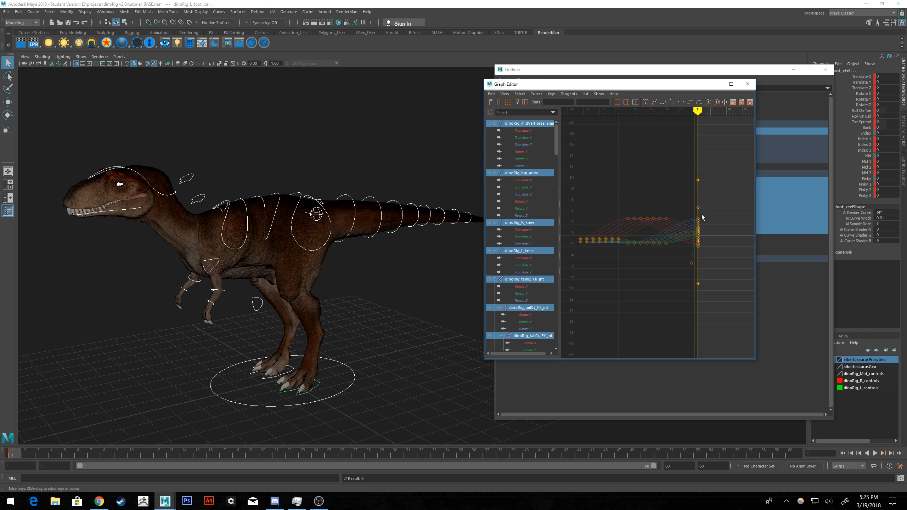
{"action": "left_click_drag", "start_coordinate": [672, 165], "coordinate": [568, 281]}
{"action": "key", "text": "Delete"}
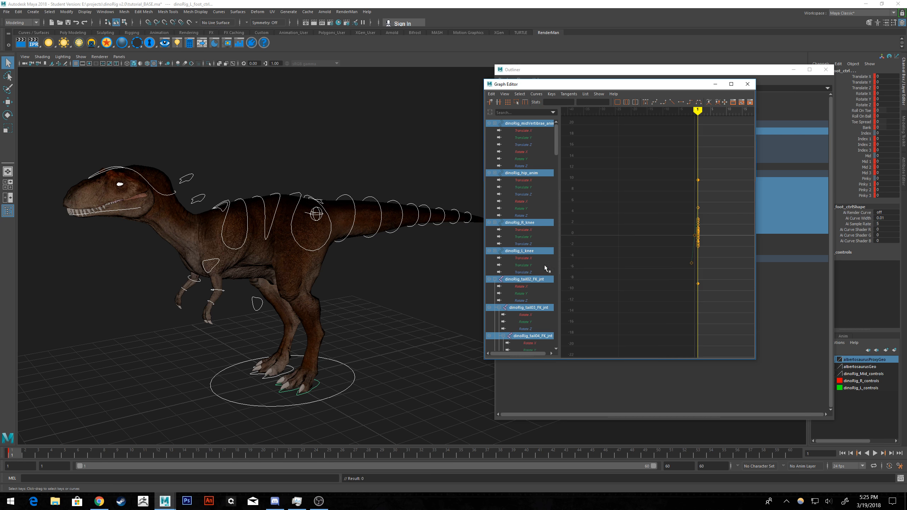
{"action": "scroll", "coordinate": [697, 242], "scroll_direction": "up", "scroll_amount": 4}
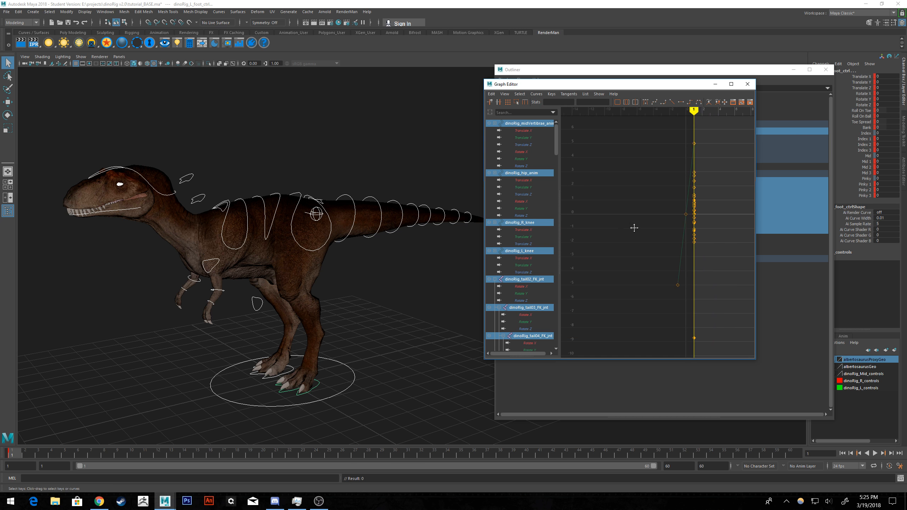
{"action": "middle_click_drag", "start_coordinate": [634, 228], "coordinate": [617, 228], "text": "alt"}
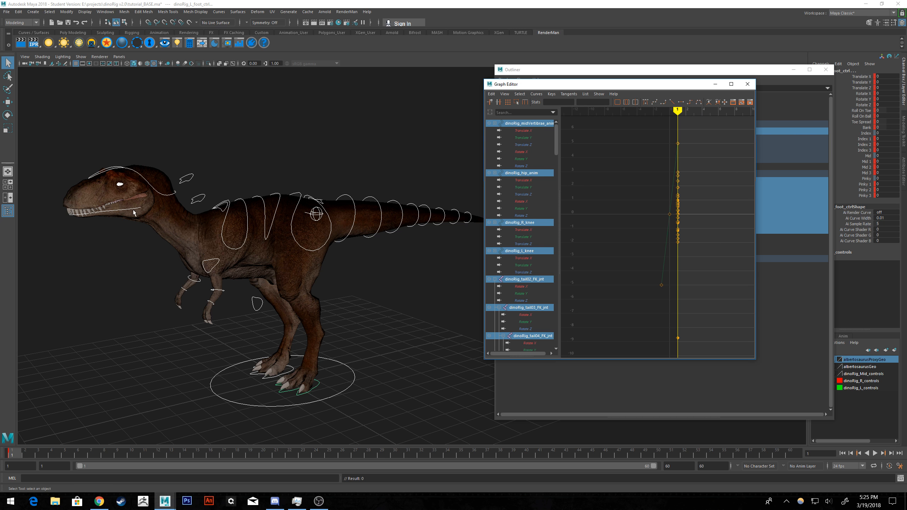
Select only the jaw control and delete its isolated Rotate X key at the lowest value in the Graph Editor.
{"action": "left_click", "coordinate": [136, 255]}
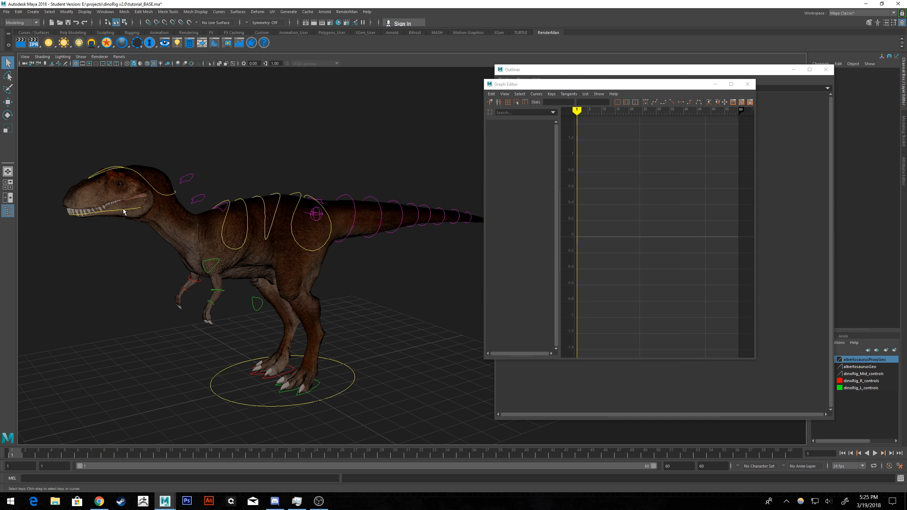
{"action": "left_click", "coordinate": [123, 211]}
{"action": "key", "text": "e"}
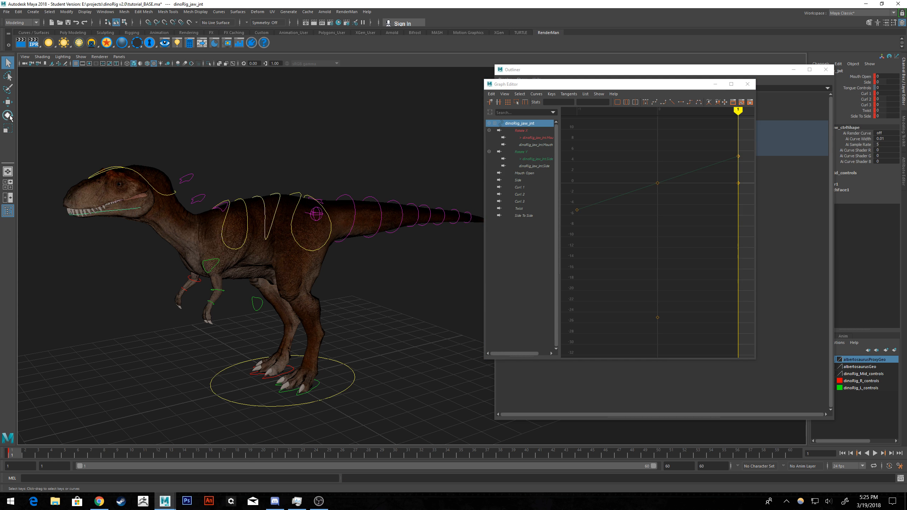
{"action": "key", "text": "w"}
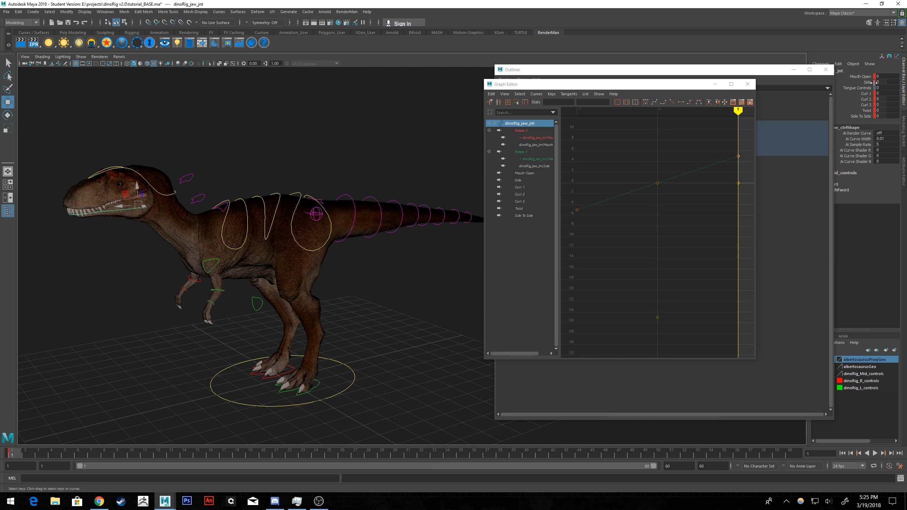
{"action": "middle_click_drag", "start_coordinate": [315, 132], "coordinate": [331, 137], "text": "alt"}
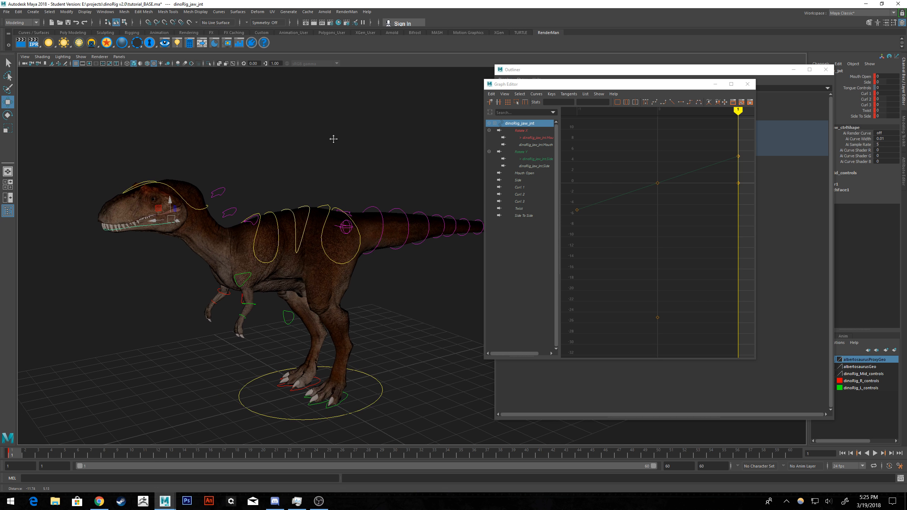
{"action": "left_click", "coordinate": [277, 169]}
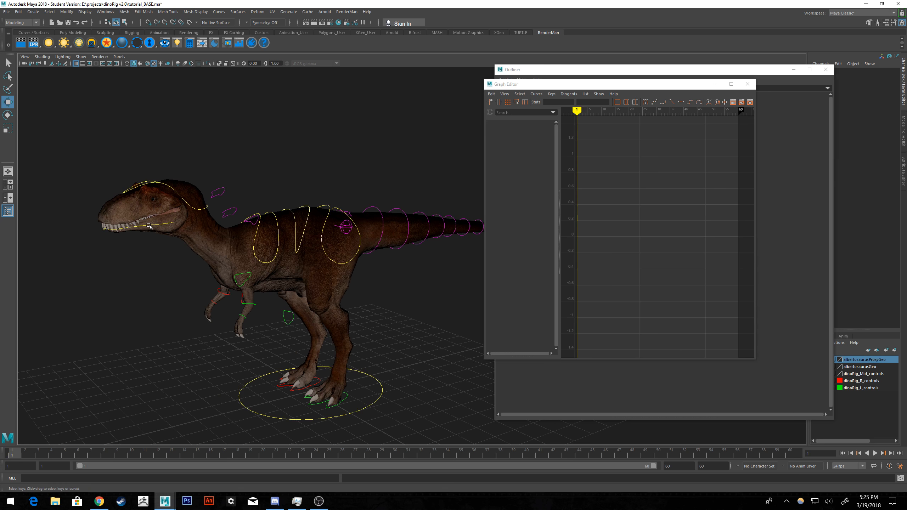
{"action": "left_click", "coordinate": [148, 225]}
{"action": "key", "text": "f"}
{"action": "scroll", "coordinate": [639, 216], "scroll_direction": "down", "scroll_amount": 5}
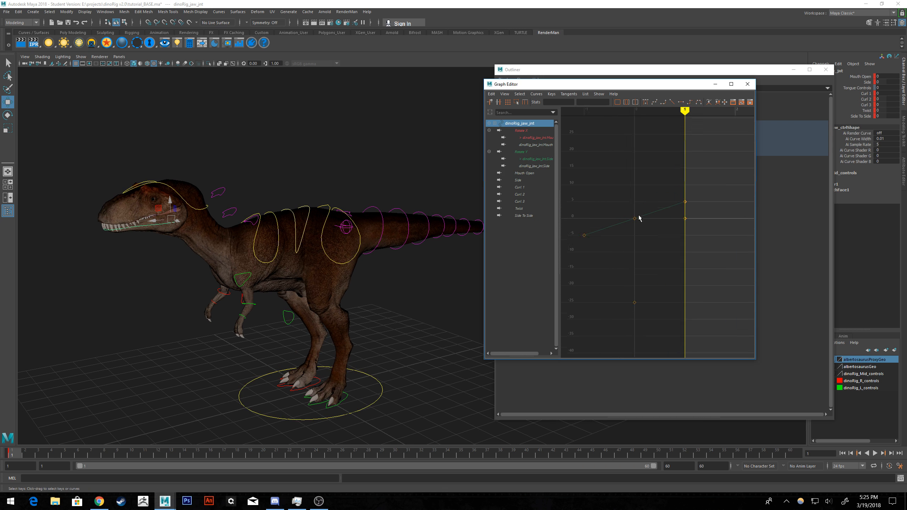
{"action": "left_click_drag", "start_coordinate": [631, 275], "coordinate": [609, 292]}
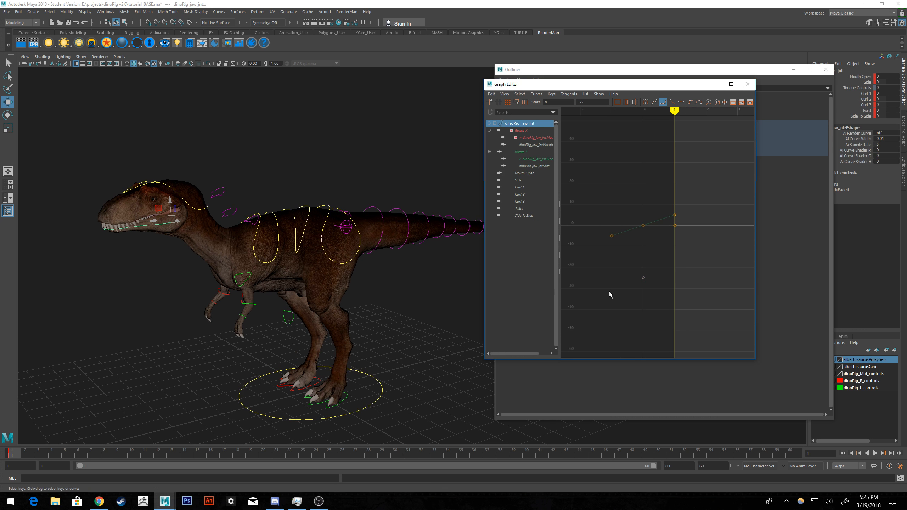
{"action": "key", "text": "Delete"}
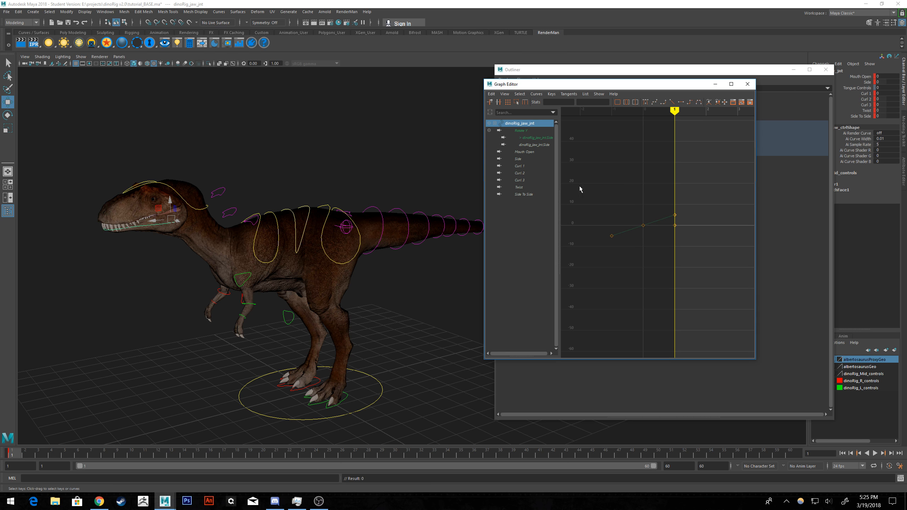
Reselect all the rig controls with polygons temporarily hidden and check their remaining curves in the Graph Editor.
{"action": "left_click", "coordinate": [395, 187]}
{"action": "left_click", "coordinate": [81, 57]}
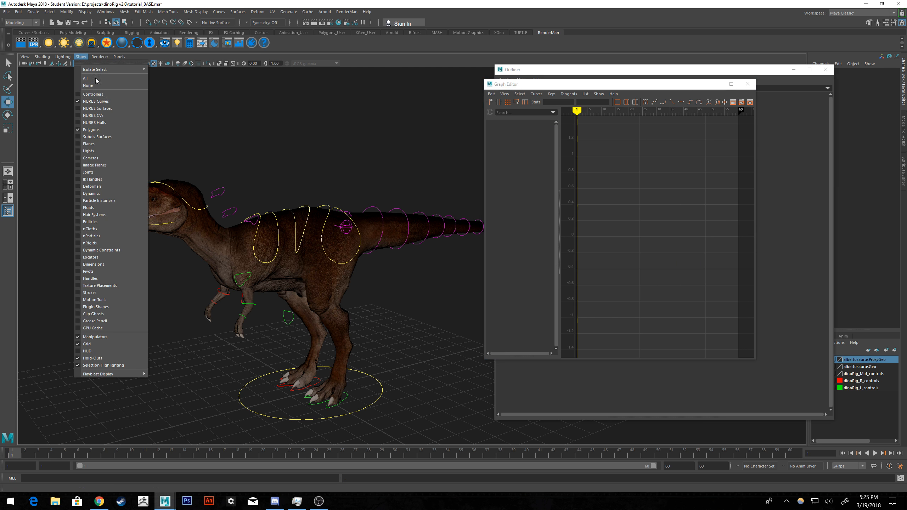
{"action": "left_click", "coordinate": [92, 130]}
{"action": "left_click_drag", "start_coordinate": [239, 125], "coordinate": [281, 131], "text": "alt"}
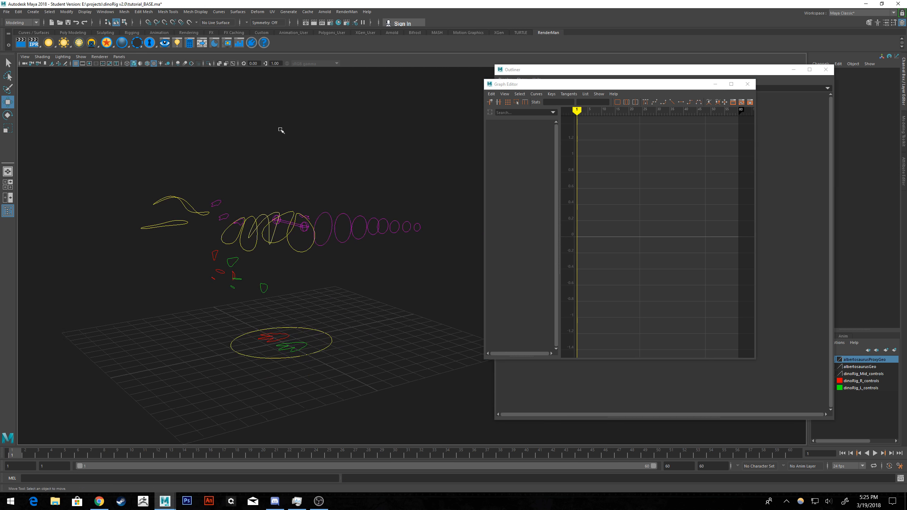
{"action": "left_click_drag", "start_coordinate": [451, 134], "coordinate": [114, 377]}
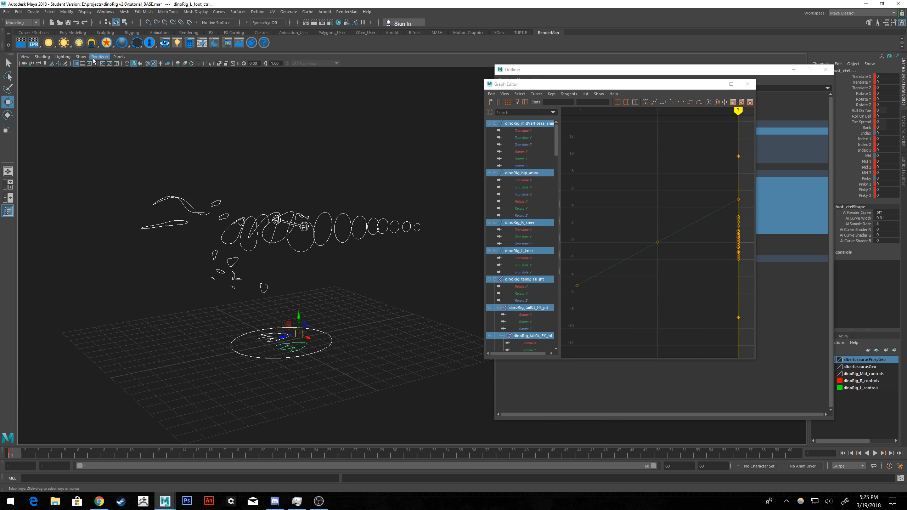
{"action": "left_click", "coordinate": [81, 56]}
{"action": "left_click", "coordinate": [92, 128]}
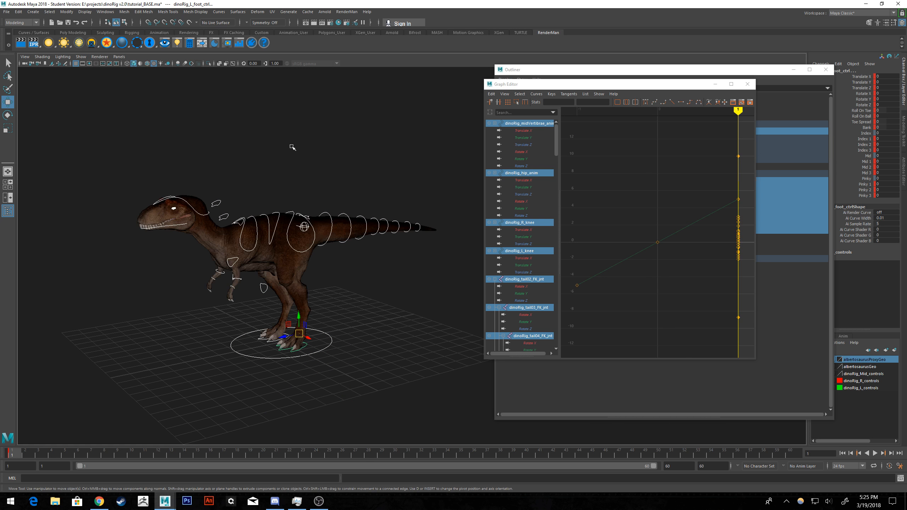
{"action": "right_click_drag", "start_coordinate": [292, 147], "coordinate": [308, 197], "text": "alt"}
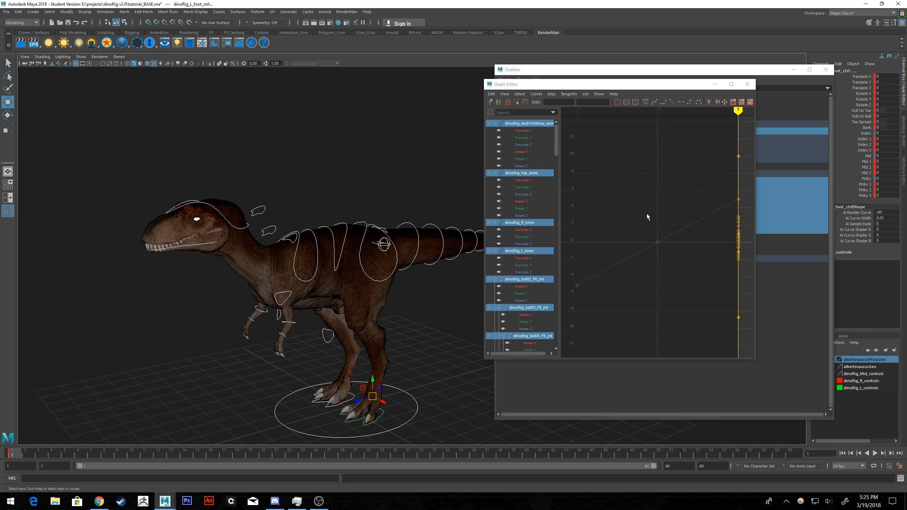
{"action": "scroll", "coordinate": [539, 216], "scroll_direction": "down", "scroll_amount": 10}
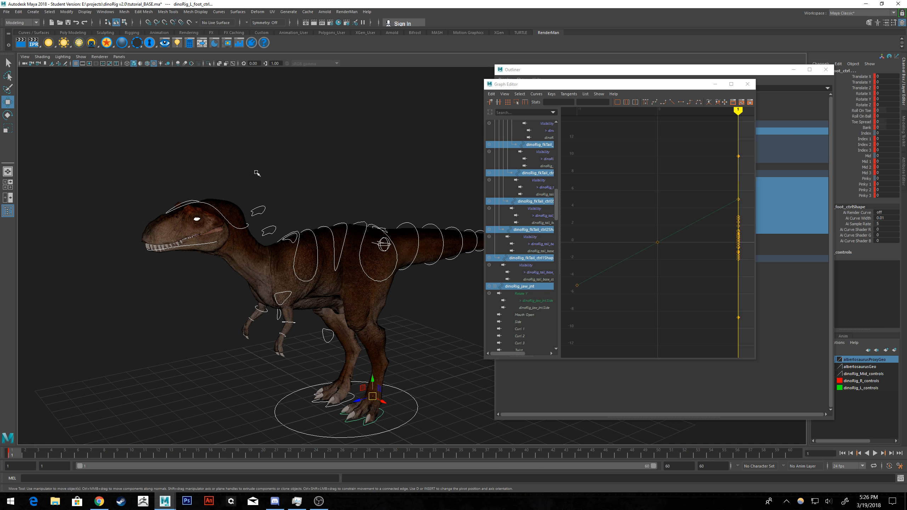
Clear the selection, move the editor windows out of the way, and play the timeline before returning to frame 1.
{"action": "middle_click_drag", "start_coordinate": [300, 161], "coordinate": [253, 101], "text": "alt"}
{"action": "left_click", "coordinate": [347, 107]}
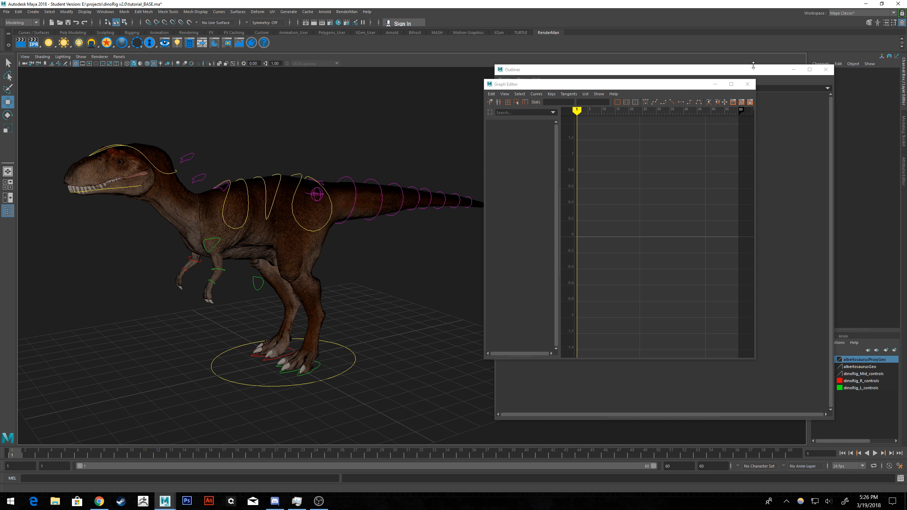
{"action": "left_click", "coordinate": [715, 83]}
{"action": "left_click", "coordinate": [874, 453]}
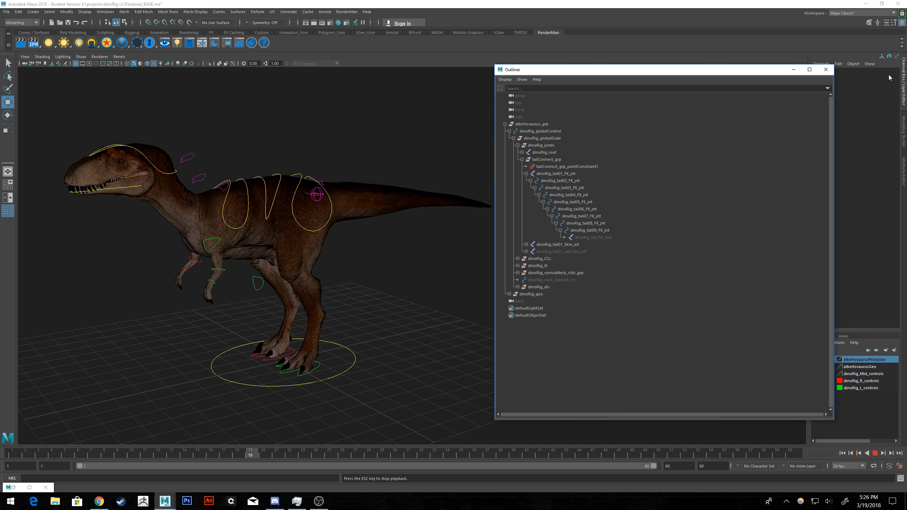
{"action": "left_click_drag", "start_coordinate": [781, 71], "coordinate": [906, 73]}
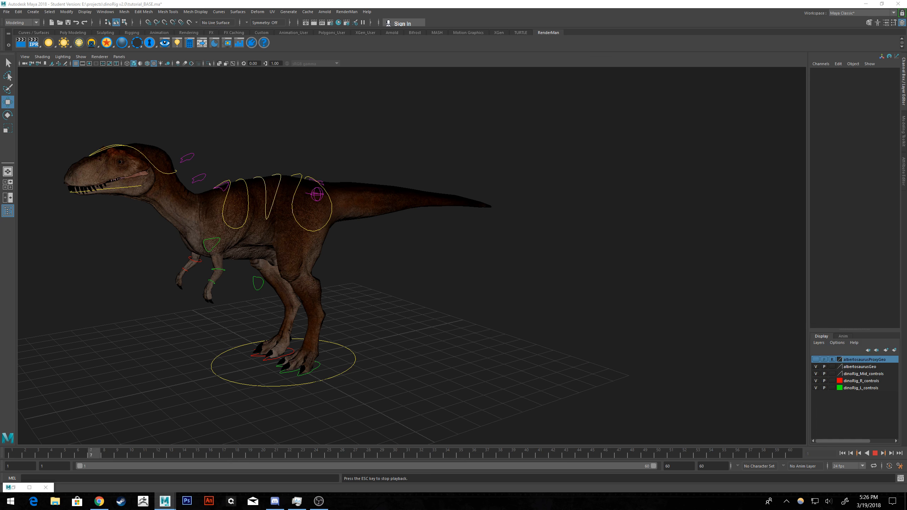
{"action": "left_click", "coordinate": [874, 453]}
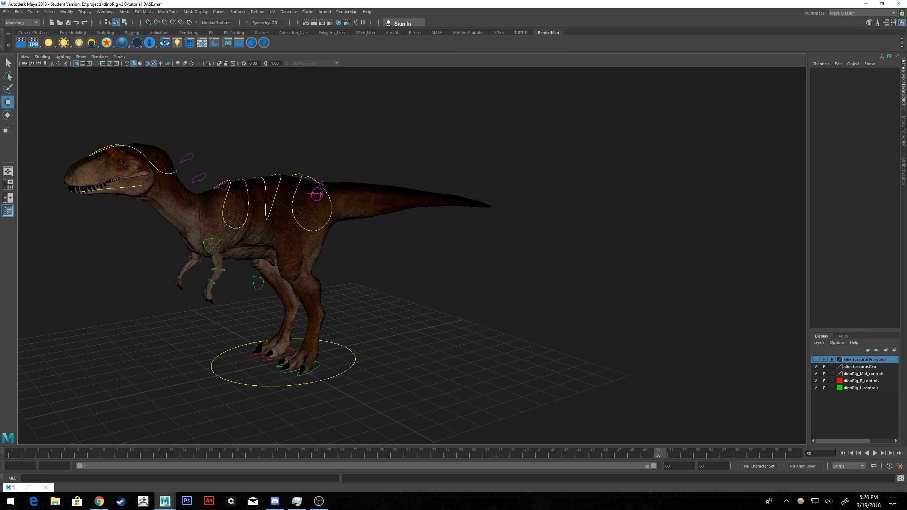
{"action": "left_click", "coordinate": [841, 453]}
Restore the minimized Graph Editor and move its window off the viewport.
{"action": "middle_click_drag", "start_coordinate": [472, 217], "coordinate": [558, 228], "text": "alt"}
{"action": "scroll", "coordinate": [585, 242], "scroll_direction": "up", "scroll_amount": 3}
{"action": "left_click_drag", "start_coordinate": [600, 257], "coordinate": [581, 249], "text": "alt"}
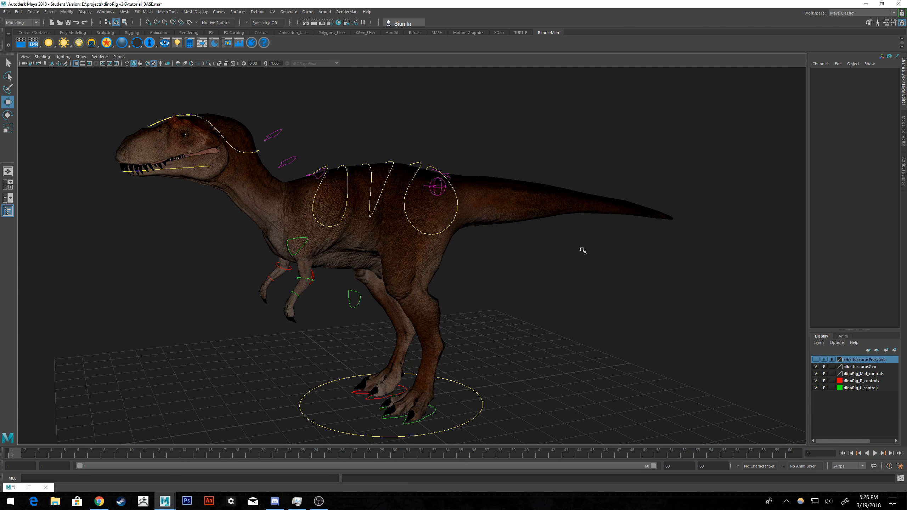
{"action": "left_click_drag", "start_coordinate": [405, 189], "coordinate": [412, 189], "text": "alt"}
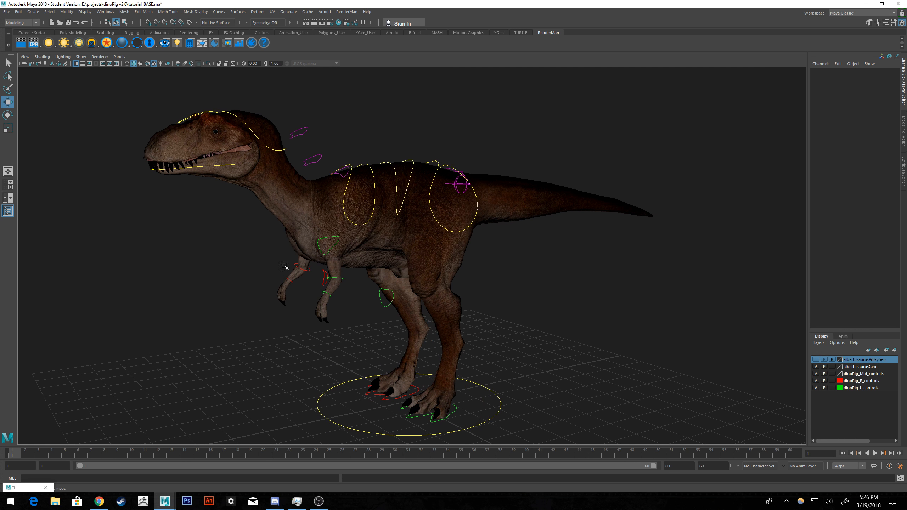
{"action": "left_click", "coordinate": [13, 487]}
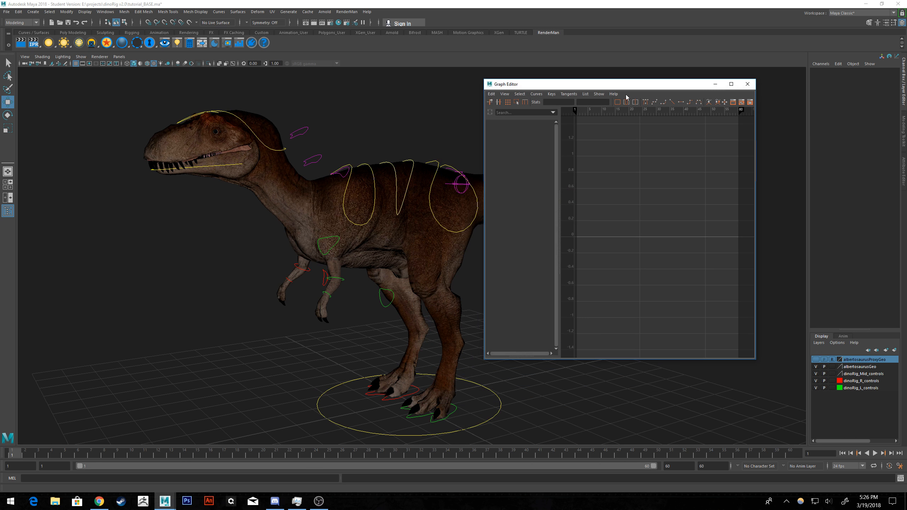
{"action": "left_click_drag", "start_coordinate": [619, 86], "coordinate": [906, 107]}
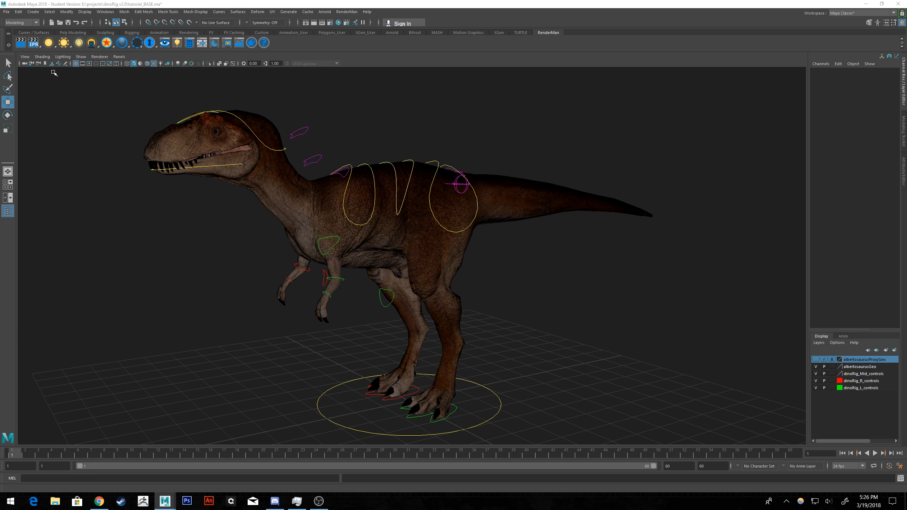
Save the scene under its existing file name.
{"action": "left_click", "coordinate": [7, 11]}
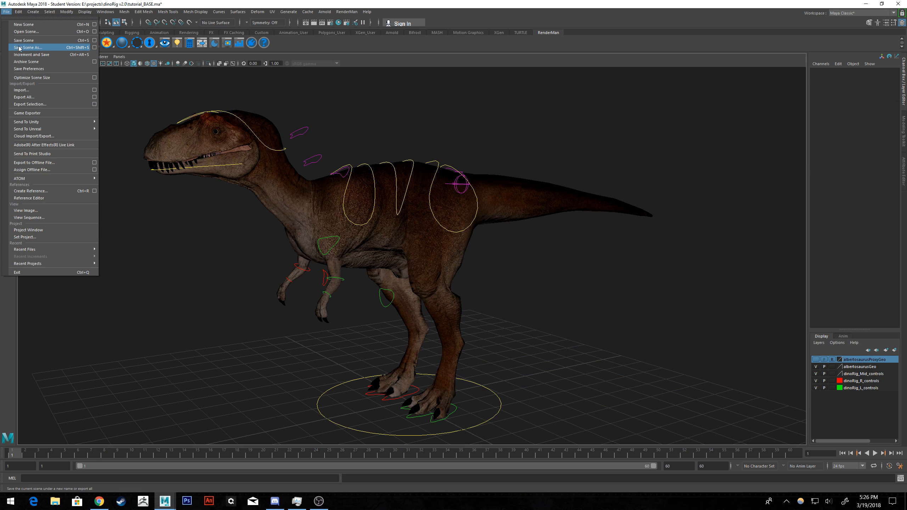
{"action": "left_click", "coordinate": [20, 41]}
{"action": "left_click", "coordinate": [443, 256]}
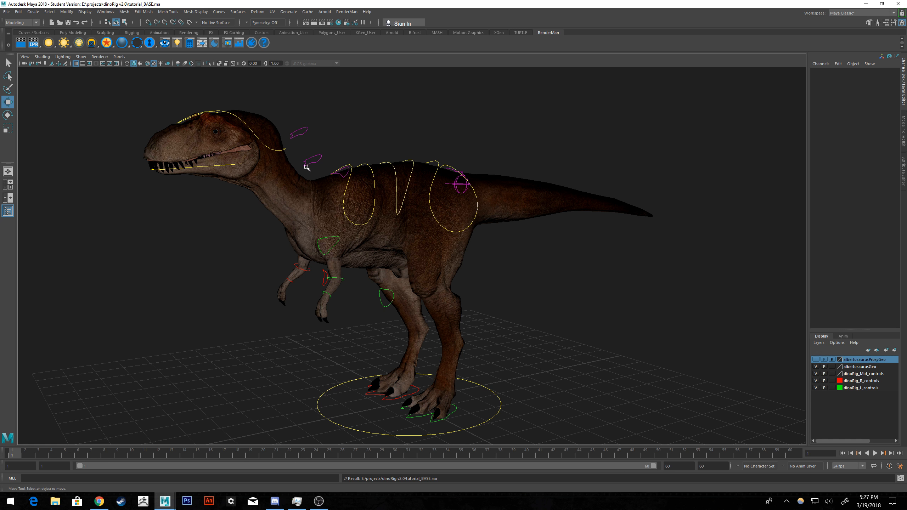
Hide polygons in the viewport and unhide the tail controls.
{"action": "scroll", "coordinate": [400, 181], "scroll_direction": "down", "scroll_amount": 2}
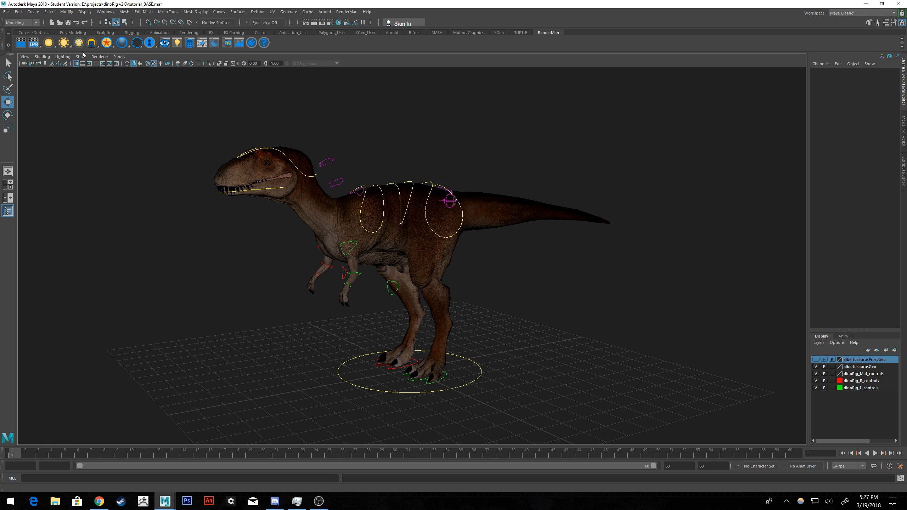
{"action": "left_click", "coordinate": [81, 56]}
{"action": "left_click", "coordinate": [93, 130]}
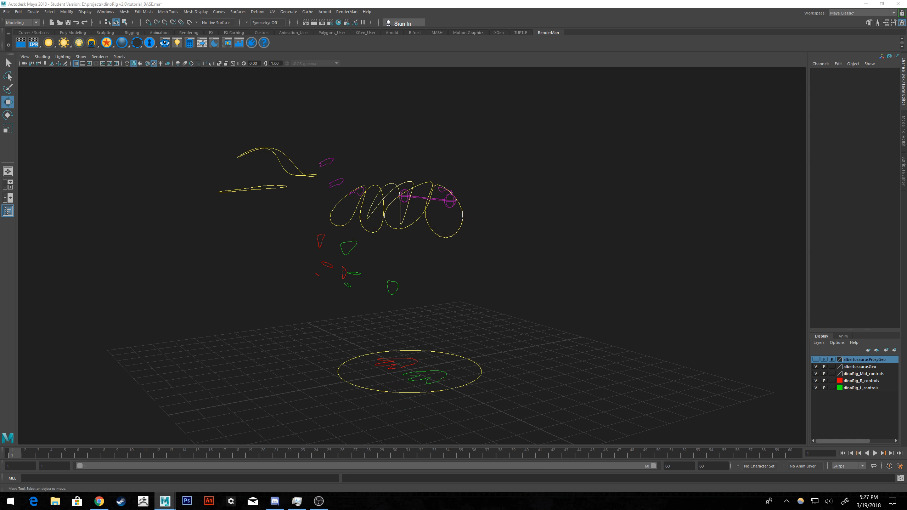
{"action": "key", "text": "shift+h"}
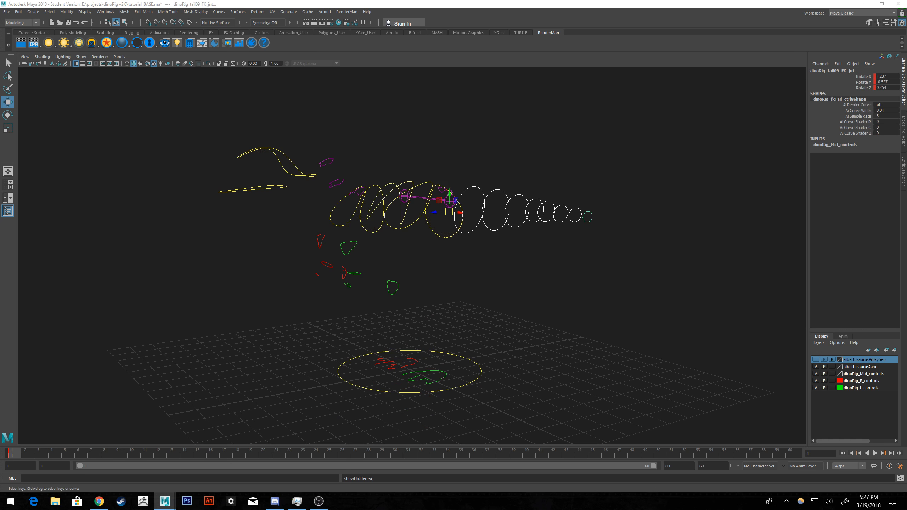
Replace the tail selection with a selection of all the rig's control curves.
{"action": "left_click", "coordinate": [702, 348]}
{"action": "middle_click_drag", "start_coordinate": [647, 275], "coordinate": [624, 299], "text": "alt"}
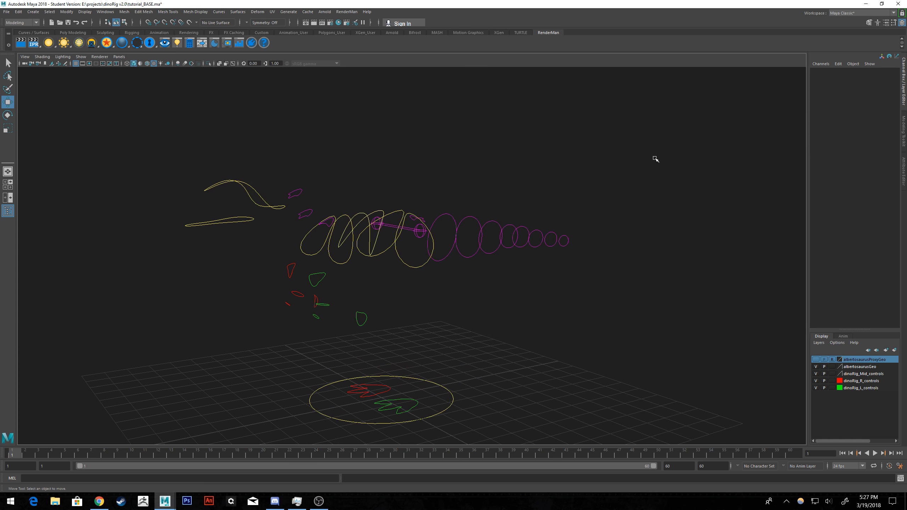
{"action": "left_click_drag", "start_coordinate": [656, 131], "coordinate": [120, 430]}
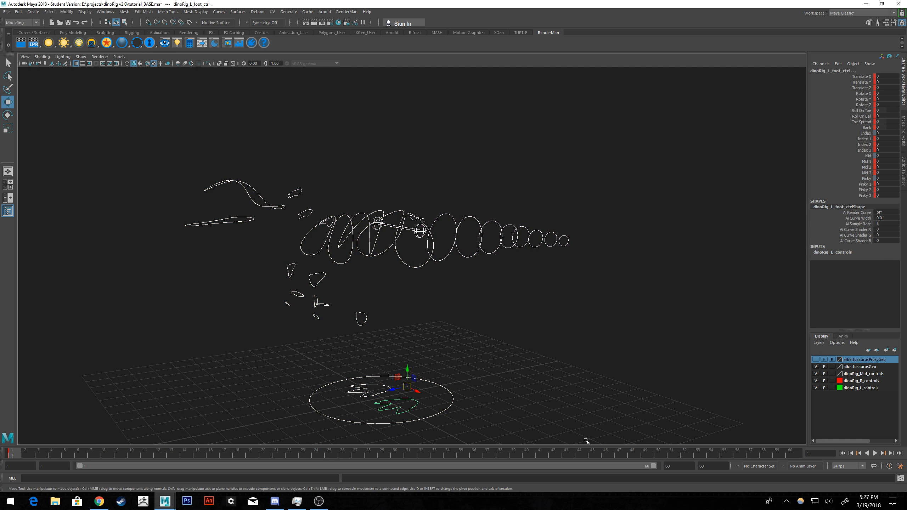
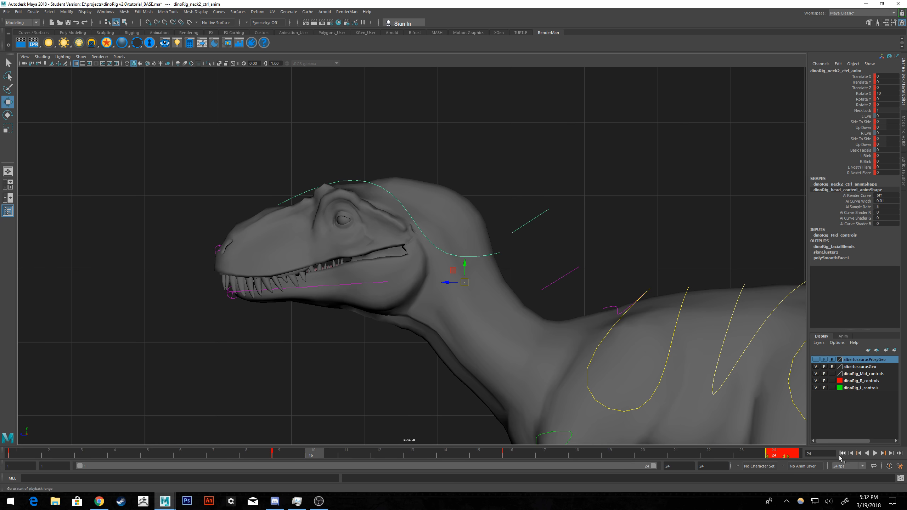
Play back the head and neck animation, return to the first frame, and clear the control selection.
{"action": "left_click", "coordinate": [874, 453]}
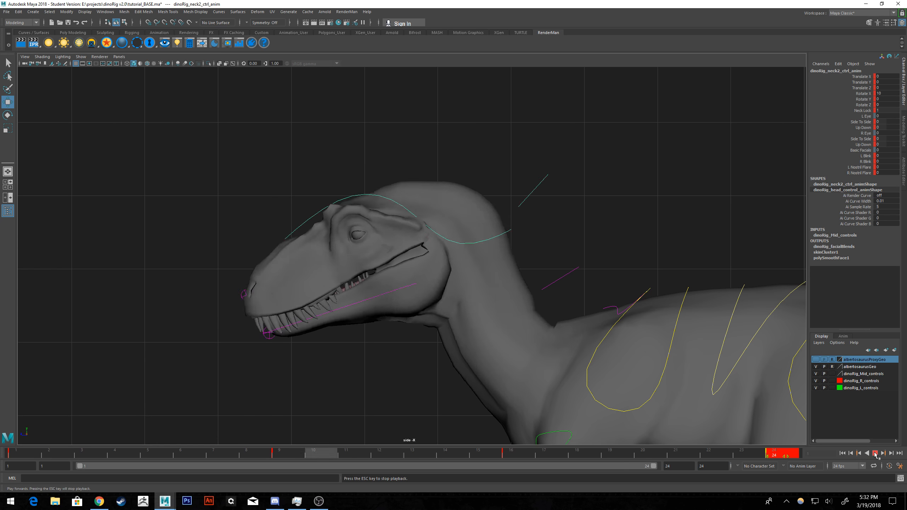
{"action": "left_click", "coordinate": [875, 454]}
{"action": "left_click", "coordinate": [843, 454]}
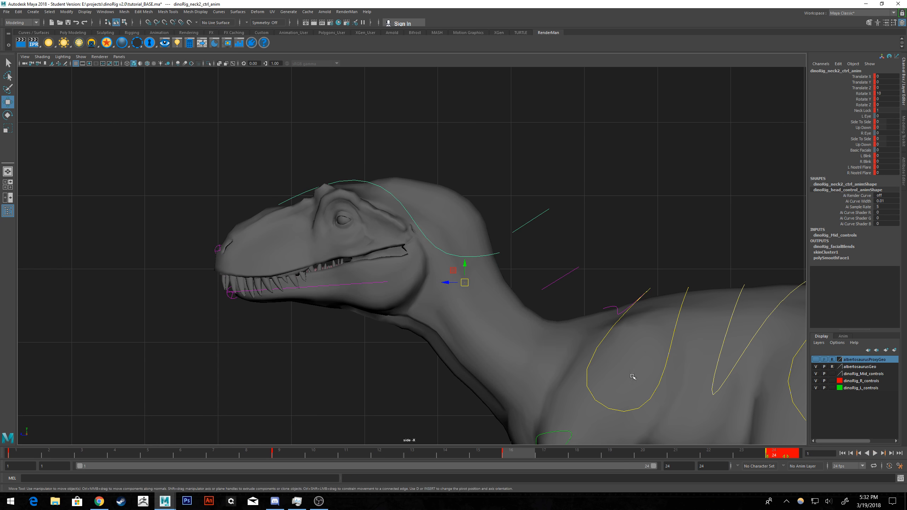
{"action": "left_click", "coordinate": [625, 237]}
{"action": "middle_click_drag", "start_coordinate": [624, 232], "coordinate": [605, 210], "text": "alt"}
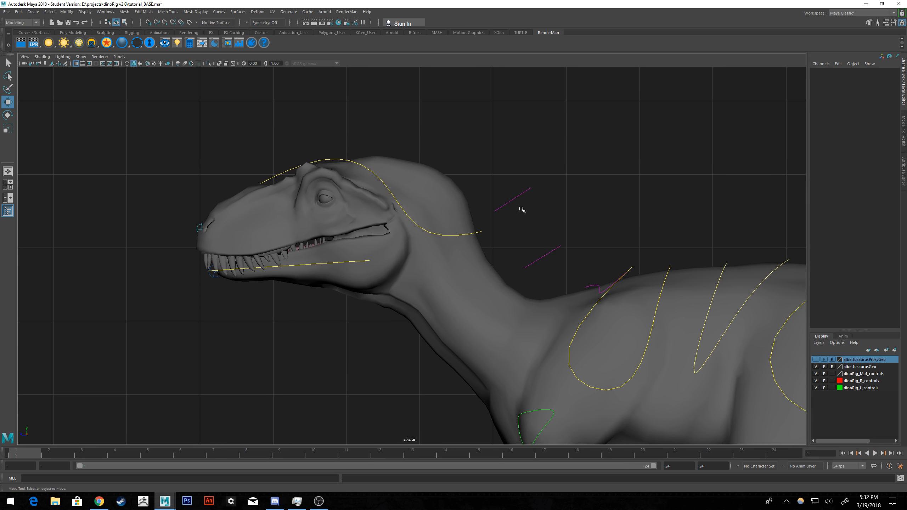
Select the head control, rotate it to about 5.7 in X at frame 11, and set a key.
{"action": "left_click", "coordinate": [336, 264]}
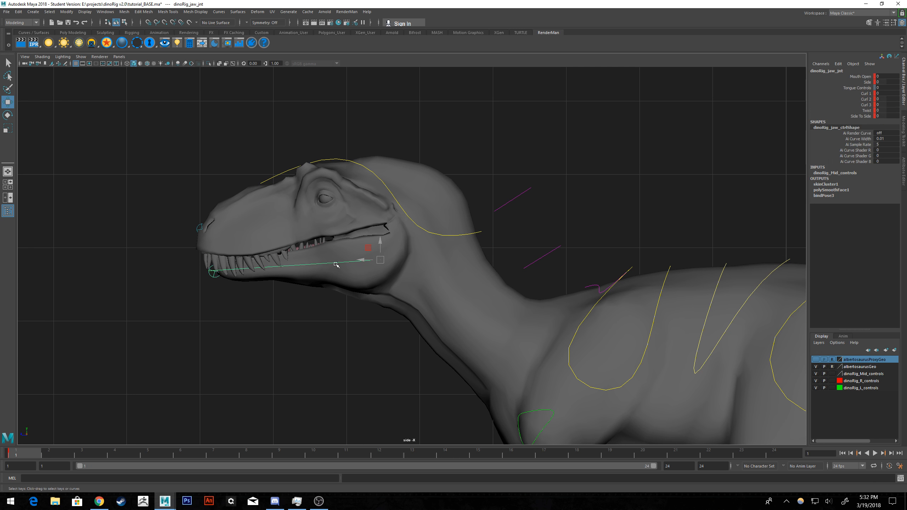
{"action": "left_click", "coordinate": [368, 170]}
{"action": "left_click", "coordinate": [8, 114]}
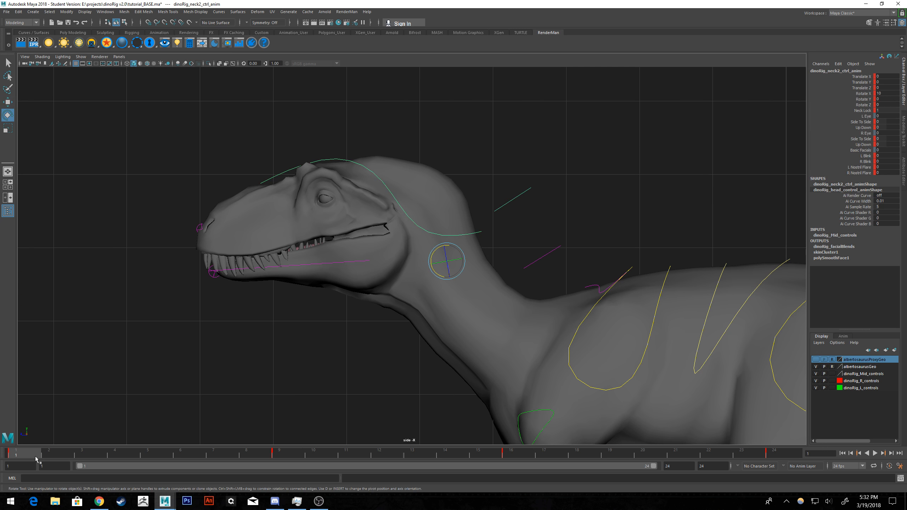
{"action": "key", "text": "alt+v"}
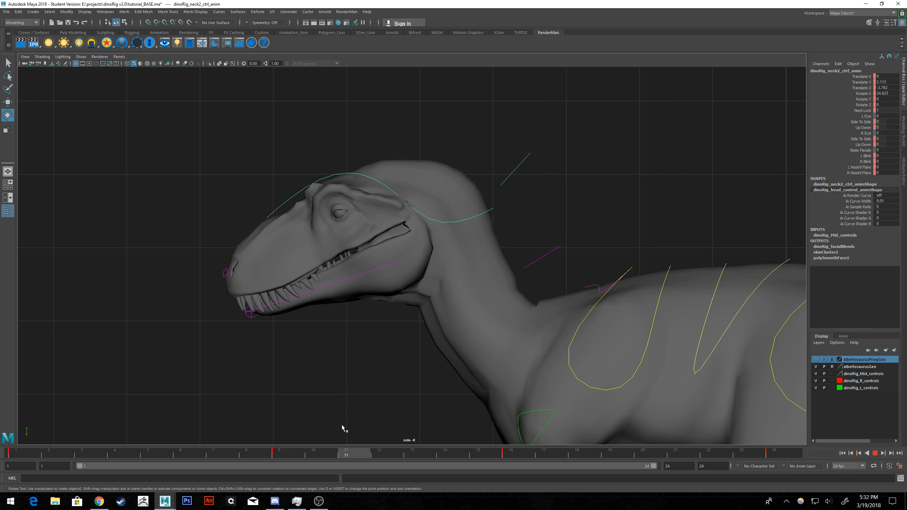
{"action": "key", "text": "alt+v"}
{"action": "left_click_drag", "start_coordinate": [454, 236], "coordinate": [459, 233]}
{"action": "key", "text": "s"}
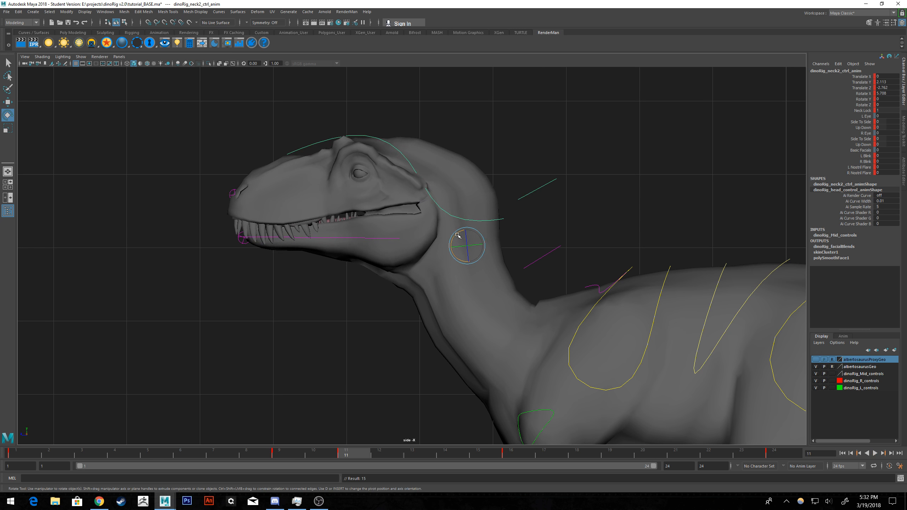
Rotate the head down to about 48 in X at frame 18, key it, and shift that key to frame 19.
{"action": "left_click_drag", "start_coordinate": [257, 457], "coordinate": [581, 437]}
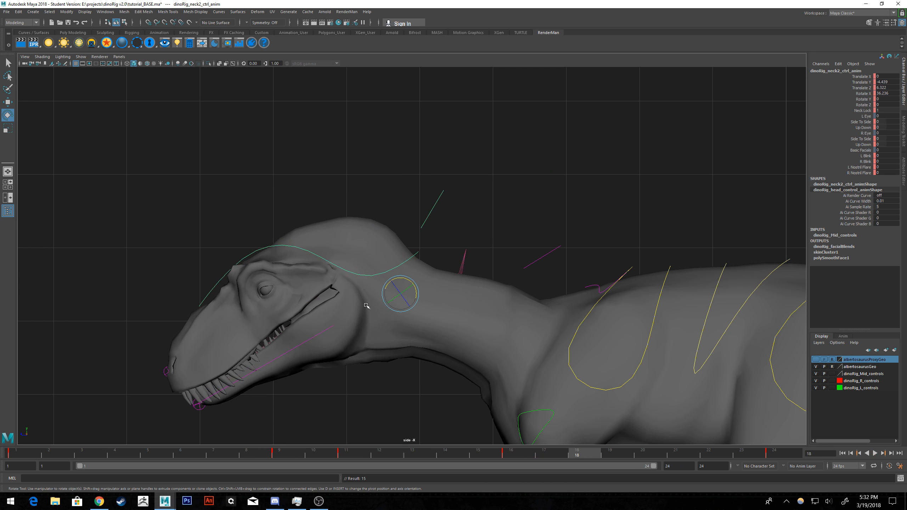
{"action": "left_click_drag", "start_coordinate": [409, 280], "coordinate": [406, 280]}
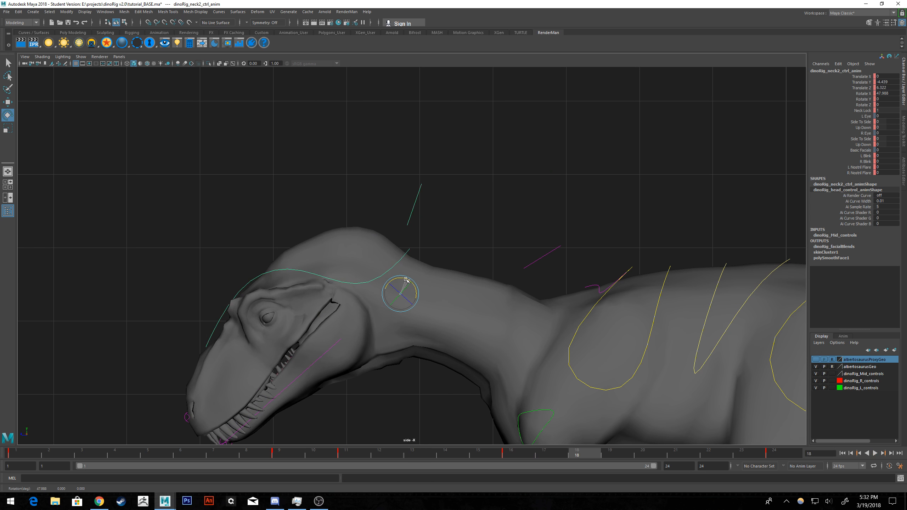
{"action": "key", "text": "s"}
{"action": "left_click", "coordinate": [582, 459], "text": "shift"}
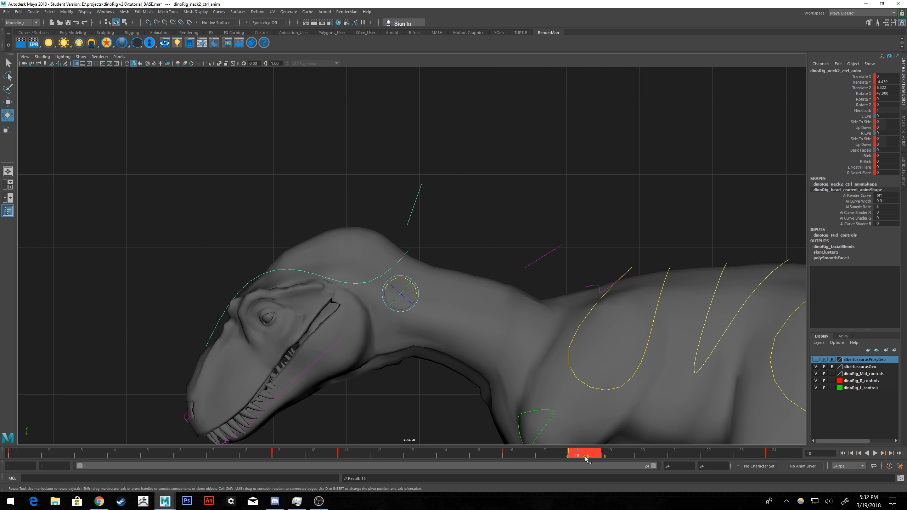
{"action": "left_click_drag", "start_coordinate": [588, 455], "coordinate": [596, 453]}
Play back the head animation from the first frame to check the new keys.
{"action": "key", "text": "alt+v"}
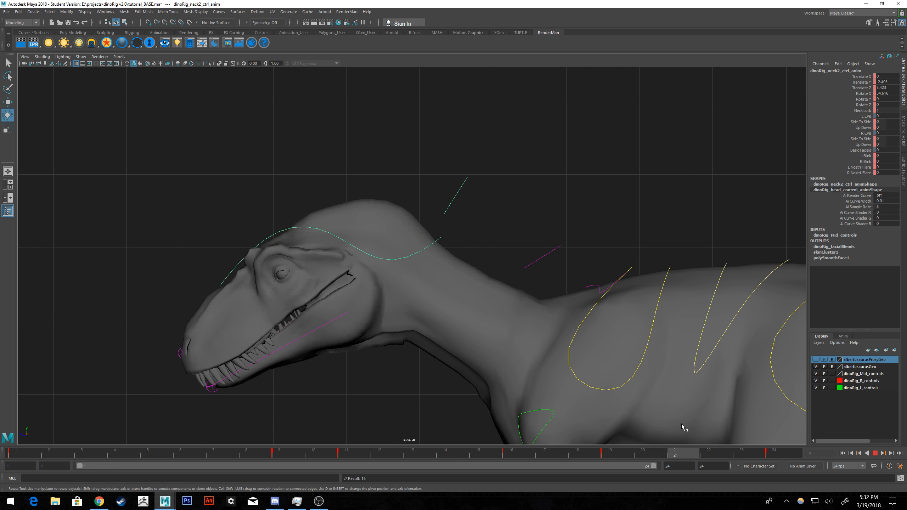
{"action": "left_click", "coordinate": [842, 453]}
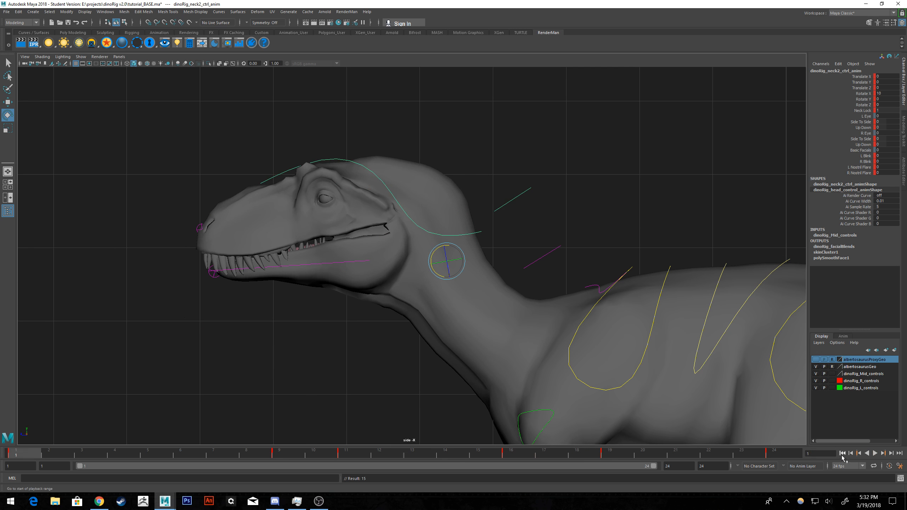
{"action": "left_click", "coordinate": [874, 453]}
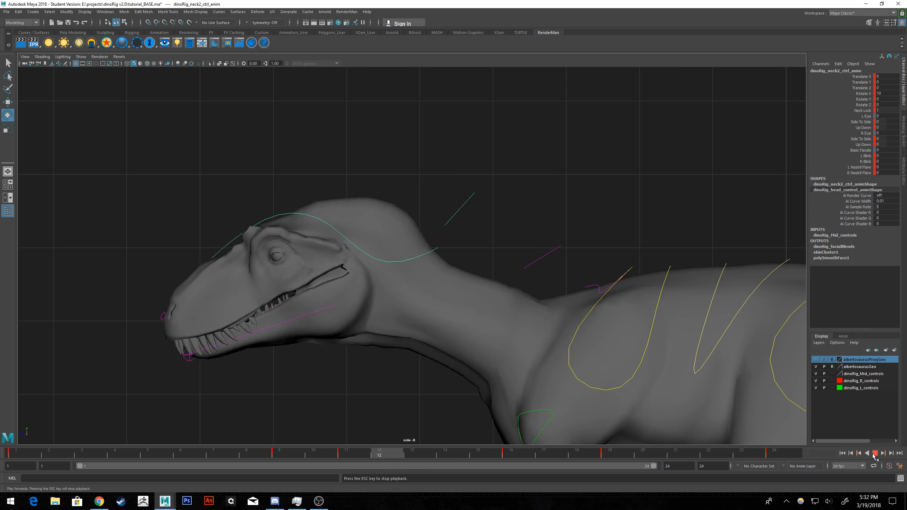
{"action": "key", "text": "Escape"}
Move the frame 9 key to frame 8 and re-key the head at frame 11 rotated to about 9.5 in X.
{"action": "left_click", "coordinate": [281, 453], "text": "shift"}
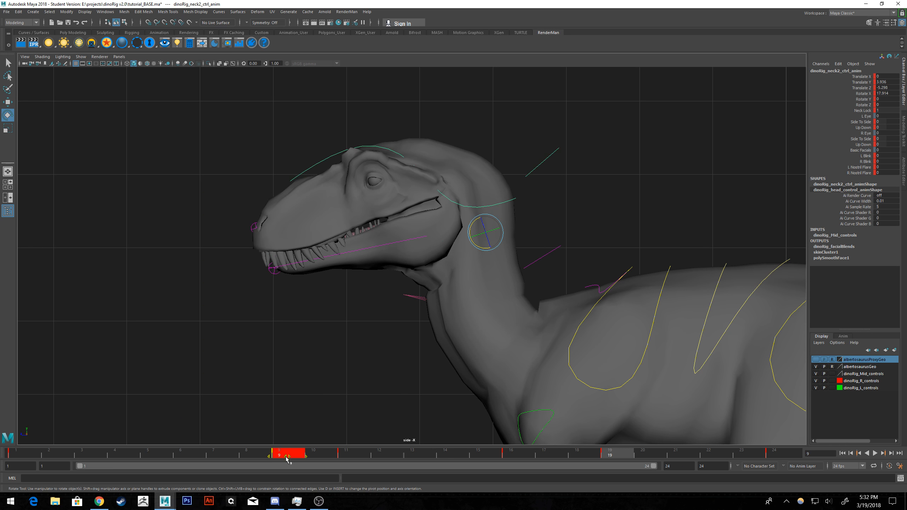
{"action": "left_click_drag", "start_coordinate": [286, 457], "coordinate": [262, 457]}
{"action": "left_click", "coordinate": [349, 457]}
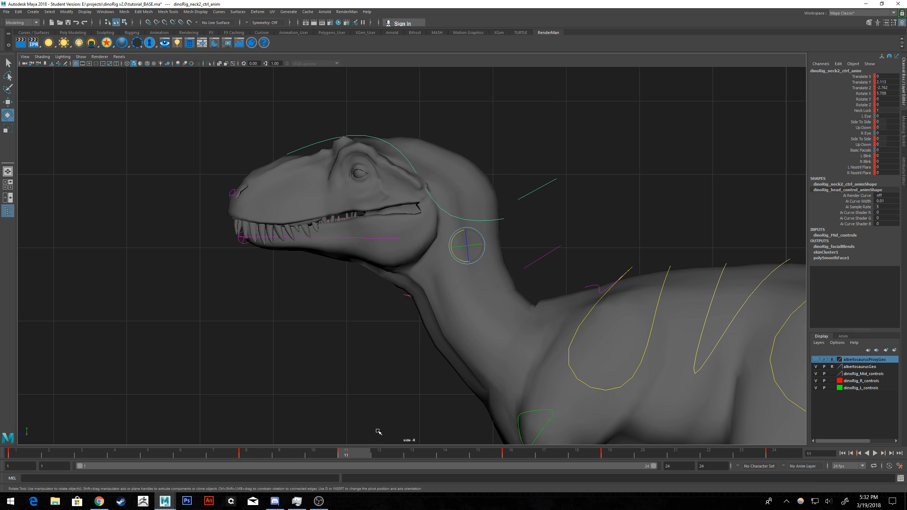
{"action": "left_click", "coordinate": [456, 238]}
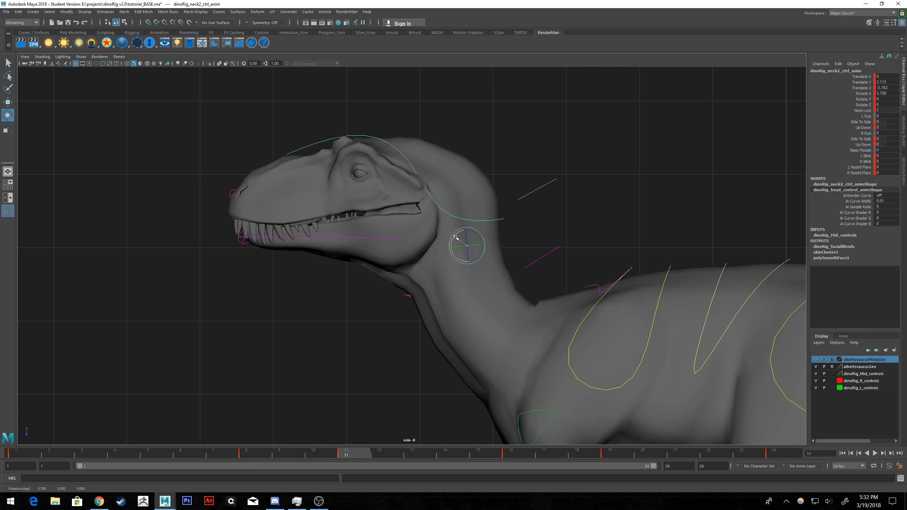
{"action": "left_click_drag", "start_coordinate": [456, 238], "coordinate": [454, 237]}
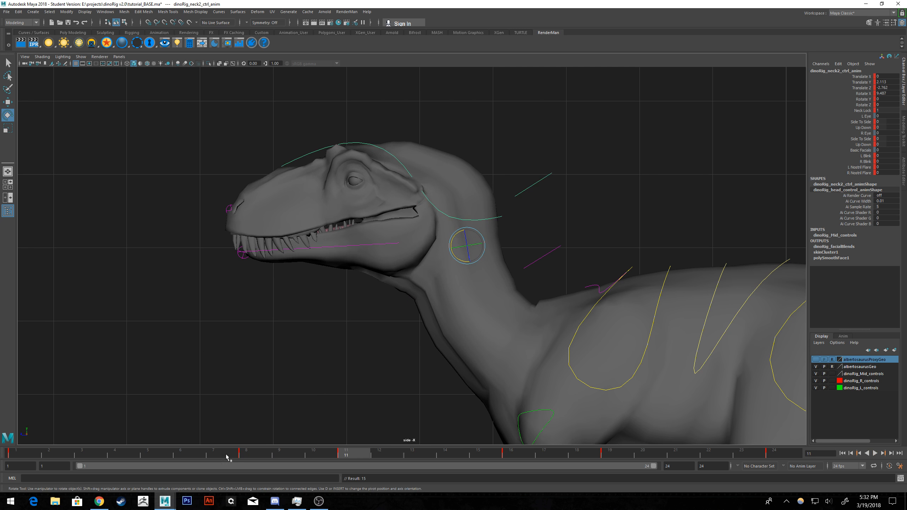
Scrub and play back the head motion, examining the timing around the key at frame 8.
{"action": "left_click_drag", "start_coordinate": [222, 457], "coordinate": [576, 452]}
{"action": "left_click", "coordinate": [843, 454]}
{"action": "left_click", "coordinate": [874, 453]}
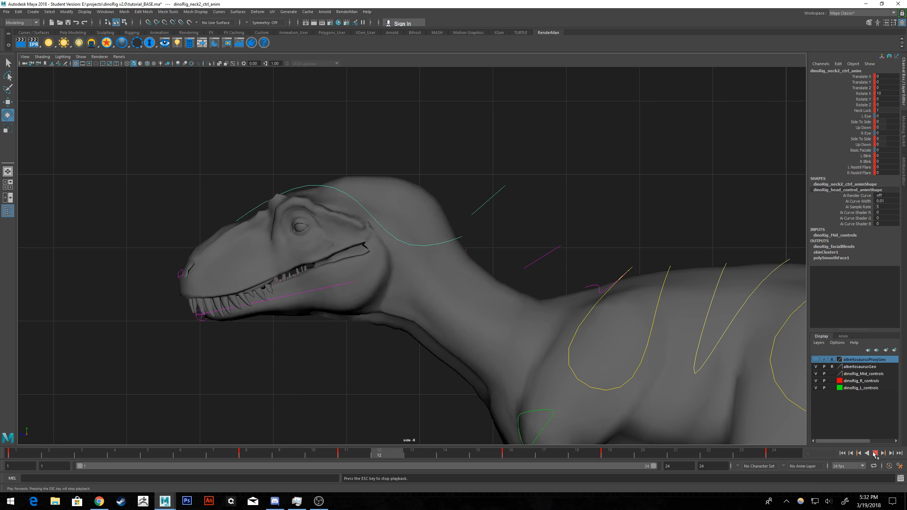
{"action": "left_click", "coordinate": [874, 453]}
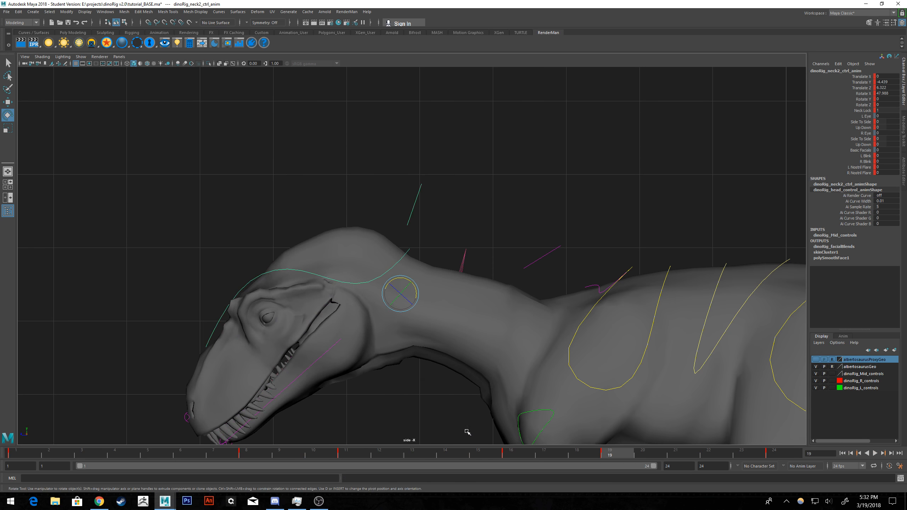
{"action": "left_click", "coordinate": [246, 452]}
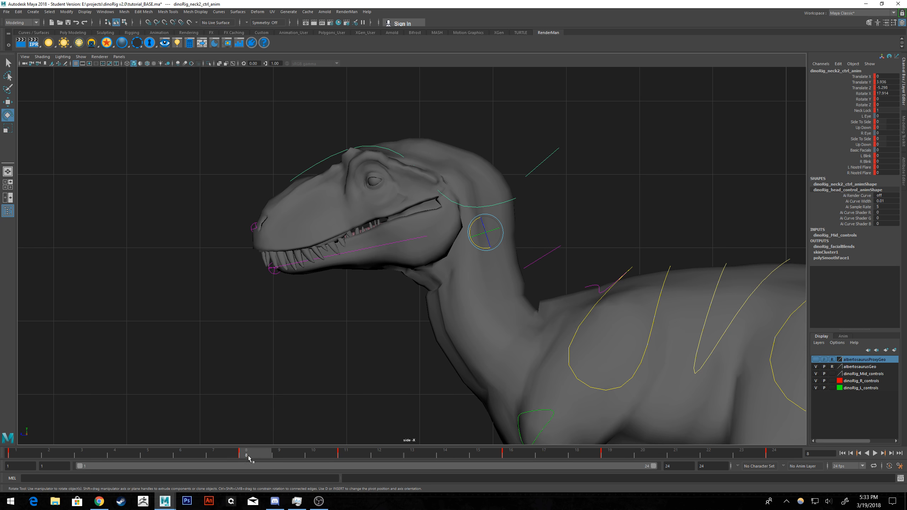
{"action": "left_click_drag", "start_coordinate": [183, 453], "coordinate": [261, 396]}
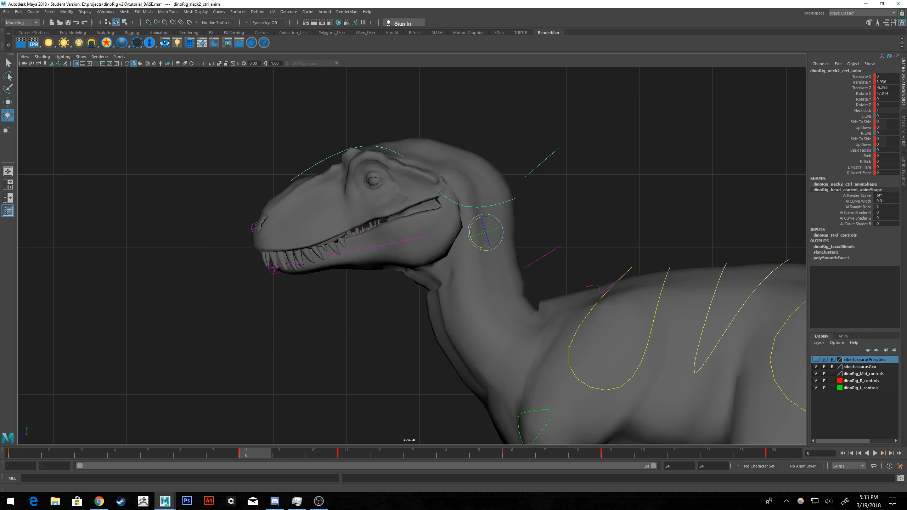
Bring the Graph Editor over the viewport and move the head control's Rotate X key from frame 8 to frame 6.
{"action": "left_click_drag", "start_coordinate": [906, 128], "coordinate": [619, 97]}
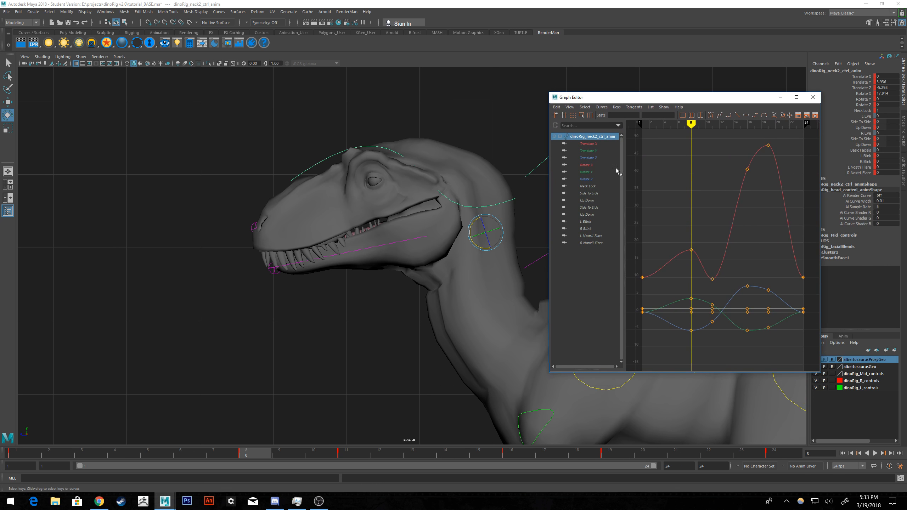
{"action": "left_click", "coordinate": [591, 165]}
{"action": "middle_click_drag", "start_coordinate": [730, 284], "coordinate": [740, 261], "text": "alt"}
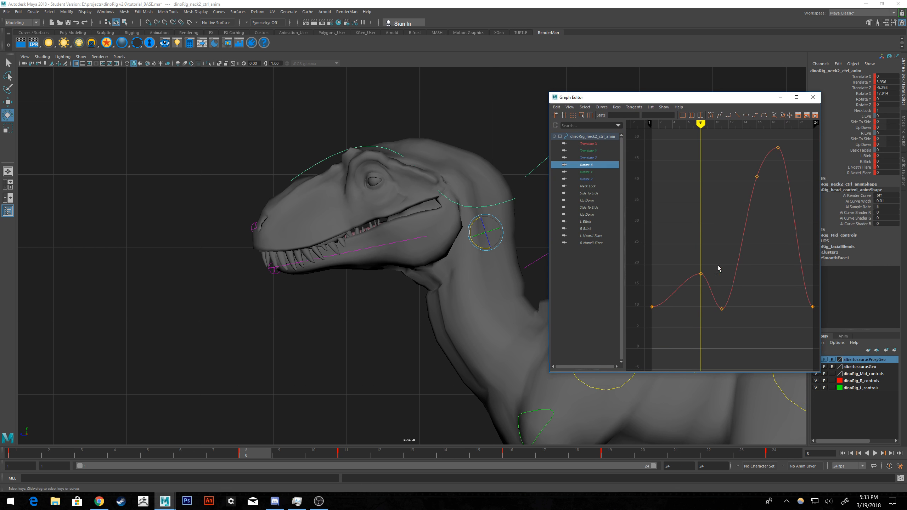
{"action": "left_click_drag", "start_coordinate": [715, 251], "coordinate": [671, 283]}
{"action": "middle_click_drag", "start_coordinate": [705, 284], "coordinate": [690, 281], "text": "shift"}
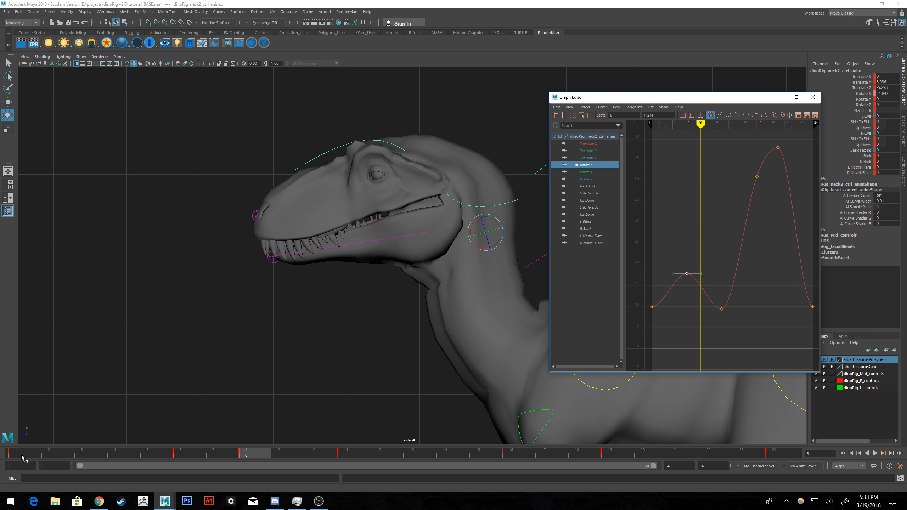
Play back the animation with the offset Rotate X key and return to the first frame.
{"action": "key", "text": "alt+v"}
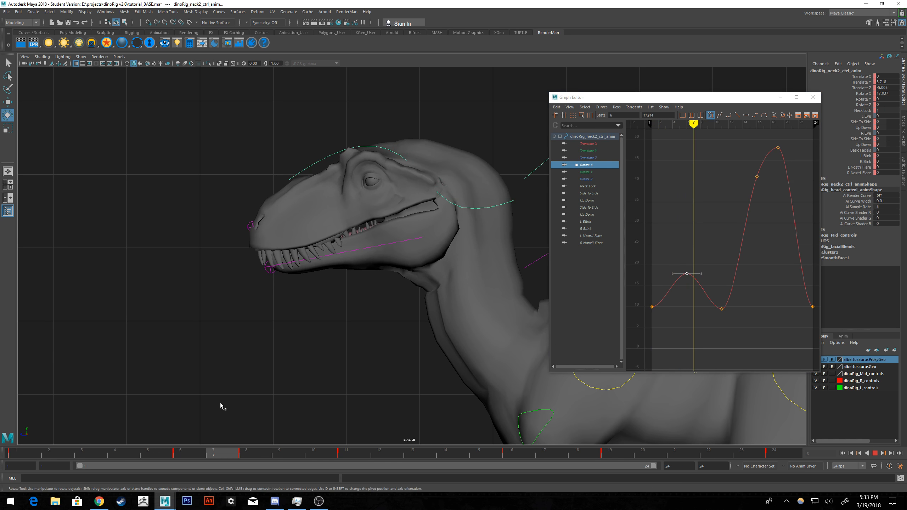
{"action": "left_click", "coordinate": [875, 453]}
{"action": "left_click", "coordinate": [845, 456]}
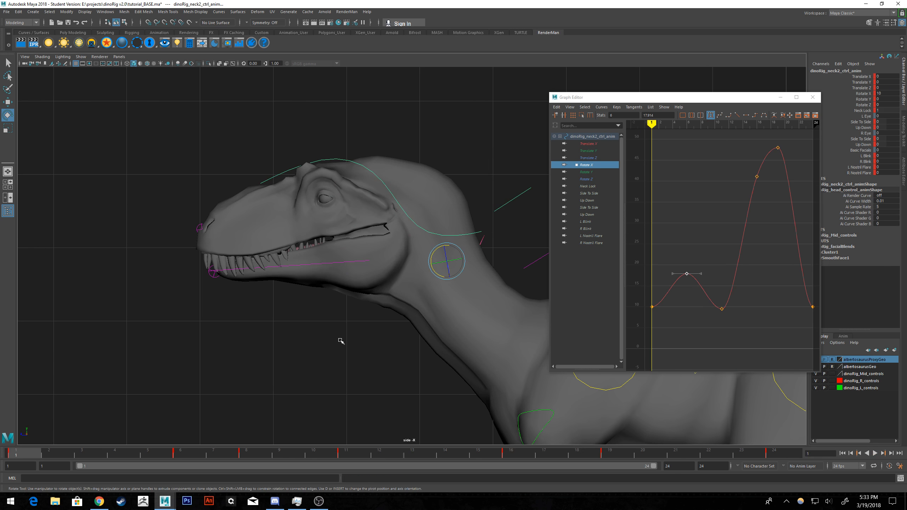
Select the jaw control and display its animation curves in the Graph Editor.
{"action": "left_click", "coordinate": [340, 340]}
{"action": "middle_click_drag", "start_coordinate": [349, 320], "coordinate": [305, 320], "text": "alt"}
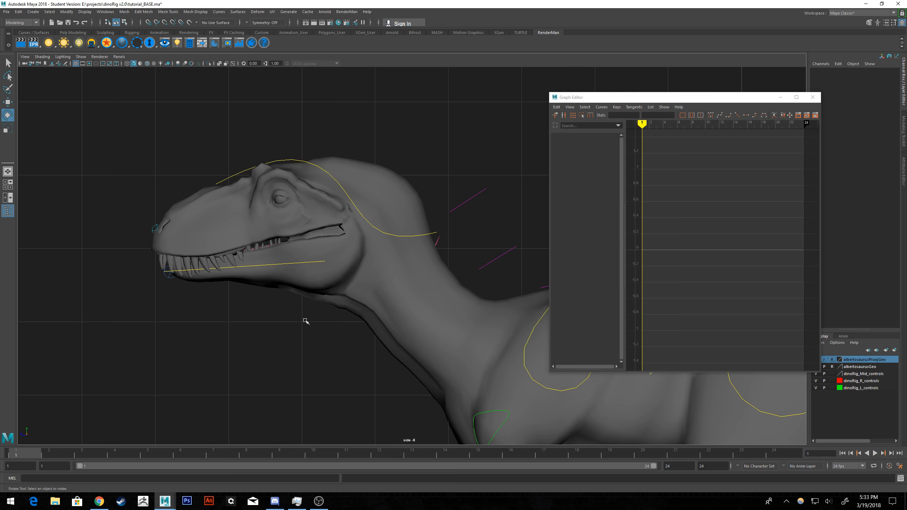
{"action": "left_click", "coordinate": [293, 264]}
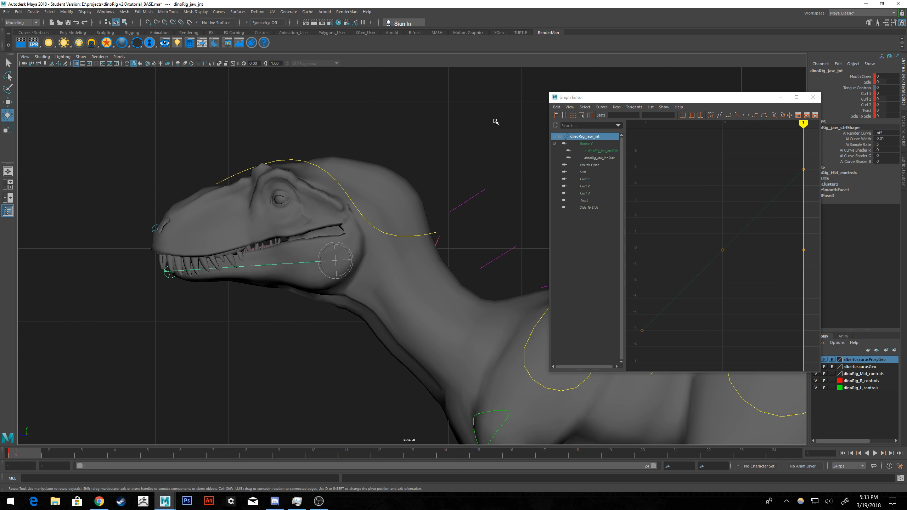
{"action": "middle_click_drag", "start_coordinate": [496, 122], "coordinate": [410, 147], "text": "alt"}
{"action": "key", "text": "f"}
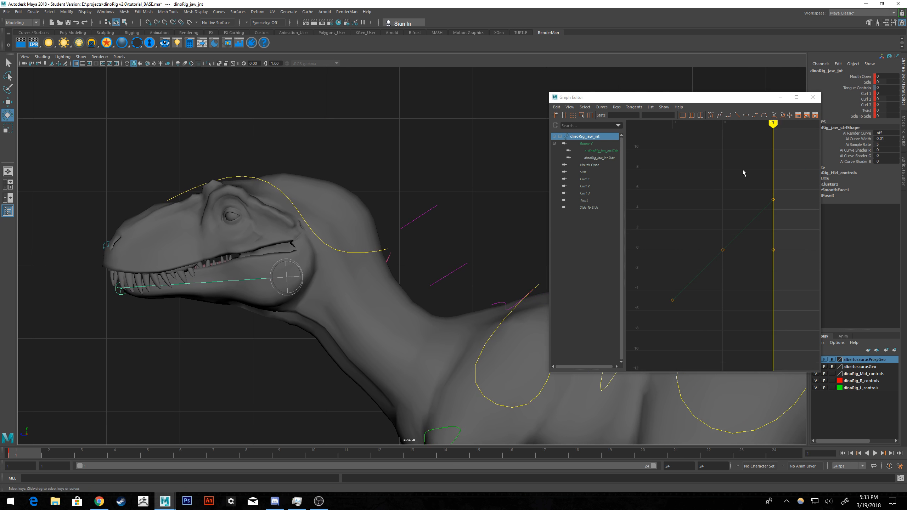
Try deleting all the keys on the jaw control's sloped Rotate Y curve.
{"action": "mouse_move", "coordinate": [743, 170]}
{"action": "middle_mouse_down", "text": "alt"}
{"action": "mouse_move", "coordinate": [716, 207]}
{"action": "mouse_move", "coordinate": [702, 208]}
{"action": "middle_mouse_up", "text": "alt"}
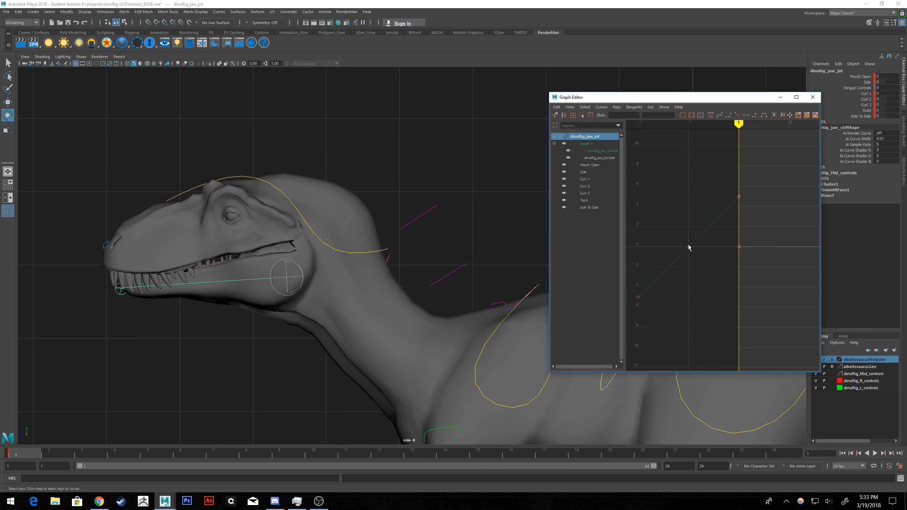
{"action": "left_click_drag", "start_coordinate": [765, 170], "coordinate": [690, 239]}
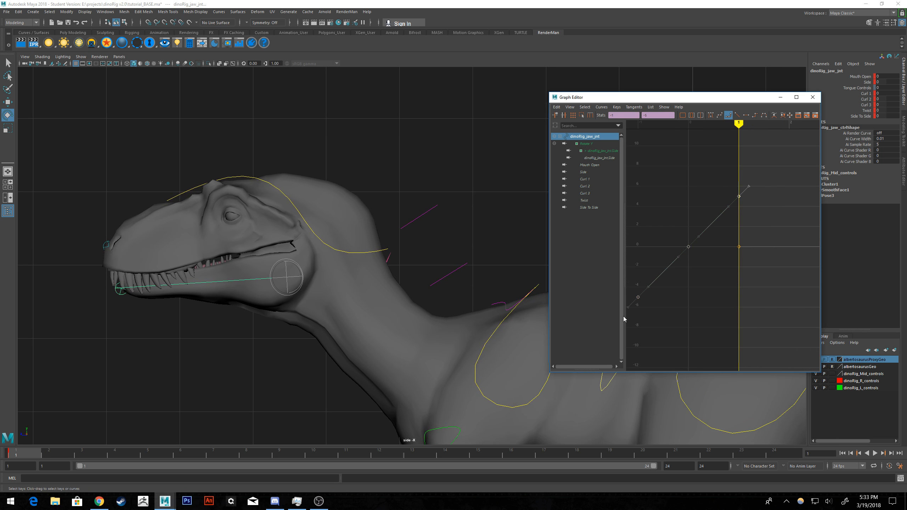
{"action": "key", "text": "Delete"}
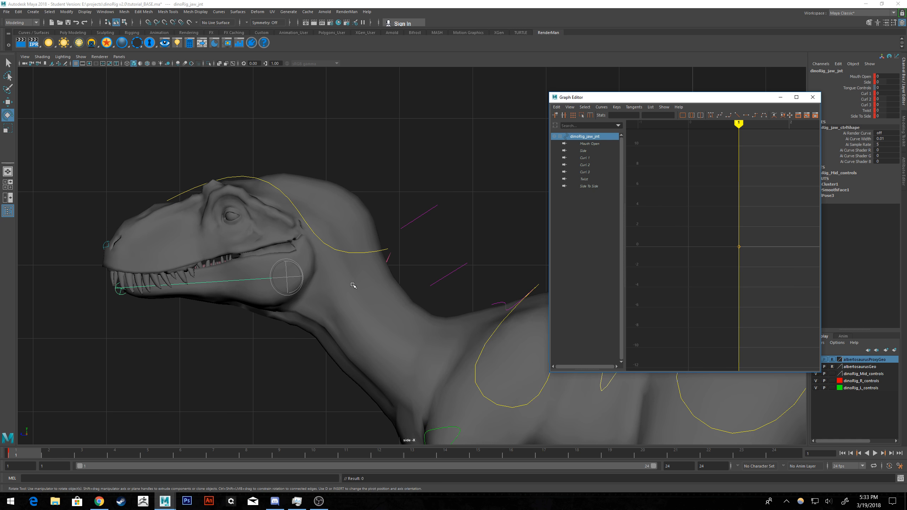
{"action": "key", "text": "ctrl+z"}
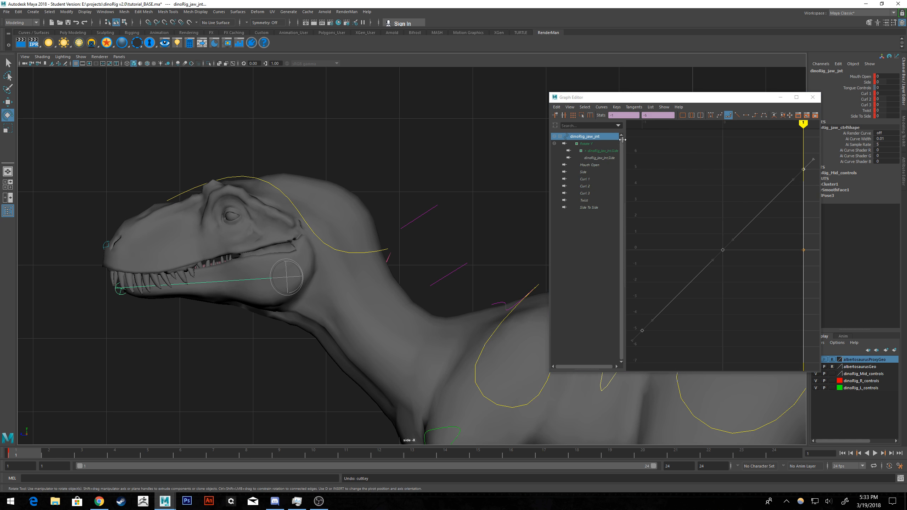
Select the jaw's Rotate Y channel together with its two nested Side entries in the Graph Editor.
{"action": "left_click", "coordinate": [604, 153]}
{"action": "left_click", "coordinate": [590, 145]}
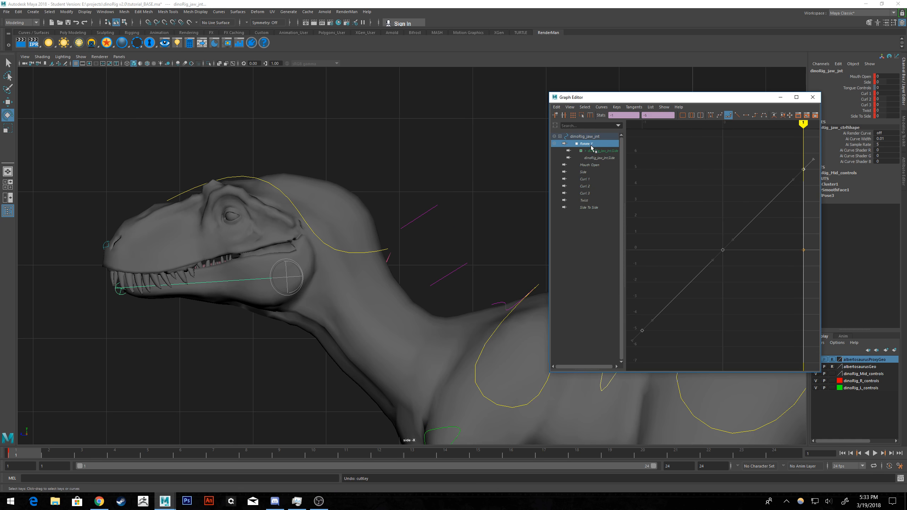
{"action": "left_click", "coordinate": [602, 159], "text": "shift"}
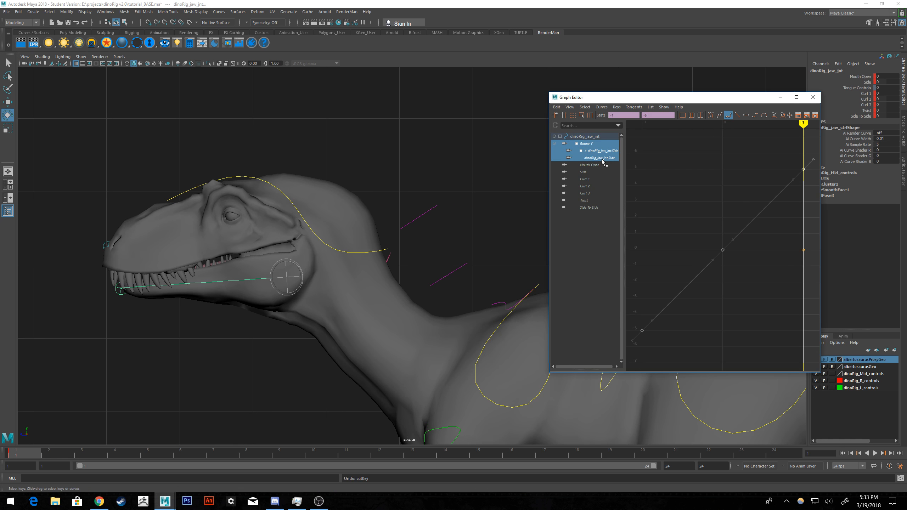
Try deleting all the keys on the jaw control's Rotate Y channel in the Graph Editor.
{"action": "left_click", "coordinate": [597, 166]}
{"action": "left_click", "coordinate": [586, 173]}
{"action": "left_click", "coordinate": [593, 157]}
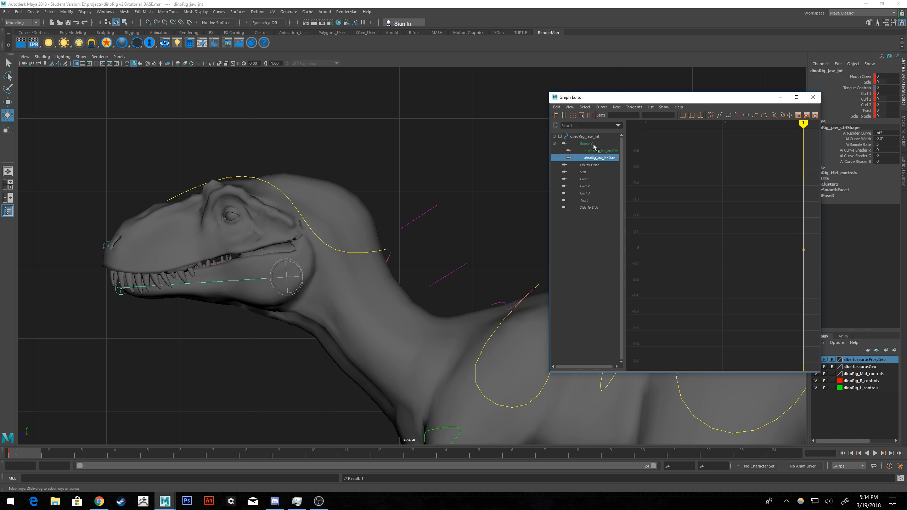
{"action": "left_click", "coordinate": [591, 144]}
{"action": "key", "text": "f"}
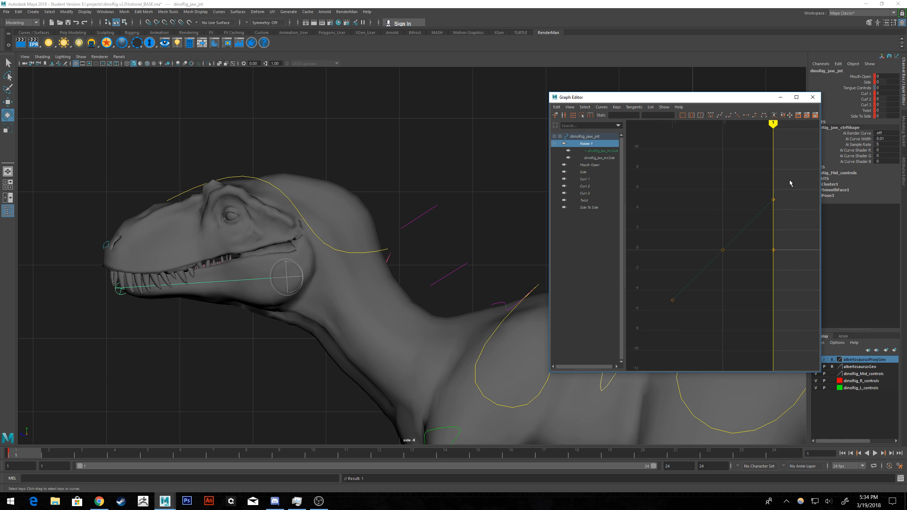
{"action": "left_click_drag", "start_coordinate": [789, 183], "coordinate": [623, 332]}
{"action": "key", "text": "Delete"}
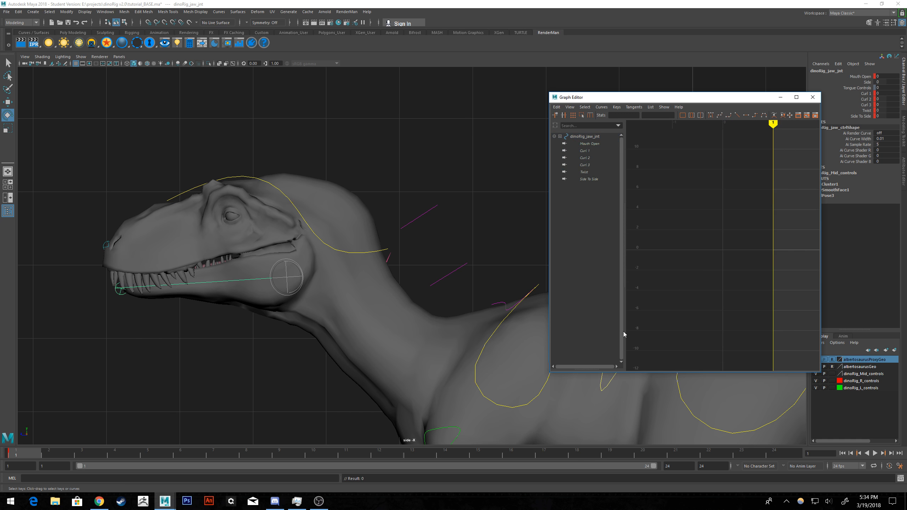
Display the jaw's Mouth Open curve in the Graph Editor and play back the animation in the side view.
{"action": "key", "text": "space"}
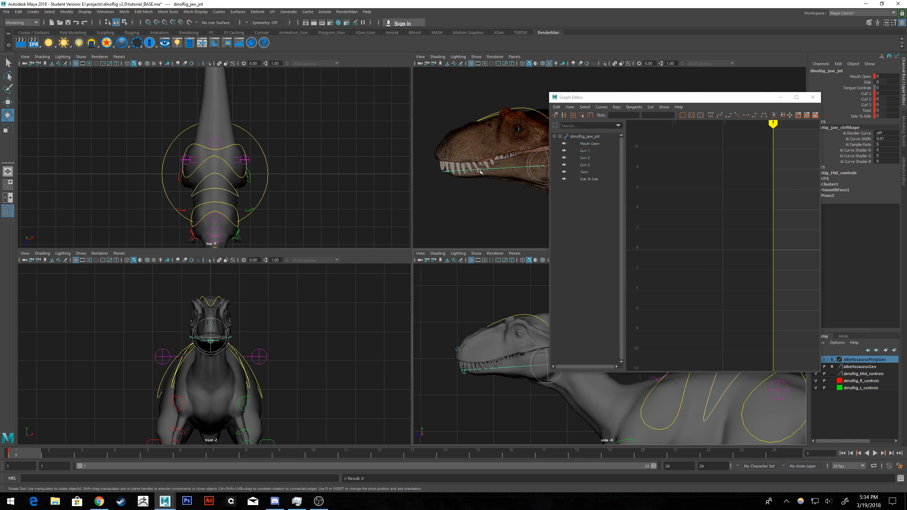
{"action": "left_click", "coordinate": [594, 137]}
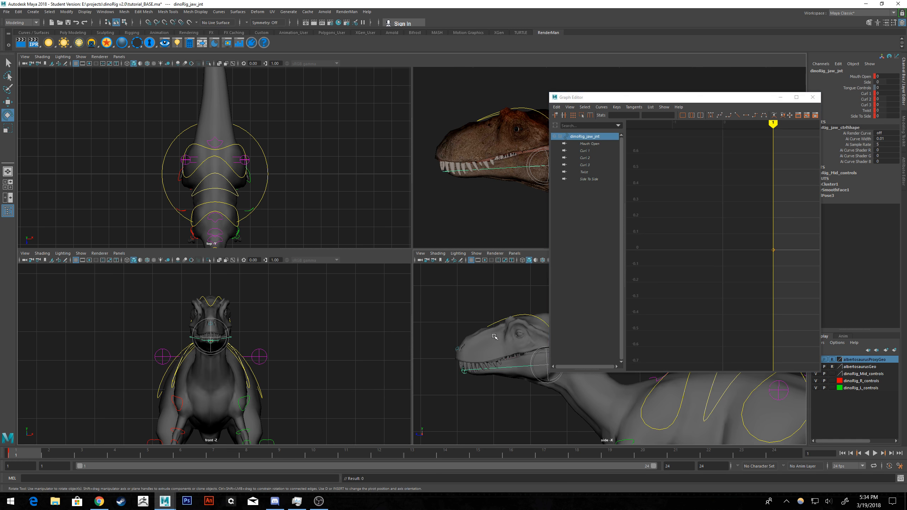
{"action": "key", "text": "space"}
{"action": "middle_click_drag", "start_coordinate": [412, 134], "coordinate": [443, 135], "text": "alt"}
{"action": "left_click", "coordinate": [600, 144]}
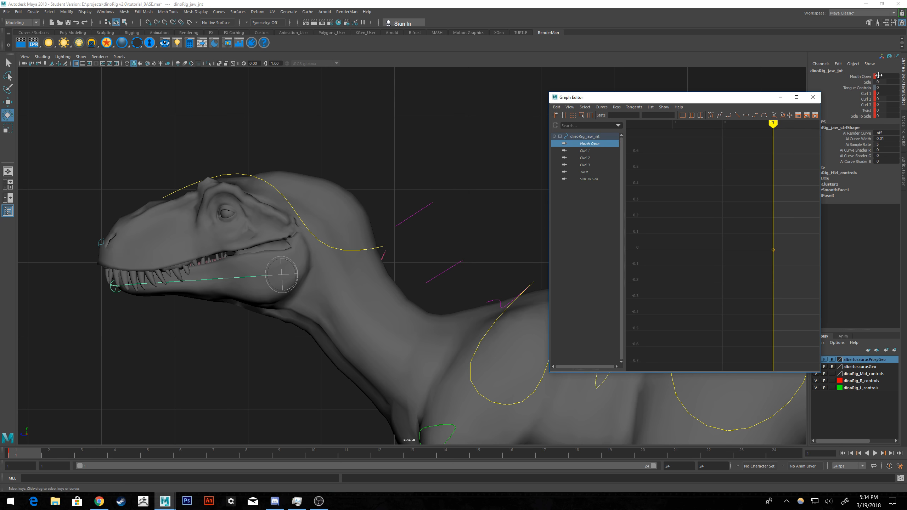
{"action": "key", "text": "alt+v"}
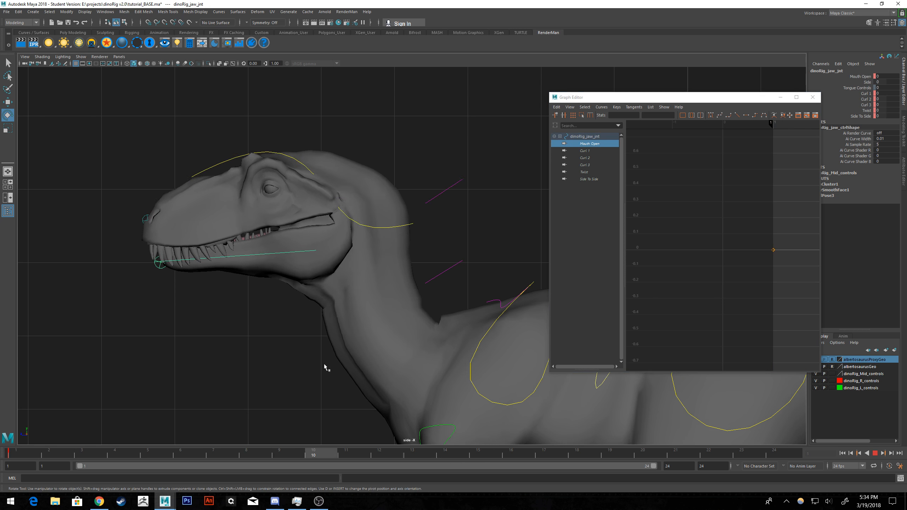
{"action": "key", "text": "alt+v"}
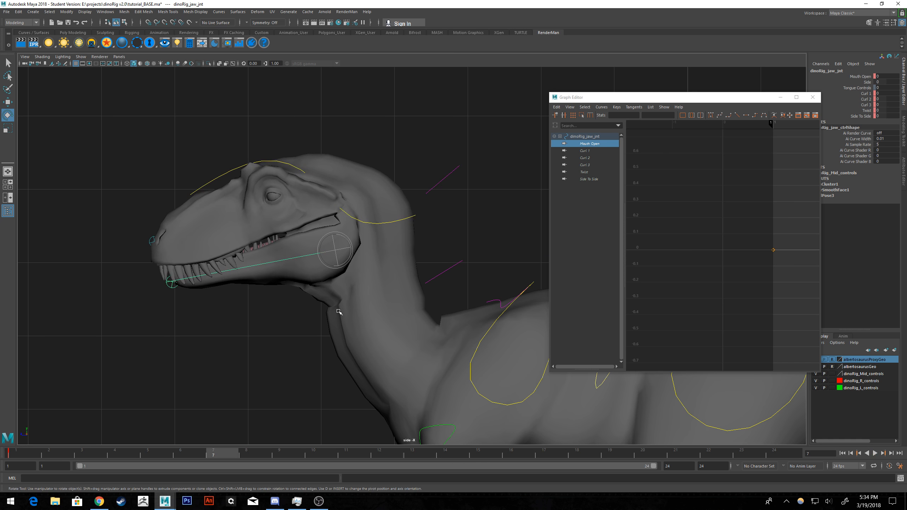
Key the jaw control at frame 7 and play back the animation from the first frame.
{"action": "key", "text": "s"}
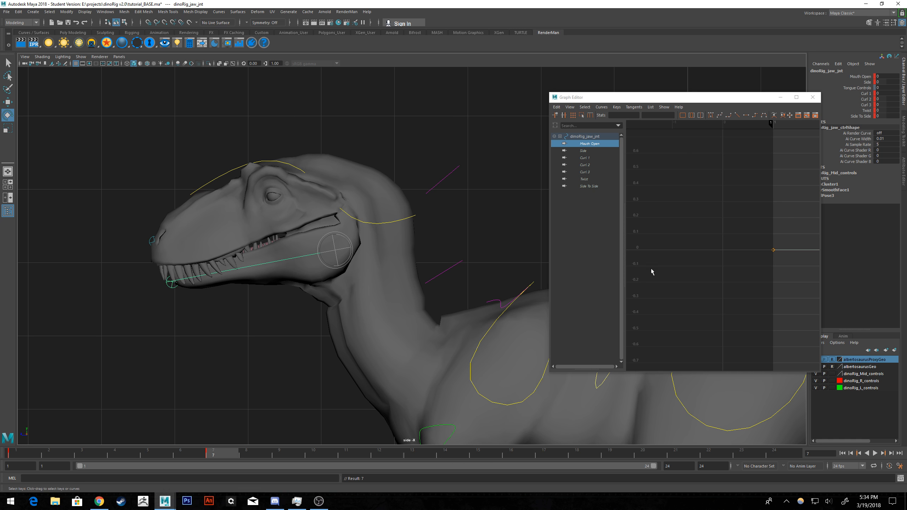
{"action": "left_click", "coordinate": [29, 453]}
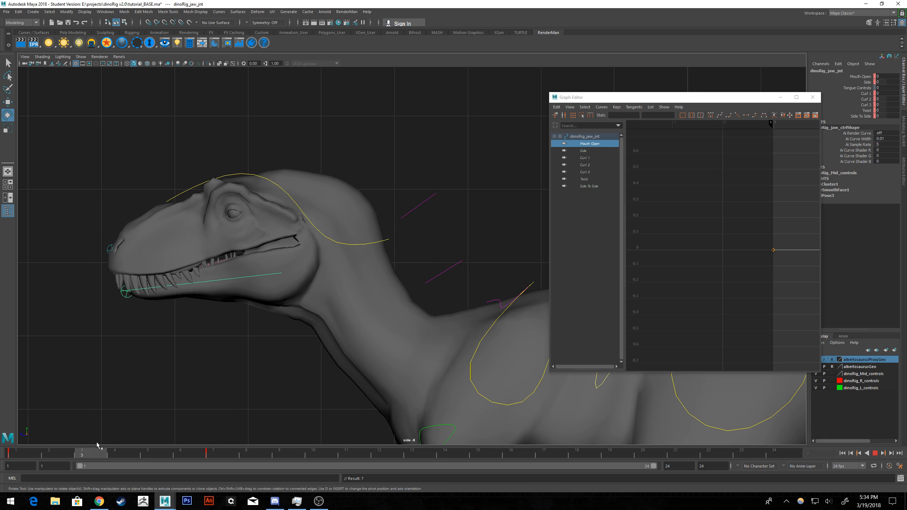
{"action": "key", "text": "alt+v"}
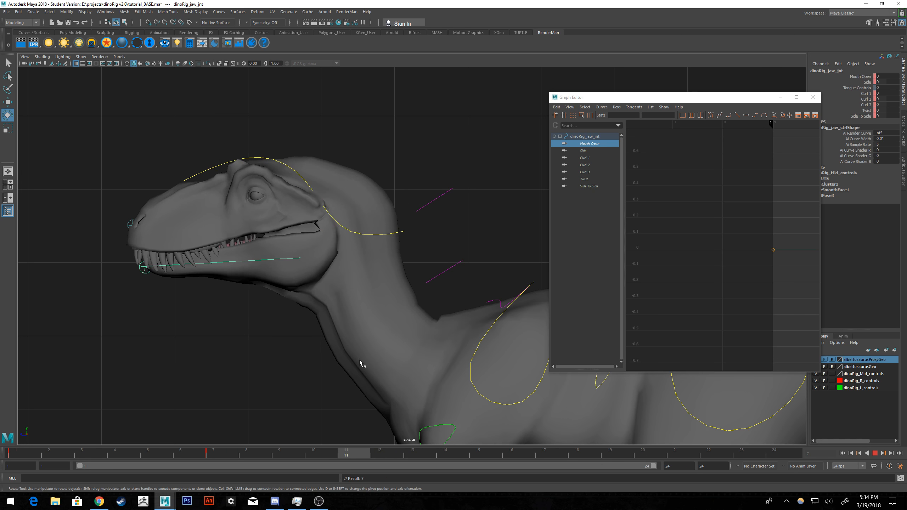
{"action": "key", "text": "Escape"}
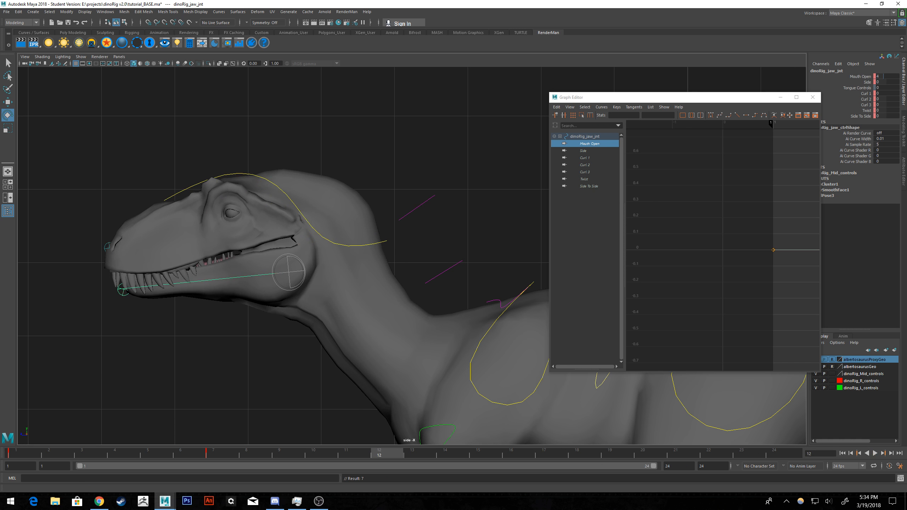
Undo the recent jaw edits, including the frame 7 key and the Rotate Y key deletion, and maximize the perspective view.
{"action": "middle_click_drag", "start_coordinate": [415, 216], "coordinate": [413, 217], "text": "alt"}
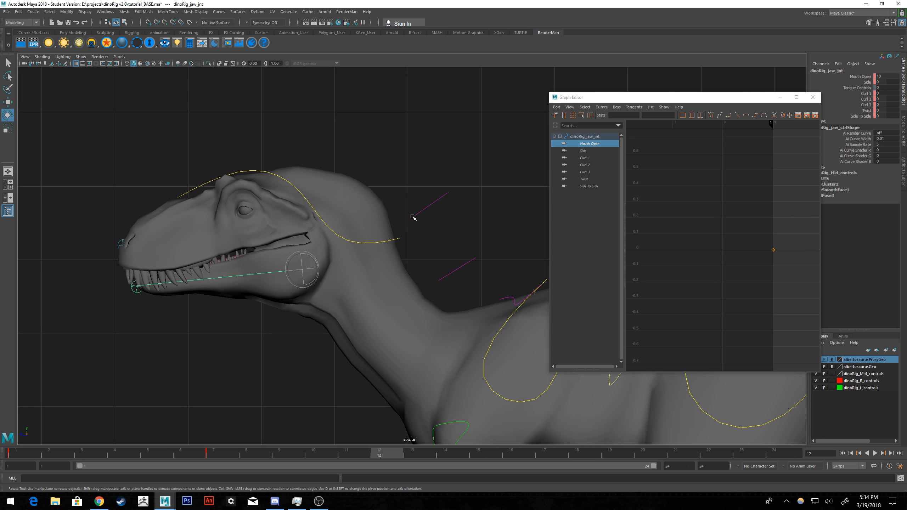
{"action": "key", "text": "ctrl+z"}
{"action": "key", "text": "ctrl+z"}
{"action": "key", "text": "ctrl+z"}
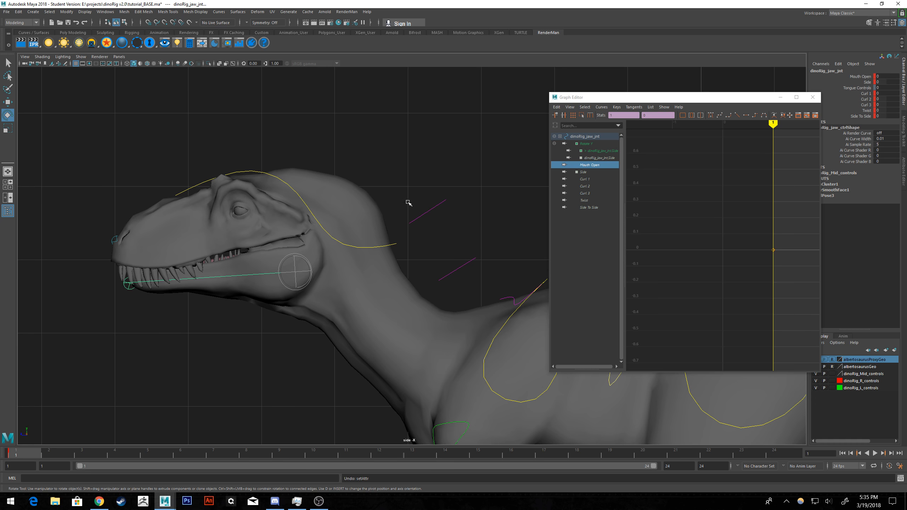
{"action": "key", "text": "space"}
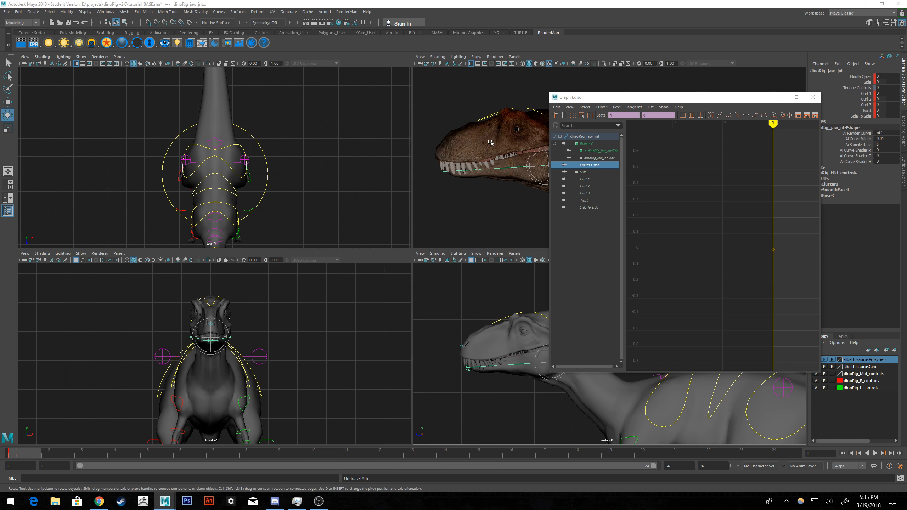
{"action": "key", "text": "space"}
{"action": "key", "text": "ctrl+z"}
{"action": "key", "text": "ctrl+z"}
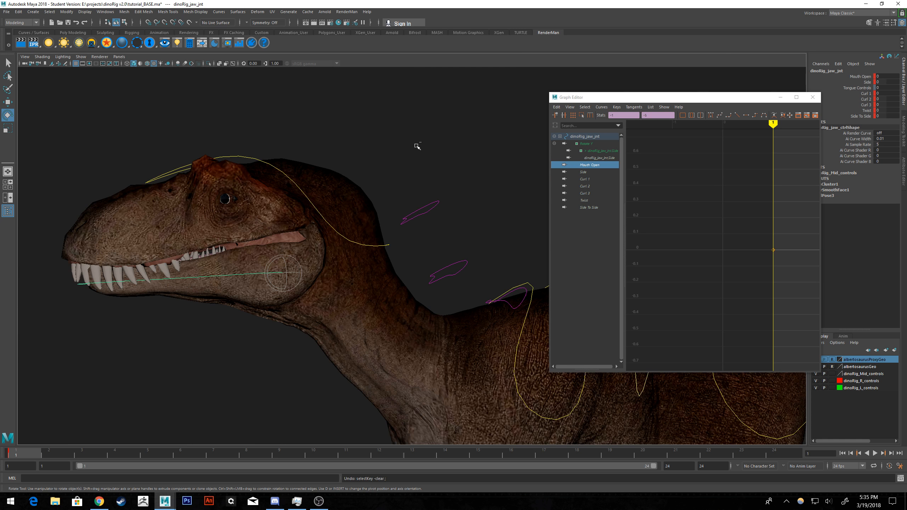
Display all of the jaw control's curves and try raising its Mouth Open value at frame 1, undoing the change.
{"action": "left_click", "coordinate": [588, 139]}
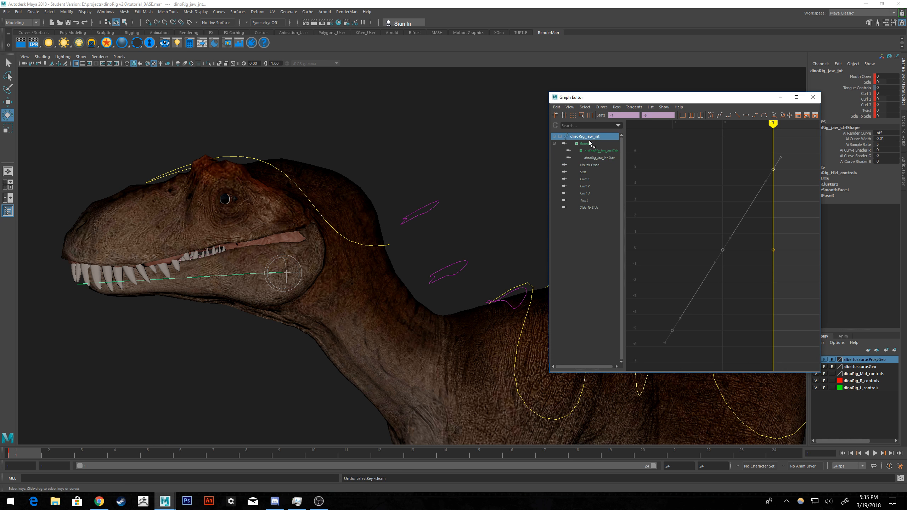
{"action": "left_click_drag", "start_coordinate": [878, 77], "coordinate": [894, 76]}
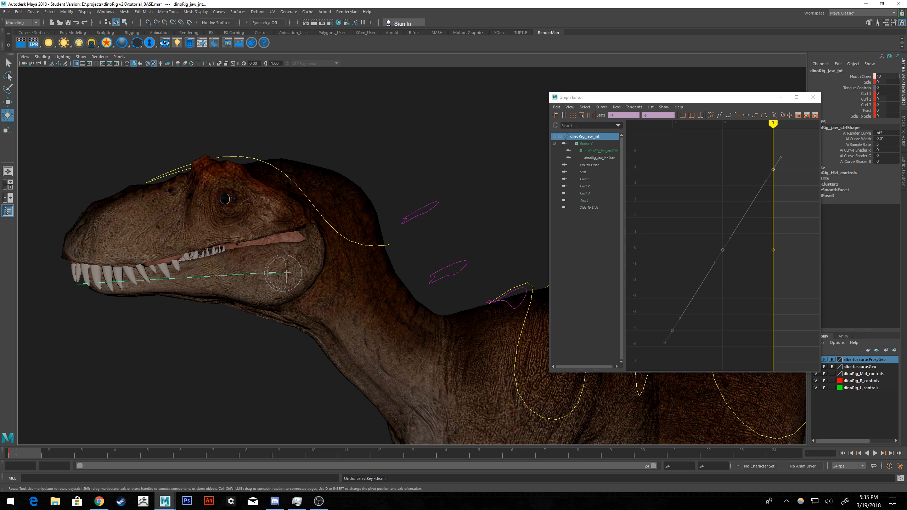
{"action": "key", "text": "ctrl+z"}
Select the jaw's Mouth Open key in the Graph Editor with the Move tool active and frame 6 current.
{"action": "left_click_drag", "start_coordinate": [59, 457], "coordinate": [202, 443]}
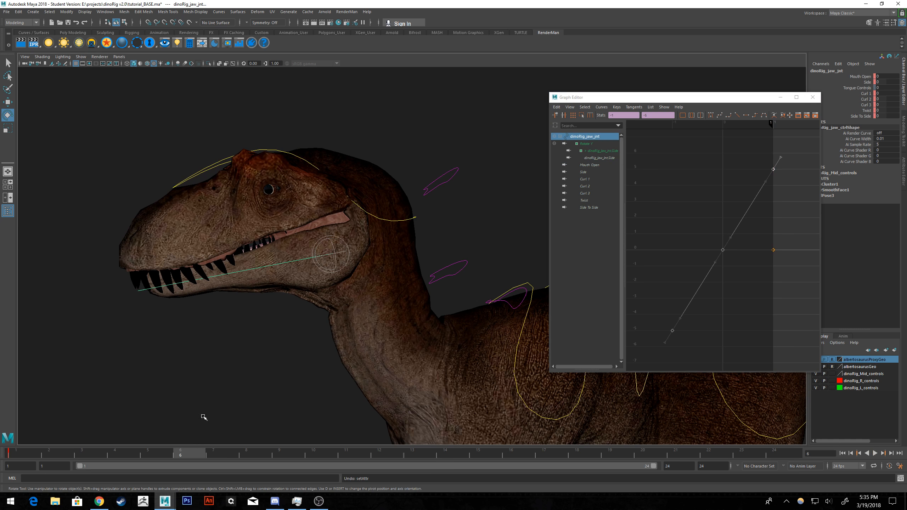
{"action": "left_click", "coordinate": [9, 103]}
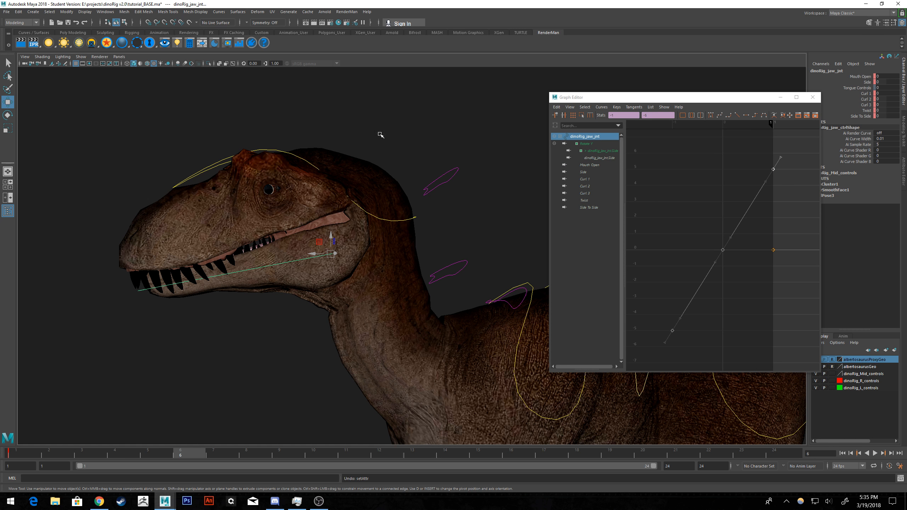
{"action": "left_click", "coordinate": [588, 173]}
{"action": "left_click", "coordinate": [590, 166]}
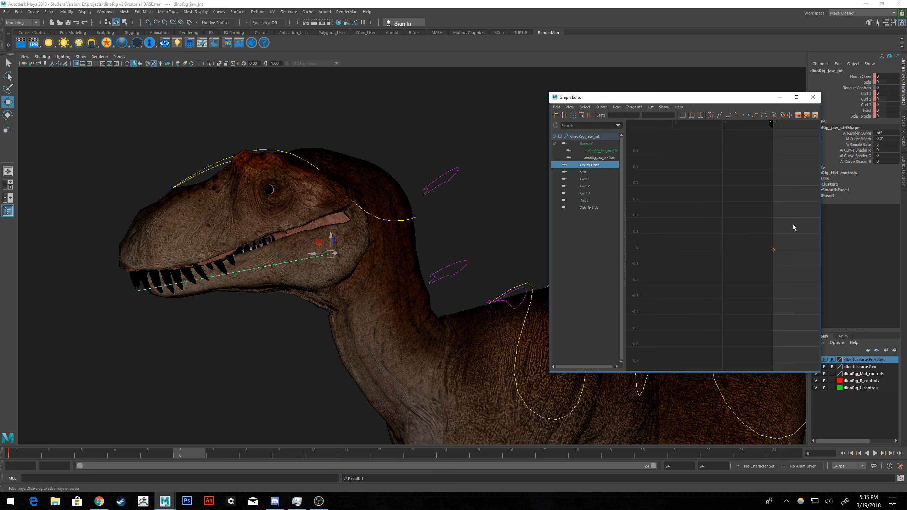
{"action": "left_click_drag", "start_coordinate": [793, 227], "coordinate": [727, 316]}
{"action": "key", "text": "ctrl+z"}
{"action": "scroll", "coordinate": [295, 282], "scroll_direction": "down", "scroll_amount": 4}
{"action": "left_click_drag", "start_coordinate": [449, 300], "coordinate": [353, 266], "text": "alt"}
{"action": "scroll", "coordinate": [294, 256], "scroll_direction": "up", "scroll_amount": 2}
{"action": "middle_click_drag", "start_coordinate": [295, 256], "coordinate": [350, 242], "text": "alt"}
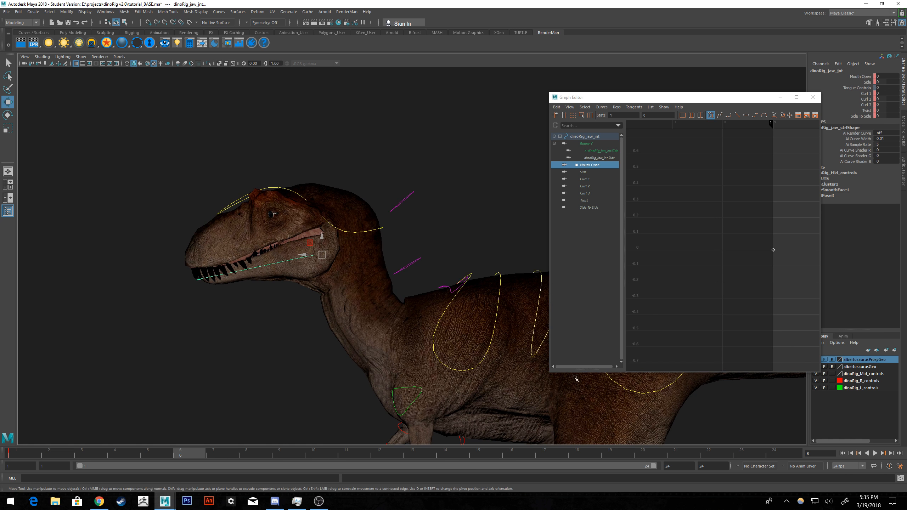
Compare the two nested Side curves and try raising the key on the flat one, undoing the move.
{"action": "left_click", "coordinate": [598, 159]}
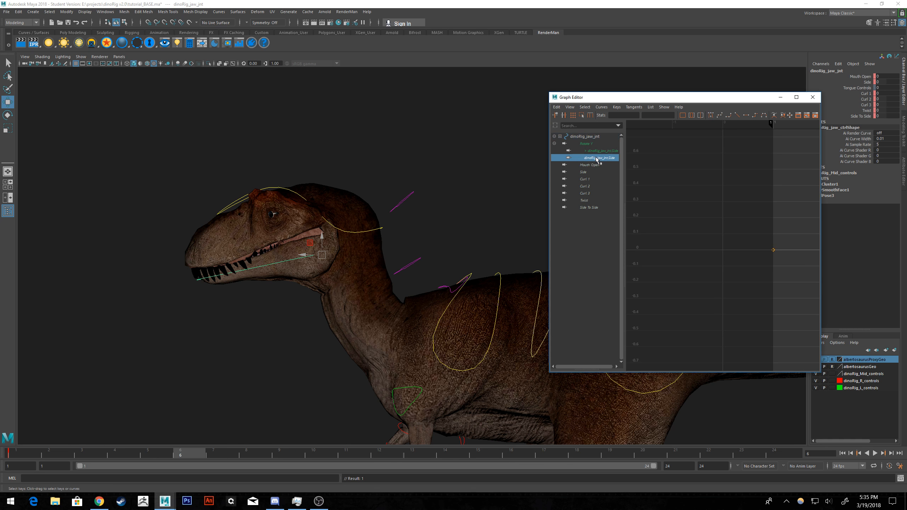
{"action": "left_click", "coordinate": [600, 151]}
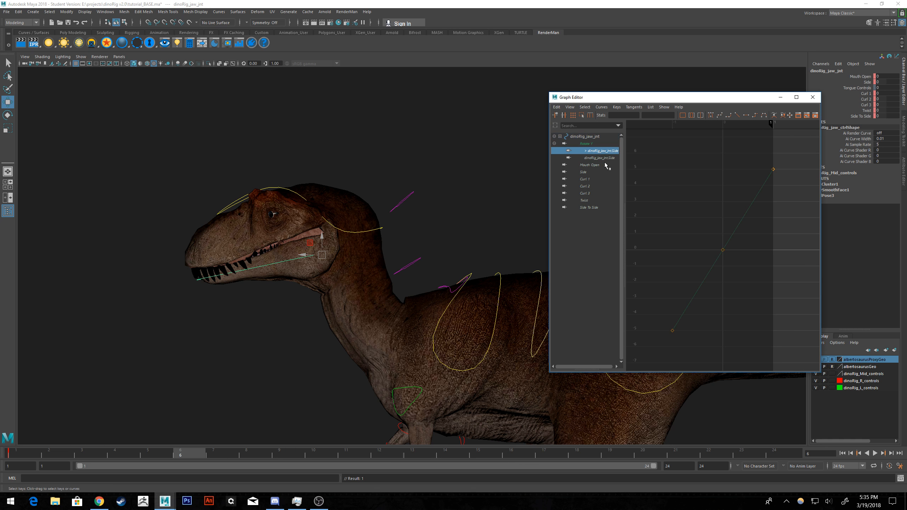
{"action": "left_click", "coordinate": [605, 158]}
{"action": "left_click_drag", "start_coordinate": [799, 218], "coordinate": [708, 279]}
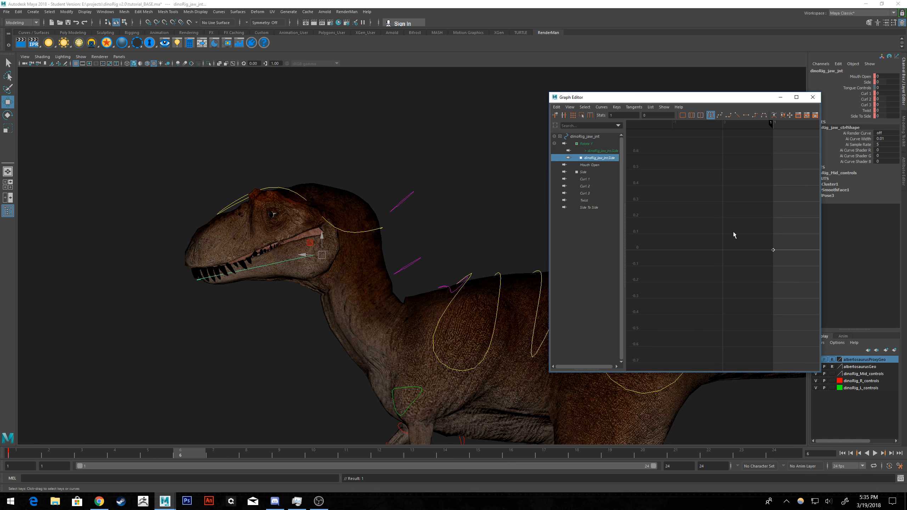
{"action": "middle_click_drag", "start_coordinate": [733, 231], "coordinate": [786, 174], "text": "shift"}
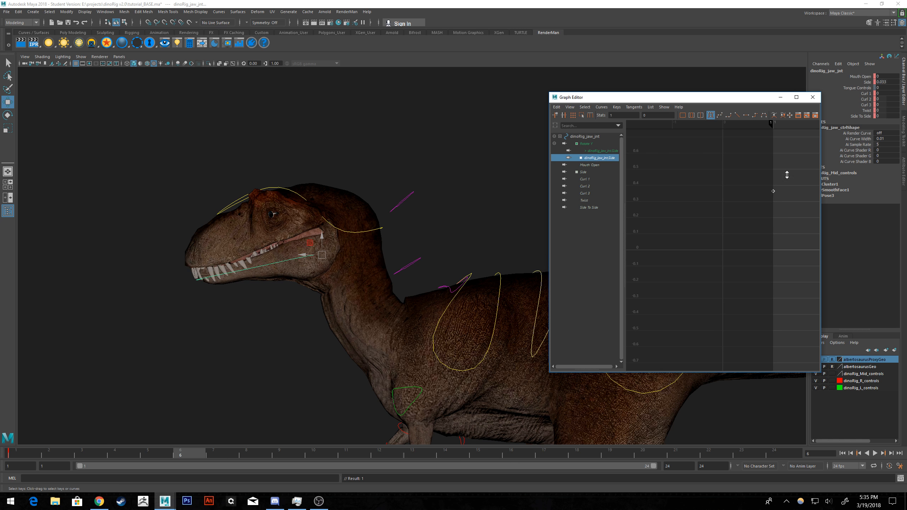
{"action": "key", "text": "ctrl+z"}
Select the jaw control's flat-curve keys and try adjusting the Mouth Open channel interactively in the viewport.
{"action": "left_click", "coordinate": [587, 137]}
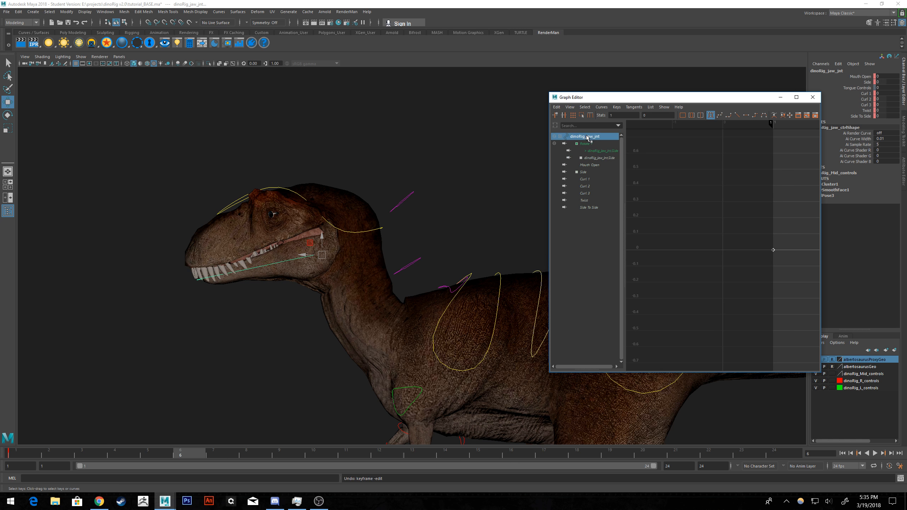
{"action": "left_click_drag", "start_coordinate": [791, 219], "coordinate": [750, 275]}
{"action": "middle_click_drag", "start_coordinate": [766, 286], "coordinate": [770, 304], "text": "shift"}
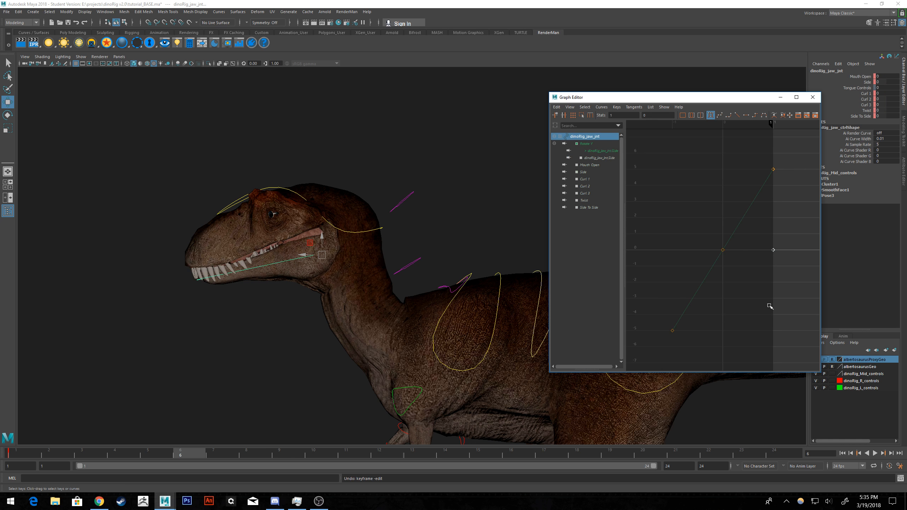
{"action": "left_click", "coordinate": [870, 76]}
{"action": "middle_click_drag", "start_coordinate": [506, 210], "coordinate": [500, 210]}
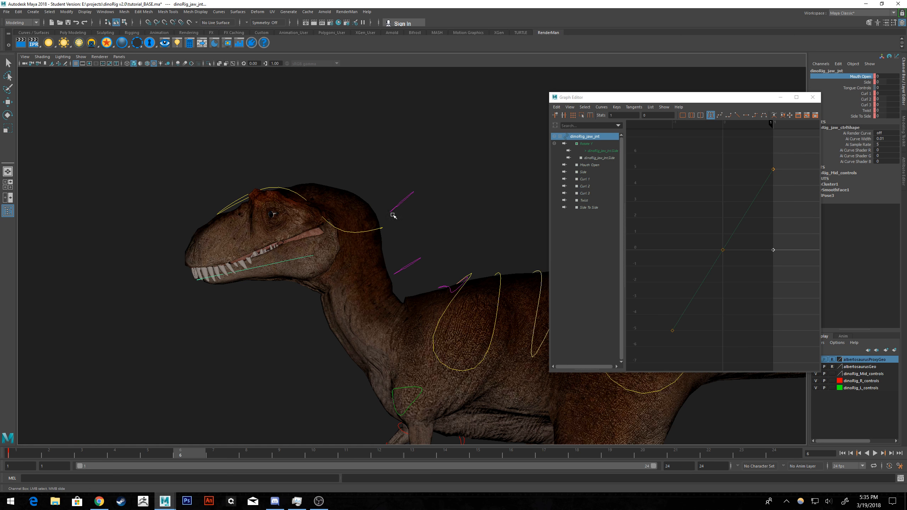
{"action": "left_click_drag", "start_coordinate": [394, 216], "coordinate": [446, 209], "text": "alt"}
{"action": "key", "text": "ctrl+z"}
Unlock the jaw control's Mouth Open channel.
{"action": "middle_click_drag", "start_coordinate": [473, 219], "coordinate": [390, 214], "text": "alt"}
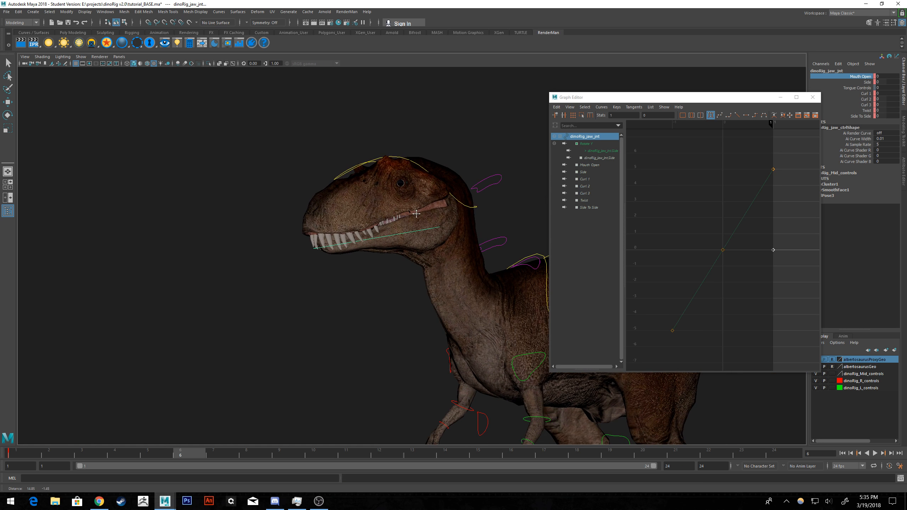
{"action": "right_click_drag", "start_coordinate": [390, 214], "coordinate": [431, 216], "text": "alt"}
{"action": "right_click", "coordinate": [871, 78]}
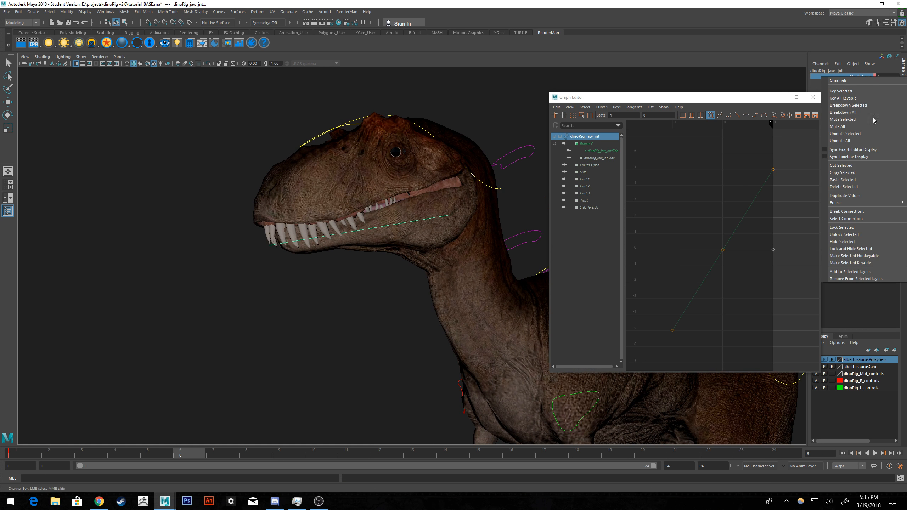
{"action": "left_click", "coordinate": [845, 235]}
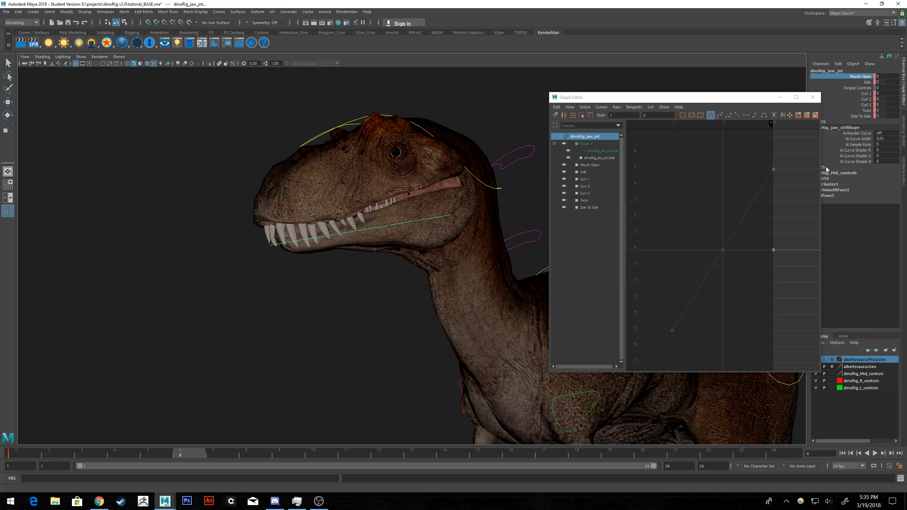
Try setting the jaw's Mouth Open value to 1, undoing the change.
{"action": "left_click", "coordinate": [879, 76]}
{"action": "type", "text": "1"}
{"action": "key", "text": "Return"}
{"action": "key", "text": "Return"}
{"action": "key", "text": "ctrl+z"}
{"action": "key", "text": "ctrl+z"}
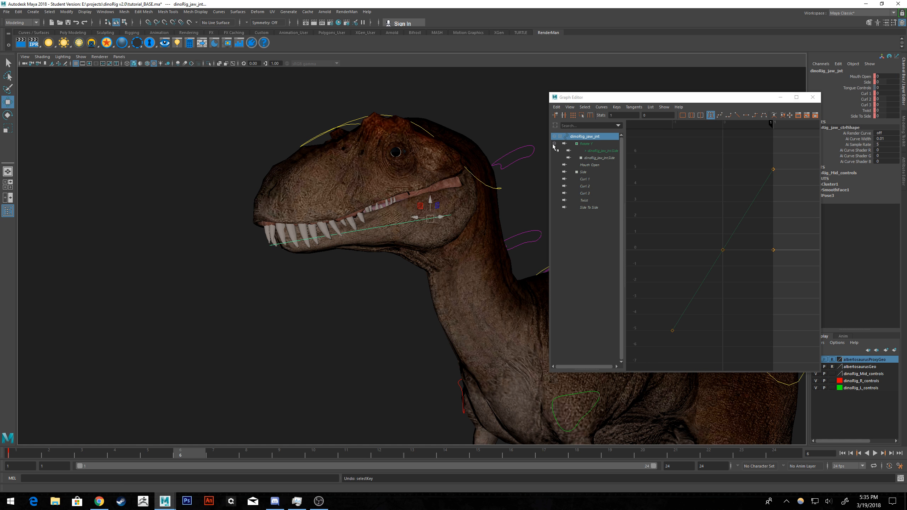
Try moving the keys of the jaw's Curl 1 and Side To Side channels vertically, undoing each move.
{"action": "left_click", "coordinate": [585, 179]}
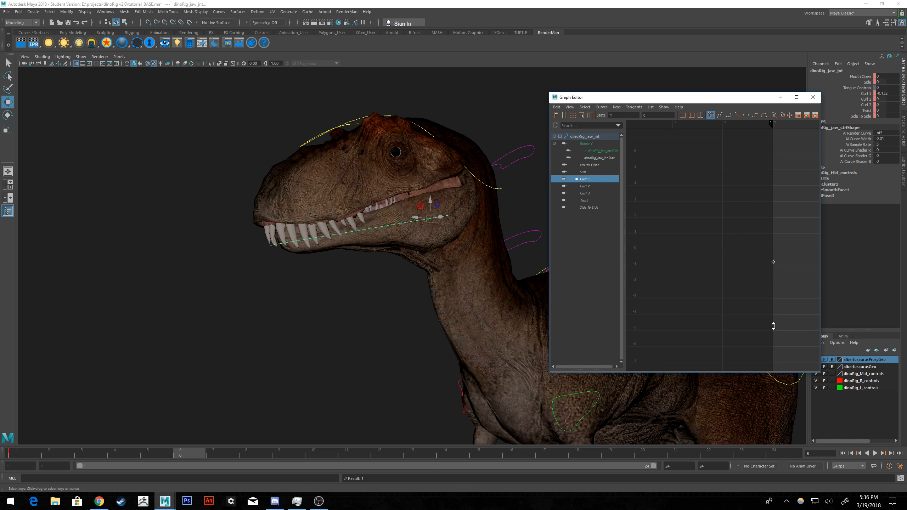
{"action": "key", "text": "ctrl+z"}
{"action": "left_click", "coordinate": [591, 200]}
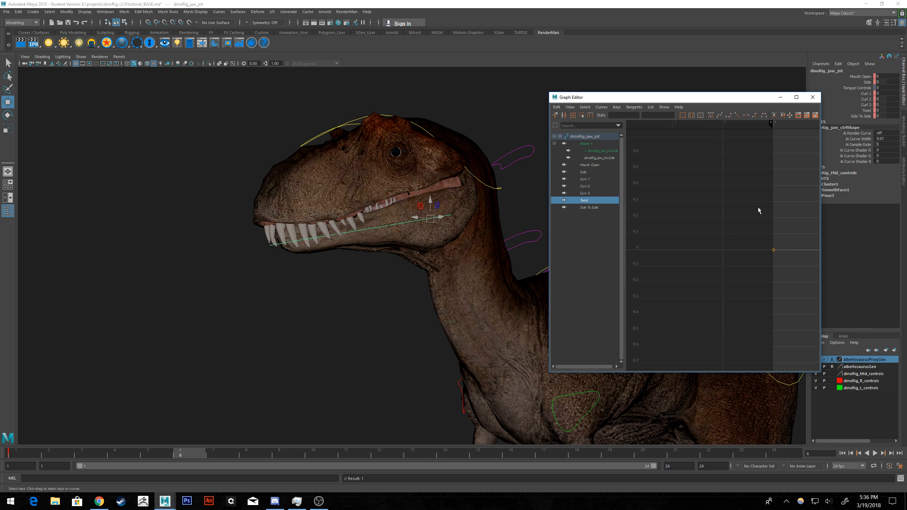
{"action": "left_click", "coordinate": [600, 208]}
{"action": "left_click_drag", "start_coordinate": [781, 212], "coordinate": [721, 294]}
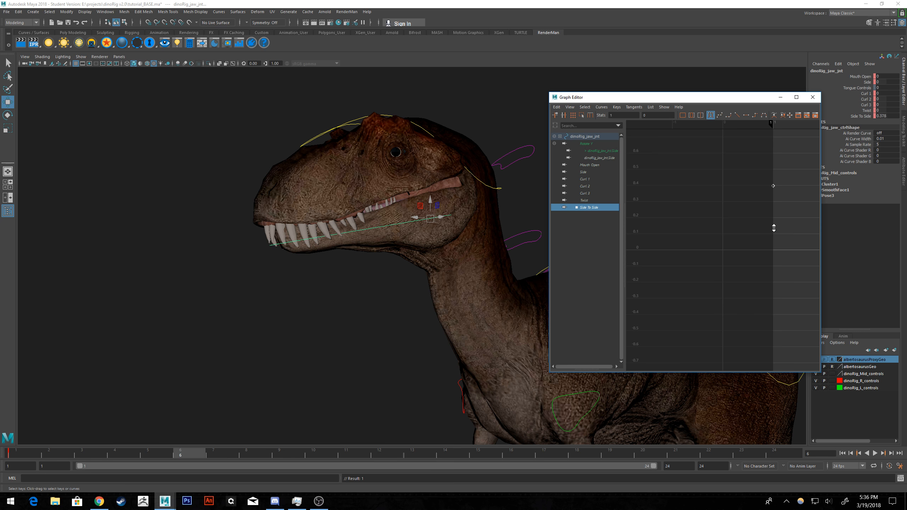
{"action": "key", "text": "ctrl+z"}
Try raising the jaw's Mouth Open key in the Graph Editor, undoing the move.
{"action": "left_click", "coordinate": [589, 167]}
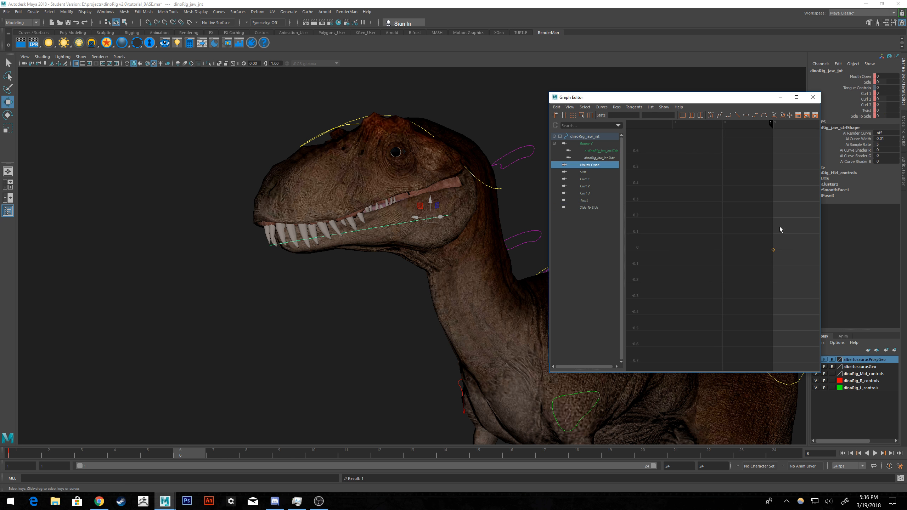
{"action": "left_click_drag", "start_coordinate": [779, 226], "coordinate": [734, 298]}
{"action": "middle_click_drag", "start_coordinate": [734, 300], "coordinate": [771, 226], "text": "shift"}
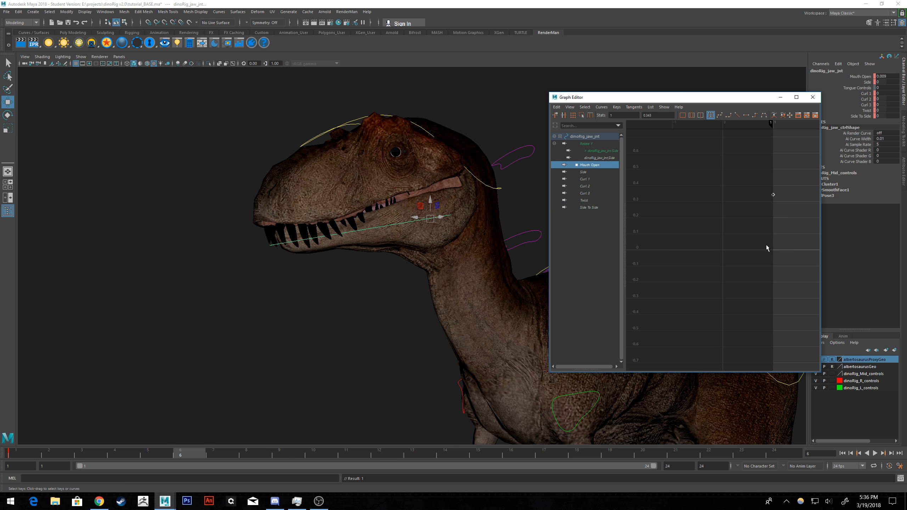
{"action": "key", "text": "ctrl+z"}
Compare the dinosaur's pose at frames 1 and 7, and display all of the jaw control's curves in the Graph Editor.
{"action": "left_click_drag", "start_coordinate": [453, 279], "coordinate": [400, 285], "text": "alt"}
{"action": "scroll", "coordinate": [400, 286], "scroll_direction": "down", "scroll_amount": 3}
{"action": "left_click", "coordinate": [19, 452]}
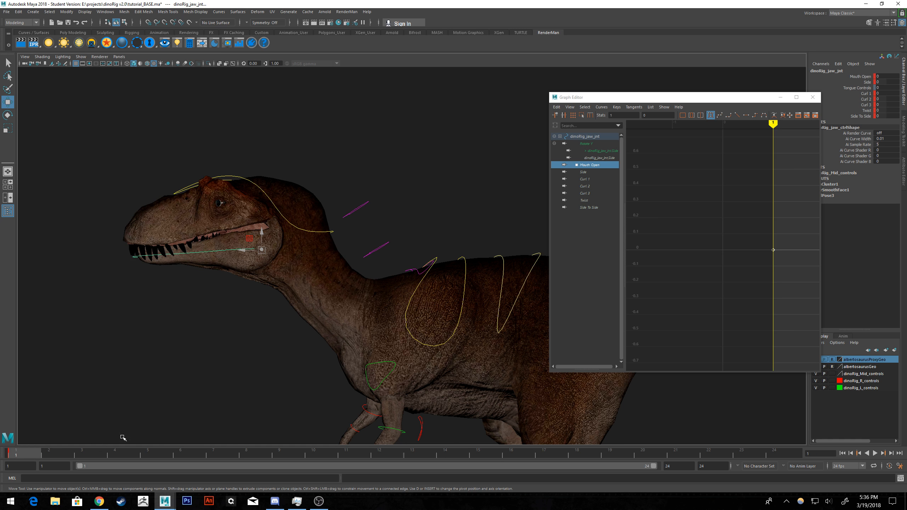
{"action": "left_click", "coordinate": [234, 454]}
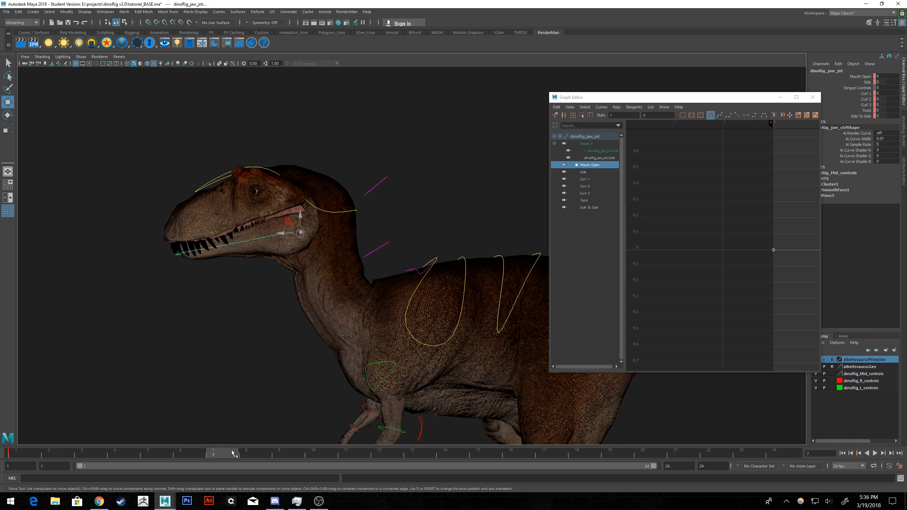
{"action": "left_click", "coordinate": [583, 136]}
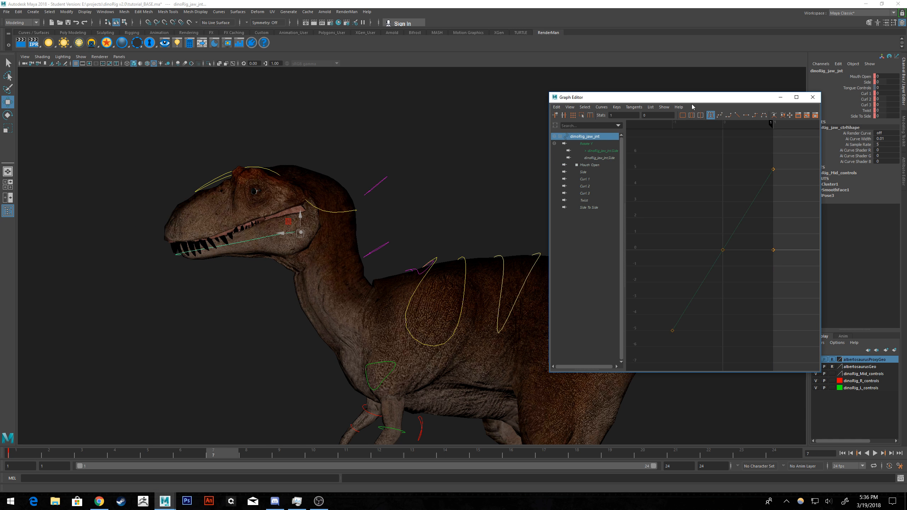
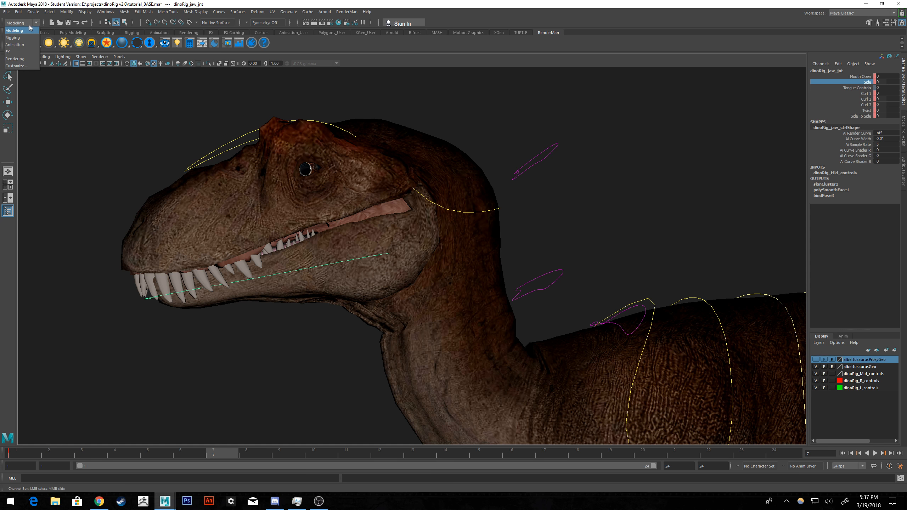
Try rotating the head's end joint at the snout, undoing the rotation.
{"action": "left_click", "coordinate": [30, 22]}
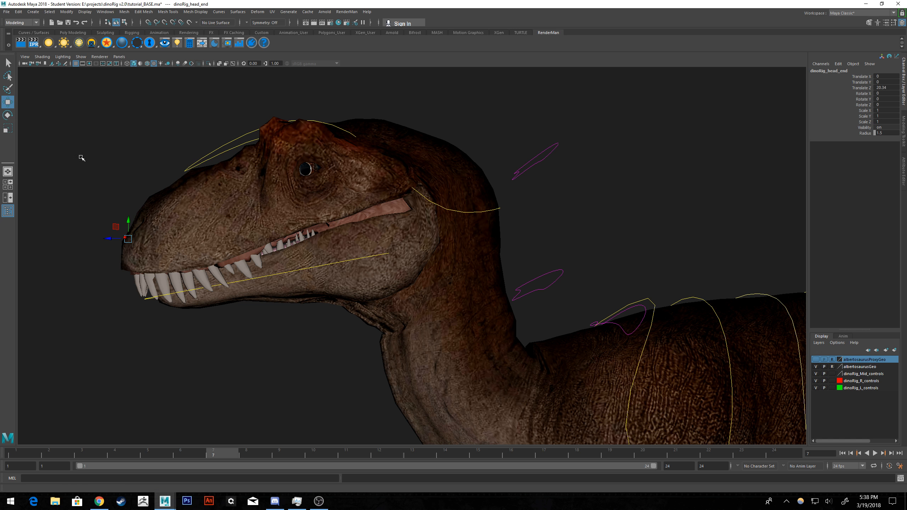
{"action": "left_click", "coordinate": [8, 115]}
{"action": "left_click_drag", "start_coordinate": [146, 231], "coordinate": [142, 226]}
{"action": "key", "text": "ctrl+z"}
{"action": "key", "text": "ctrl+z"}
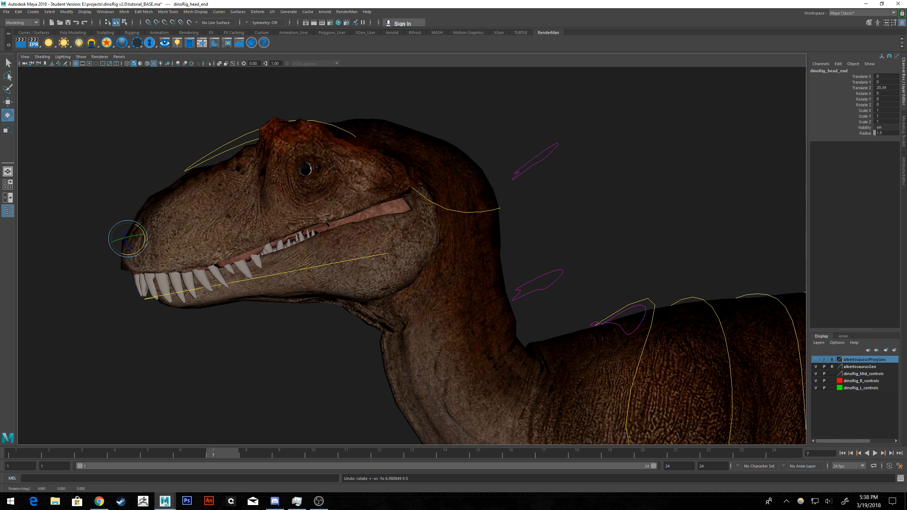
Try rotating the head joint and the jaw's end joint, undoing each rotation.
{"action": "left_click", "coordinate": [305, 169]}
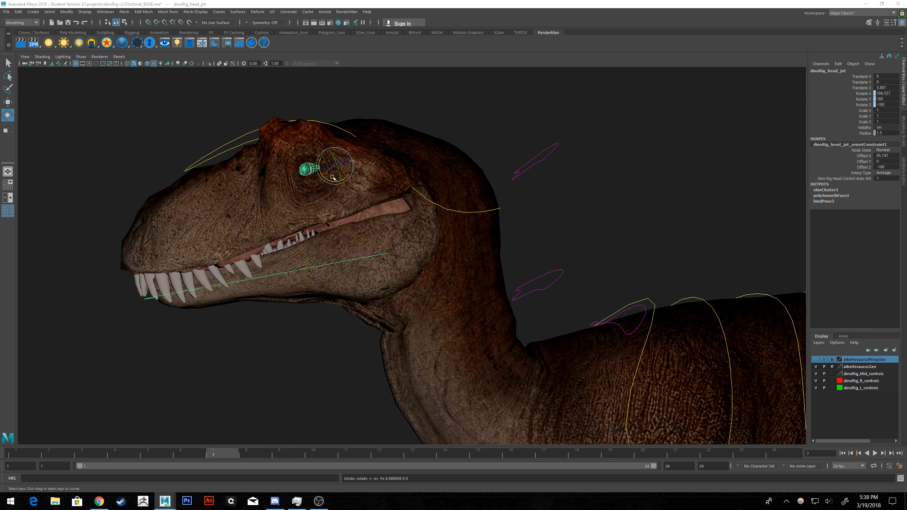
{"action": "mouse_move", "coordinate": [323, 179]}
{"action": "left_mouse_down"}
{"action": "mouse_move", "coordinate": [330, 154]}
{"action": "mouse_move", "coordinate": [323, 173]}
{"action": "left_mouse_up"}
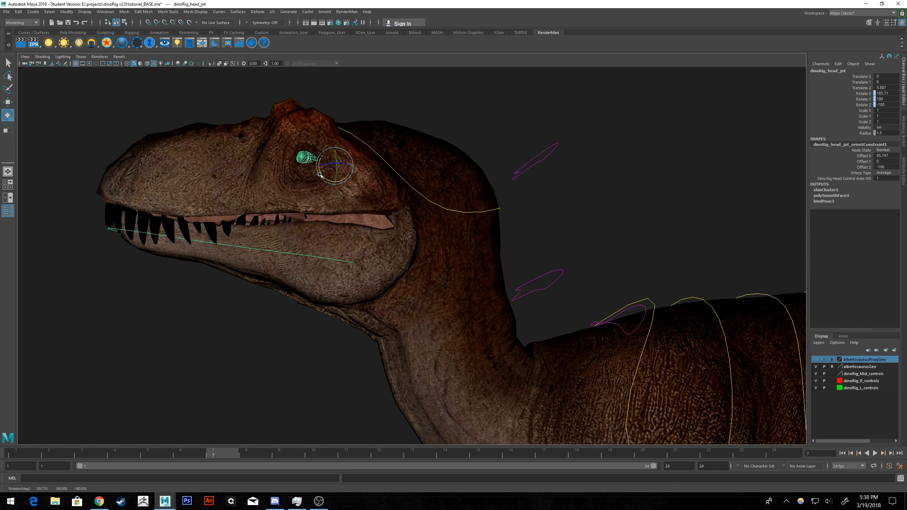
{"action": "key", "text": "ctrl+z"}
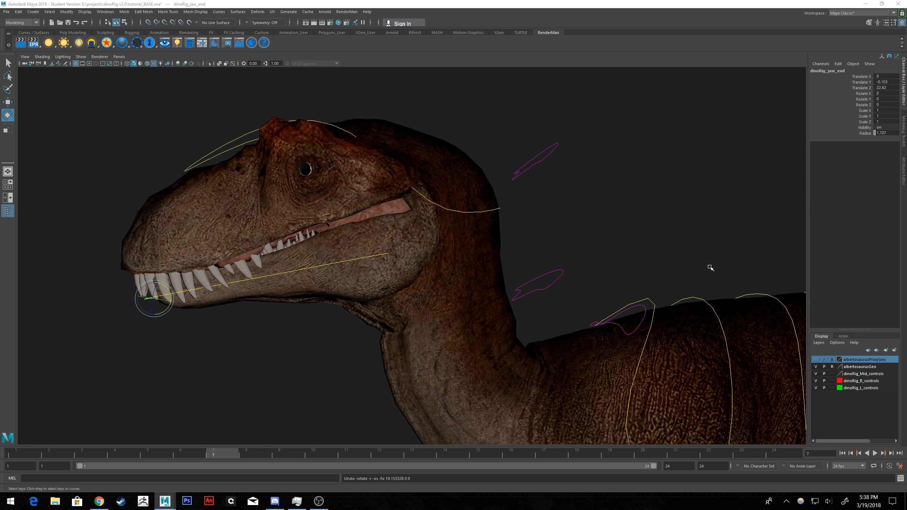
{"action": "left_click_drag", "start_coordinate": [169, 292], "coordinate": [160, 281]}
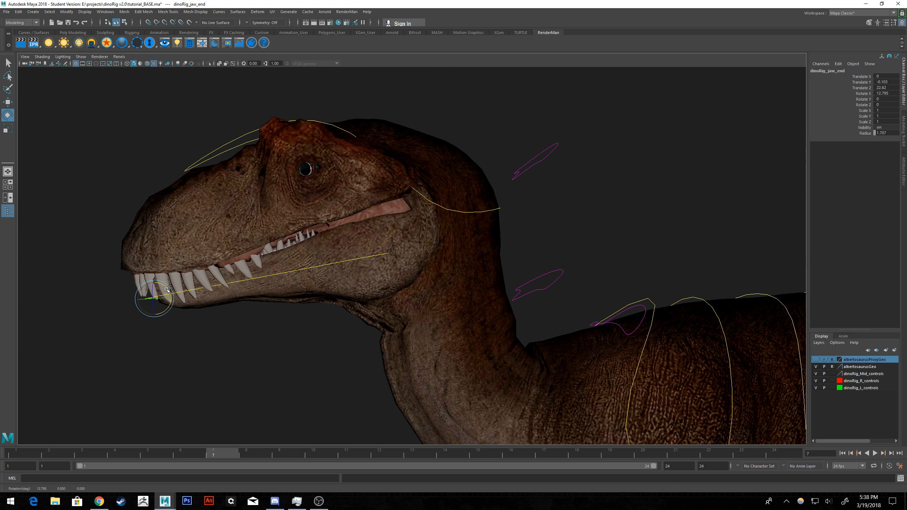
{"action": "key", "text": "ctrl+z"}
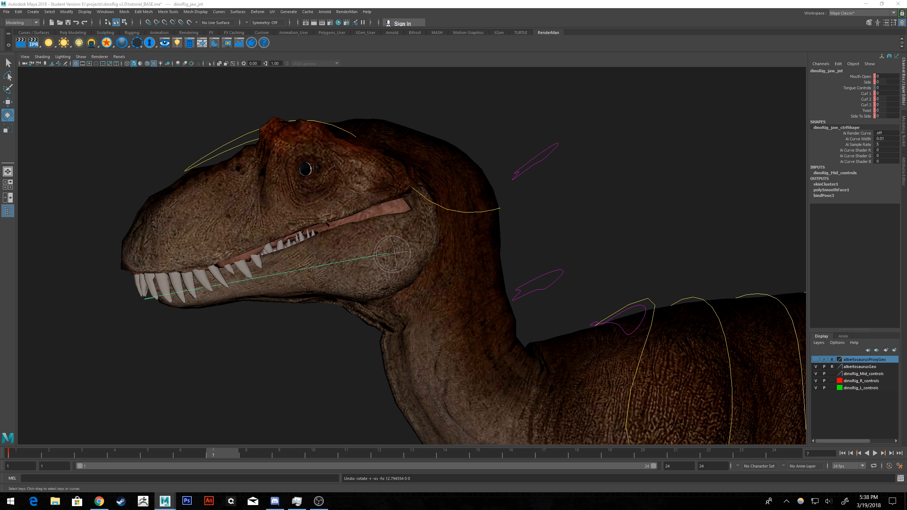
{"action": "key", "text": "ctrl+z"}
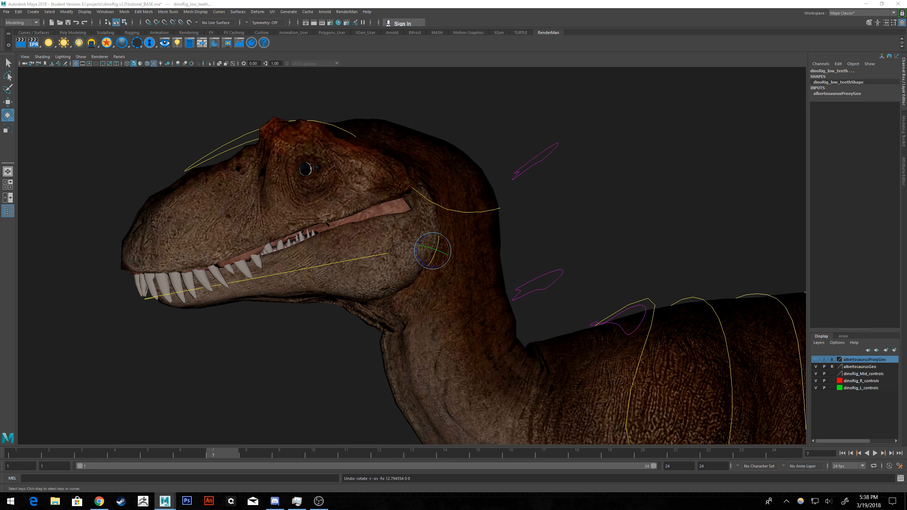
Open the Outliner as a floating window, resize it, and place it beside the dinosaur's head.
{"action": "left_click_drag", "start_coordinate": [906, 66], "coordinate": [649, 56]}
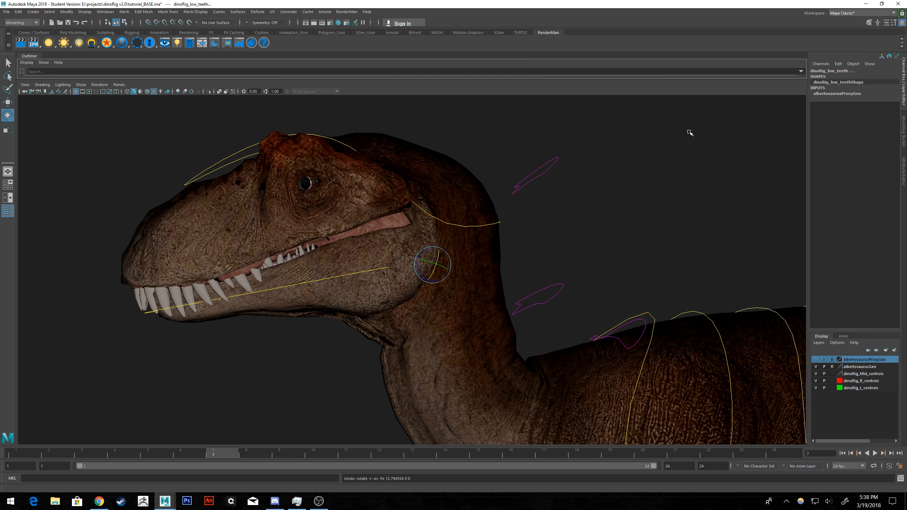
{"action": "right_click", "coordinate": [32, 59]}
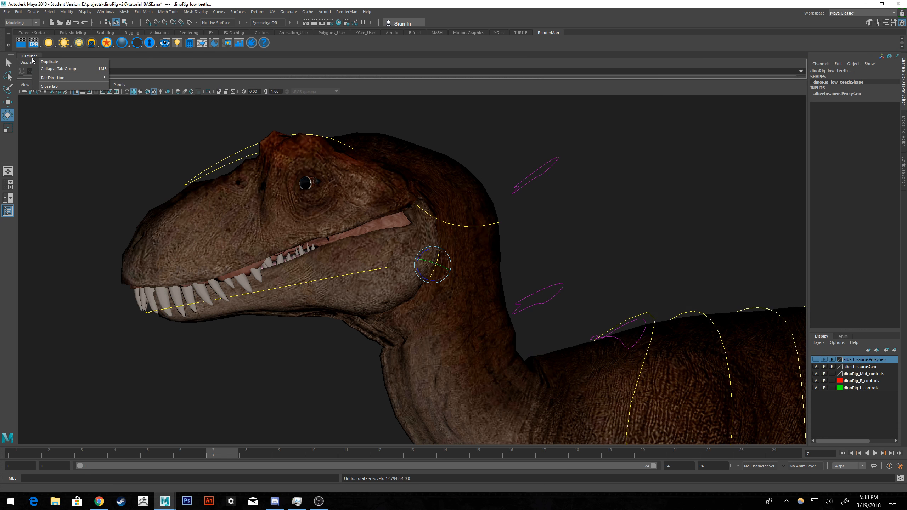
{"action": "left_click", "coordinate": [60, 86]}
{"action": "left_click", "coordinate": [105, 11]}
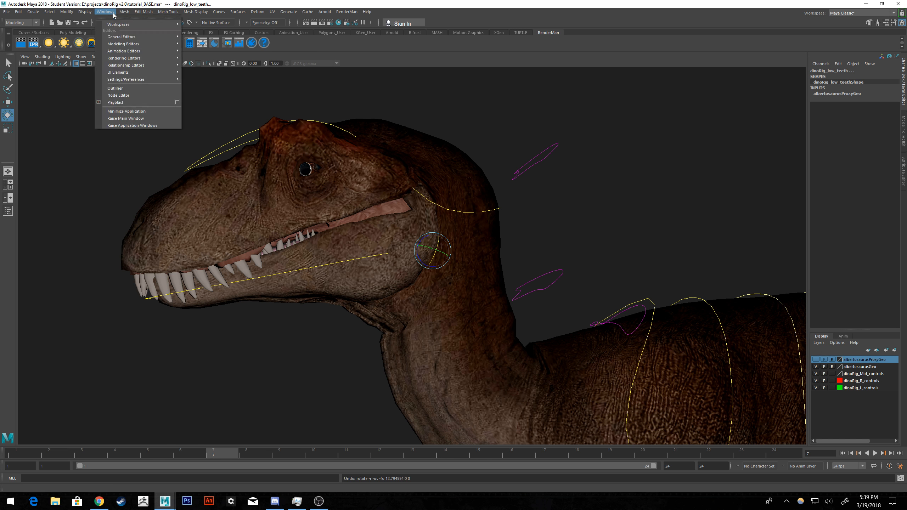
{"action": "left_click", "coordinate": [114, 90]}
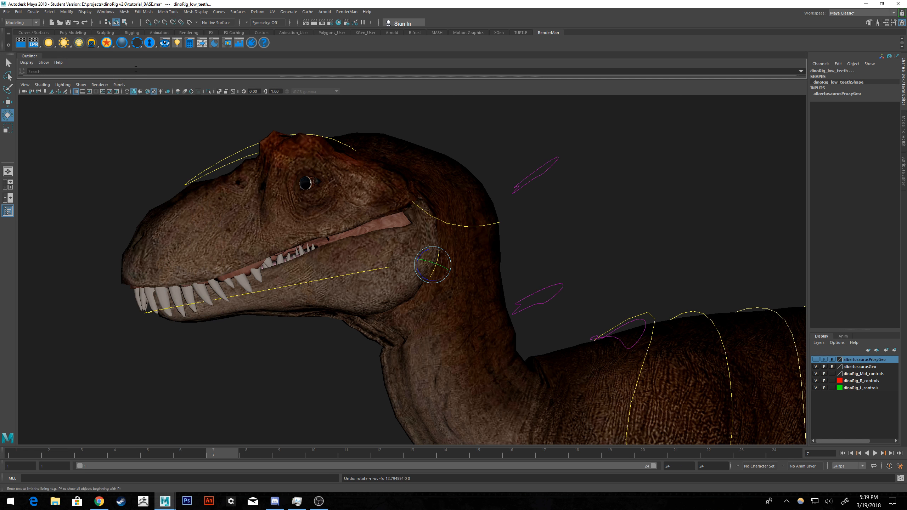
{"action": "left_click_drag", "start_coordinate": [29, 56], "coordinate": [128, 165]}
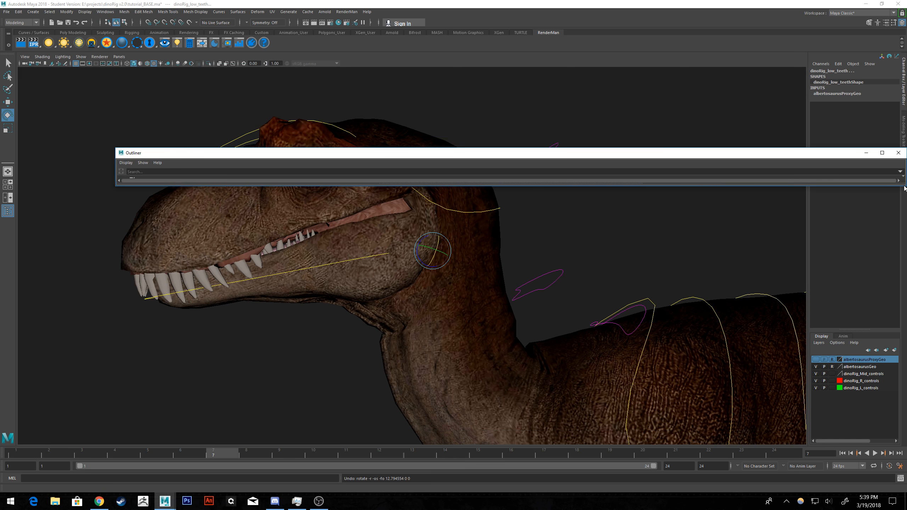
{"action": "left_click_drag", "start_coordinate": [904, 185], "coordinate": [302, 445]}
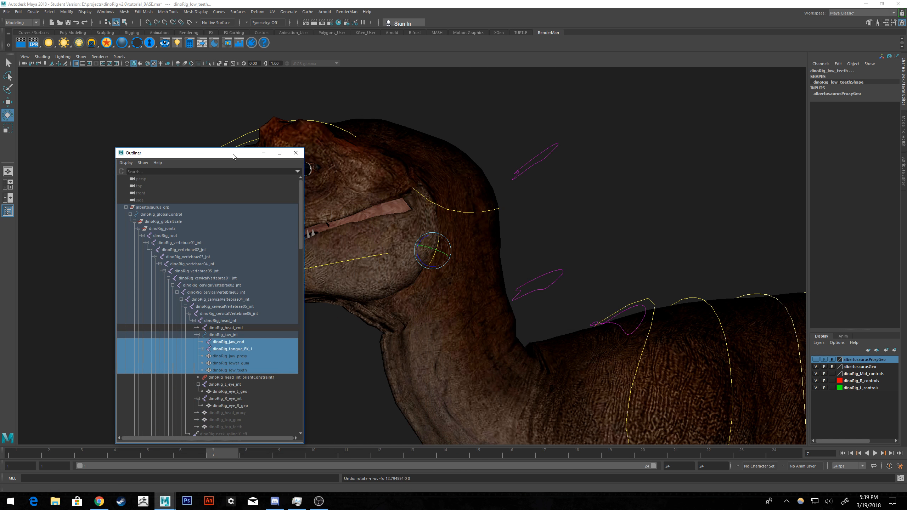
{"action": "left_click_drag", "start_coordinate": [233, 153], "coordinate": [658, 88]}
{"action": "left_click_drag", "start_coordinate": [489, 214], "coordinate": [442, 223], "text": "alt"}
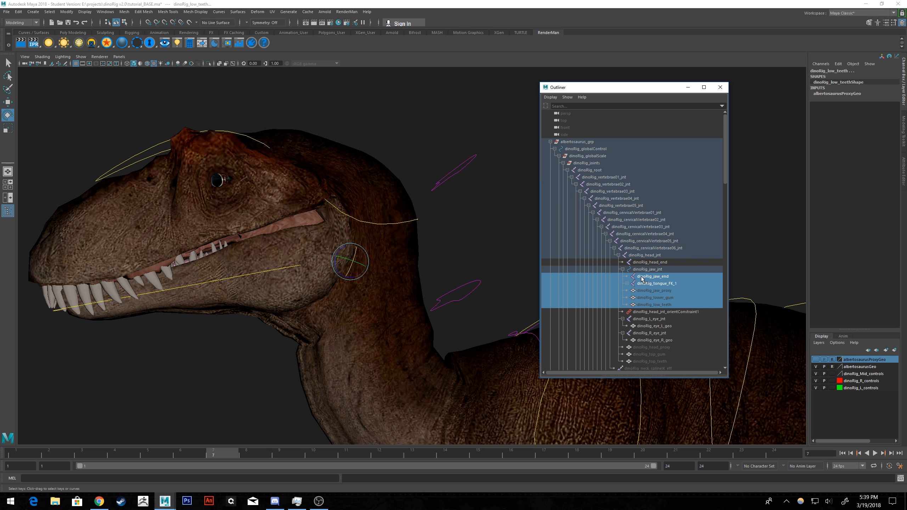
Try parenting the jaw joint's children under dinoRig_head_jnt and rotating dinoRig_jaw_end, undoing both changes.
{"action": "middle_click_drag", "start_coordinate": [641, 280], "coordinate": [646, 258]}
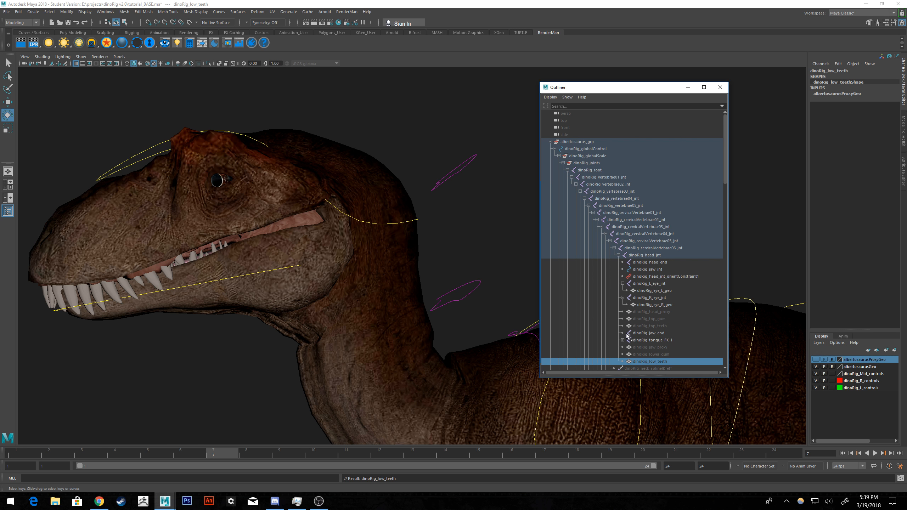
{"action": "left_click", "coordinate": [228, 279]}
{"action": "left_click", "coordinate": [648, 333]}
{"action": "left_click_drag", "start_coordinate": [66, 309], "coordinate": [86, 298]}
{"action": "key", "text": "ctrl+z"}
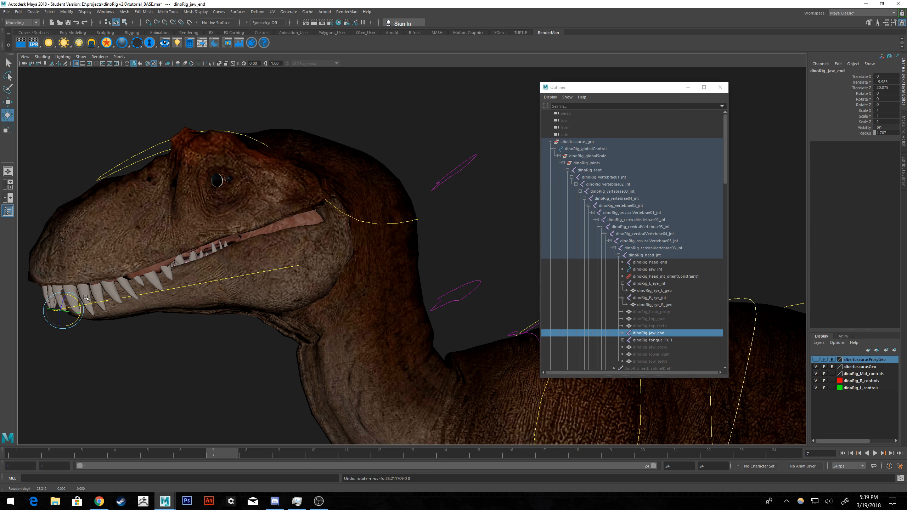
{"action": "key", "text": "ctrl+z"}
{"action": "key", "text": "ctrl+z"}
{"action": "key", "text": "ctrl+z"}
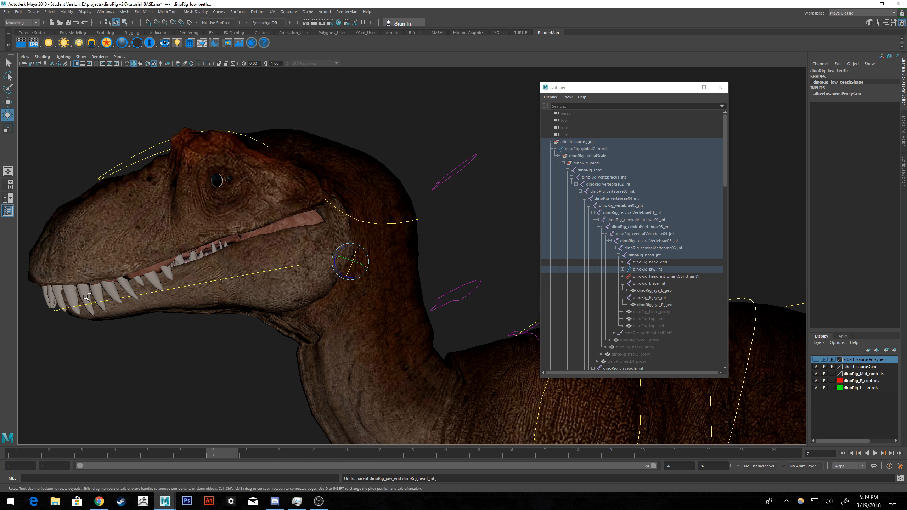
Examine the rig hierarchy in the Outliner, including the jaw joint's children and the contents of the dinoRig_ats, dinoRig_IK and dinoRig_CCs groups.
{"action": "left_click", "coordinate": [622, 269]}
{"action": "scroll", "coordinate": [640, 281], "scroll_direction": "down", "scroll_amount": 3}
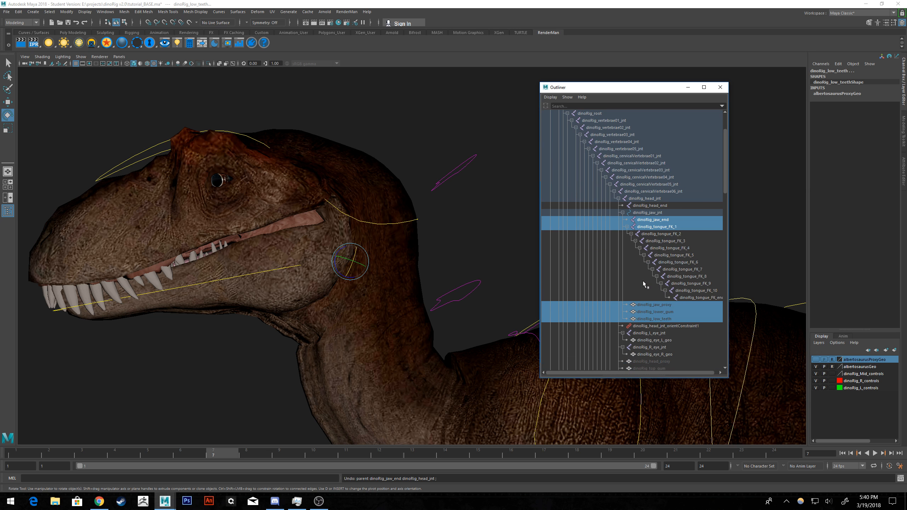
{"action": "scroll", "coordinate": [642, 281], "scroll_direction": "down", "scroll_amount": 3}
{"action": "scroll", "coordinate": [643, 283], "scroll_direction": "down", "scroll_amount": 6}
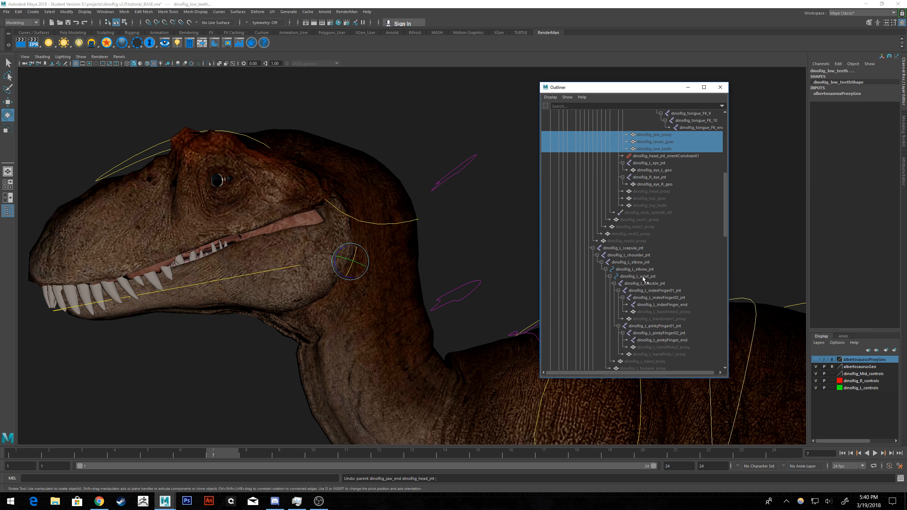
{"action": "scroll", "coordinate": [642, 279], "scroll_direction": "down", "scroll_amount": 9}
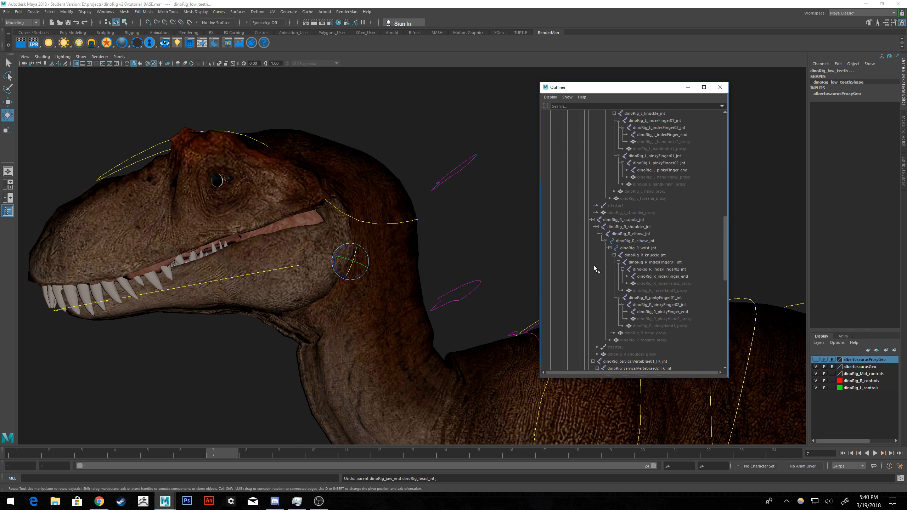
{"action": "scroll", "coordinate": [594, 266], "scroll_direction": "down", "scroll_amount": 9}
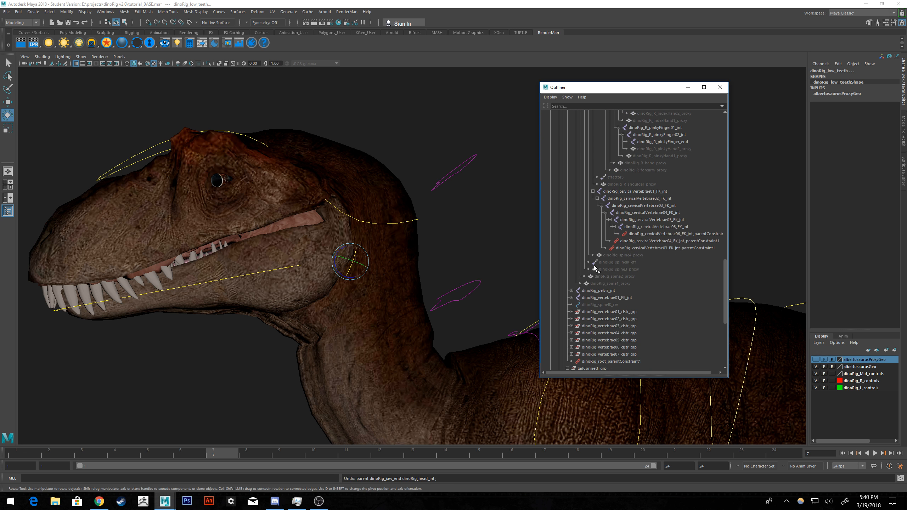
{"action": "scroll", "coordinate": [594, 266], "scroll_direction": "down", "scroll_amount": 6}
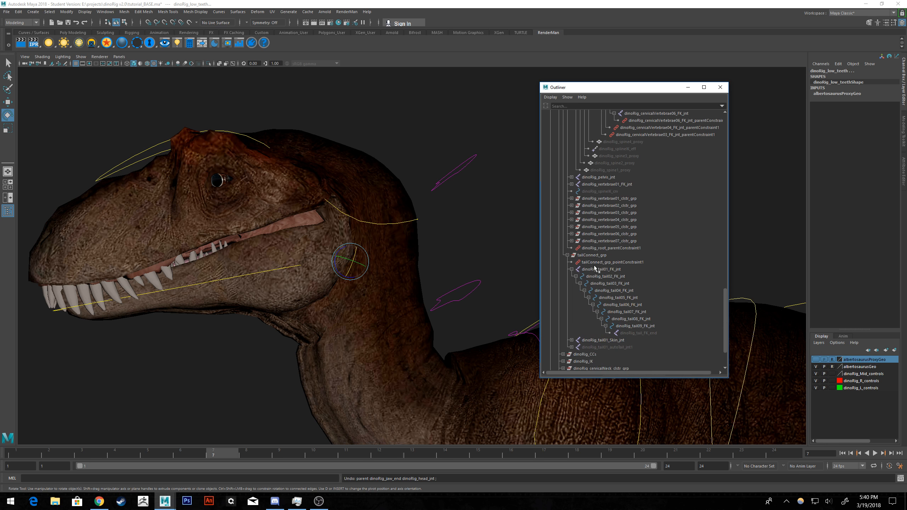
{"action": "scroll", "coordinate": [594, 269], "scroll_direction": "down", "scroll_amount": 3}
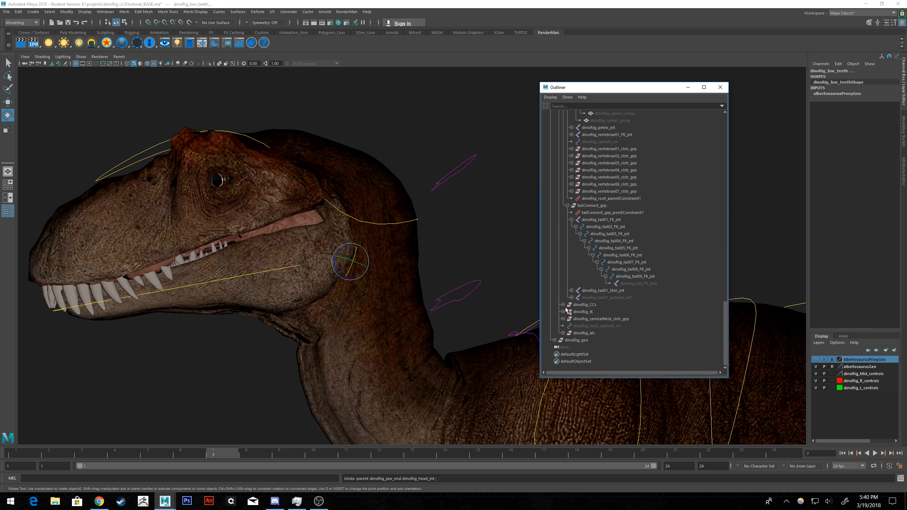
{"action": "left_click", "coordinate": [563, 333]}
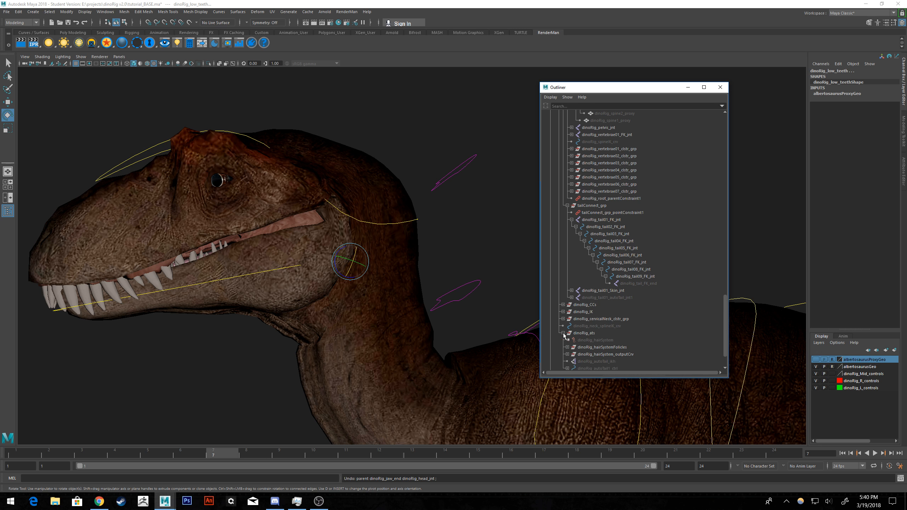
{"action": "left_click", "coordinate": [563, 332]}
{"action": "left_click", "coordinate": [563, 311]}
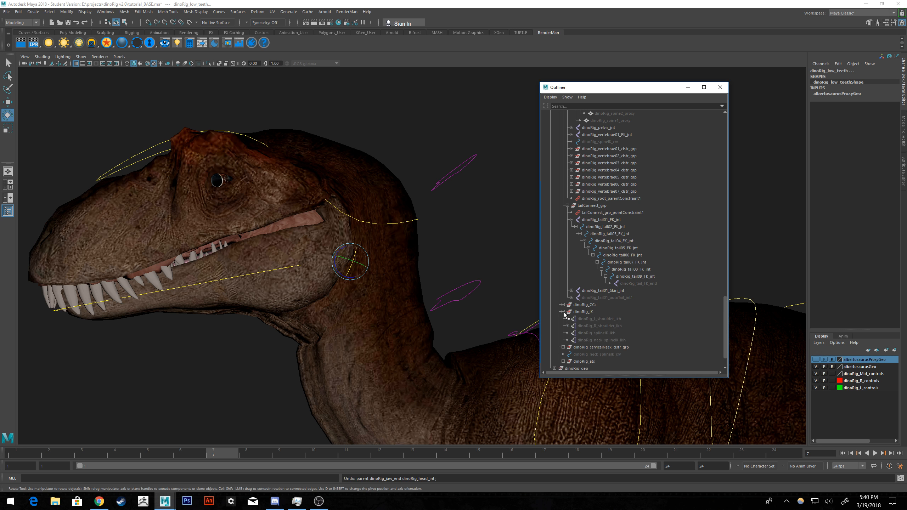
{"action": "left_click", "coordinate": [563, 312]}
{"action": "left_click", "coordinate": [562, 305]}
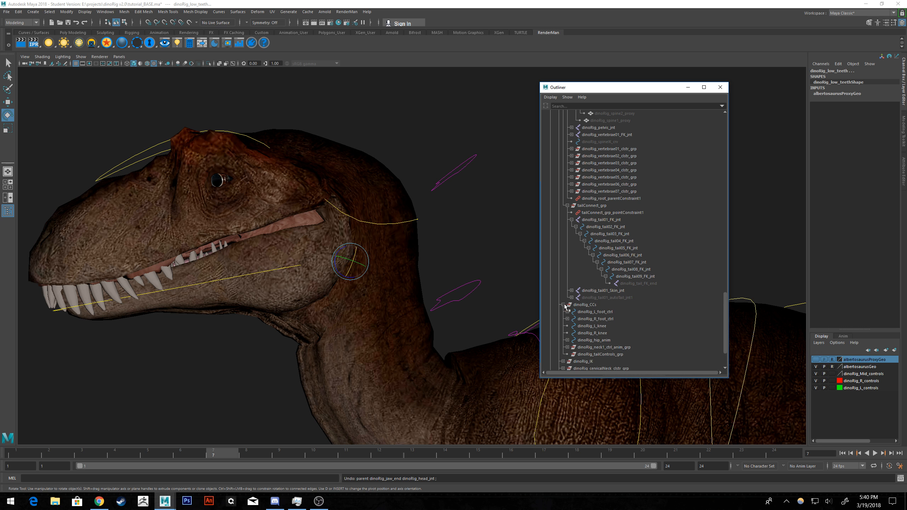
{"action": "left_click", "coordinate": [563, 305]}
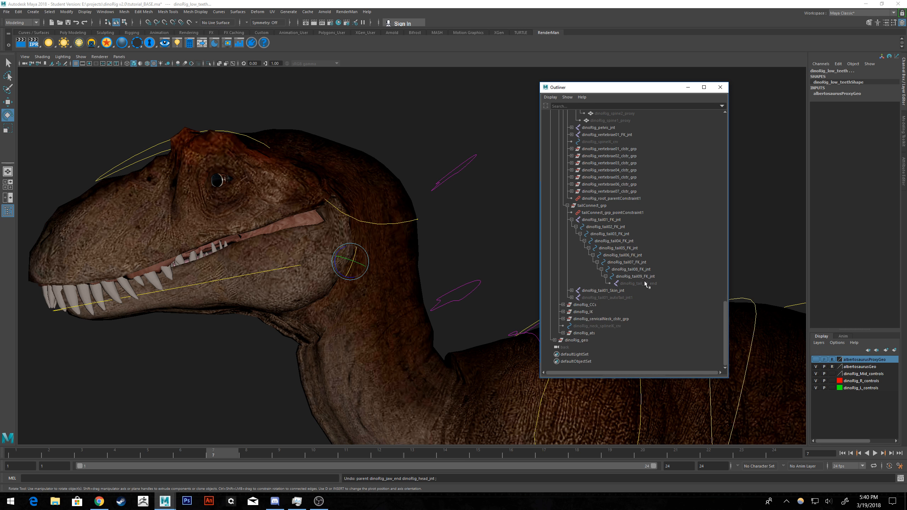
{"action": "key", "text": "f"}
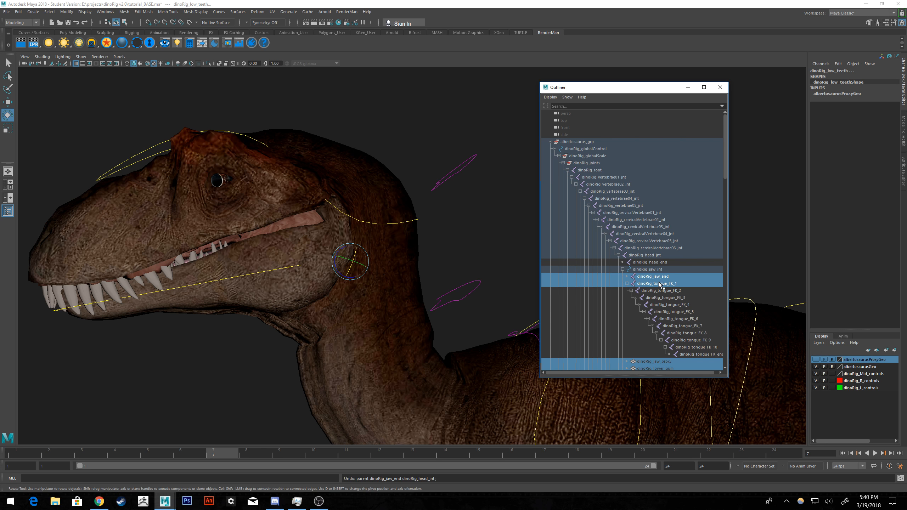
Select dinoRig_jaw_jnt and inspect the jaw and its control curve from several angles.
{"action": "left_click", "coordinate": [439, 125]}
{"action": "left_click_drag", "start_coordinate": [439, 125], "coordinate": [470, 198], "text": "alt"}
{"action": "left_click", "coordinate": [398, 308]}
{"action": "key", "text": "f"}
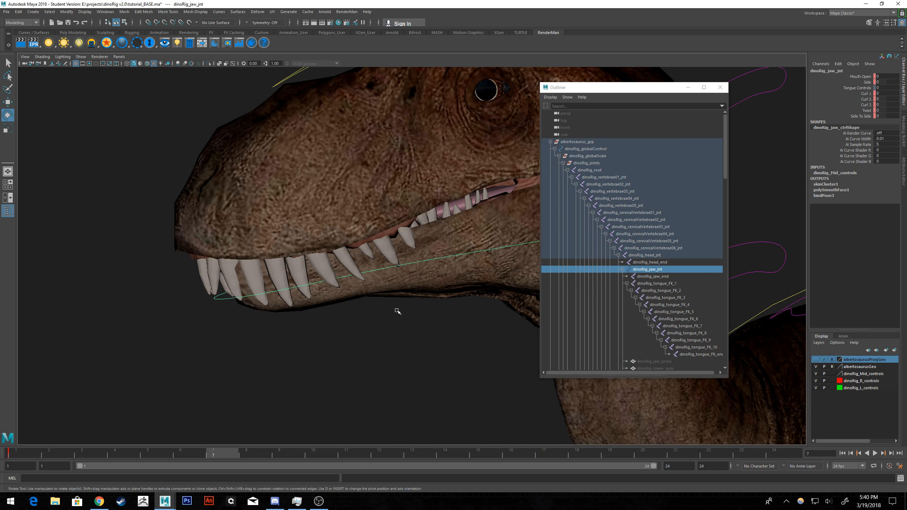
{"action": "scroll", "coordinate": [444, 256], "scroll_direction": "down", "scroll_amount": 4}
{"action": "middle_click_drag", "start_coordinate": [460, 249], "coordinate": [351, 278], "text": "alt"}
{"action": "scroll", "coordinate": [351, 278], "scroll_direction": "up", "scroll_amount": 2}
{"action": "scroll", "coordinate": [367, 269], "scroll_direction": "down", "scroll_amount": 2}
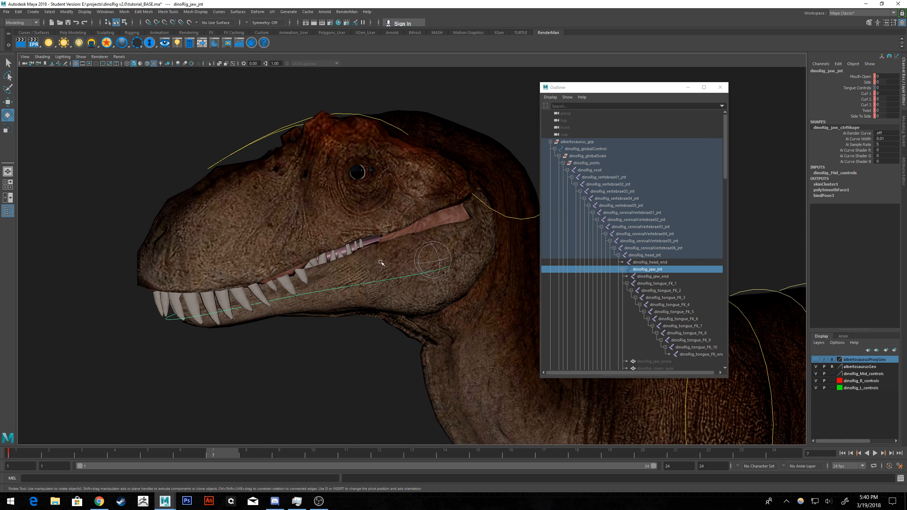
{"action": "scroll", "coordinate": [380, 262], "scroll_direction": "up", "scroll_amount": 1}
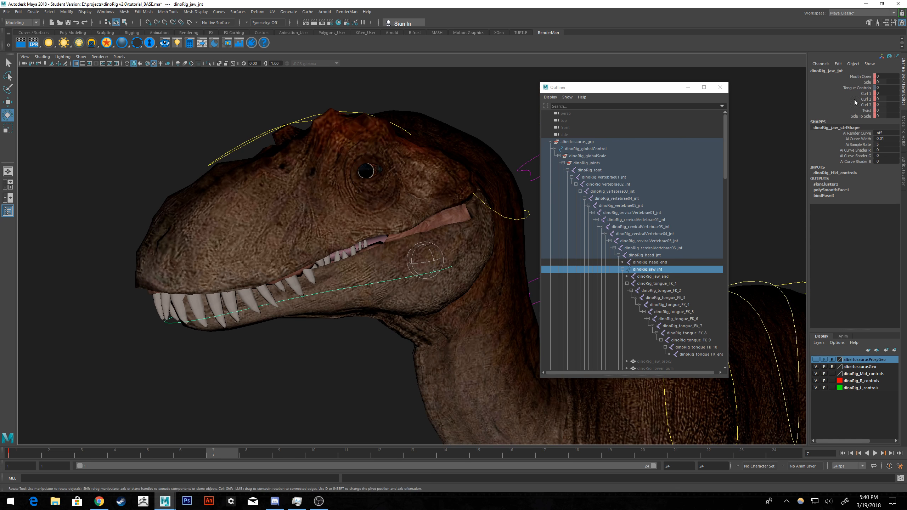
{"action": "left_click_drag", "start_coordinate": [424, 277], "coordinate": [396, 266], "text": "alt"}
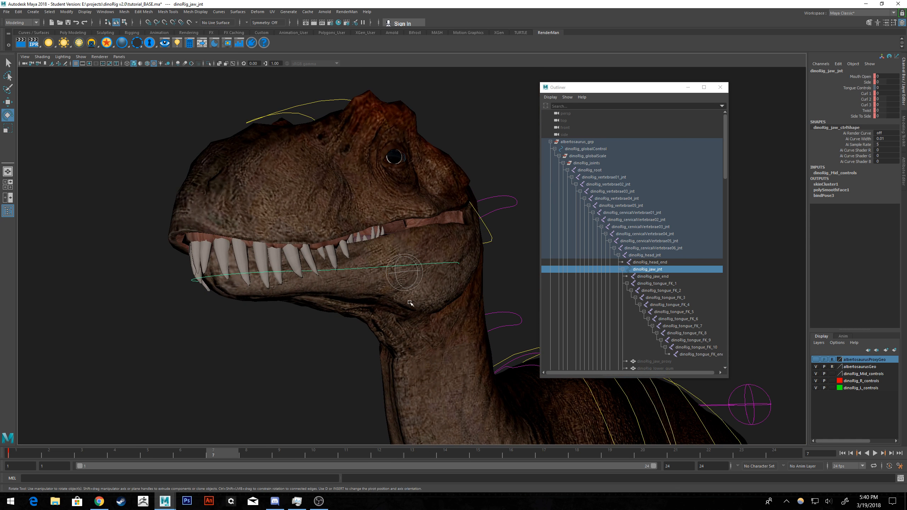
{"action": "left_click_drag", "start_coordinate": [448, 261], "coordinate": [417, 266], "text": "alt"}
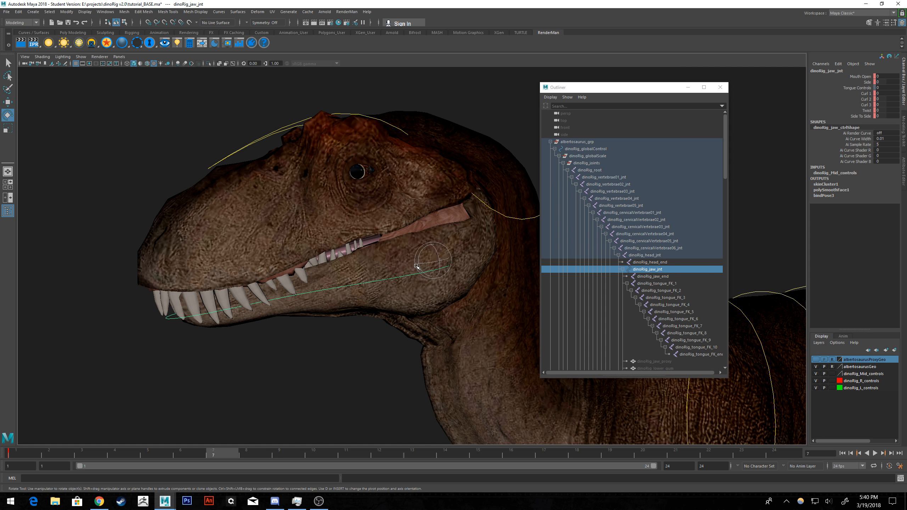
Open Channel Control for dinoRig_jaw_jnt and select Mouth Open among its keyable attributes.
{"action": "key", "text": "alt+Tab"}
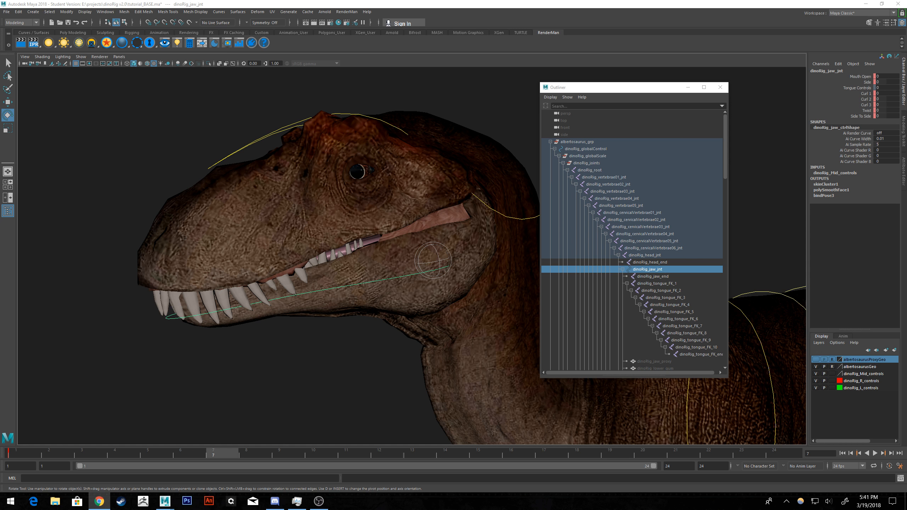
{"action": "right_click", "coordinate": [825, 93]}
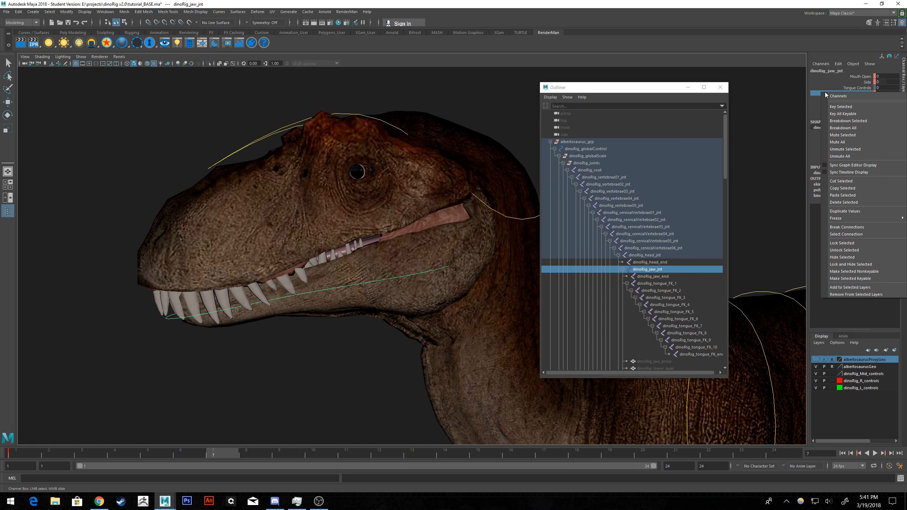
{"action": "right_click", "coordinate": [820, 73]}
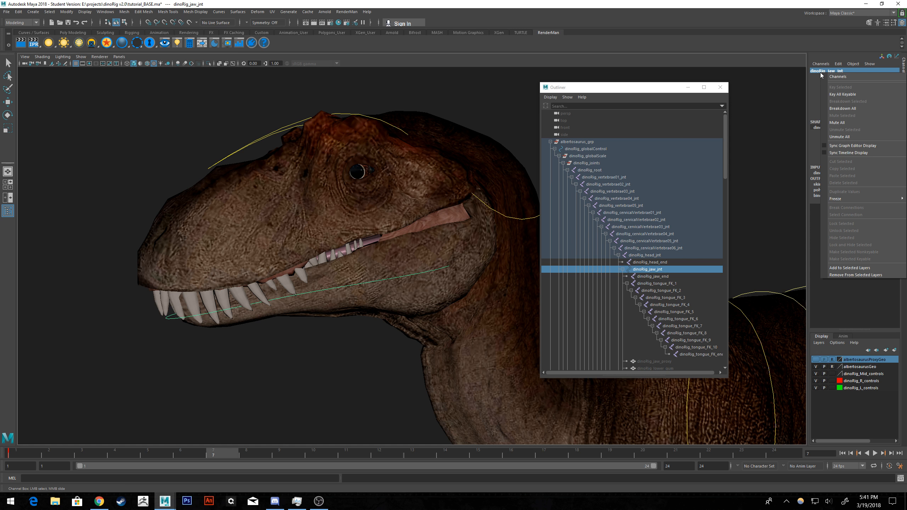
{"action": "left_click", "coordinate": [837, 63]}
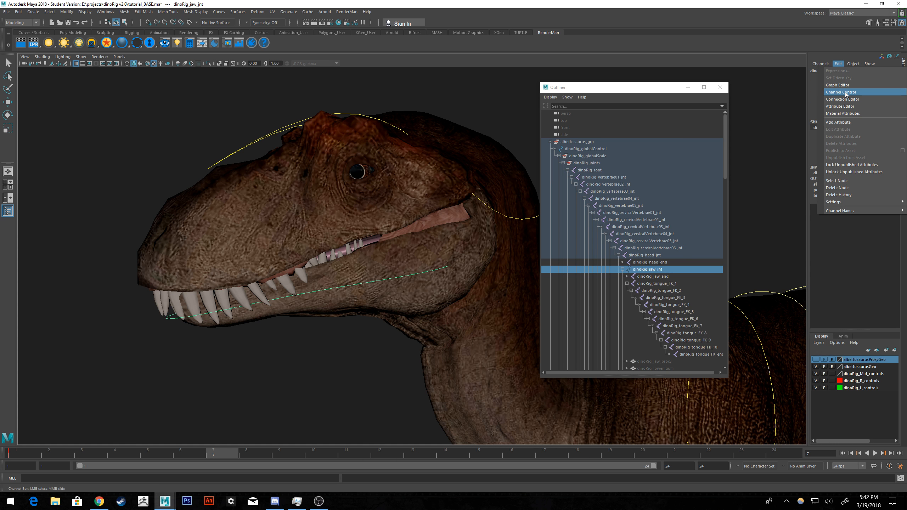
{"action": "left_click", "coordinate": [840, 92]}
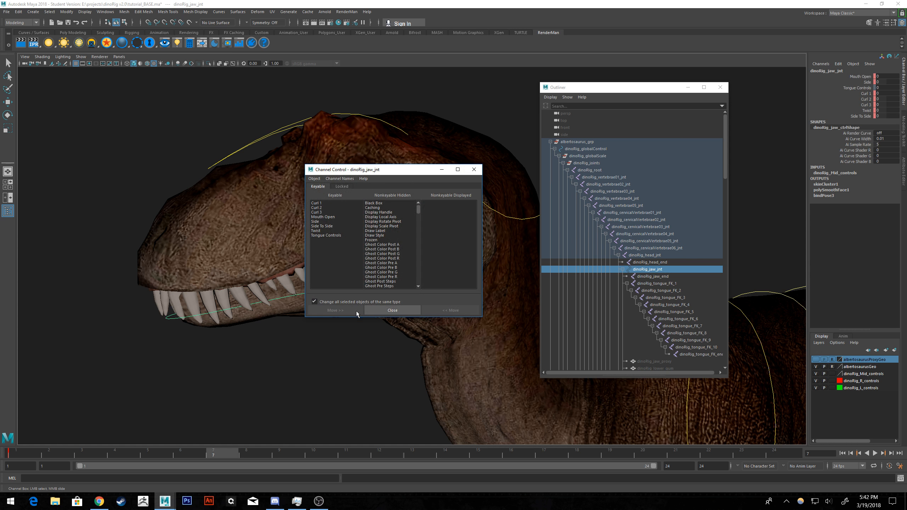
{"action": "left_click", "coordinate": [328, 221]}
{"action": "left_click", "coordinate": [329, 216]}
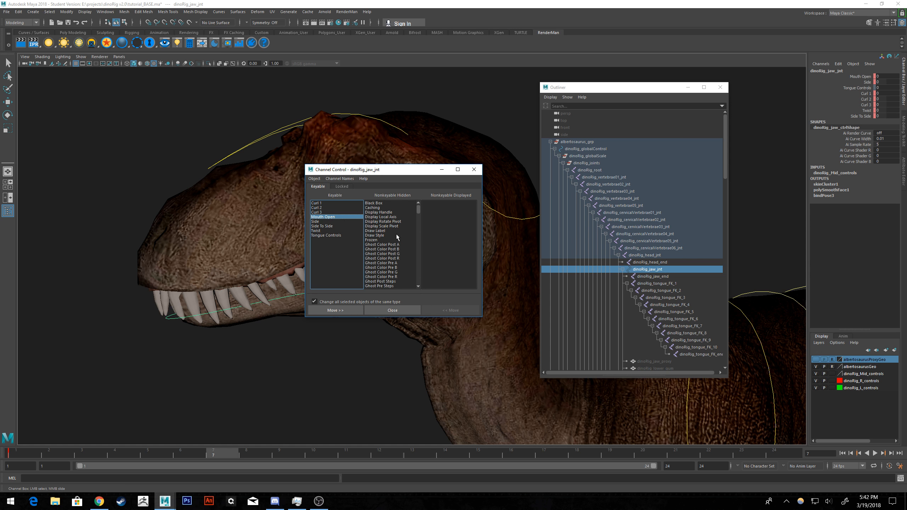
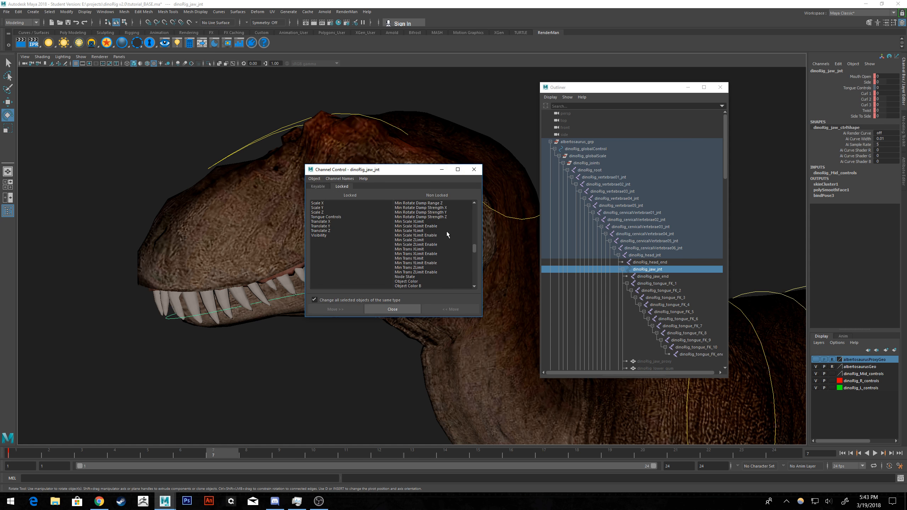
Make the Rotate X, Rotate Y and Rotate Z channels of dinoRig_jaw_jnt keyable in Channel Control.
{"action": "left_click", "coordinate": [410, 263]}
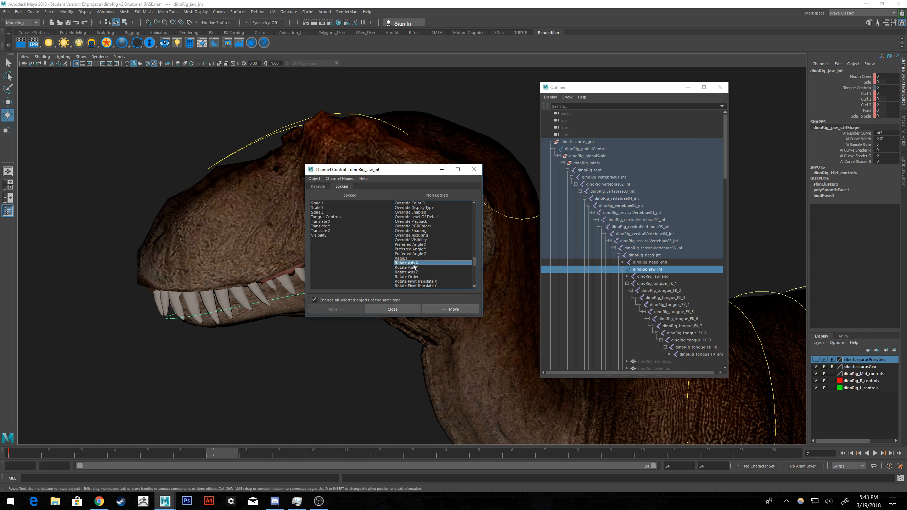
{"action": "left_click", "coordinate": [410, 272], "text": "shift"}
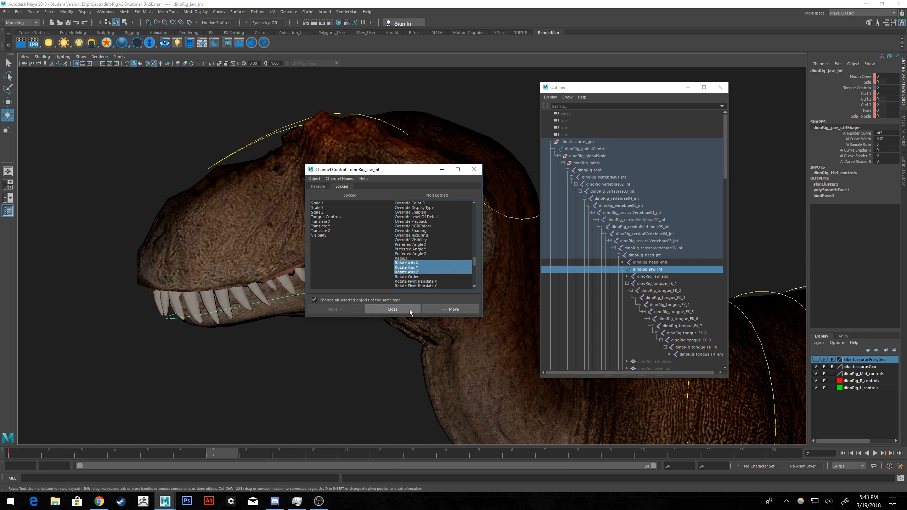
{"action": "left_click", "coordinate": [318, 186]}
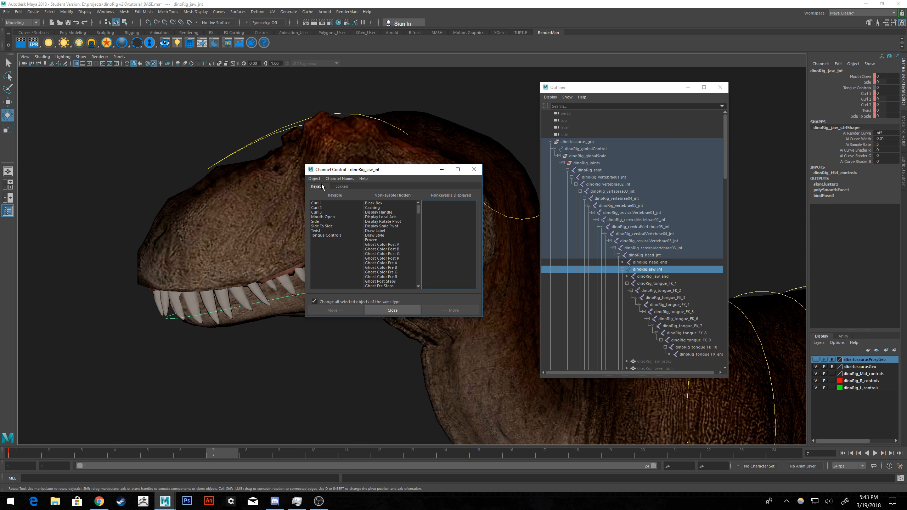
{"action": "scroll", "coordinate": [399, 216], "scroll_direction": "down", "scroll_amount": 15}
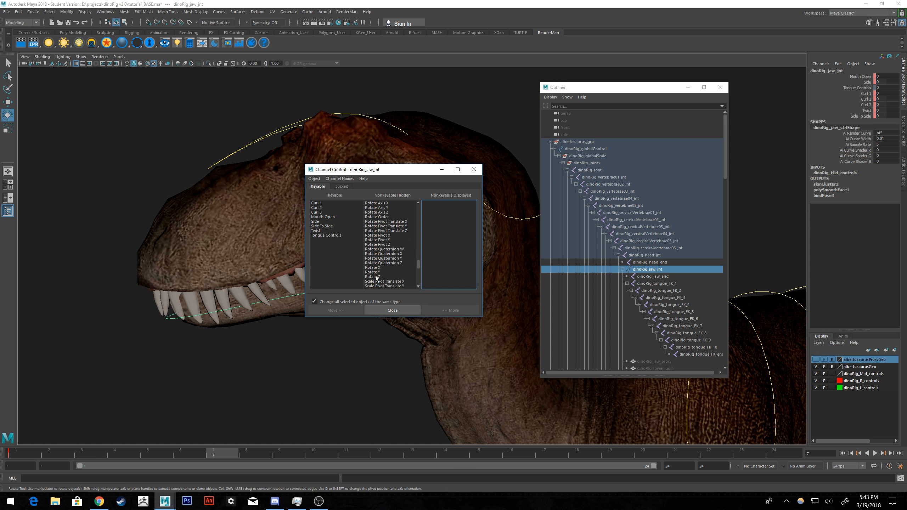
{"action": "left_click", "coordinate": [375, 269]}
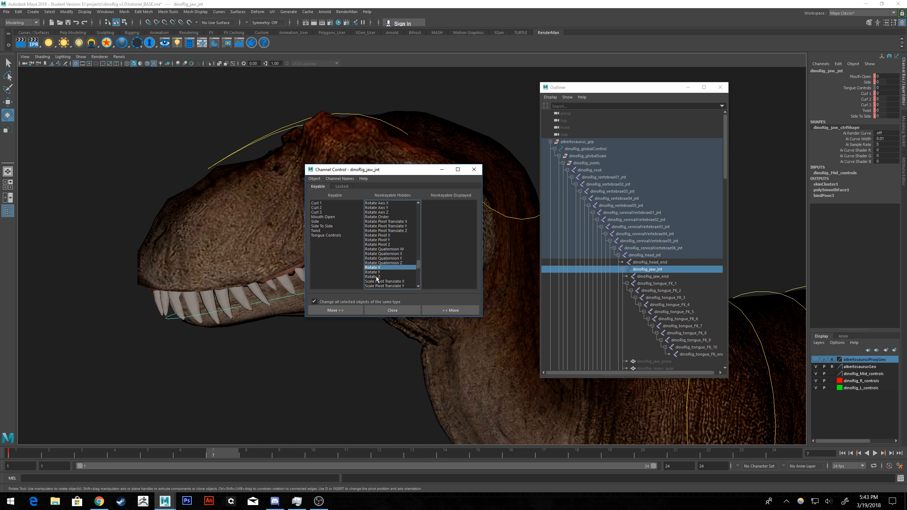
{"action": "left_click", "coordinate": [377, 278], "text": "shift"}
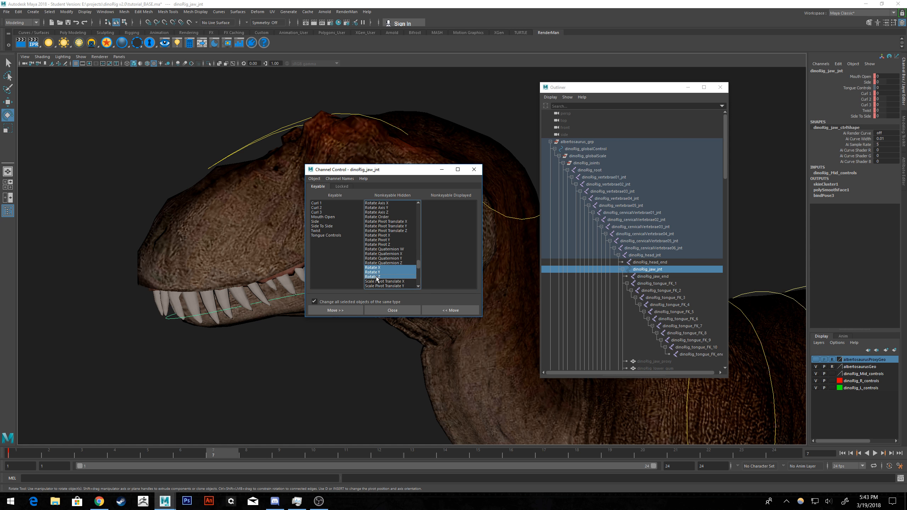
{"action": "left_click", "coordinate": [351, 310]}
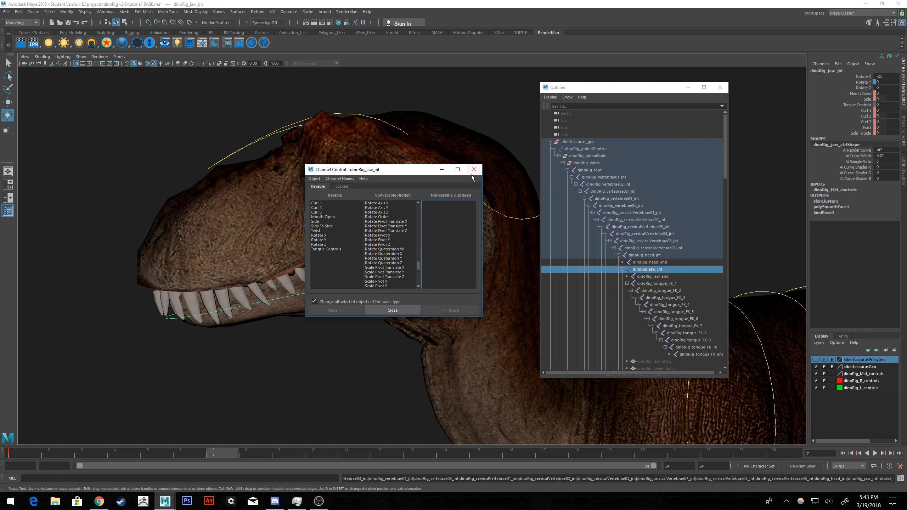
{"action": "left_click", "coordinate": [392, 310]}
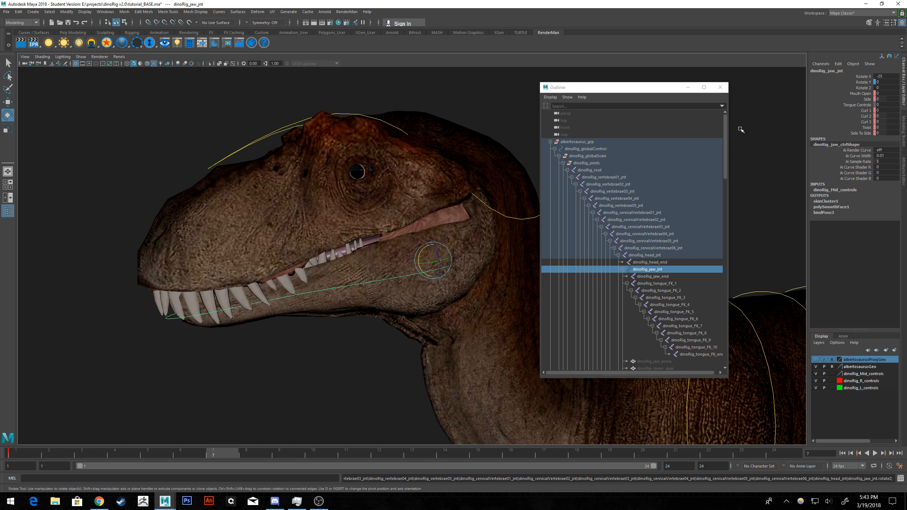
Reopen Channel Control for dinoRig_jaw_jnt and check its locked and keyable attribute lists.
{"action": "left_click", "coordinate": [838, 63]}
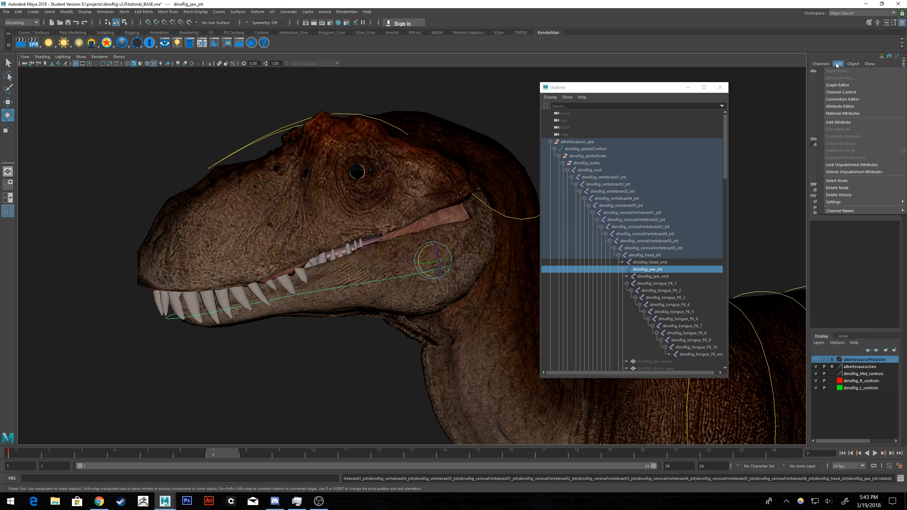
{"action": "left_click", "coordinate": [849, 92]}
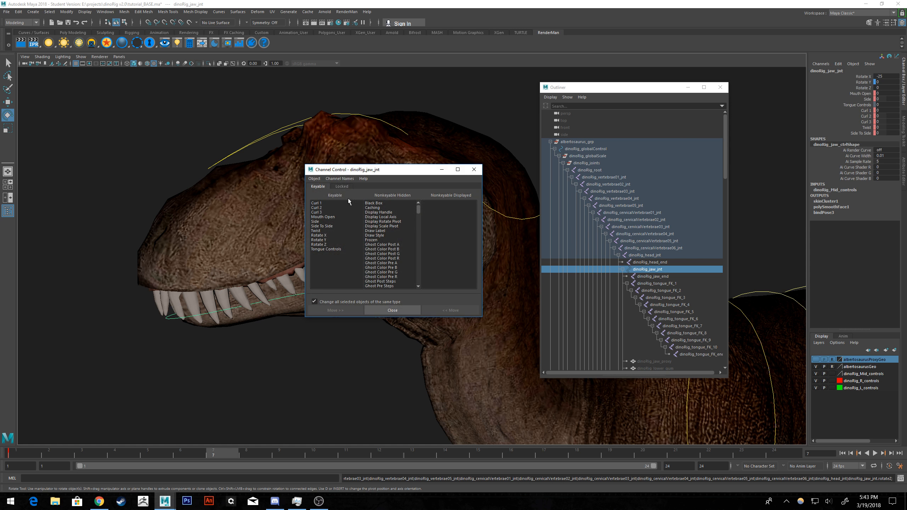
{"action": "left_click", "coordinate": [341, 186]}
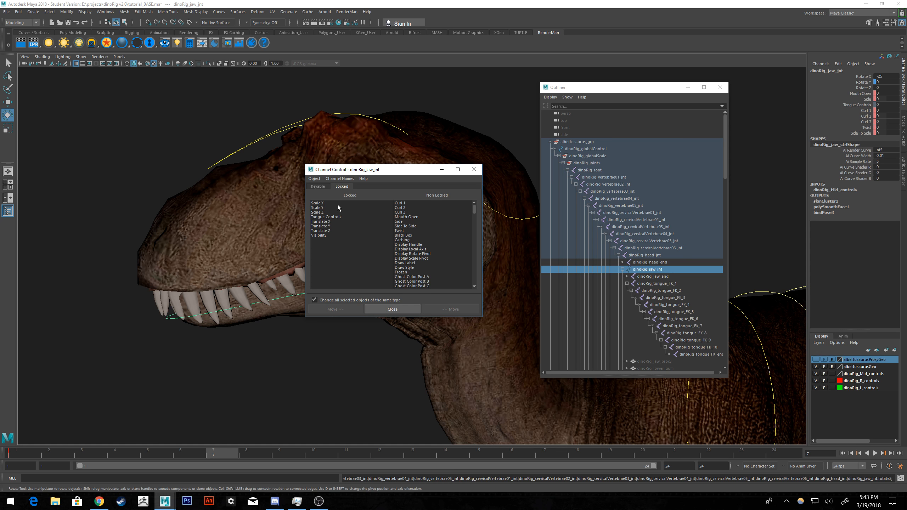
{"action": "left_click", "coordinate": [318, 186]}
{"action": "scroll", "coordinate": [378, 252], "scroll_direction": "down", "scroll_amount": 6}
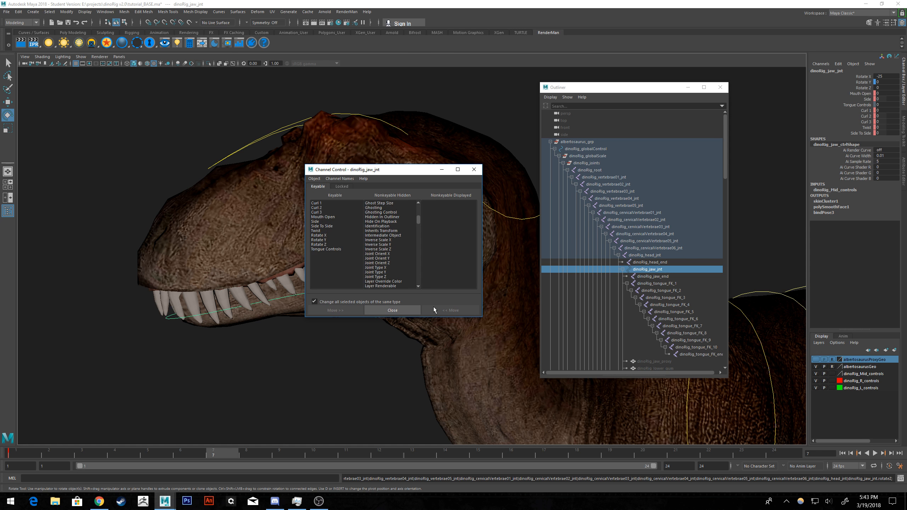
{"action": "left_click", "coordinate": [393, 310]}
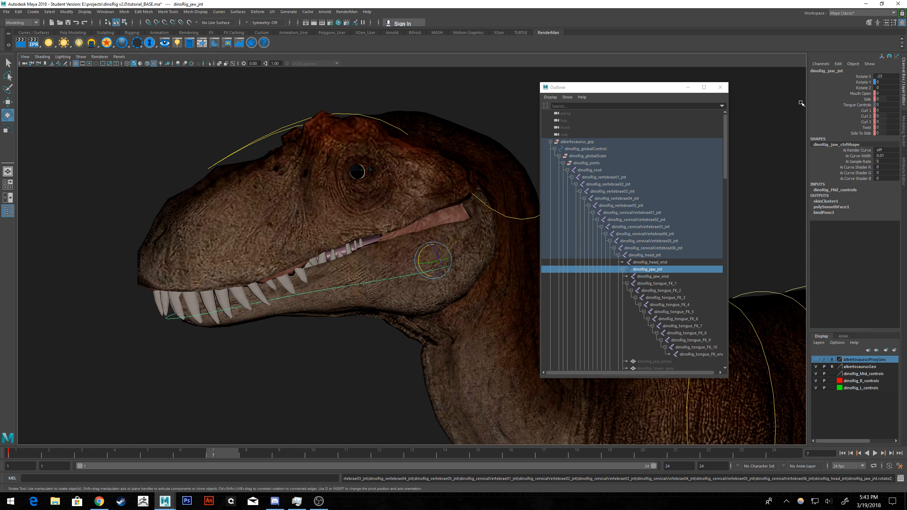
Try unlocking the Rotate Y channel and rotating the jaw joint slightly, then undo the rotation.
{"action": "left_click", "coordinate": [866, 82]}
{"action": "right_click", "coordinate": [866, 82]}
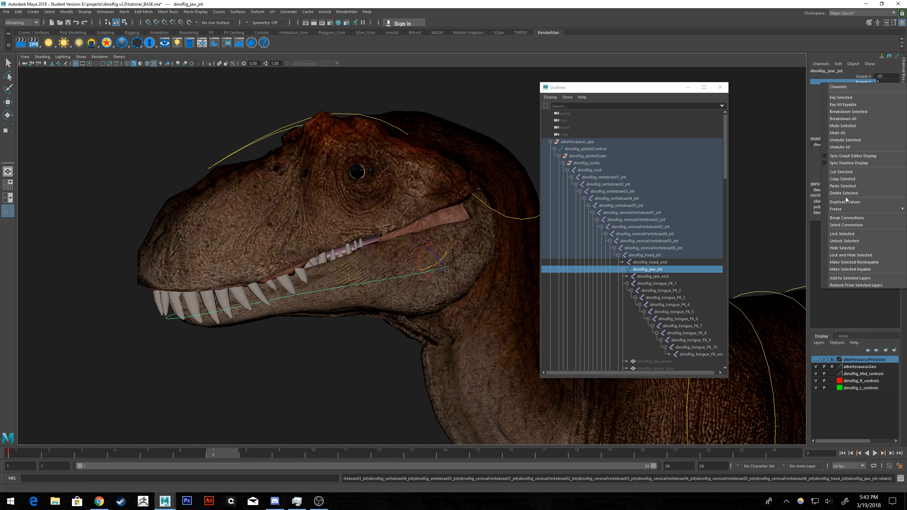
{"action": "left_click", "coordinate": [846, 239]}
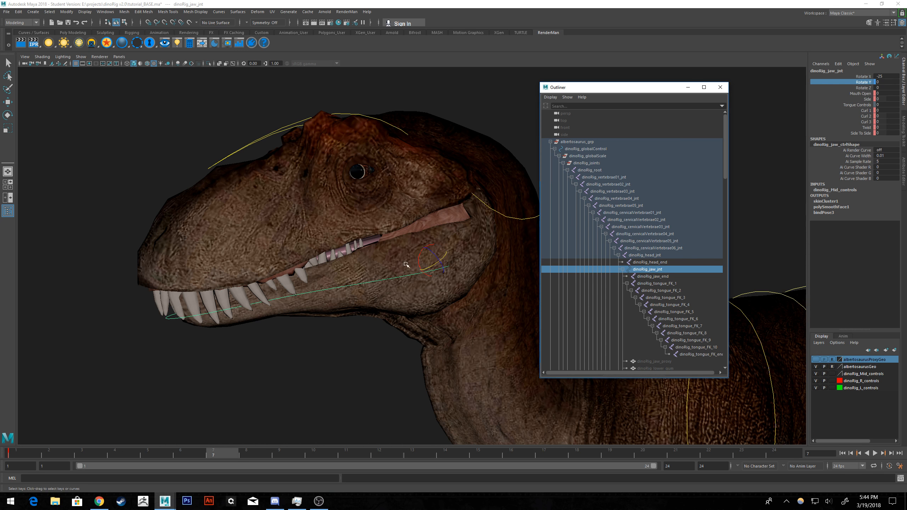
{"action": "mouse_move", "coordinate": [419, 261]}
{"action": "left_mouse_down"}
{"action": "mouse_move", "coordinate": [416, 251]}
{"action": "mouse_move", "coordinate": [422, 260]}
{"action": "mouse_move", "coordinate": [410, 269]}
{"action": "mouse_move", "coordinate": [408, 258]}
{"action": "left_mouse_up"}
{"action": "key", "text": "ctrl+z"}
{"action": "key", "text": "ctrl+z"}
{"action": "key", "text": "ctrl+z"}
{"action": "key", "text": "ctrl+z"}
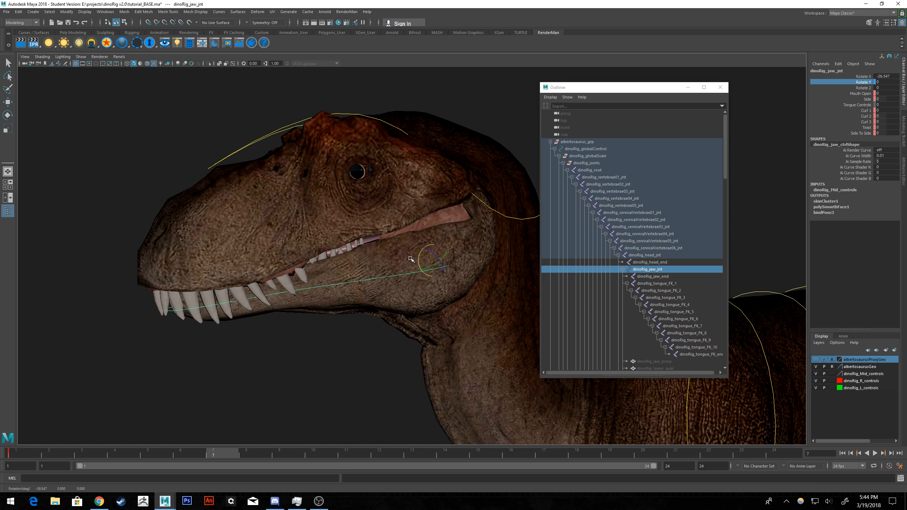
Hide the Mouth Open channel of dinoRig_jaw_jnt.
{"action": "left_click", "coordinate": [857, 93]}
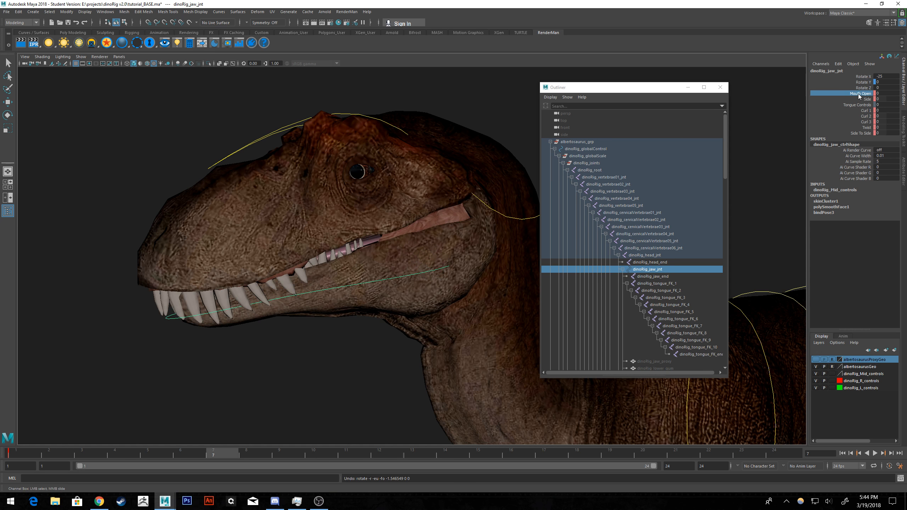
{"action": "right_click", "coordinate": [858, 93]}
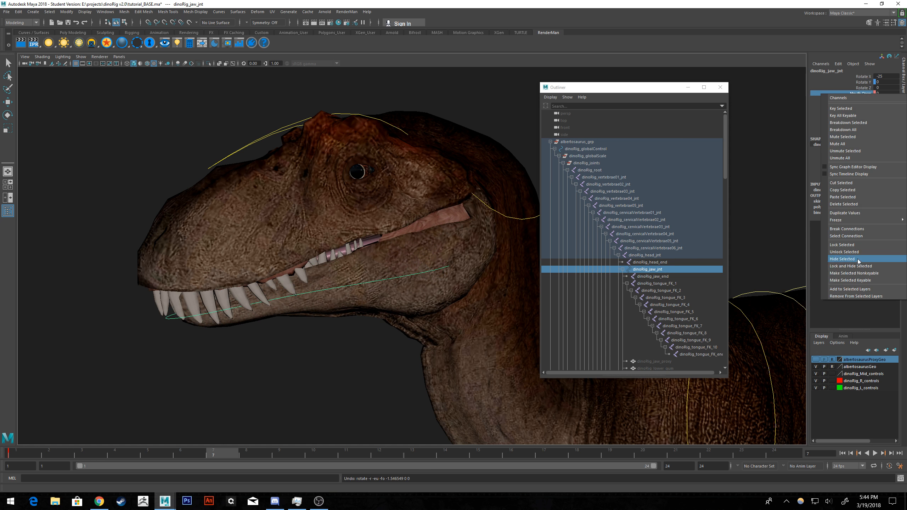
{"action": "left_click", "coordinate": [846, 248]}
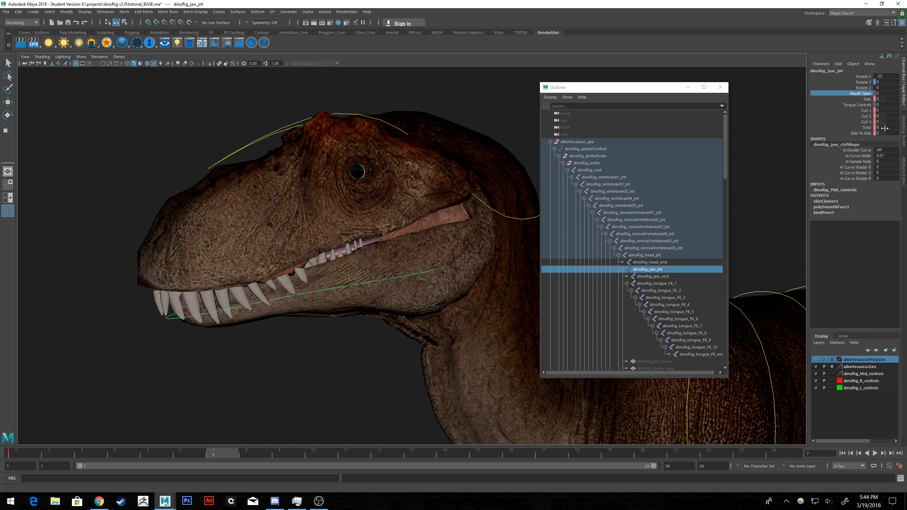
{"action": "right_click", "coordinate": [864, 94]}
{"action": "left_click", "coordinate": [850, 262]}
Try another rotation of the jaw joint, undo it and view the head from a different angle.
{"action": "left_click_drag", "start_coordinate": [418, 254], "coordinate": [439, 218]}
{"action": "key", "text": "ctrl+z"}
{"action": "left_click_drag", "start_coordinate": [418, 255], "coordinate": [464, 196], "text": "alt"}
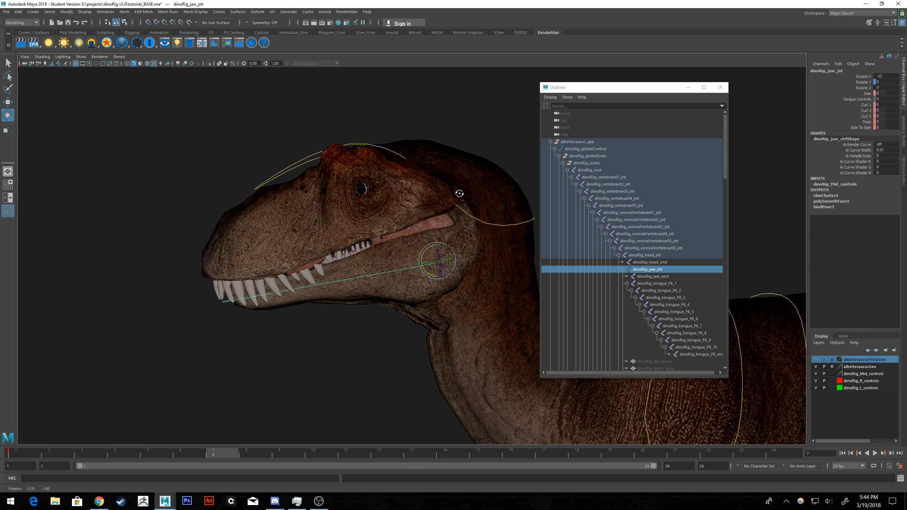
Go to frame 1, inspect the head from several angles and show the side view full size.
{"action": "left_click", "coordinate": [29, 458]}
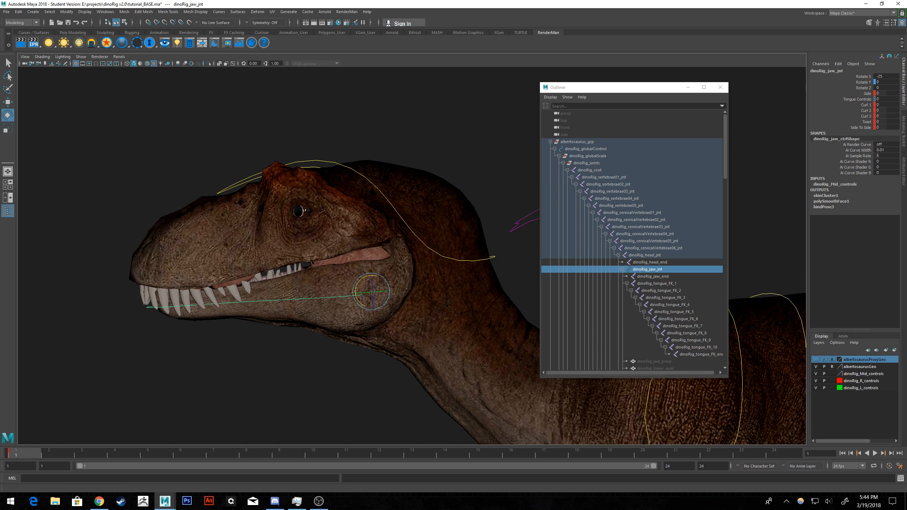
{"action": "key", "text": "alt+Tab"}
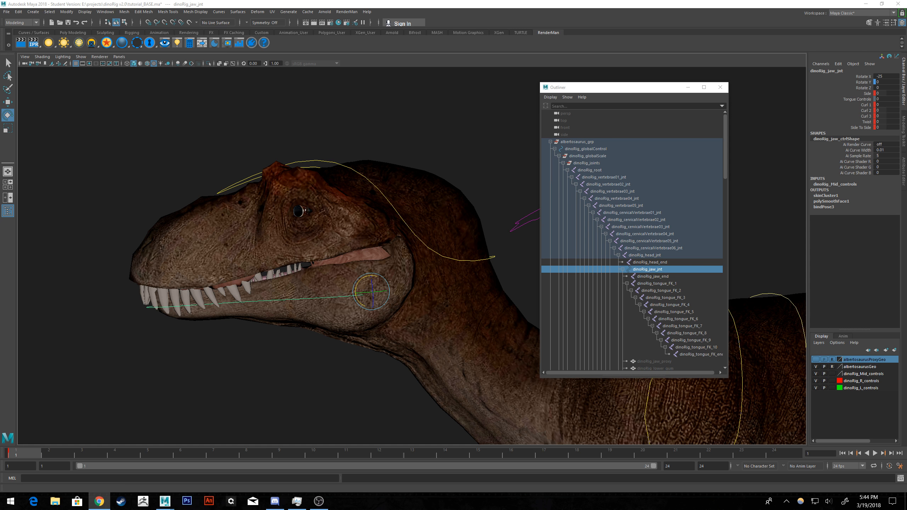
{"action": "left_click_drag", "start_coordinate": [404, 193], "coordinate": [482, 187], "text": "alt"}
{"action": "middle_click_drag", "start_coordinate": [465, 174], "coordinate": [474, 184], "text": "alt"}
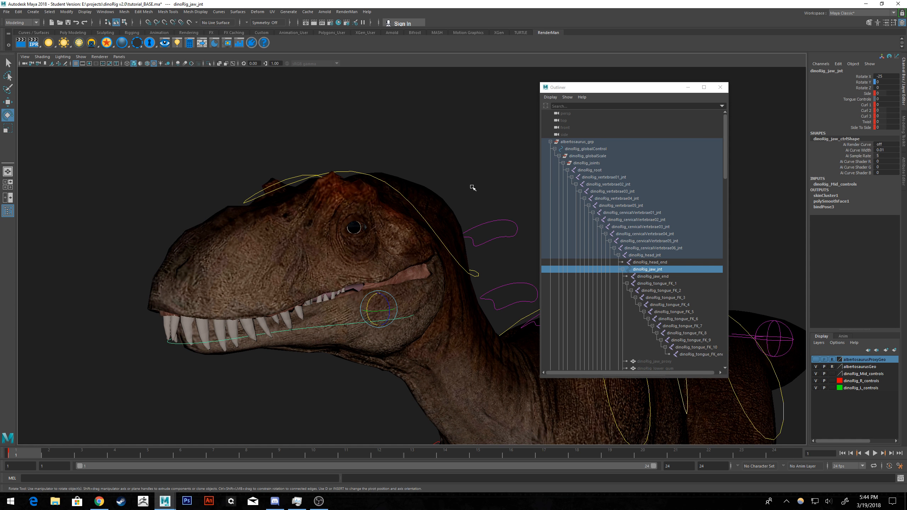
{"action": "right_click_drag", "start_coordinate": [474, 184], "coordinate": [458, 207], "text": "alt"}
{"action": "left_click_drag", "start_coordinate": [459, 206], "coordinate": [430, 208], "text": "alt"}
{"action": "key", "text": "space"}
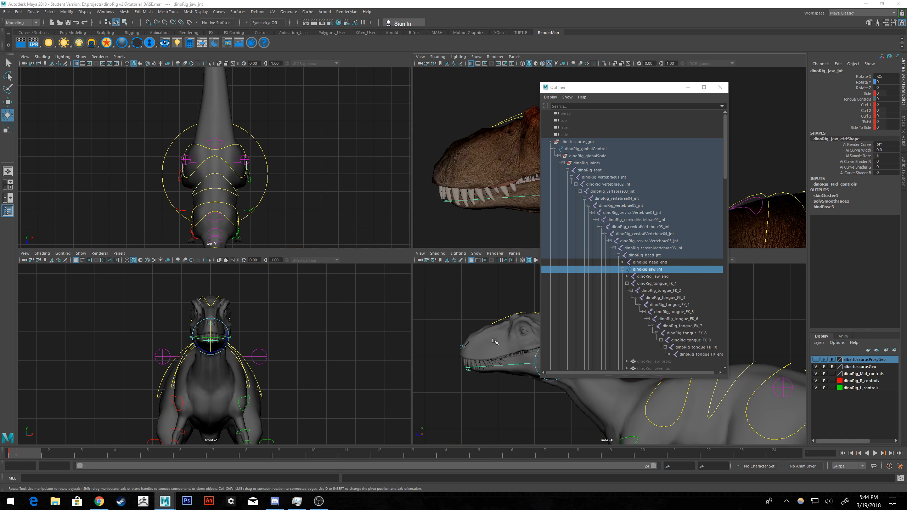
{"action": "key", "text": "space"}
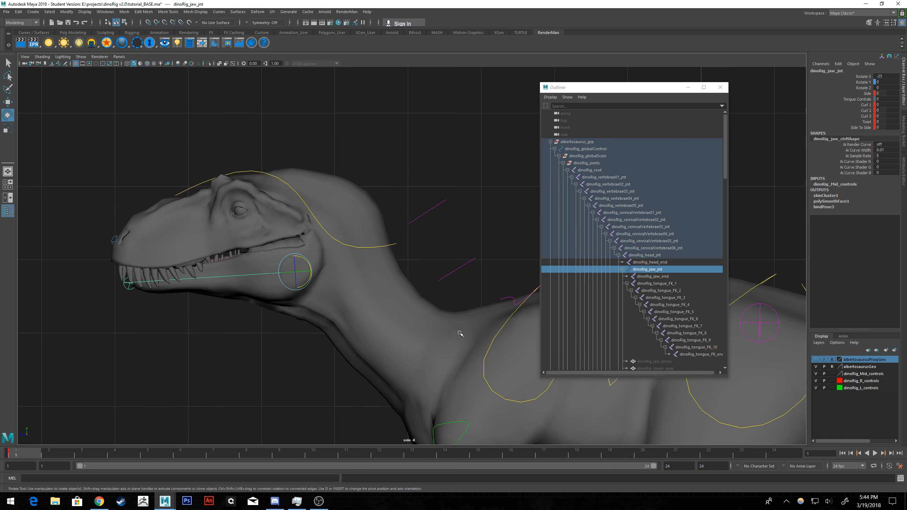
Close and reopen the Outliner, move it clear of the side view and frame the dinosaur's head.
{"action": "left_click", "coordinate": [718, 87]}
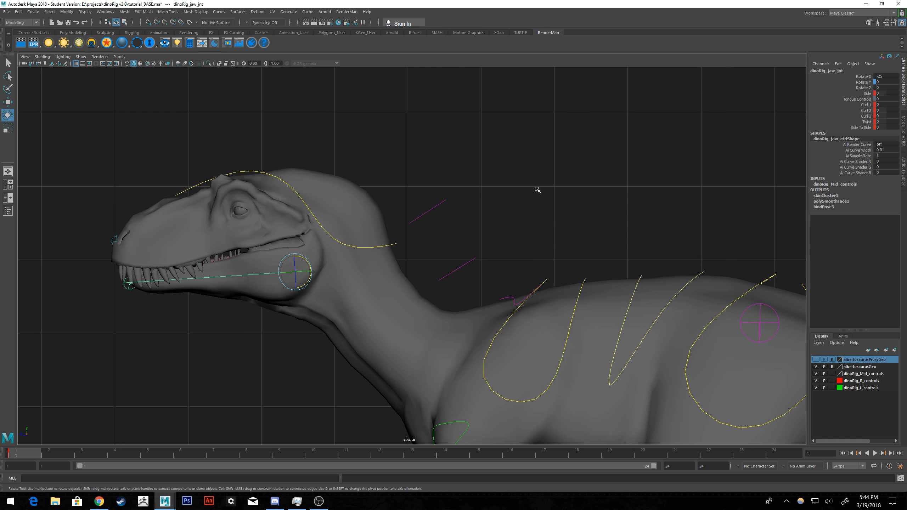
{"action": "left_click", "coordinate": [105, 11]}
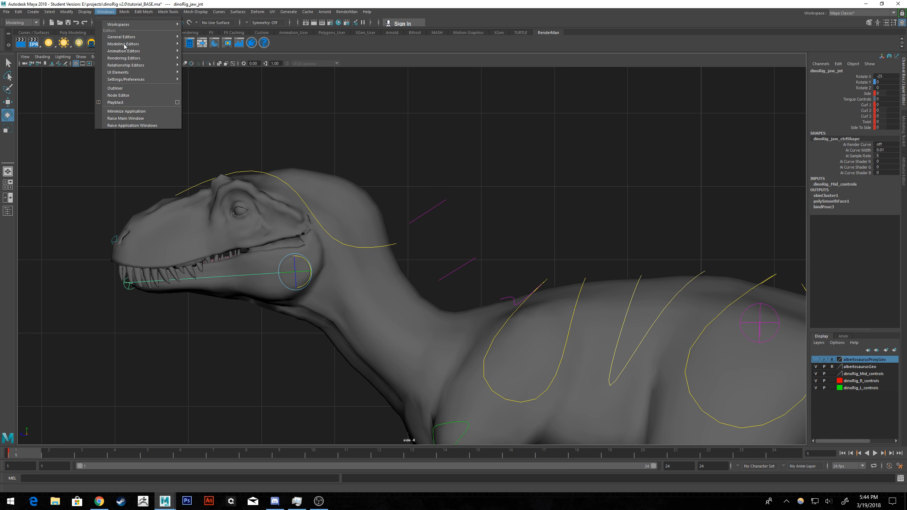
{"action": "left_click", "coordinate": [120, 88]}
{"action": "left_click_drag", "start_coordinate": [584, 89], "coordinate": [732, 77]}
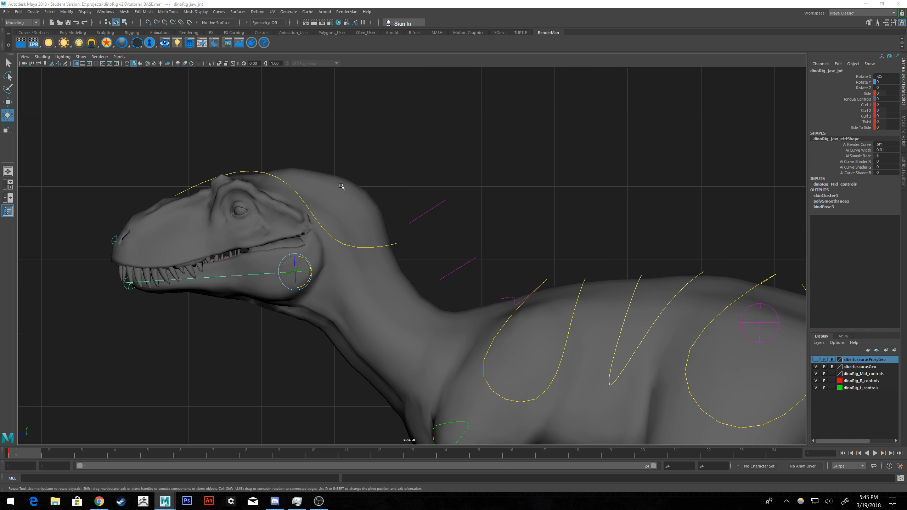
{"action": "middle_click_drag", "start_coordinate": [341, 185], "coordinate": [429, 157], "text": "alt"}
{"action": "right_click_drag", "start_coordinate": [428, 157], "coordinate": [406, 185], "text": "alt"}
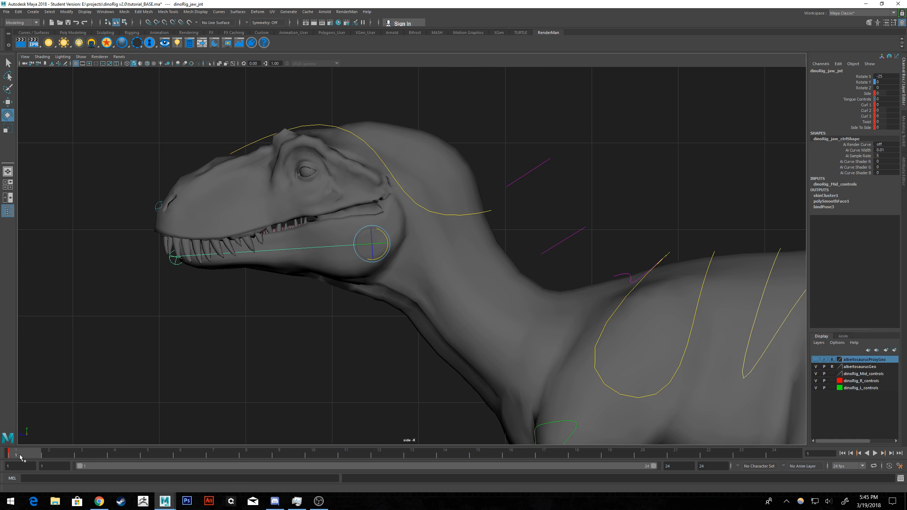
Set a key on the channels of dinoRig_jaw_jnt at frame 1.
{"action": "key", "text": "alt+v"}
{"action": "key", "text": "alt+v"}
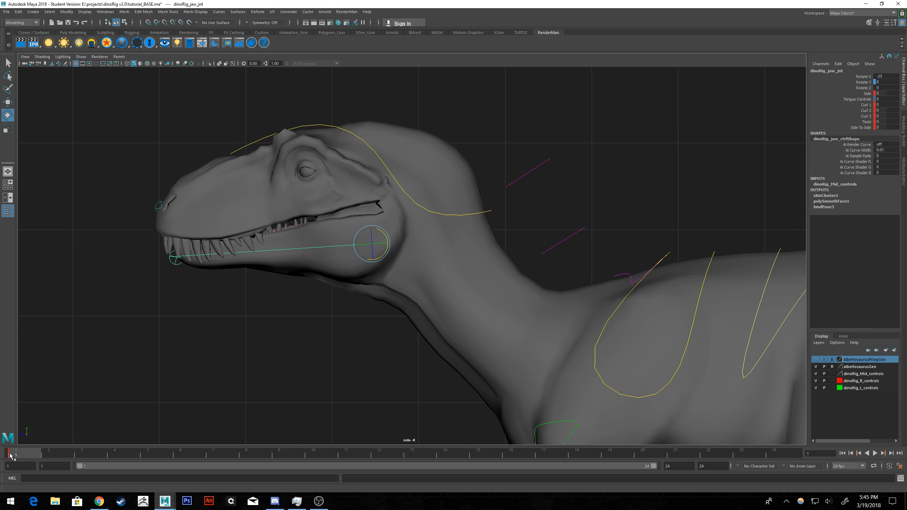
{"action": "key", "text": "s"}
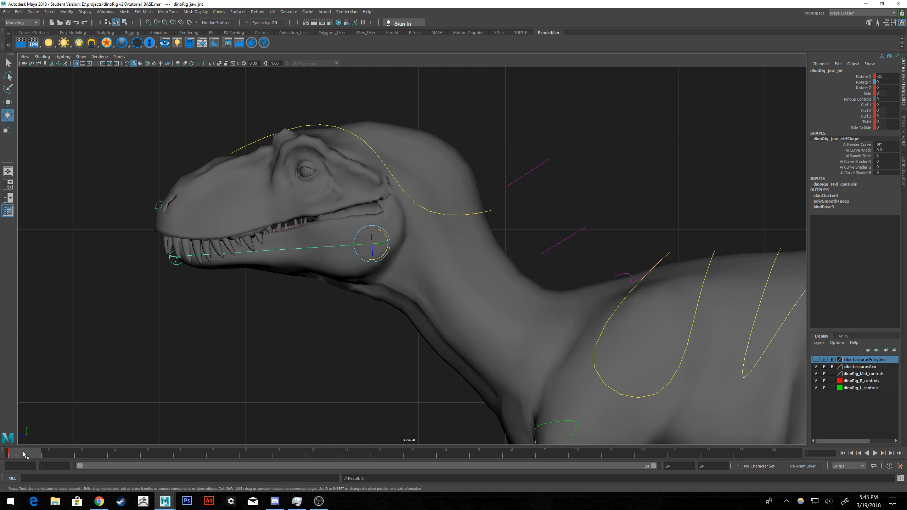
Open the jaw at frame 12 by rotating dinoRig_jaw_jnt to a Rotate X of about 20.24, and play back the animation.
{"action": "left_click", "coordinate": [38, 456]}
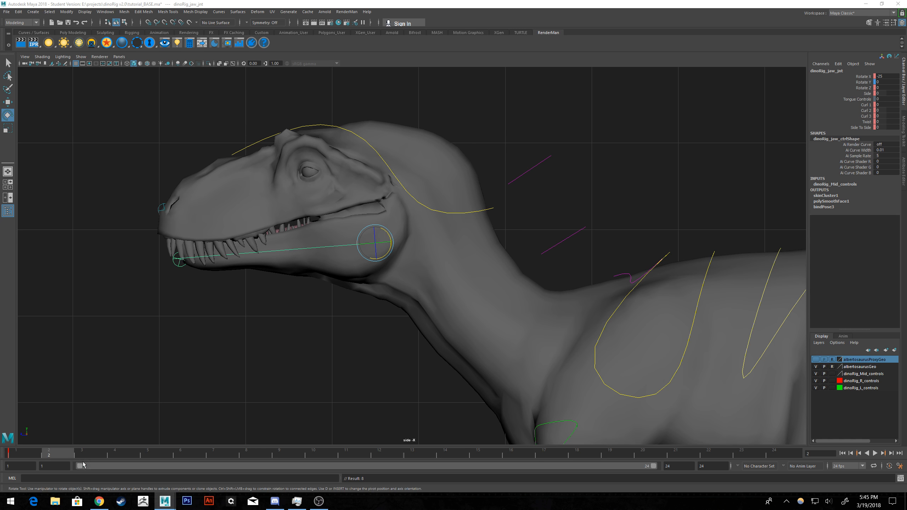
{"action": "left_click_drag", "start_coordinate": [122, 457], "coordinate": [373, 422]}
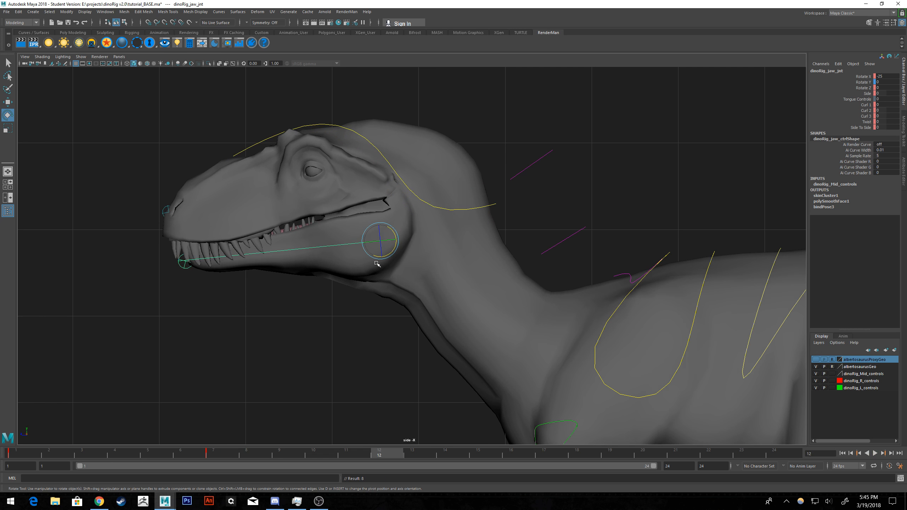
{"action": "left_click_drag", "start_coordinate": [391, 231], "coordinate": [385, 226]}
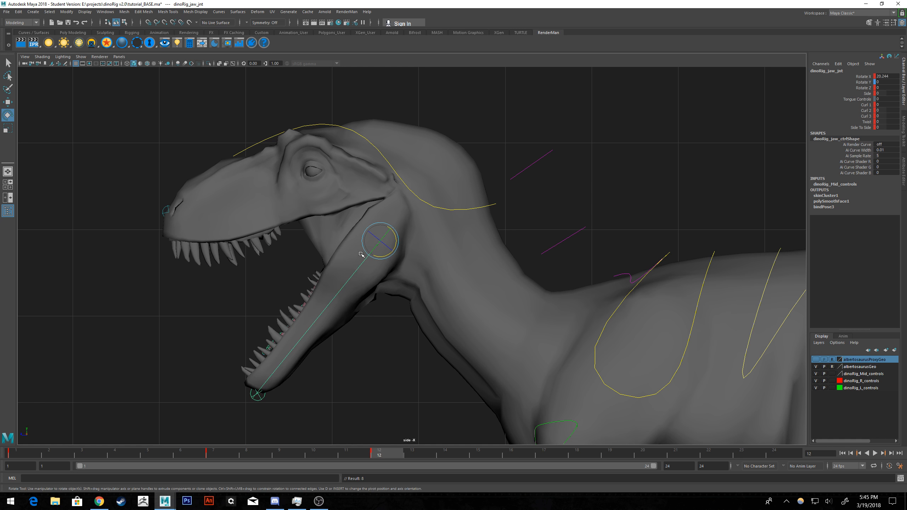
{"action": "left_click", "coordinate": [32, 456]}
{"action": "key", "text": "alt+v"}
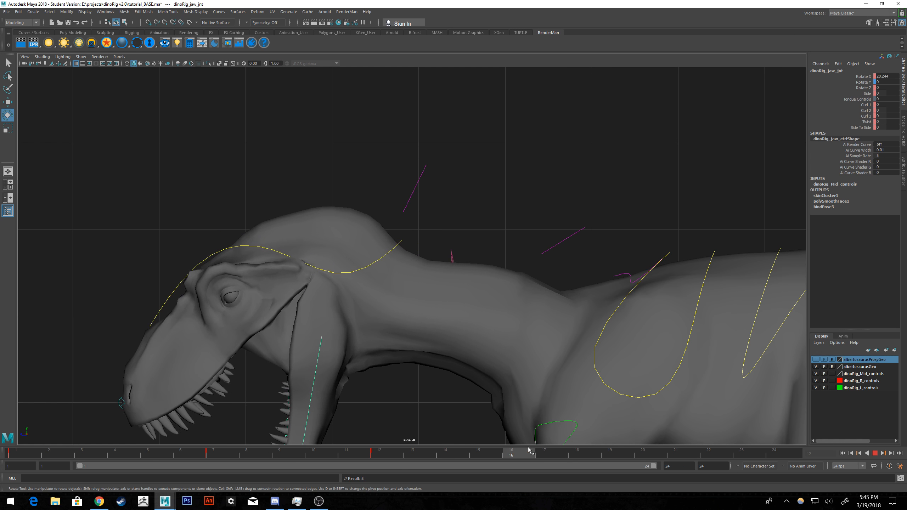
At frame 16, zero the jaw joint's Rotate X, then rotate the jaw to a Rotate X of about -19.40.
{"action": "left_click_drag", "start_coordinate": [549, 442], "coordinate": [526, 443]}
{"action": "double_click", "coordinate": [884, 75]}
{"action": "type", "text": "0"}
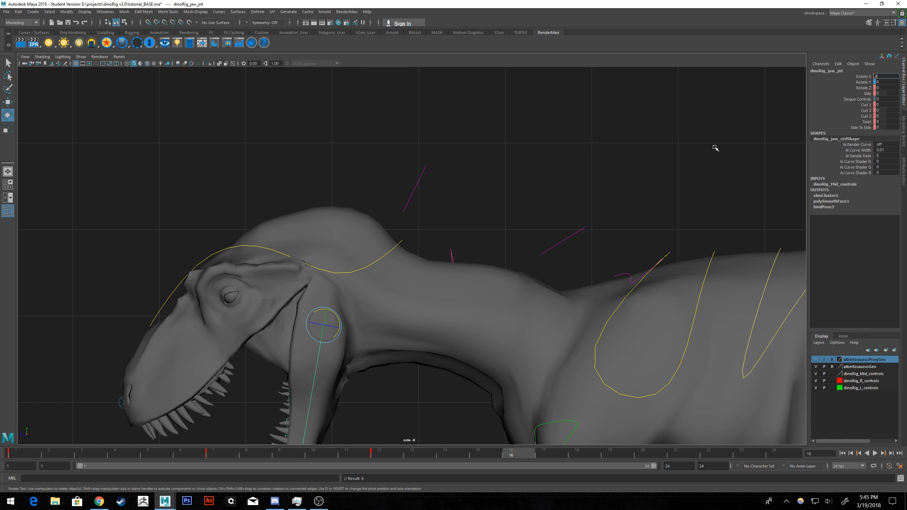
{"action": "key", "text": "Return"}
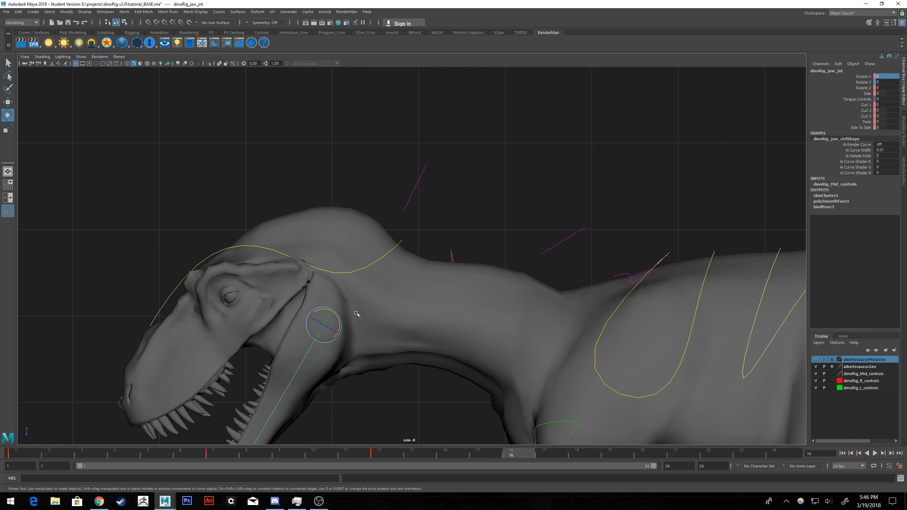
{"action": "left_click_drag", "start_coordinate": [338, 317], "coordinate": [343, 323]}
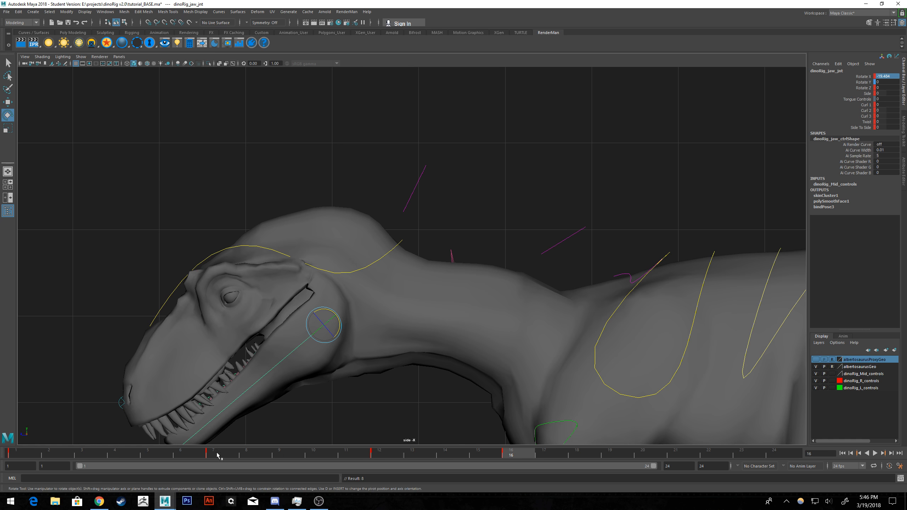
Copy the jaw joint's key from frame 1 and paste it at frame 24.
{"action": "left_click", "coordinate": [31, 449]}
{"action": "right_click", "coordinate": [32, 450]}
{"action": "left_click", "coordinate": [44, 348]}
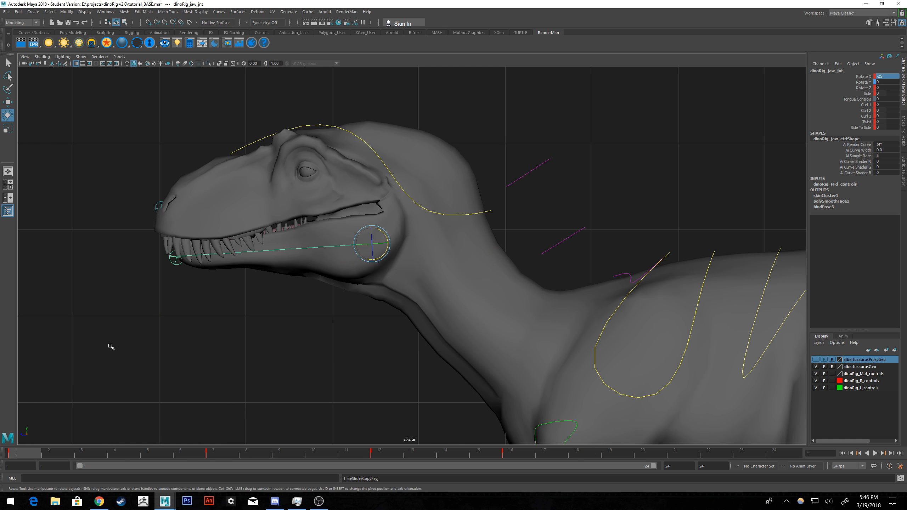
{"action": "left_click", "coordinate": [788, 455]}
{"action": "right_click", "coordinate": [781, 453]}
{"action": "mouse_move", "coordinate": [807, 354]}
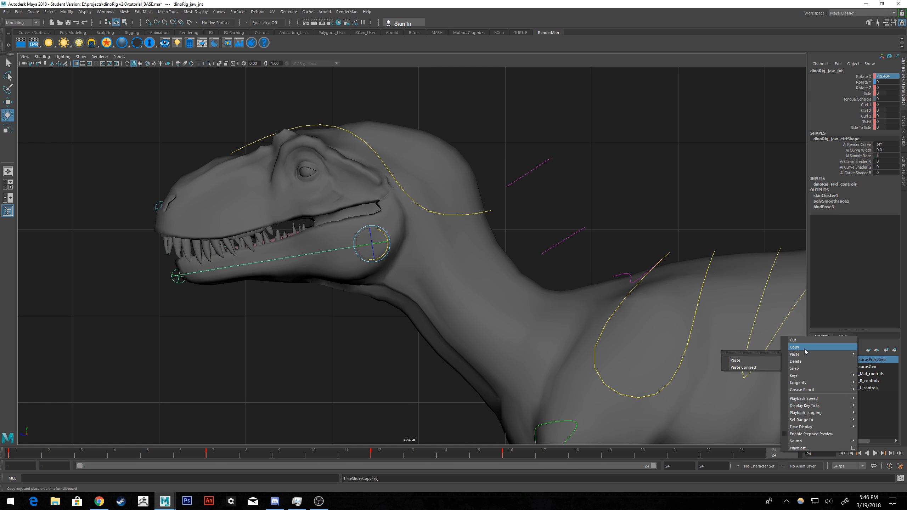
{"action": "left_click", "coordinate": [767, 360]}
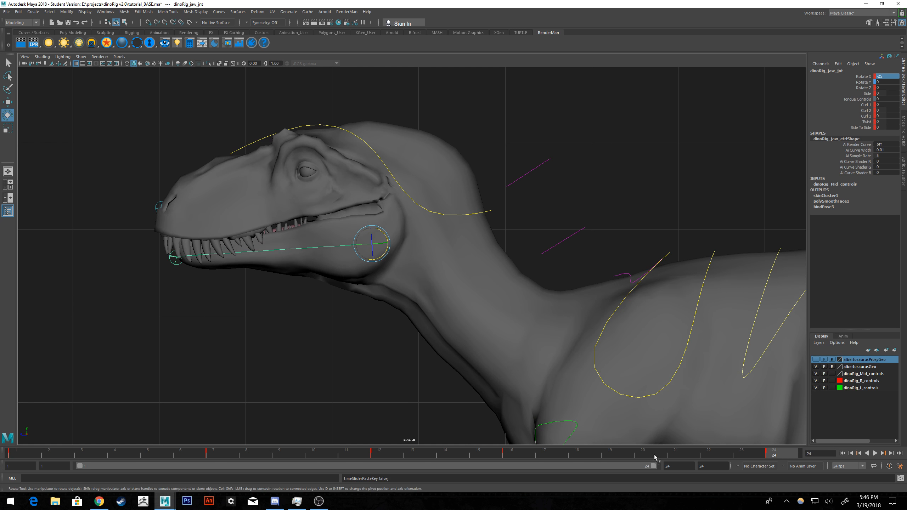
Paste the copied closed-jaw key at frame 16 and play back the animation.
{"action": "left_click", "coordinate": [521, 456]}
{"action": "right_click", "coordinate": [521, 456]}
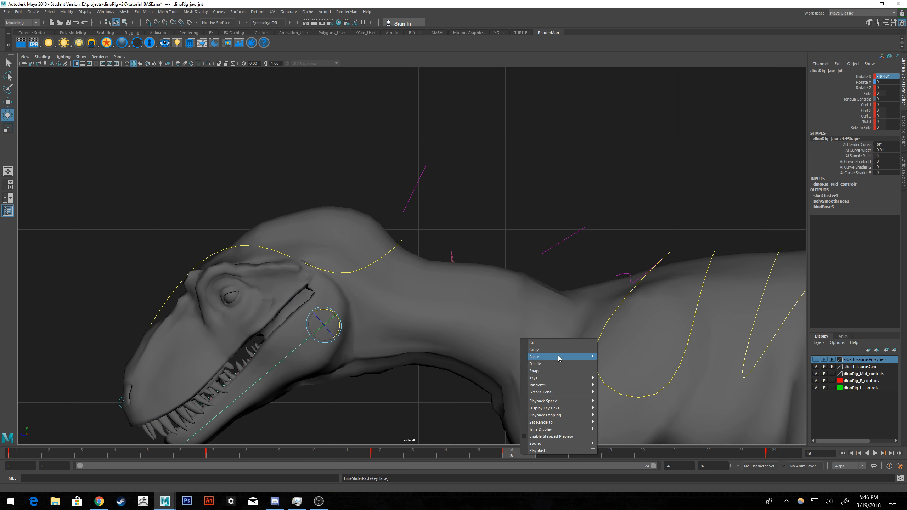
{"action": "mouse_move", "coordinate": [557, 357]}
{"action": "left_click", "coordinate": [613, 365]}
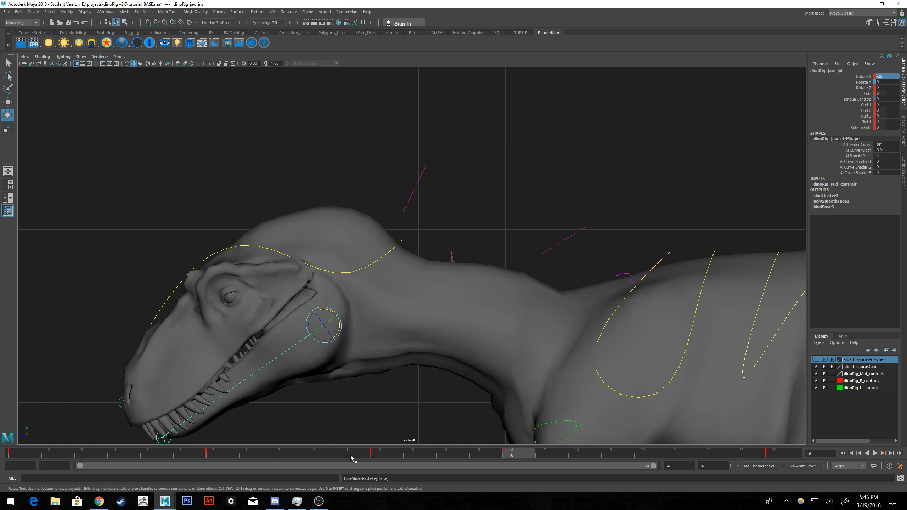
{"action": "key", "text": "alt+v"}
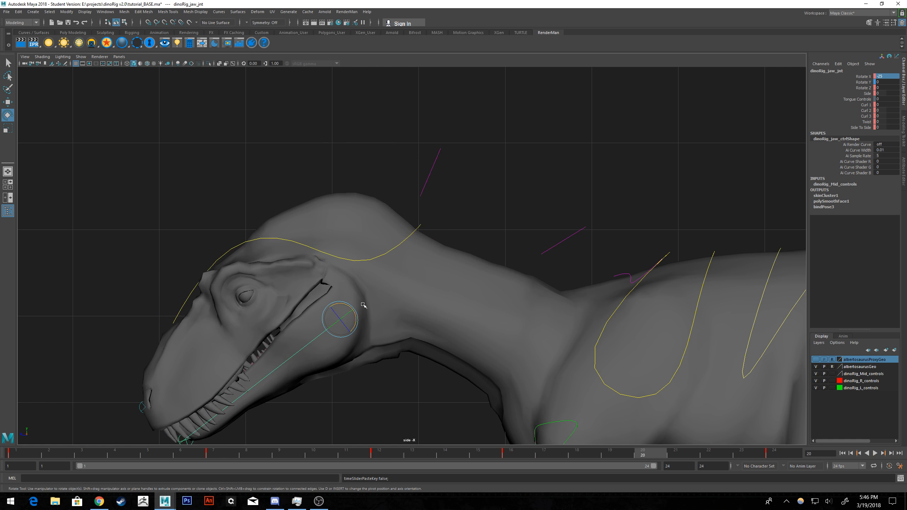
Open the jaw slightly at frame 20 to a Rotate X of about -13.05, deselect it and play back from the start.
{"action": "left_click_drag", "start_coordinate": [349, 306], "coordinate": [345, 306]}
{"action": "middle_click_drag", "start_coordinate": [406, 356], "coordinate": [447, 301], "text": "alt"}
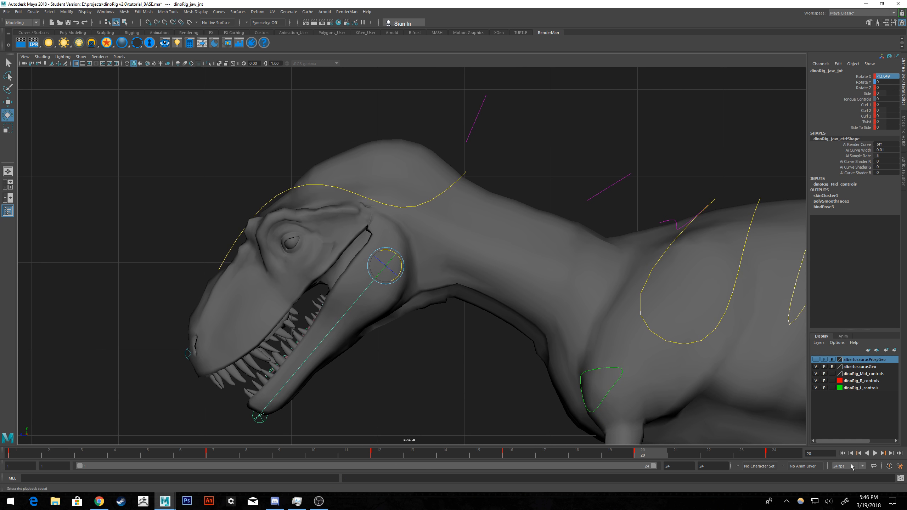
{"action": "left_click", "coordinate": [454, 373]}
{"action": "left_click", "coordinate": [841, 453]}
{"action": "left_click", "coordinate": [875, 454]}
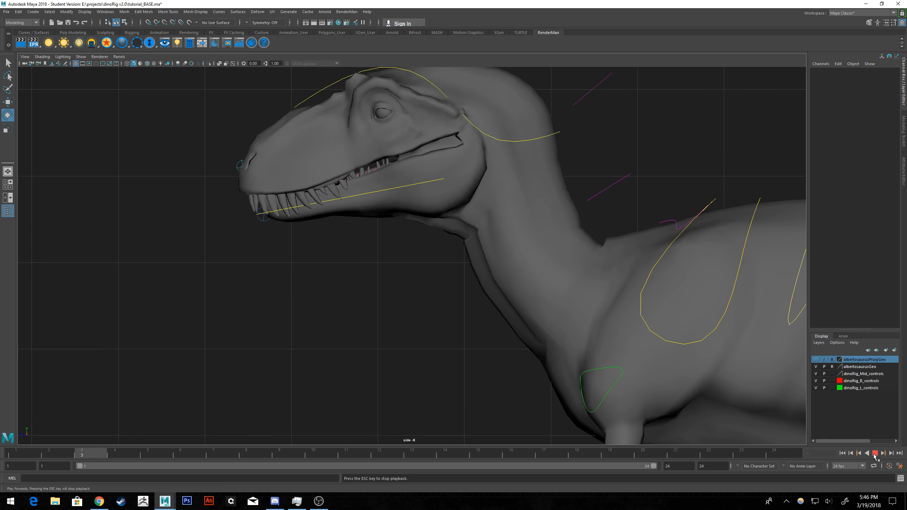
{"action": "left_click", "coordinate": [875, 453]}
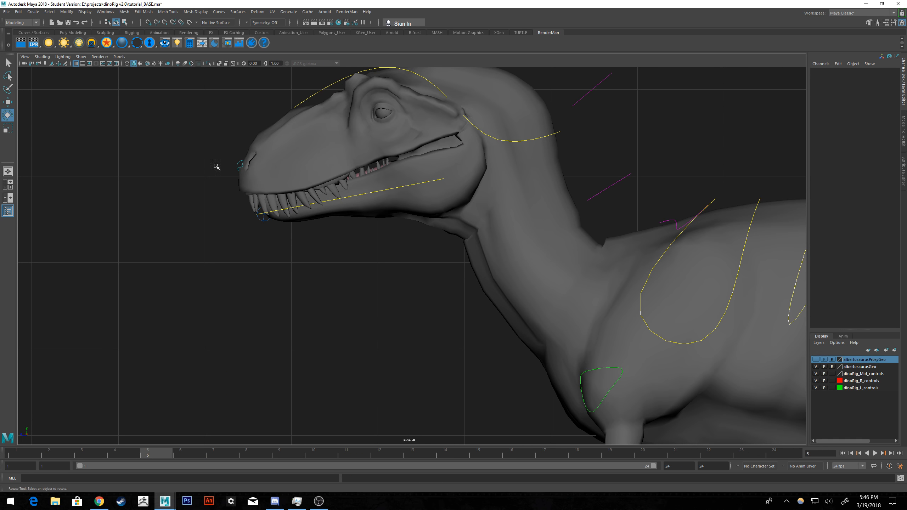
Select the jaw control again and delete its key at frame 20.
{"action": "left_click", "coordinate": [391, 188]}
{"action": "left_click", "coordinate": [653, 456]}
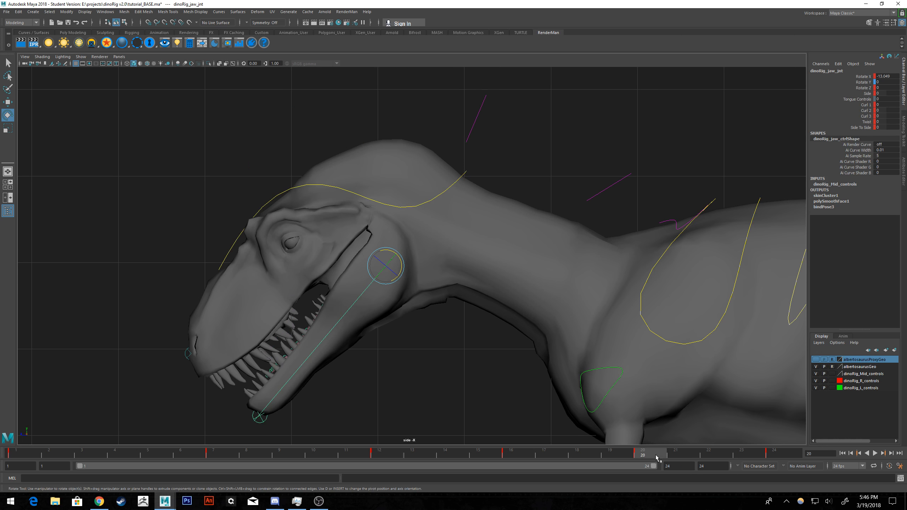
{"action": "right_click", "coordinate": [657, 455]}
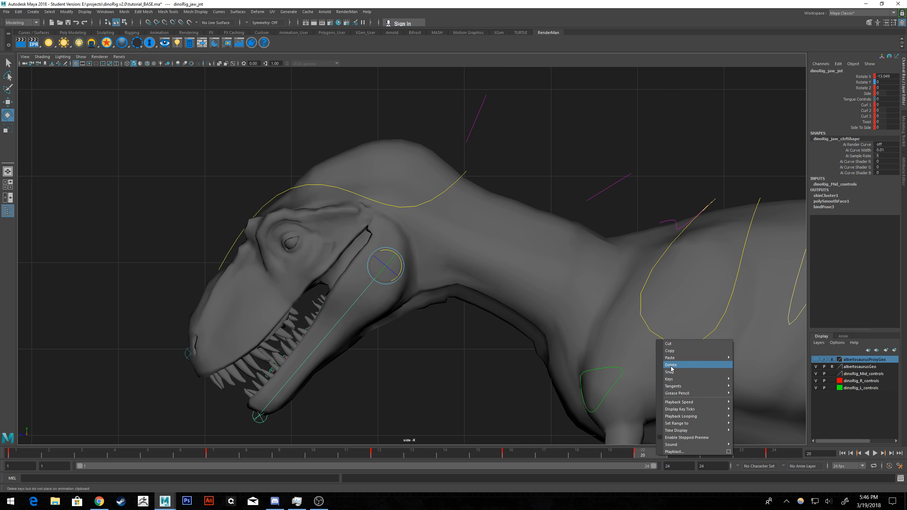
{"action": "left_click", "coordinate": [671, 365]}
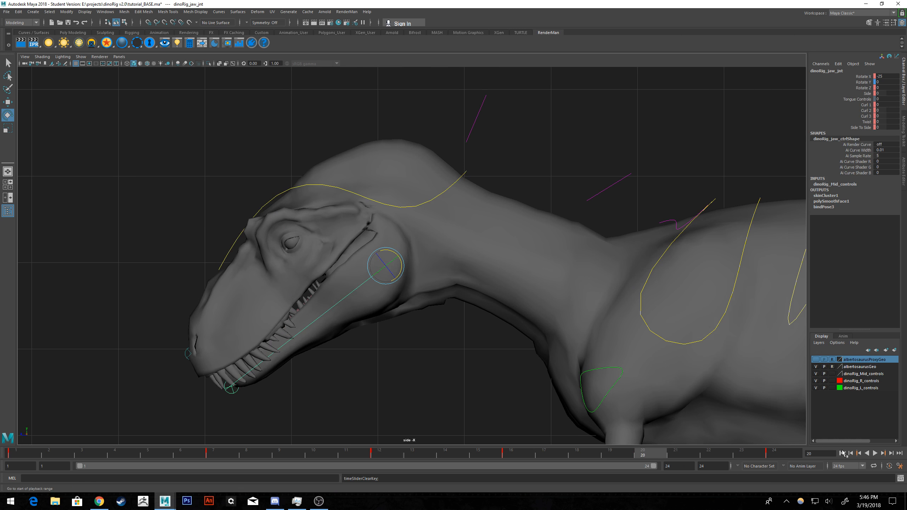
Play back the jaw animation with more of the body in view, stop it and return to frame 1.
{"action": "left_click", "coordinate": [874, 453]}
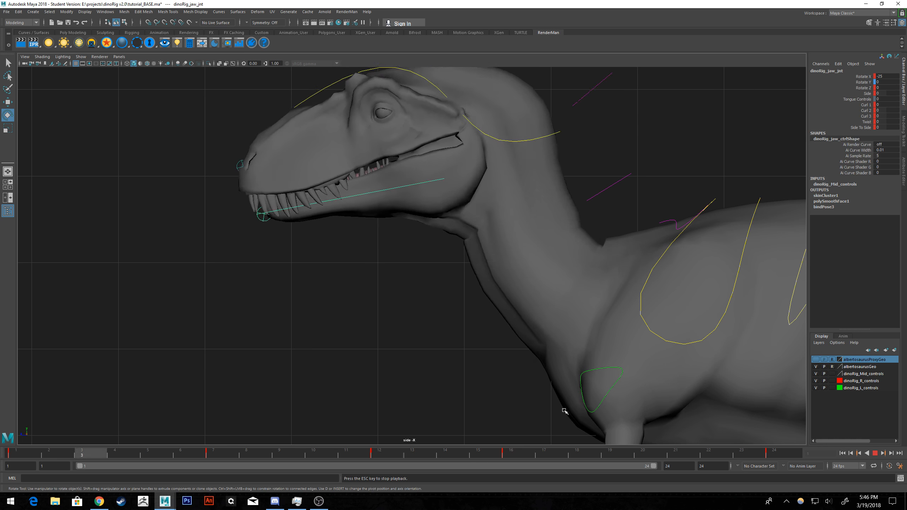
{"action": "scroll", "coordinate": [444, 334], "scroll_direction": "down", "scroll_amount": 2}
{"action": "middle_click_drag", "start_coordinate": [553, 285], "coordinate": [481, 341], "text": "alt"}
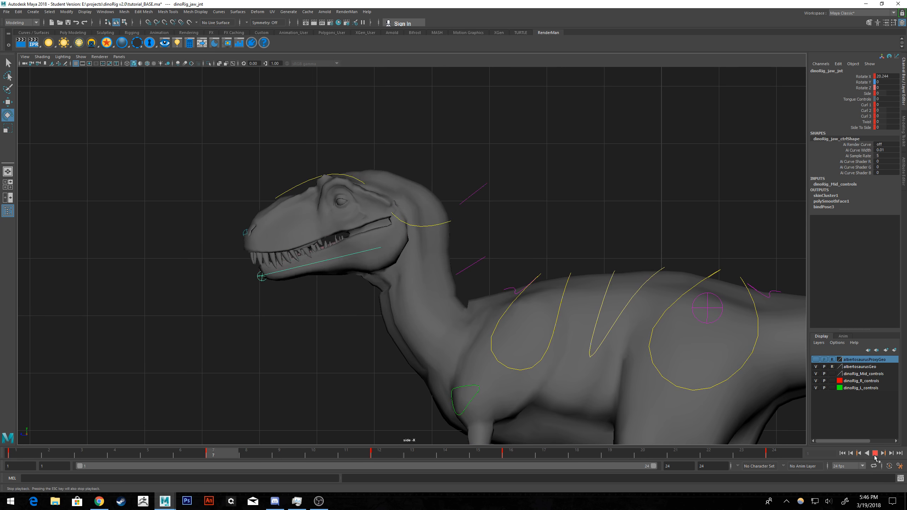
{"action": "left_click", "coordinate": [874, 454]}
{"action": "left_click", "coordinate": [843, 453]}
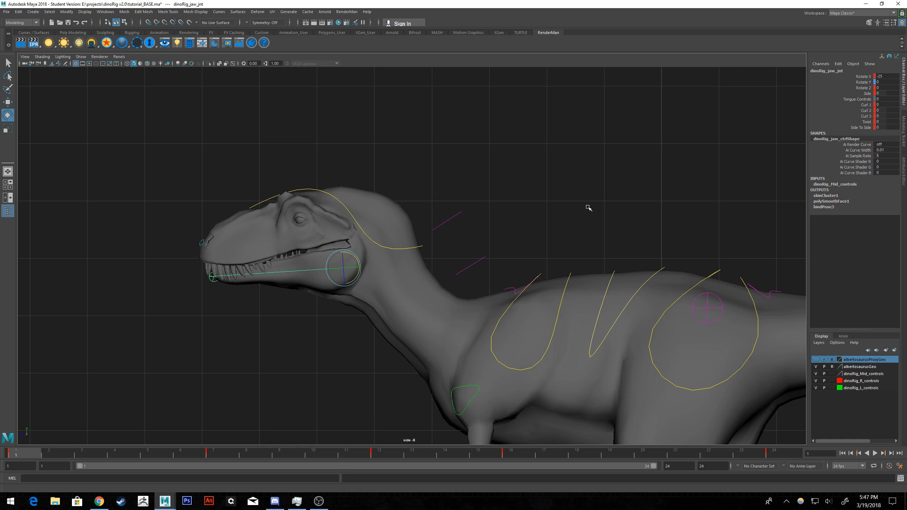
Deselect the jaw, show the perspective view full size framed on the head and neck, and select dinoRig_neck2_ctrl_anim.
{"action": "middle_click_drag", "start_coordinate": [589, 209], "coordinate": [543, 187], "text": "alt"}
{"action": "left_click", "coordinate": [497, 182]}
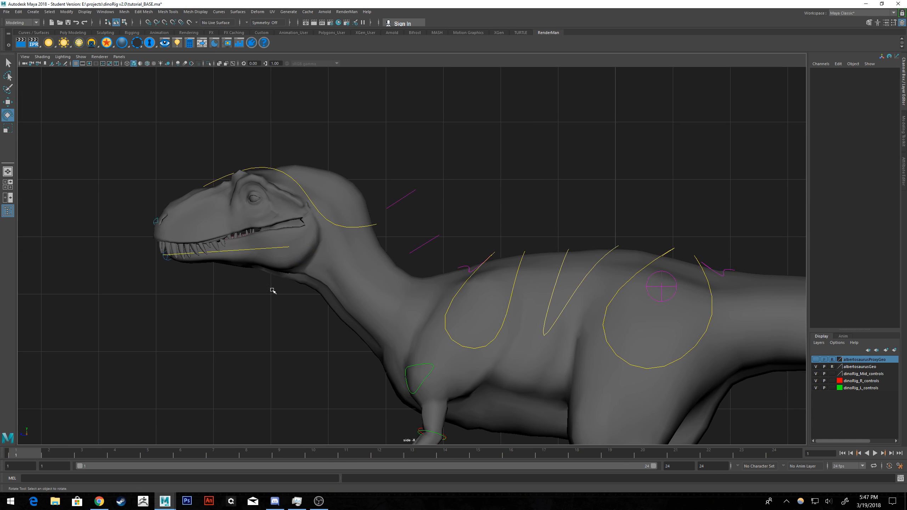
{"action": "key", "text": "space"}
{"action": "key", "text": "space"}
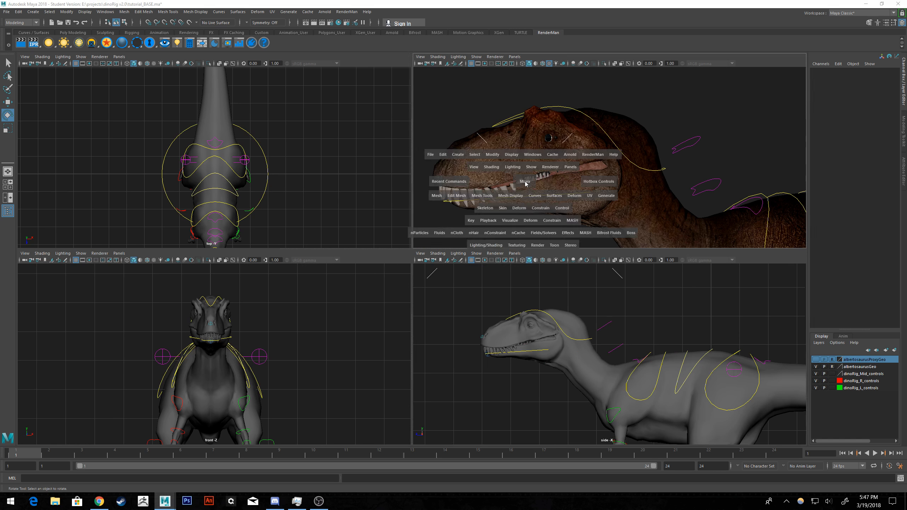
{"action": "left_click_drag", "start_coordinate": [432, 162], "coordinate": [469, 174], "text": "alt"}
{"action": "left_click_drag", "start_coordinate": [394, 192], "coordinate": [364, 168], "text": "alt"}
{"action": "scroll", "coordinate": [395, 192], "scroll_direction": "down", "scroll_amount": 3}
{"action": "left_click", "coordinate": [502, 235]}
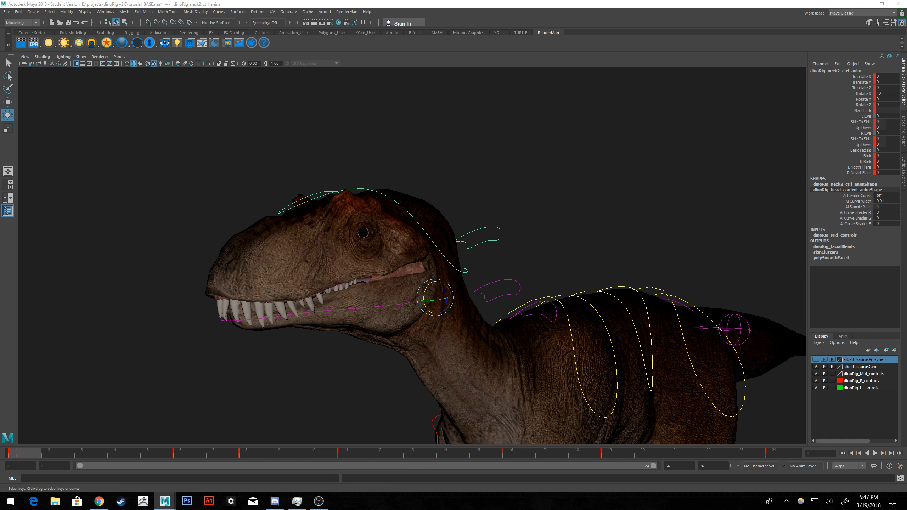
Bring the Graph Editor over the perspective view and frame the Rotate Z curve of dinoRig_neck2_ctrl_anim.
{"action": "left_click_drag", "start_coordinate": [906, 143], "coordinate": [684, 93]}
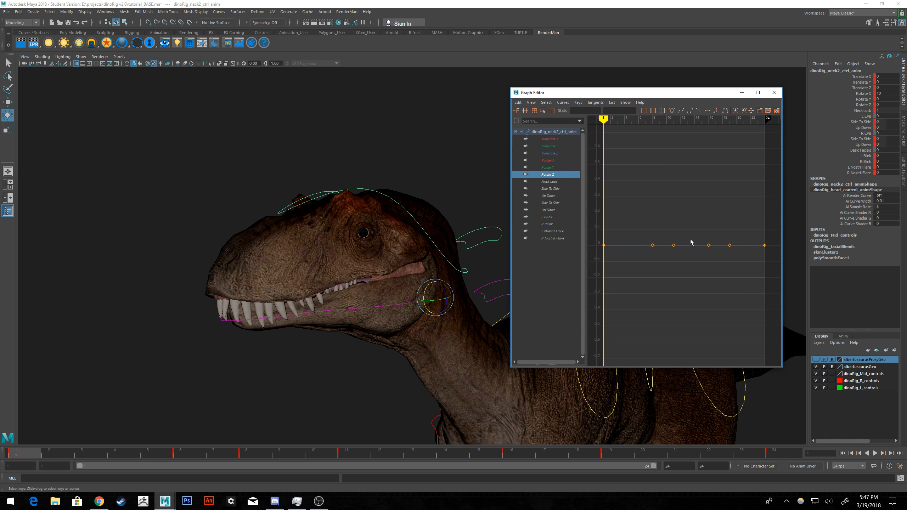
{"action": "scroll", "coordinate": [672, 247], "scroll_direction": "down", "scroll_amount": 3}
{"action": "middle_click_drag", "start_coordinate": [694, 261], "coordinate": [684, 262], "text": "alt"}
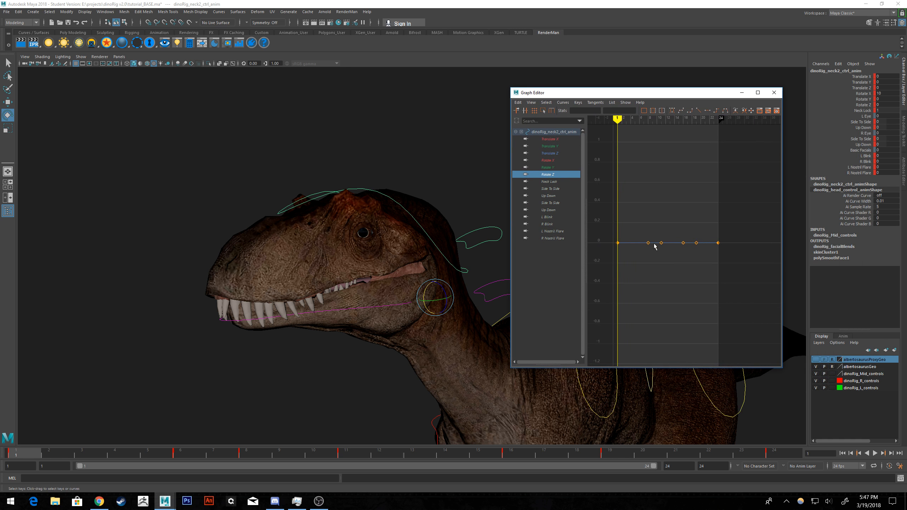
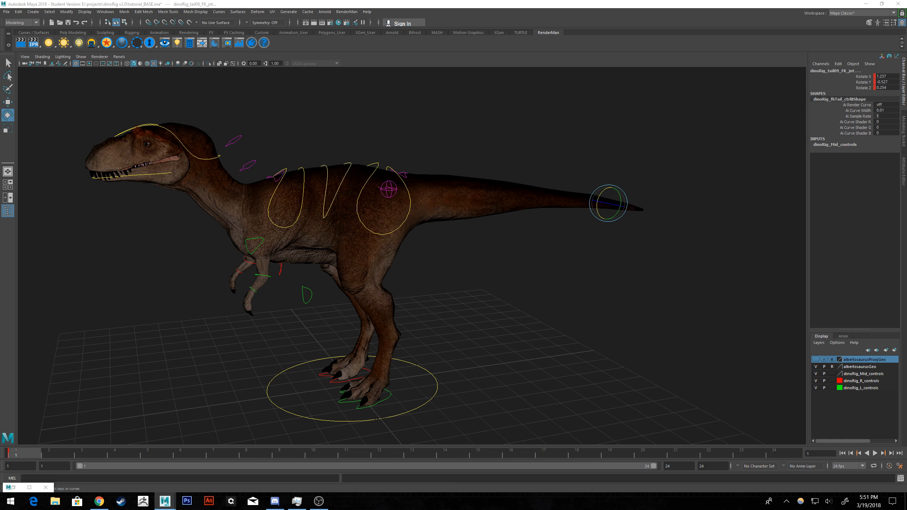
Select dinoRig_tail02_FK_jnt at the tail's base and, using playback to reach frame 4, key its current rotation there.
{"action": "key", "text": "shift+h"}
{"action": "left_click", "coordinate": [689, 251]}
{"action": "left_click_drag", "start_coordinate": [690, 251], "coordinate": [367, 239], "text": "alt"}
{"action": "left_click", "coordinate": [381, 213]}
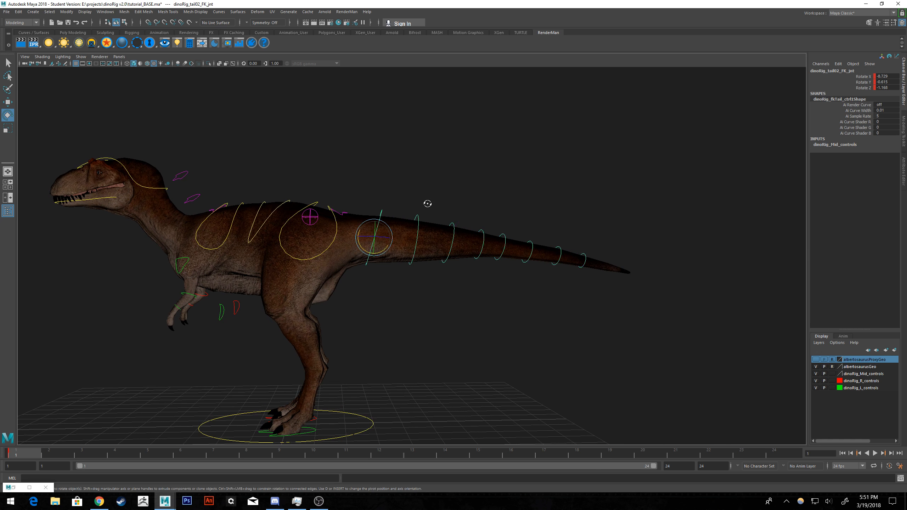
{"action": "left_click_drag", "start_coordinate": [425, 203], "coordinate": [374, 237], "text": "alt"}
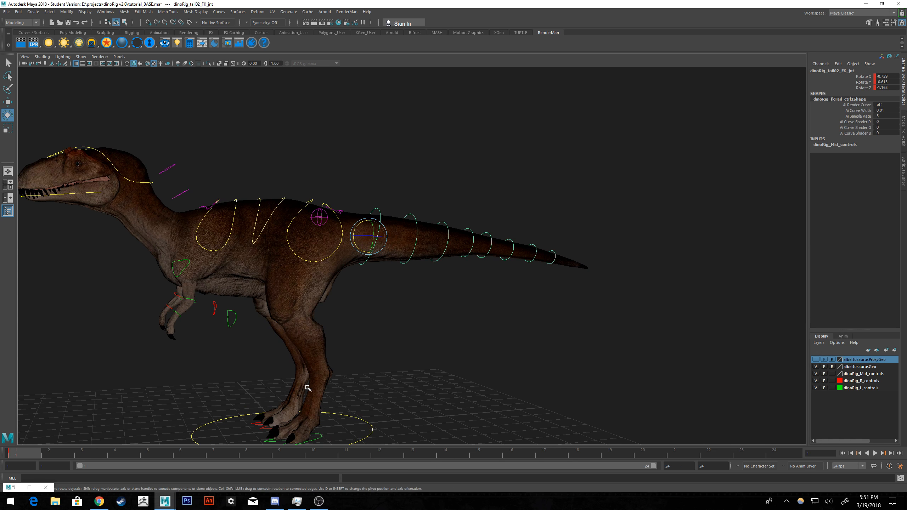
{"action": "key", "text": "alt+v"}
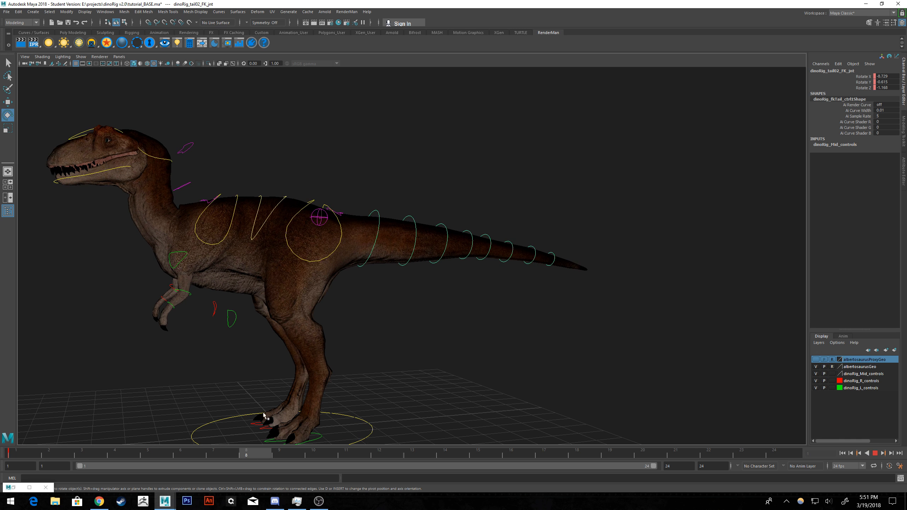
{"action": "key", "text": "alt+v"}
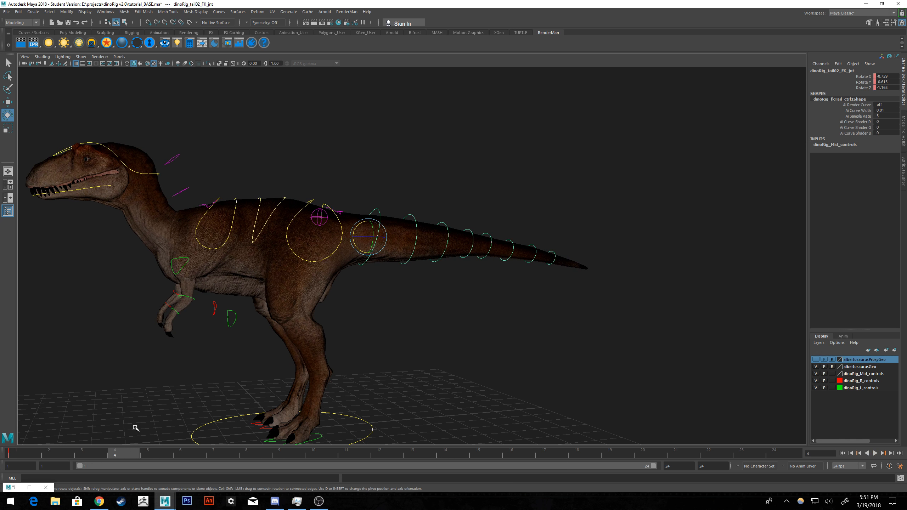
{"action": "key", "text": "s"}
Advance playback to frame 11, rotate the tail02 control downward to a Rotate X of about -14, and key it.
{"action": "key", "text": "alt+v"}
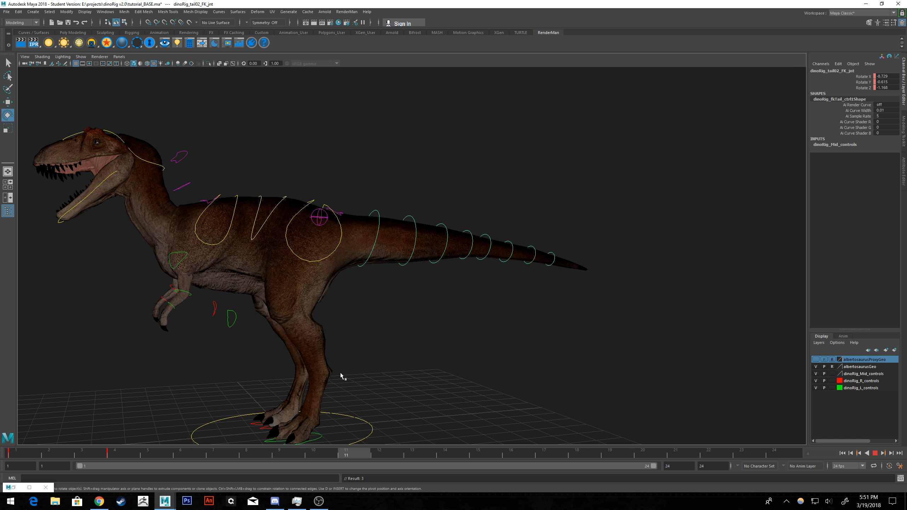
{"action": "key", "text": "alt+v"}
{"action": "left_click_drag", "start_coordinate": [359, 229], "coordinate": [357, 225]}
{"action": "key", "text": "s"}
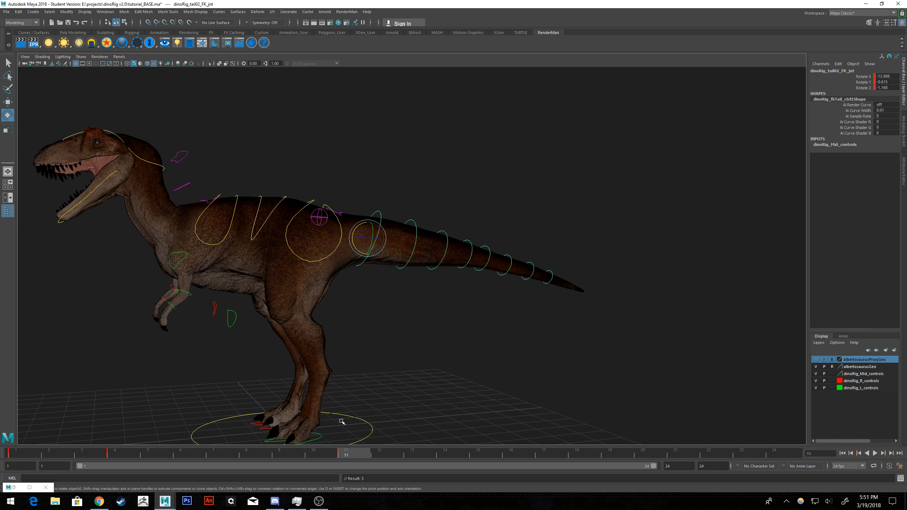
Advance playback to frame 19, rotate the tail02 control upward until the tail is nearly level, and key it.
{"action": "key", "text": "alt+v"}
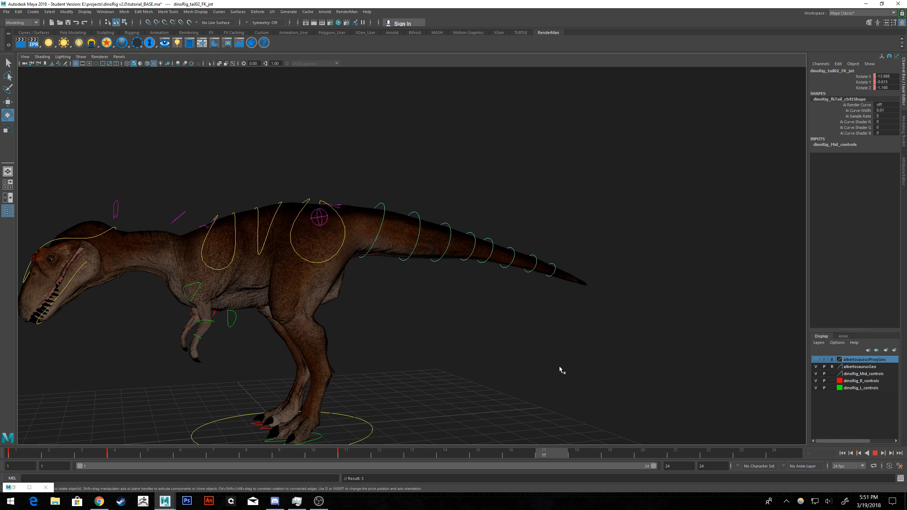
{"action": "key", "text": "alt+v"}
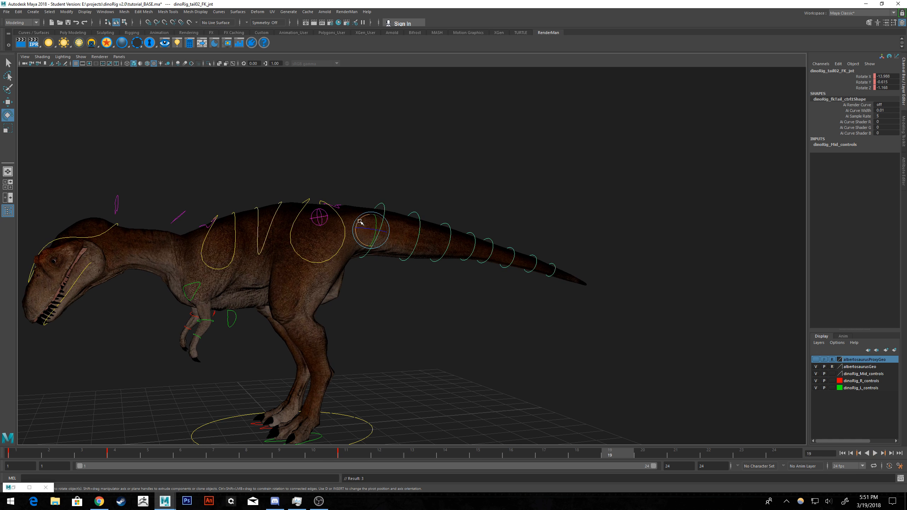
{"action": "left_click_drag", "start_coordinate": [360, 238], "coordinate": [357, 225]}
{"action": "key", "text": "s"}
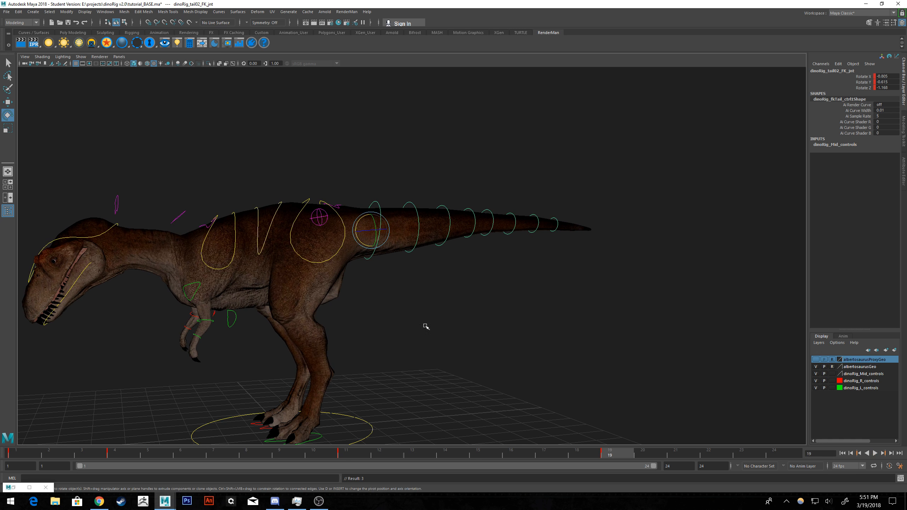
Copy the tail02 control's key from frame 1 and paste it at frame 24 so the motion loops.
{"action": "left_click", "coordinate": [16, 456]}
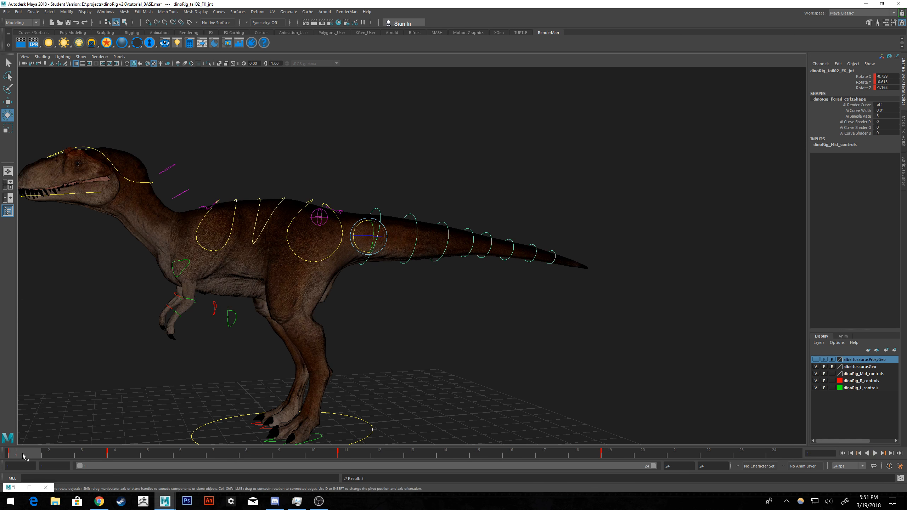
{"action": "right_click", "coordinate": [23, 458]}
{"action": "left_click", "coordinate": [45, 349]}
{"action": "left_click", "coordinate": [774, 456]}
{"action": "right_click", "coordinate": [774, 456]}
{"action": "mouse_move", "coordinate": [793, 356]}
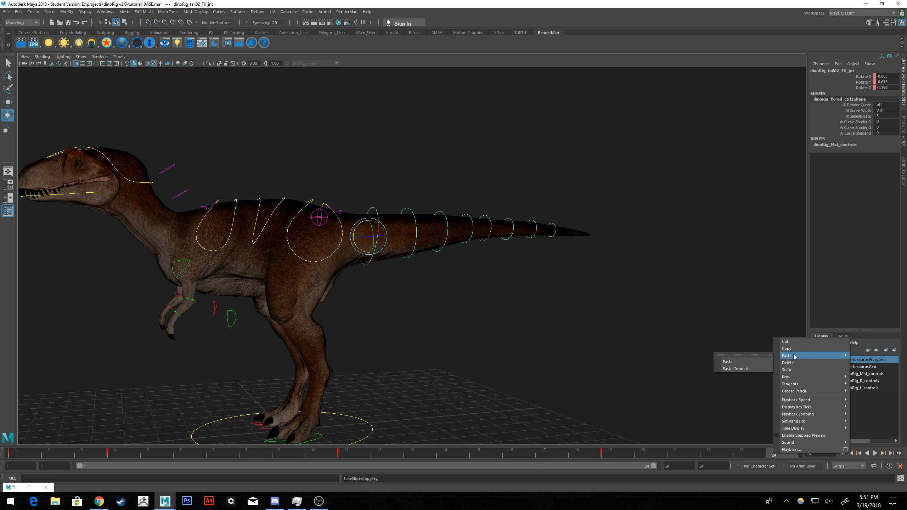
{"action": "left_click", "coordinate": [728, 361]}
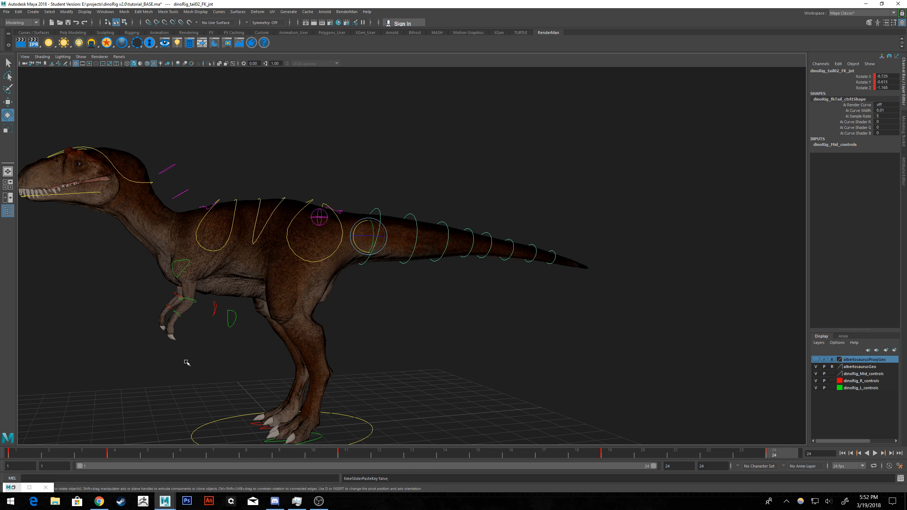
Copy all of the tail02 control's keys across frames 1 to 24 and deselect the control.
{"action": "scroll", "coordinate": [351, 309], "scroll_direction": "up", "scroll_amount": 2}
{"action": "left_click_drag", "start_coordinate": [408, 291], "coordinate": [414, 297], "text": "alt"}
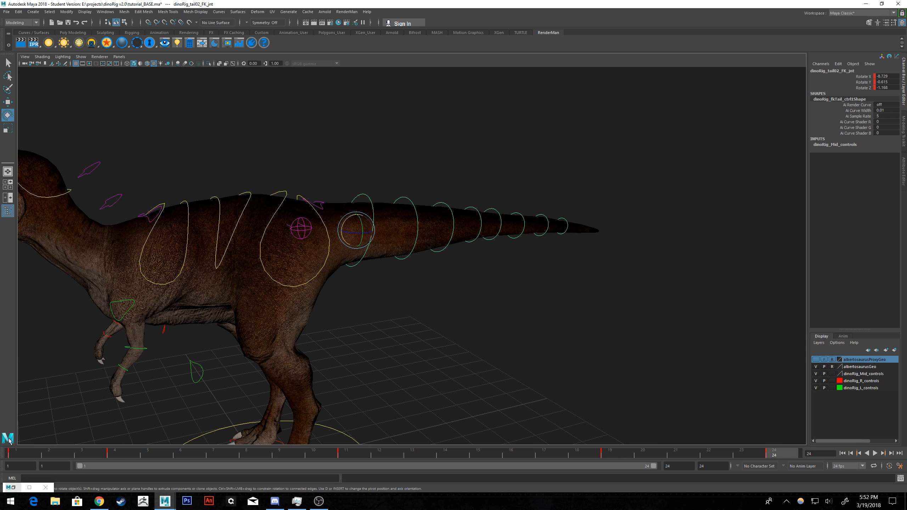
{"action": "left_click_drag", "start_coordinate": [18, 453], "coordinate": [800, 444], "text": "shift"}
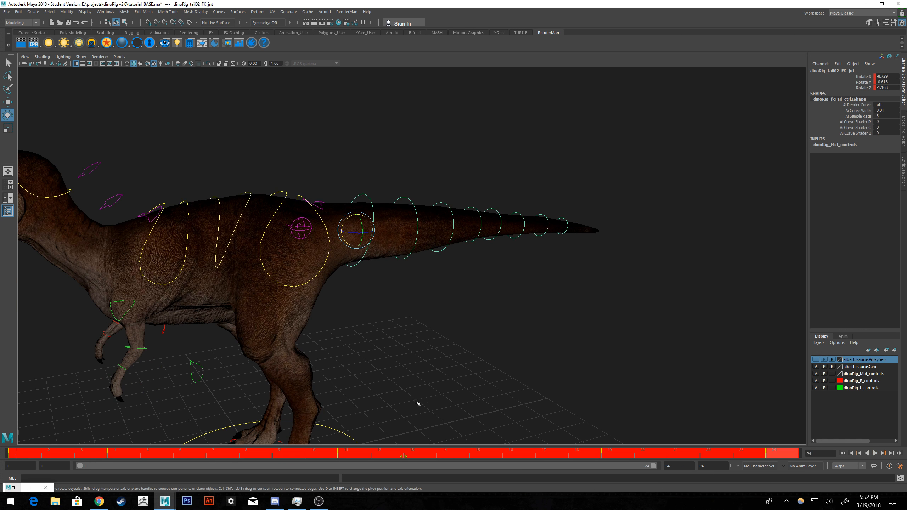
{"action": "right_click", "coordinate": [24, 456]}
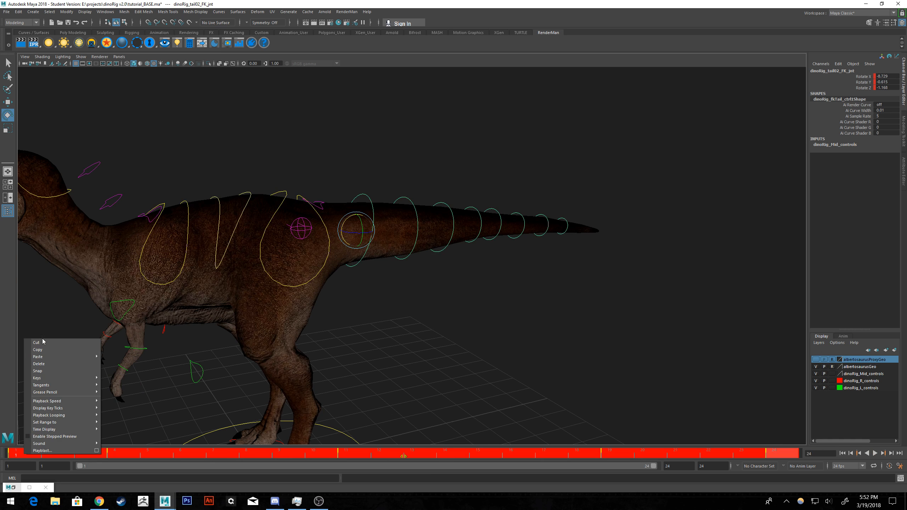
{"action": "left_click", "coordinate": [41, 351]}
{"action": "left_click", "coordinate": [402, 326]}
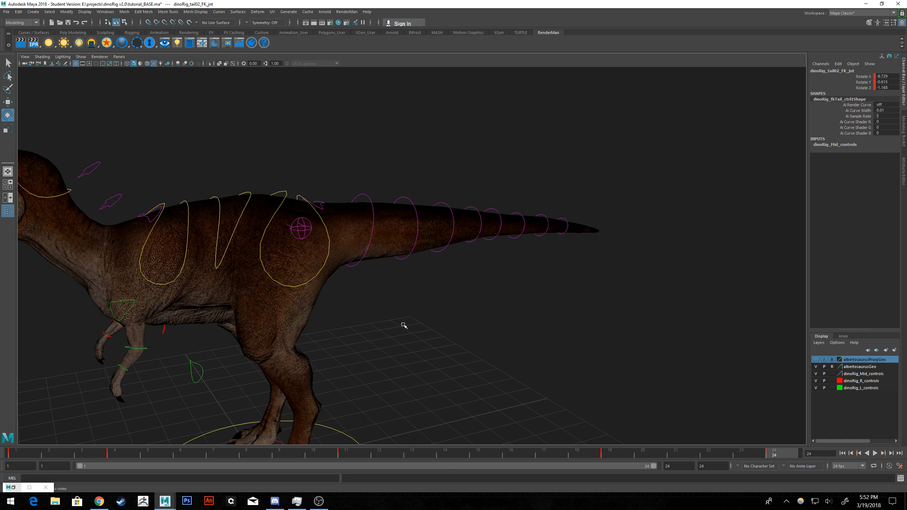
Select dinoRig_tail03_FK_jnt and paste the copied tail keys onto it starting at frame 1.
{"action": "left_click", "coordinate": [410, 199]}
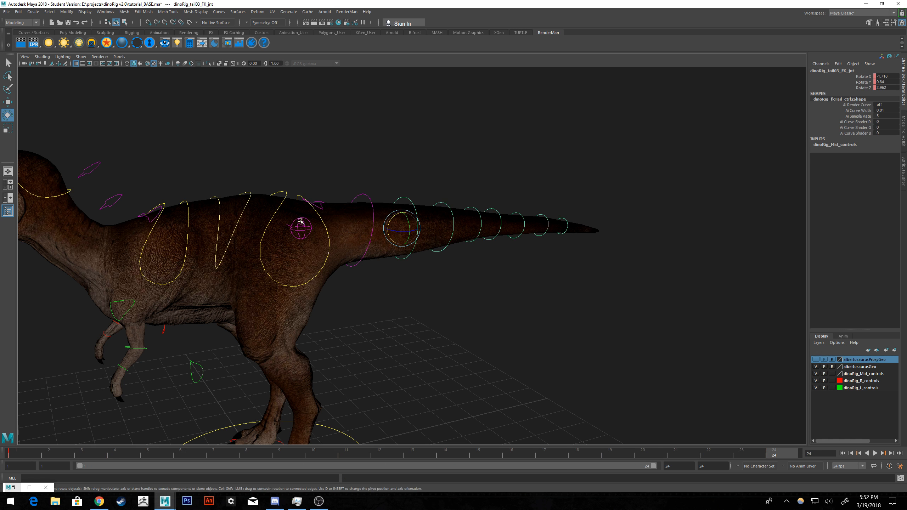
{"action": "left_click", "coordinate": [24, 453]}
{"action": "right_click", "coordinate": [24, 453]}
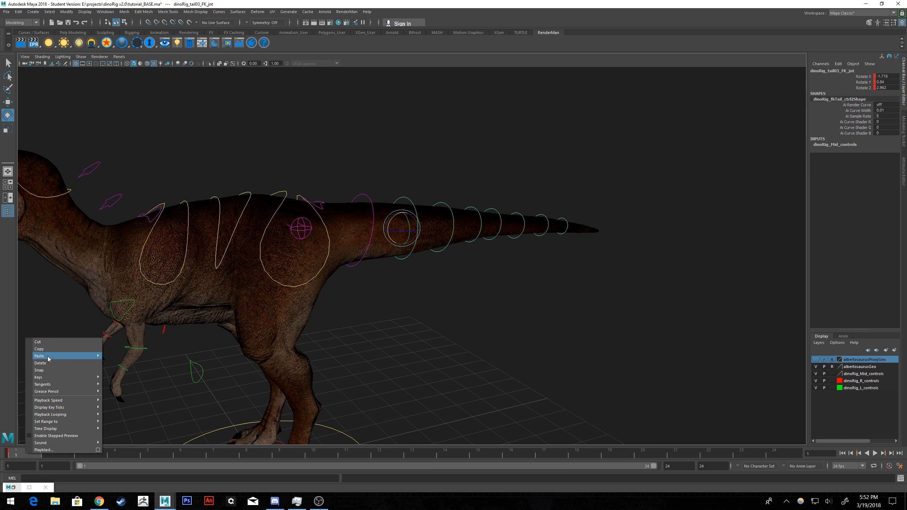
{"action": "mouse_move", "coordinate": [50, 356]}
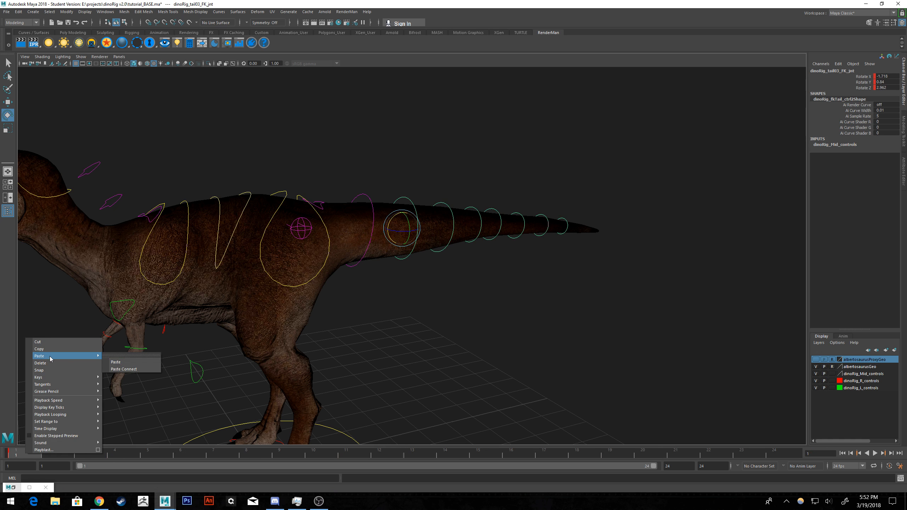
{"action": "left_click", "coordinate": [128, 364]}
Select dinoRig_tail04_FK_jnt and paste the copied tail keys onto it at frame 1.
{"action": "left_click", "coordinate": [430, 223]}
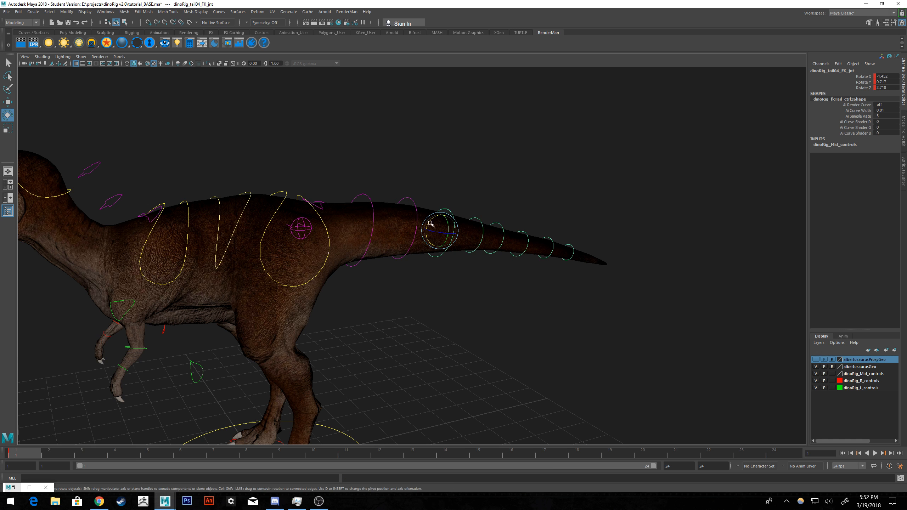
{"action": "right_click", "coordinate": [35, 451]}
{"action": "mouse_move", "coordinate": [68, 354]}
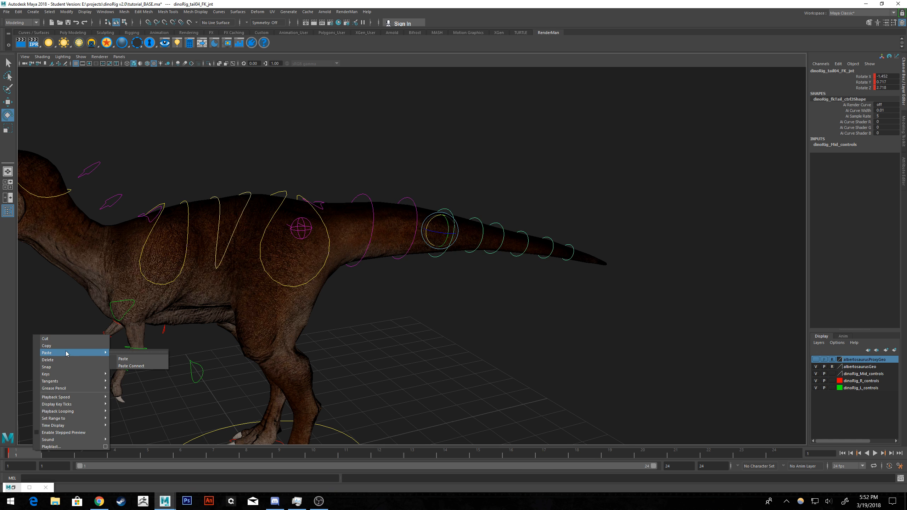
{"action": "left_click", "coordinate": [129, 359]}
Select dinoRig_tail05_FK_jnt and paste the copied tail keys onto it at frame 1.
{"action": "left_click", "coordinate": [479, 227]}
{"action": "left_click_drag", "start_coordinate": [475, 236], "coordinate": [186, 413], "text": "alt"}
{"action": "right_click", "coordinate": [34, 450]}
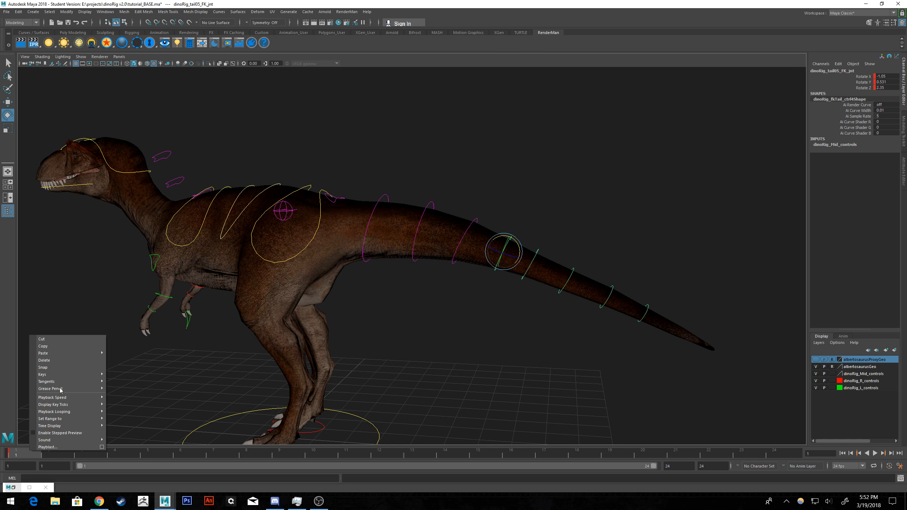
{"action": "mouse_move", "coordinate": [68, 356]}
{"action": "left_click", "coordinate": [128, 357]}
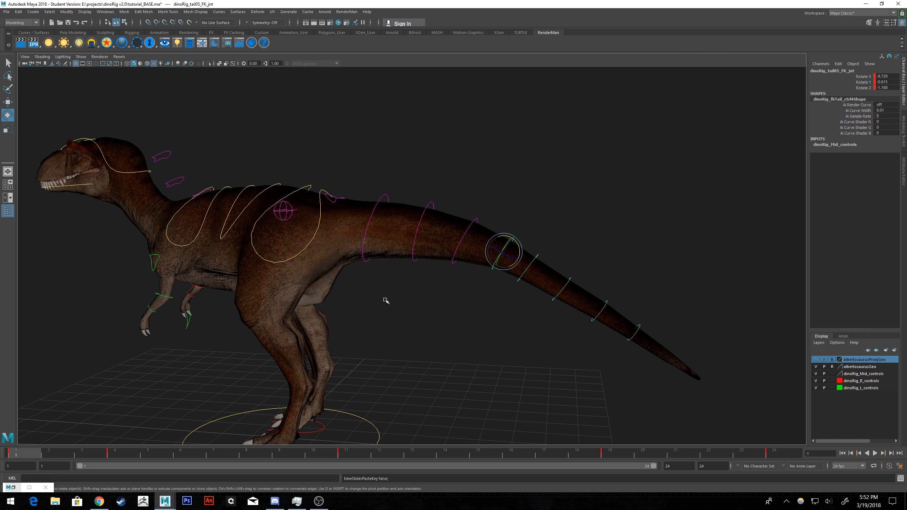
Select dinoRig_tail06_FK_jnt and paste the copied tail keys onto it at frame 1.
{"action": "left_click", "coordinate": [538, 254]}
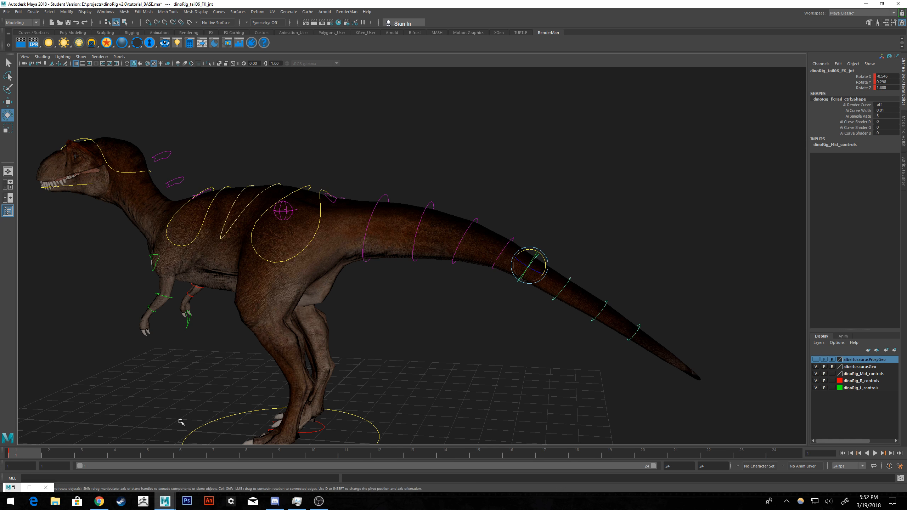
{"action": "right_click", "coordinate": [32, 457]}
{"action": "mouse_move", "coordinate": [68, 359]}
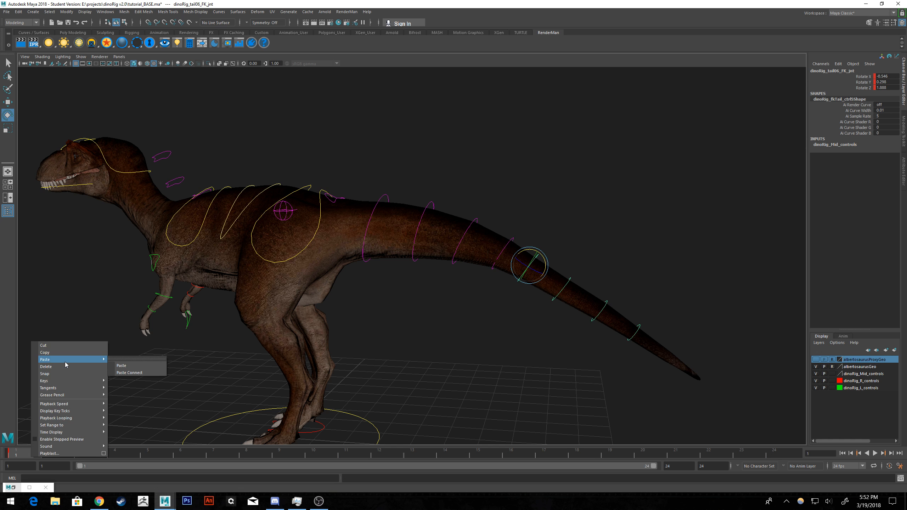
{"action": "left_click", "coordinate": [132, 365]}
Select dinoRig_tail07_FK_jnt and paste the copied tail keys onto it at frame 1.
{"action": "right_click_drag", "start_coordinate": [217, 356], "coordinate": [415, 341], "text": "alt"}
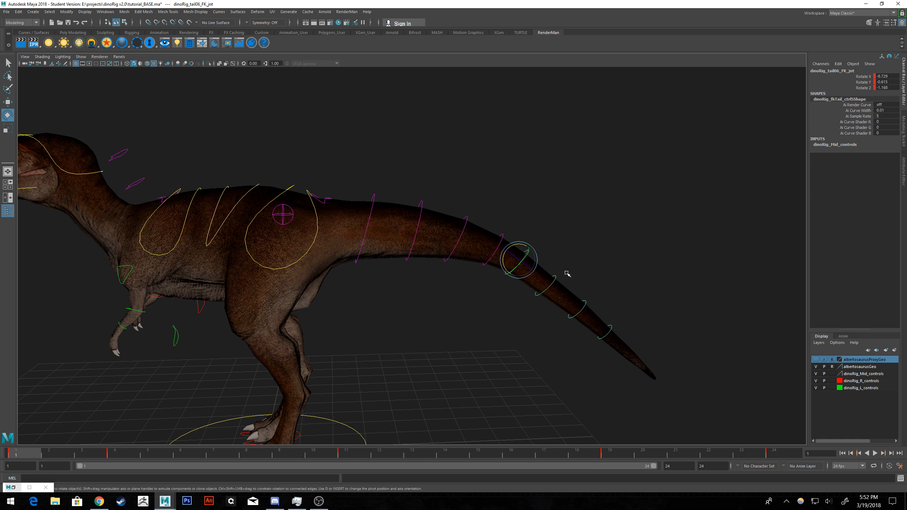
{"action": "left_click", "coordinate": [555, 275]}
{"action": "right_click", "coordinate": [36, 459]}
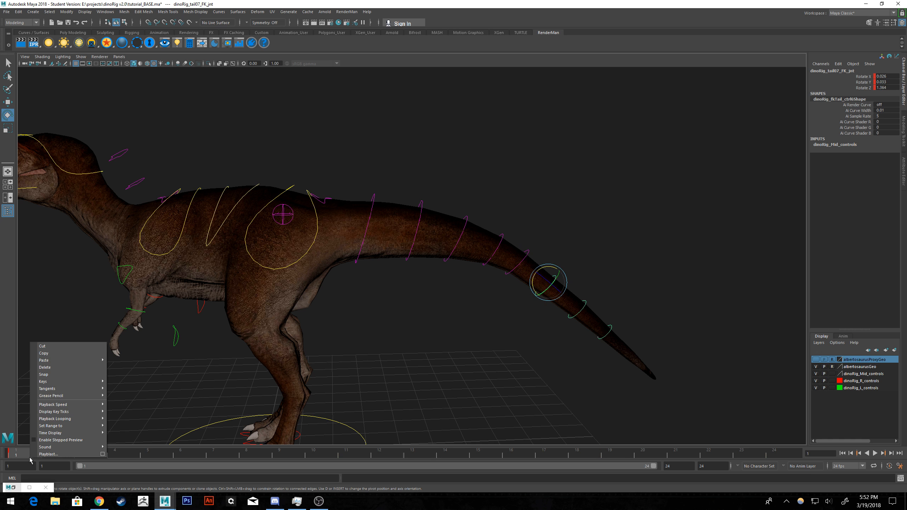
{"action": "mouse_move", "coordinate": [51, 364]}
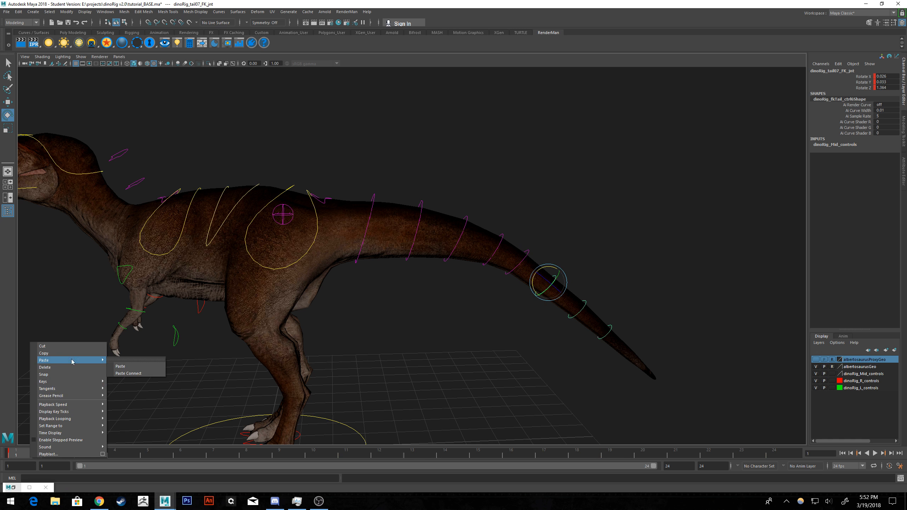
{"action": "left_click", "coordinate": [124, 366]}
Examine the curvature of the dinosaur's tail and its overall pose at frame 1 from several angles.
{"action": "left_click_drag", "start_coordinate": [346, 355], "coordinate": [425, 311], "text": "alt"}
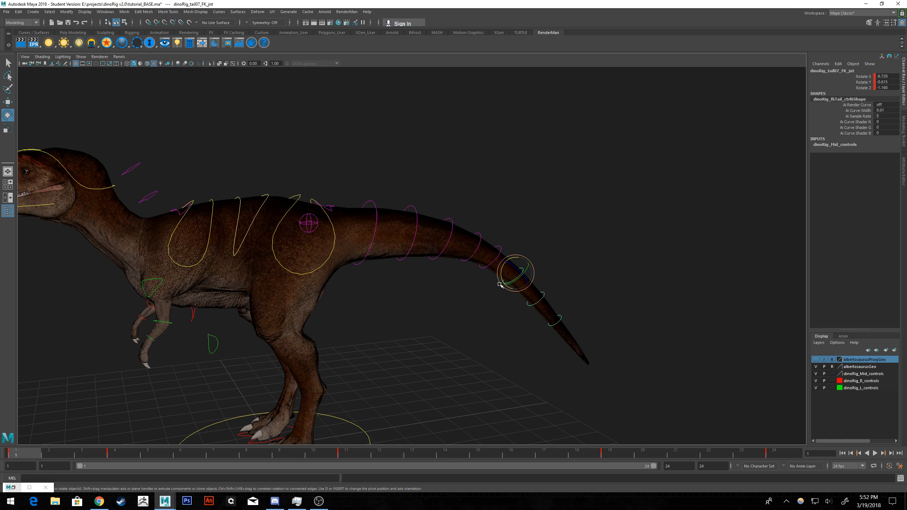
{"action": "left_click_drag", "start_coordinate": [462, 285], "coordinate": [538, 269], "text": "alt"}
{"action": "left_click_drag", "start_coordinate": [648, 252], "coordinate": [570, 223], "text": "alt"}
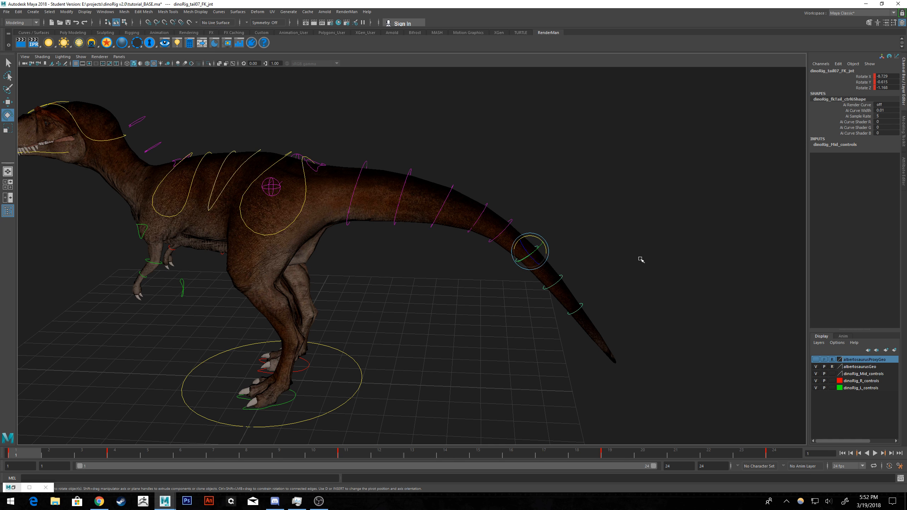
{"action": "left_click_drag", "start_coordinate": [641, 260], "coordinate": [597, 268], "text": "alt"}
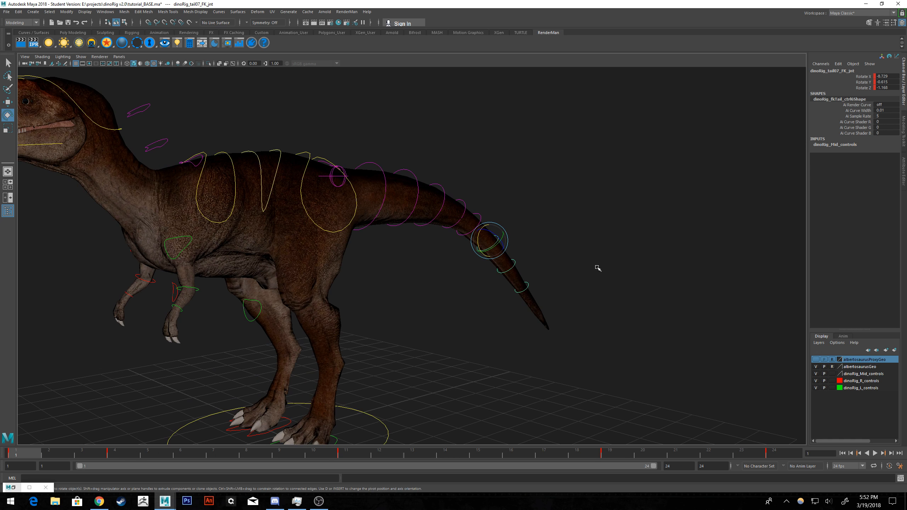
{"action": "right_click_drag", "start_coordinate": [598, 268], "coordinate": [510, 248], "text": "alt"}
{"action": "left_click_drag", "start_coordinate": [510, 247], "coordinate": [532, 257], "text": "alt"}
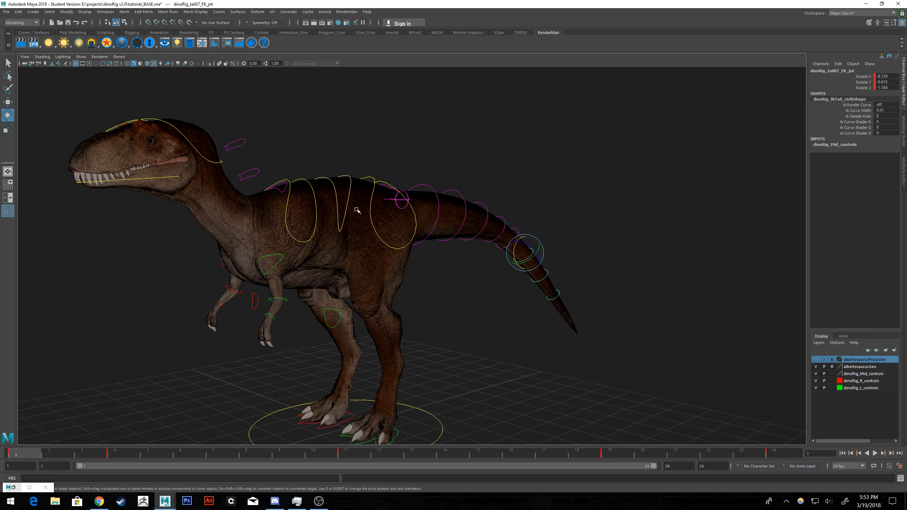
{"action": "left_click_drag", "start_coordinate": [562, 221], "coordinate": [563, 223], "text": "alt"}
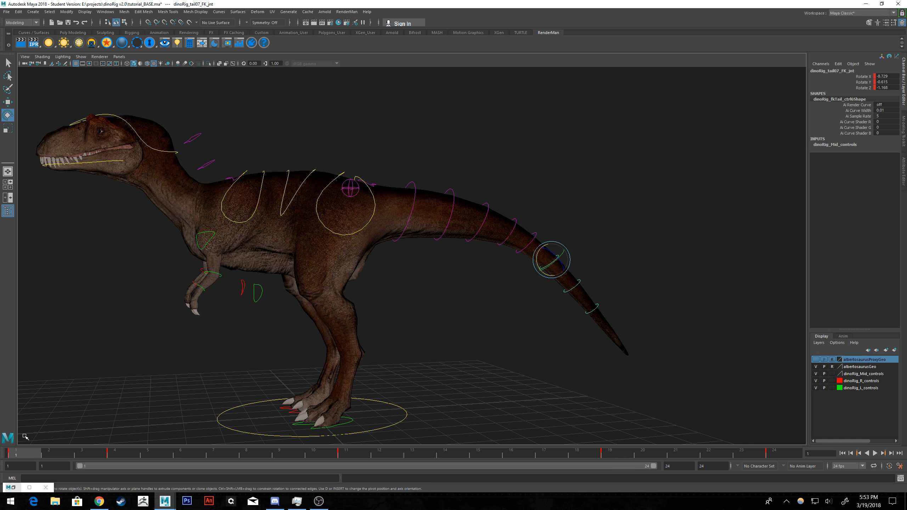
Select dinoRig_tail08_FK_jnt and paste the copied tail keys onto it at frame 1.
{"action": "left_click", "coordinate": [578, 283]}
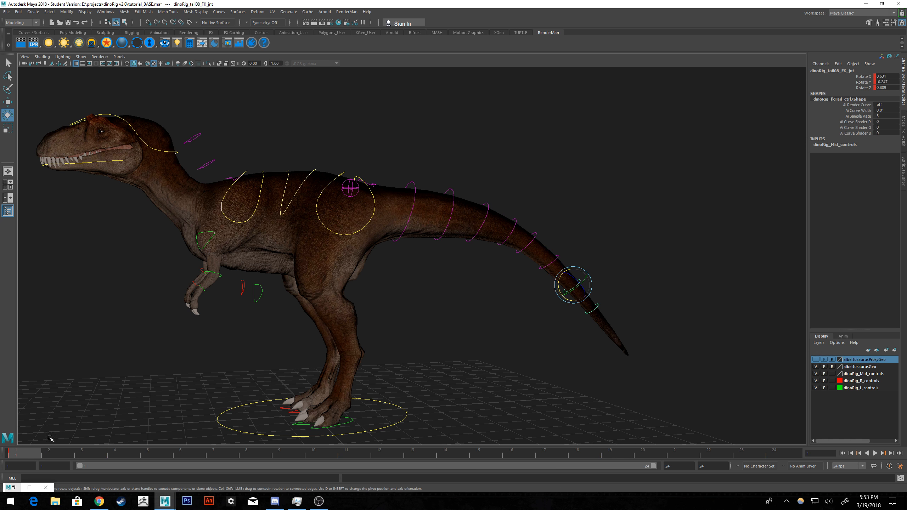
{"action": "right_click", "coordinate": [50, 452]}
{"action": "mouse_move", "coordinate": [53, 359]}
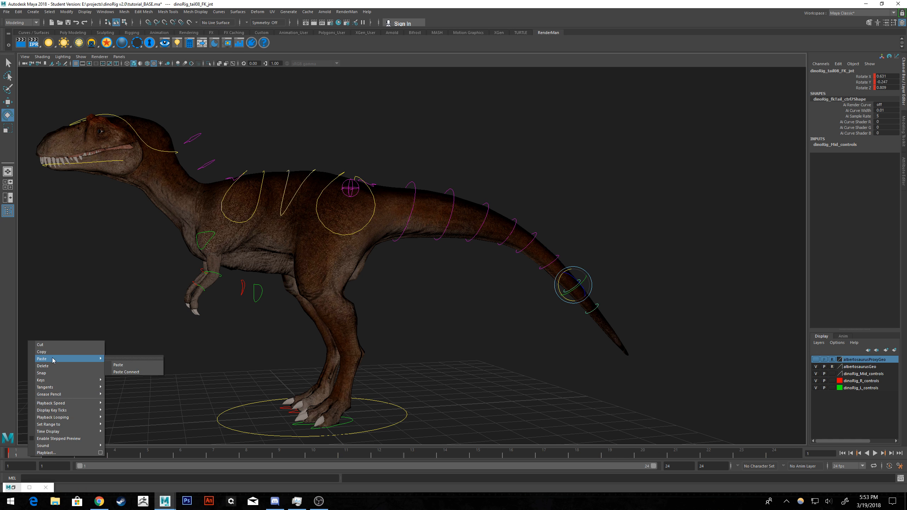
{"action": "left_click", "coordinate": [118, 364]}
Select dinoRig_tail09_FK_jnt and paste the copied tail keys onto it at frame 1.
{"action": "left_click", "coordinate": [590, 312]}
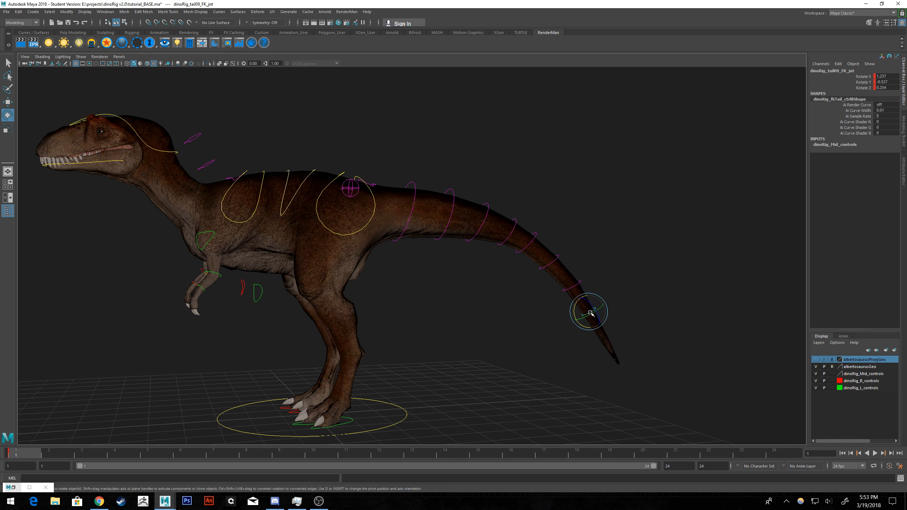
{"action": "right_click", "coordinate": [20, 453]}
{"action": "mouse_move", "coordinate": [54, 353]}
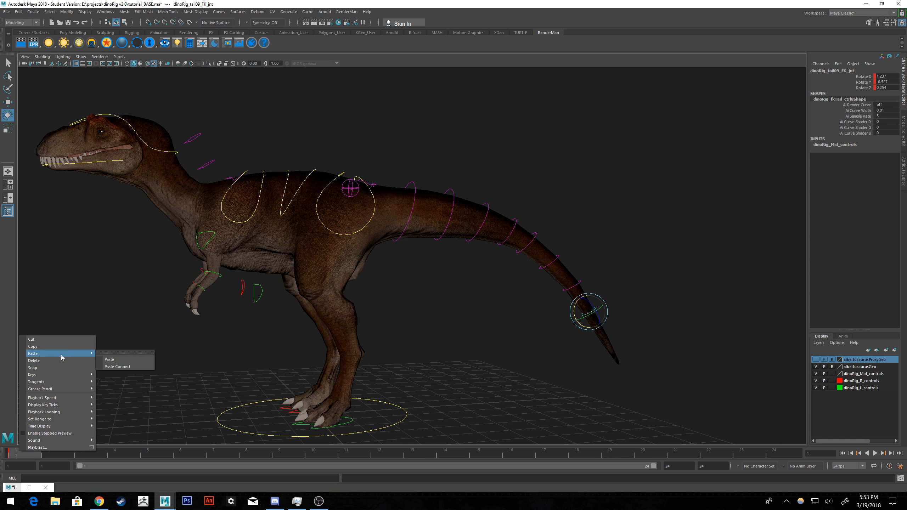
{"action": "left_click", "coordinate": [128, 359]}
Play back the animation from a side view to check the motion along the whole tail.
{"action": "mouse_move", "coordinate": [603, 306]}
{"action": "left_mouse_down", "text": "alt"}
{"action": "mouse_move", "coordinate": [575, 275]}
{"action": "mouse_move", "coordinate": [492, 286]}
{"action": "mouse_move", "coordinate": [593, 291]}
{"action": "left_mouse_up", "text": "alt"}
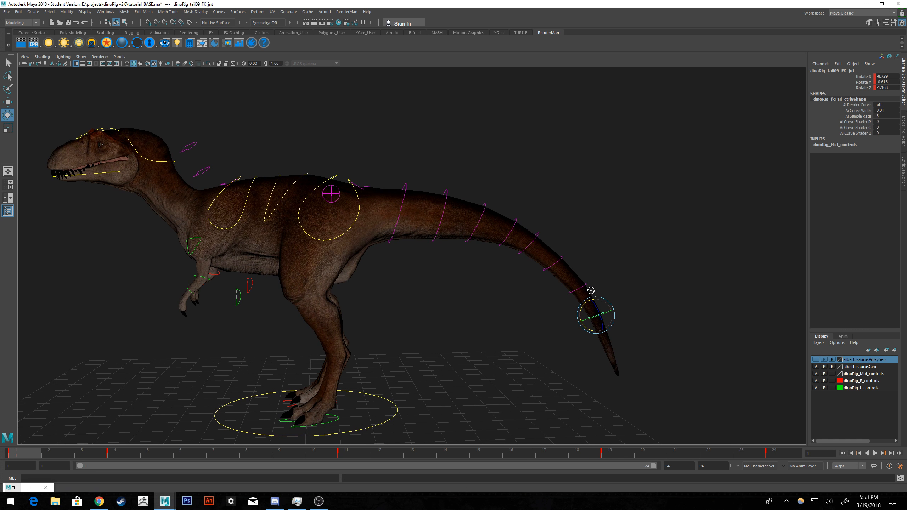
{"action": "left_click_drag", "start_coordinate": [500, 280], "coordinate": [510, 278], "text": "alt"}
{"action": "left_click", "coordinate": [874, 453]}
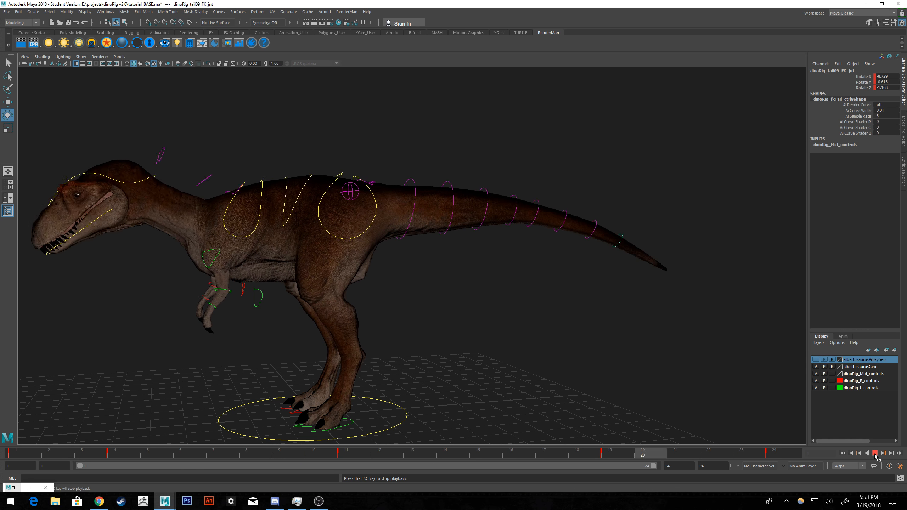
{"action": "left_click", "coordinate": [875, 453]}
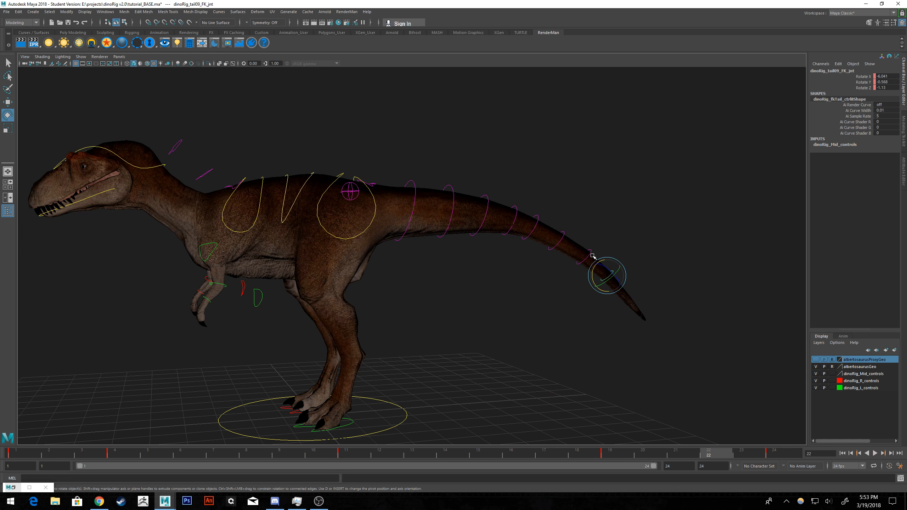
Select the FK tail controls from dinoRig_tail09_FK_jnt up to dinoRig_tail03_FK_jnt and show their curves in the Graph Editor.
{"action": "left_click", "coordinate": [563, 234]}
{"action": "left_click", "coordinate": [538, 219]}
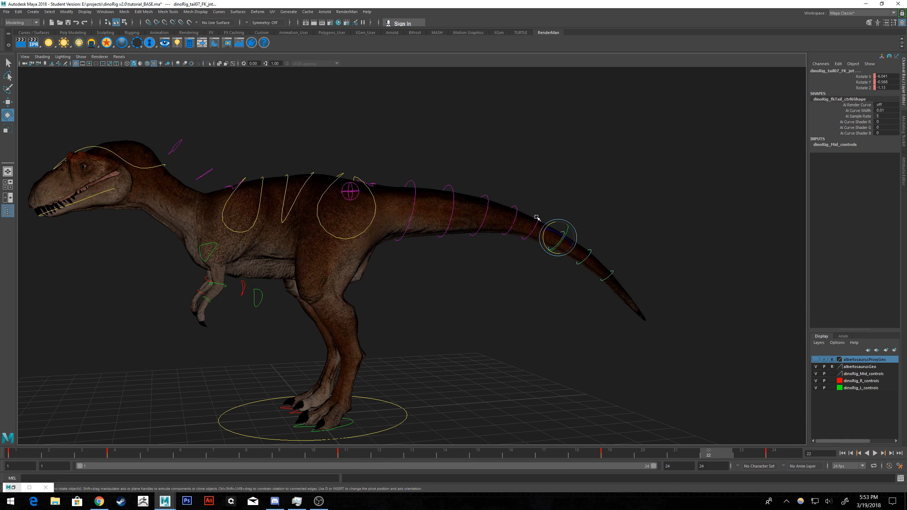
{"action": "left_click", "coordinate": [516, 211]}
{"action": "left_click", "coordinate": [483, 199]}
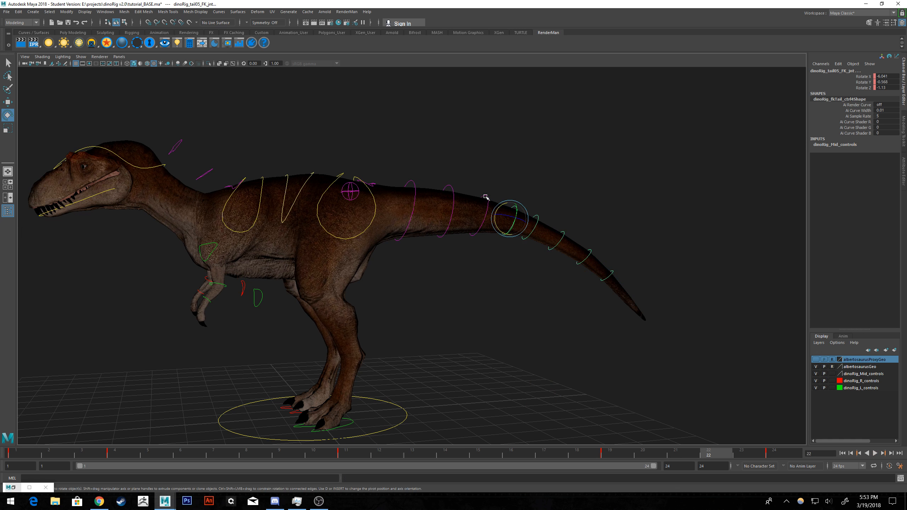
{"action": "left_click", "coordinate": [453, 184]}
{"action": "left_click", "coordinate": [427, 184]}
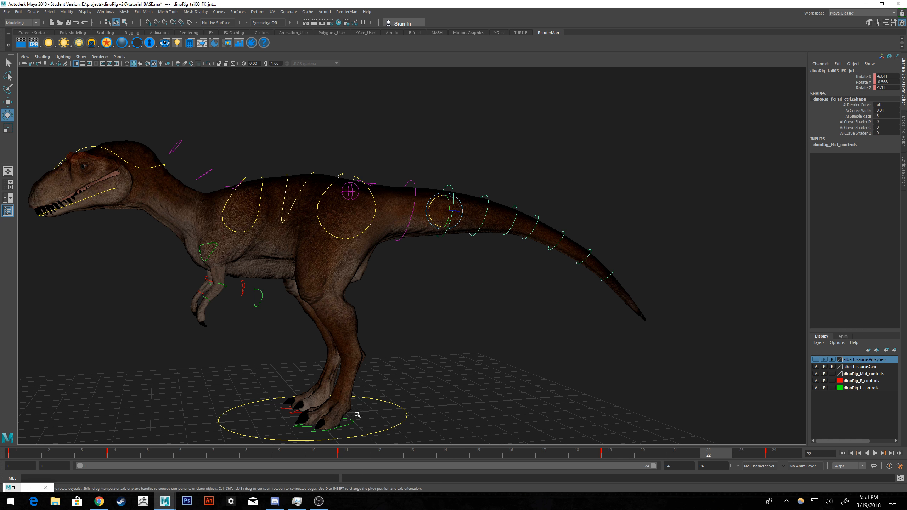
{"action": "left_click", "coordinate": [17, 486]}
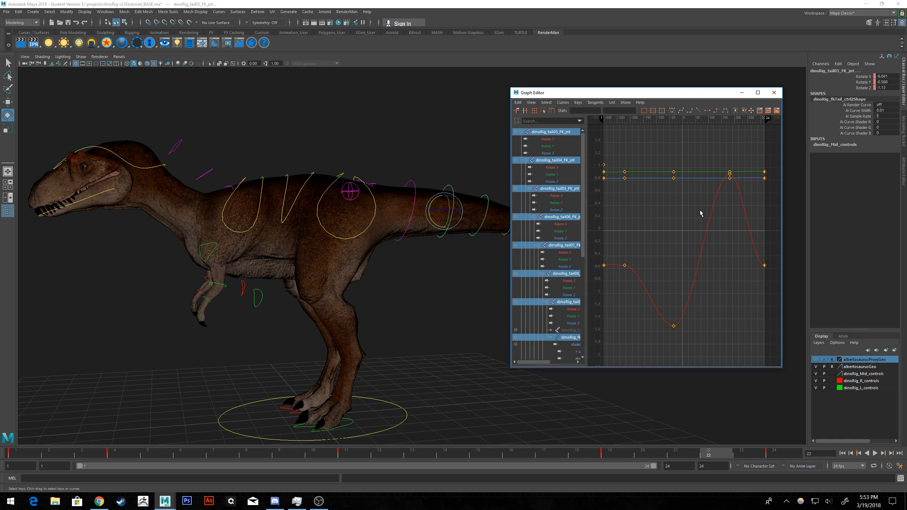
Isolate the Rotate X curves of dinoRig_tail03_FK_jnt through dinoRig_tail09_FK_jnt in the Graph Editor.
{"action": "left_click", "coordinate": [547, 139]}
{"action": "left_click", "coordinate": [553, 167], "text": "ctrl"}
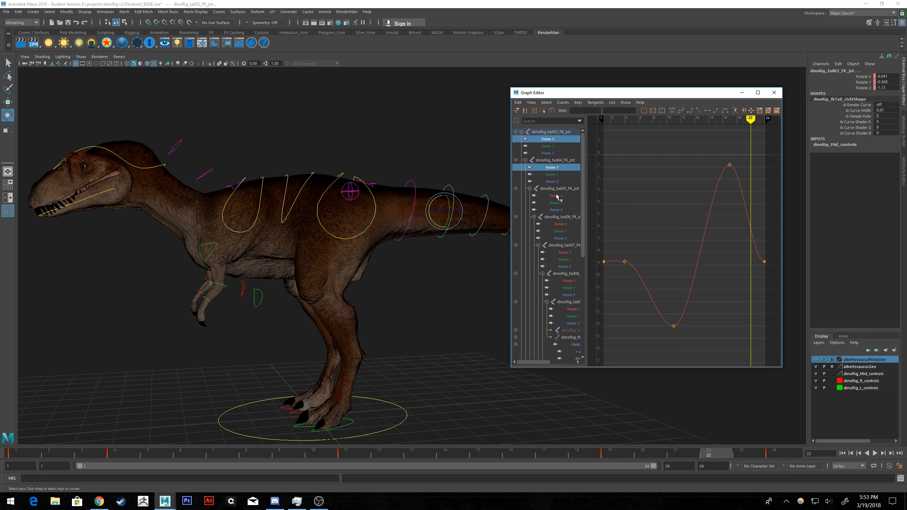
{"action": "left_click", "coordinate": [556, 196], "text": "ctrl"}
{"action": "left_click", "coordinate": [561, 224], "text": "ctrl"}
{"action": "left_click", "coordinate": [568, 253], "text": "ctrl"}
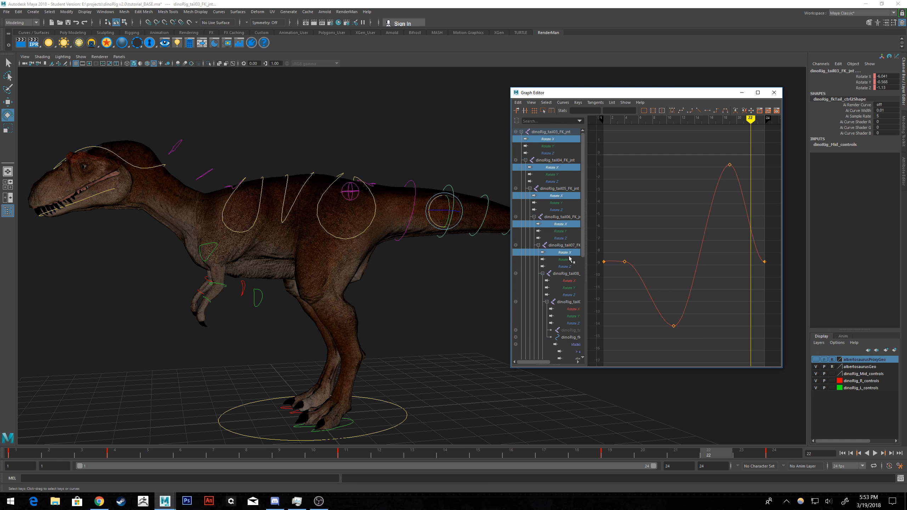
{"action": "left_click", "coordinate": [571, 281], "text": "ctrl"}
{"action": "left_click", "coordinate": [577, 309], "text": "ctrl"}
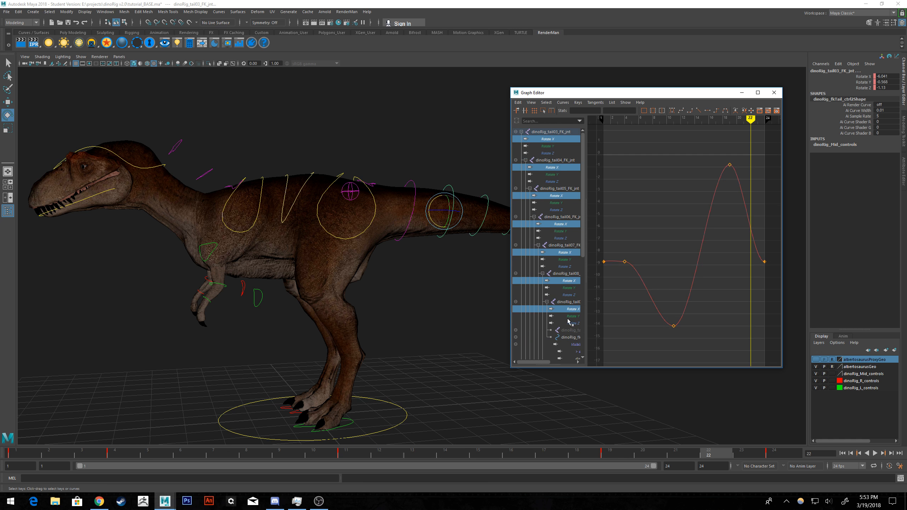
Select all the tail controls' Rotate X keys and raise them together so the frame 1 key sits at -3.138.
{"action": "scroll", "coordinate": [569, 321], "scroll_direction": "down", "scroll_amount": 8}
{"action": "key", "text": "f"}
{"action": "left_click_drag", "start_coordinate": [765, 166], "coordinate": [613, 319]}
{"action": "middle_click_drag", "start_coordinate": [656, 247], "coordinate": [667, 260], "text": "alt"}
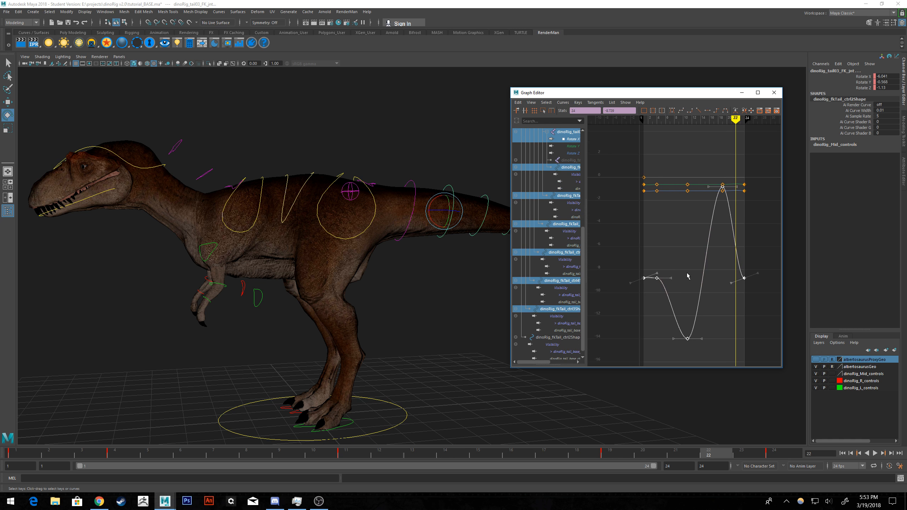
{"action": "middle_click_drag", "start_coordinate": [697, 287], "coordinate": [693, 264], "text": "shift"}
{"action": "left_click_drag", "start_coordinate": [669, 92], "coordinate": [265, 99]}
{"action": "middle_click_drag", "start_coordinate": [289, 238], "coordinate": [292, 183], "text": "shift"}
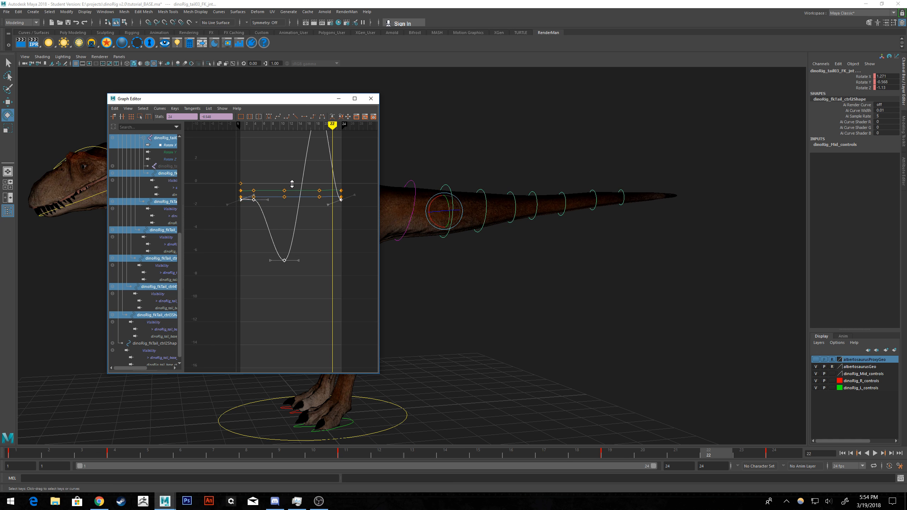
{"action": "middle_click_drag", "start_coordinate": [293, 185], "coordinate": [294, 204], "text": "shift"}
Play back the raised tail animation, return to frame 1 and check the Rotate X curve.
{"action": "left_click", "coordinate": [874, 453]}
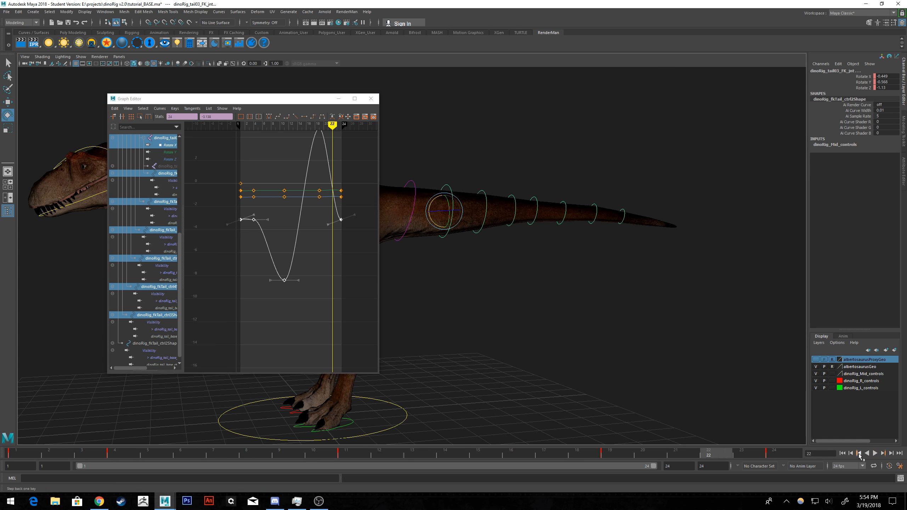
{"action": "left_click", "coordinate": [875, 453]}
{"action": "left_click", "coordinate": [842, 453]}
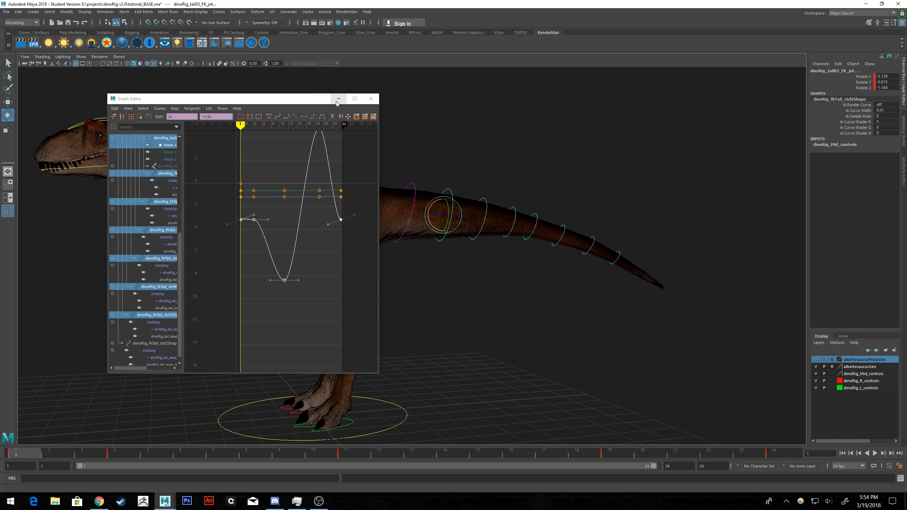
{"action": "middle_click_drag", "start_coordinate": [339, 187], "coordinate": [332, 212], "text": "alt"}
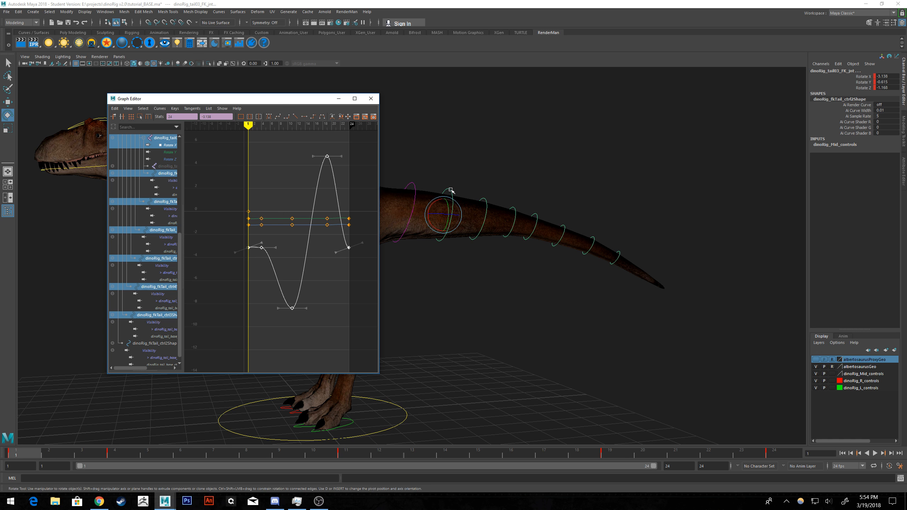
Select only the dinoRig_tail05_FK_jnt control so the Graph Editor loads its curves.
{"action": "left_click", "coordinate": [537, 212]}
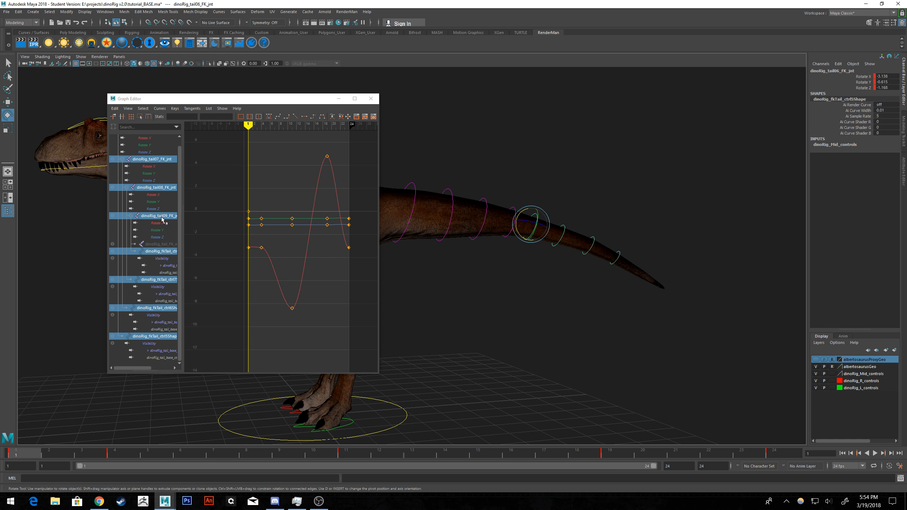
{"action": "left_click", "coordinate": [525, 286]}
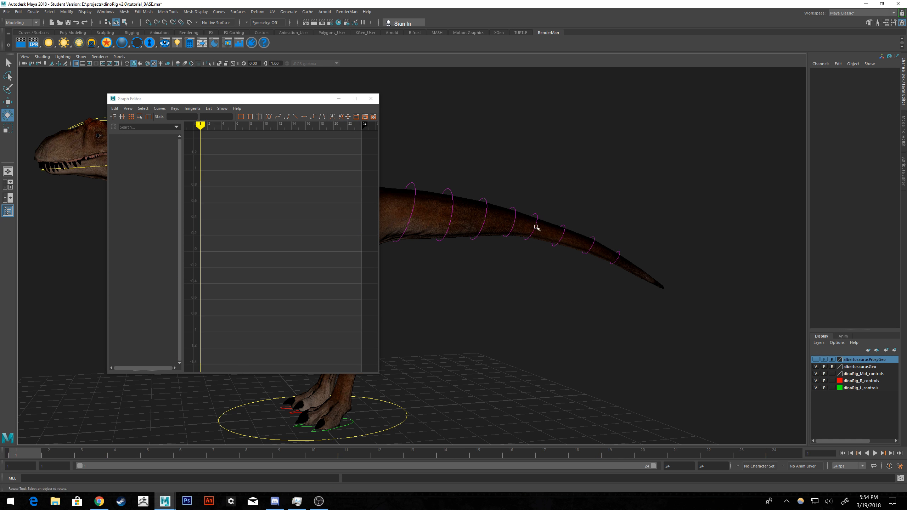
{"action": "left_click", "coordinate": [513, 208]}
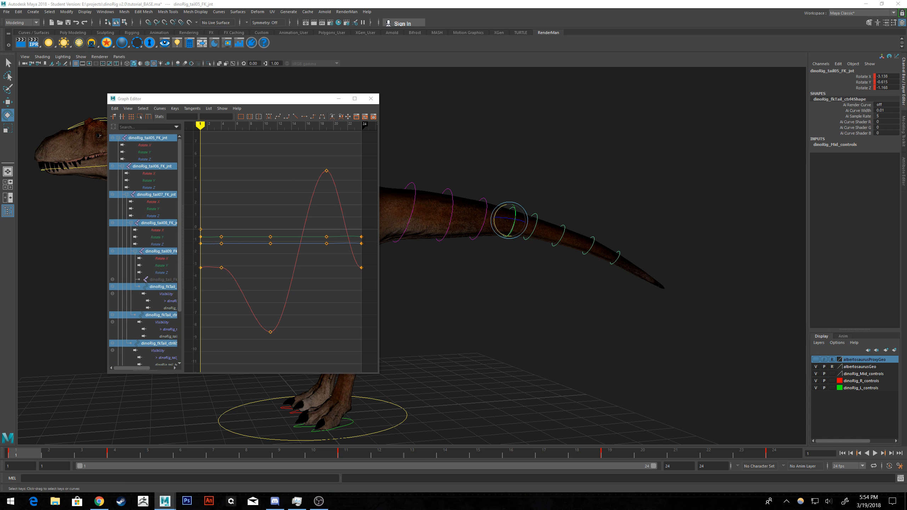
Close the Graph Editor and reopen it for the selected tail control.
{"action": "left_click", "coordinate": [371, 98]}
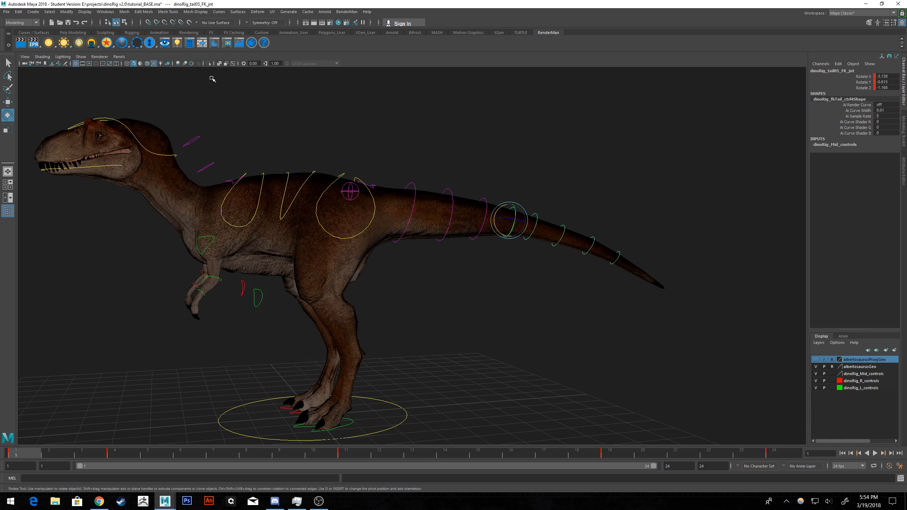
{"action": "left_click", "coordinate": [499, 175]}
{"action": "left_click", "coordinate": [516, 209]}
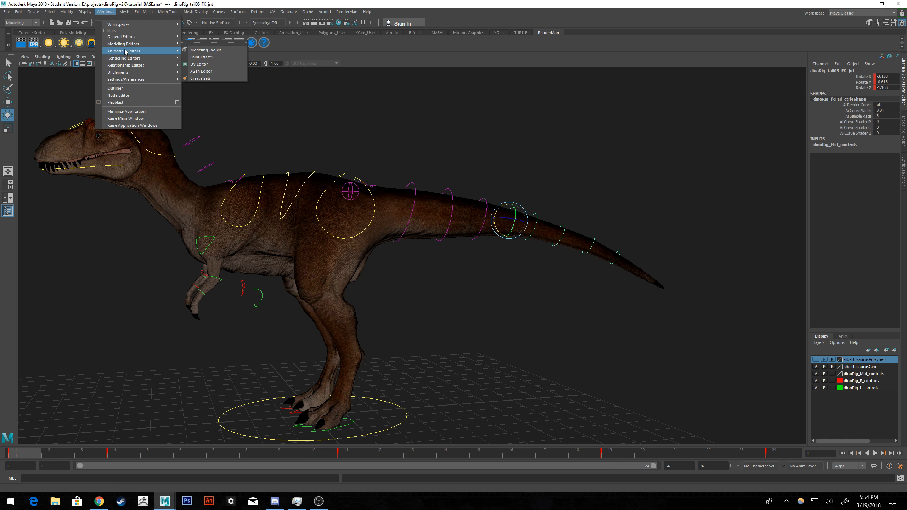
{"action": "left_click", "coordinate": [122, 89]}
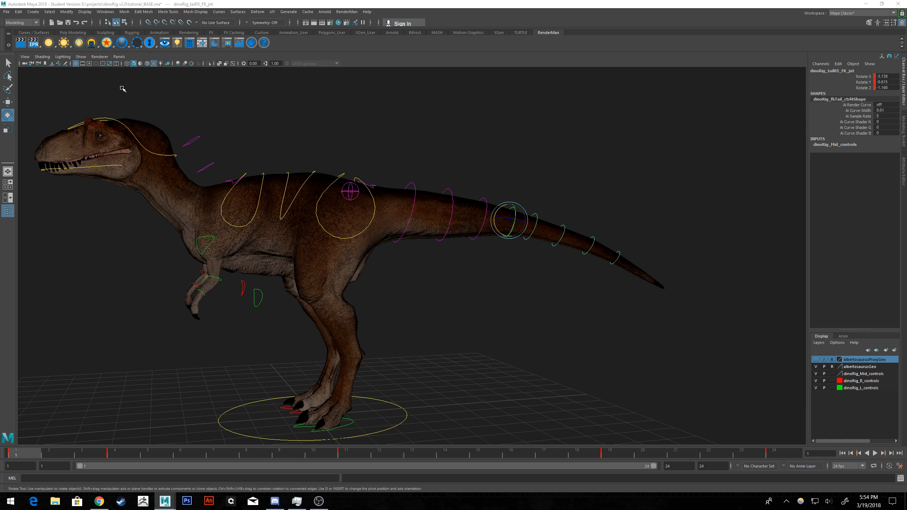
{"action": "left_click", "coordinate": [105, 11]}
{"action": "mouse_move", "coordinate": [131, 52]}
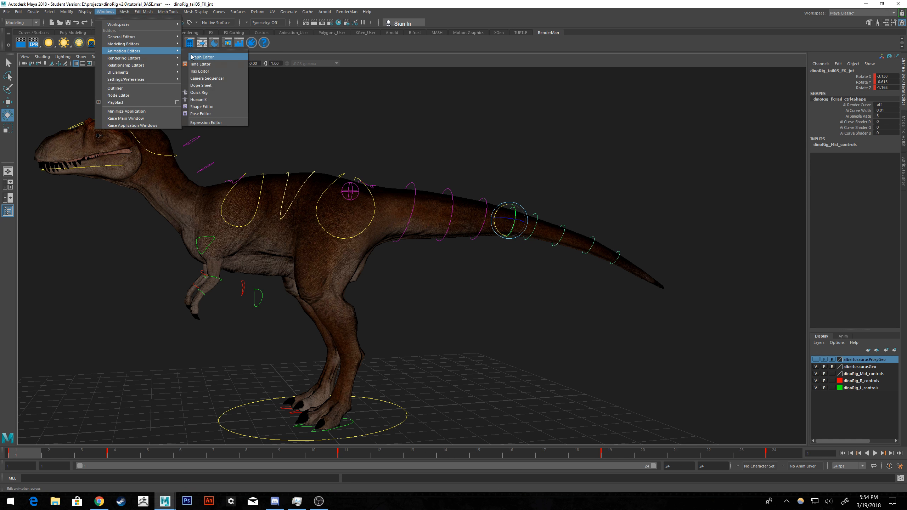
{"action": "left_click", "coordinate": [201, 57]}
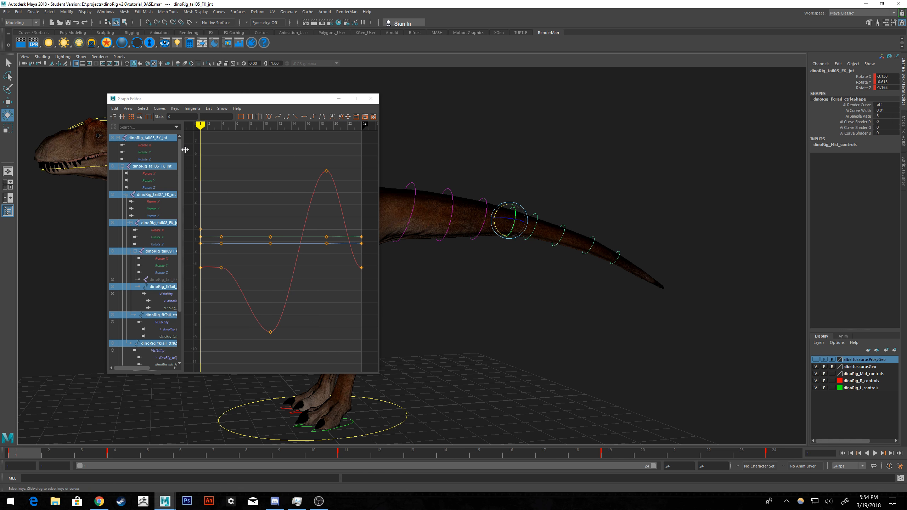
Widen the Graph Editor and its channel list, and isolate the Rotate X curve of dinoRig_tail05_FK_jnt.
{"action": "left_click_drag", "start_coordinate": [185, 149], "coordinate": [198, 149]}
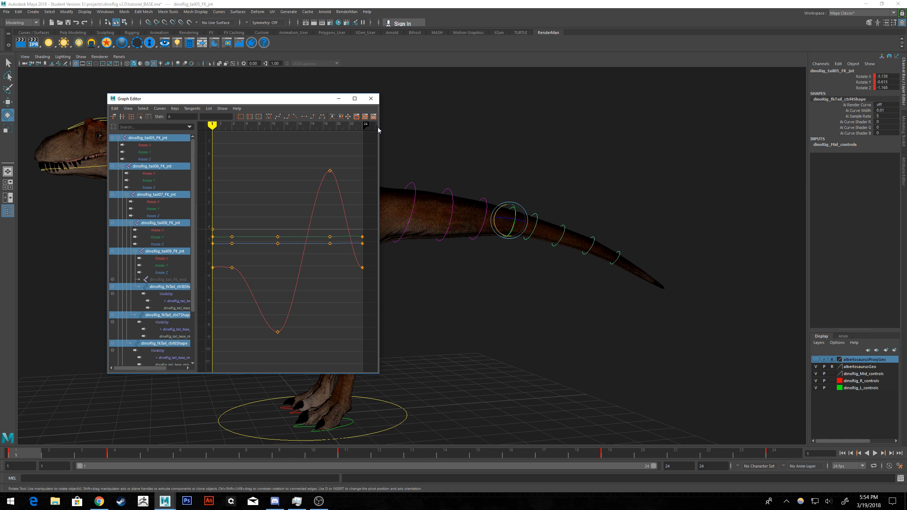
{"action": "left_click_drag", "start_coordinate": [380, 127], "coordinate": [476, 127]}
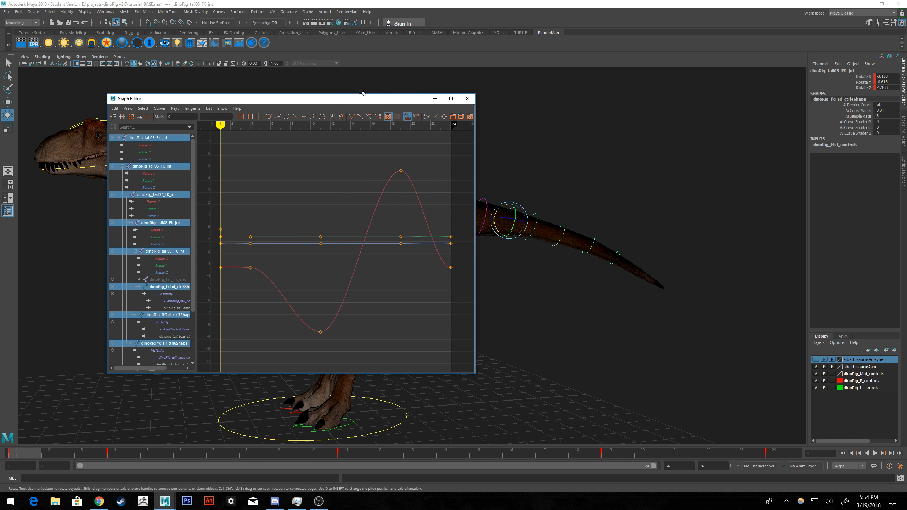
{"action": "left_click_drag", "start_coordinate": [358, 101], "coordinate": [333, 103]}
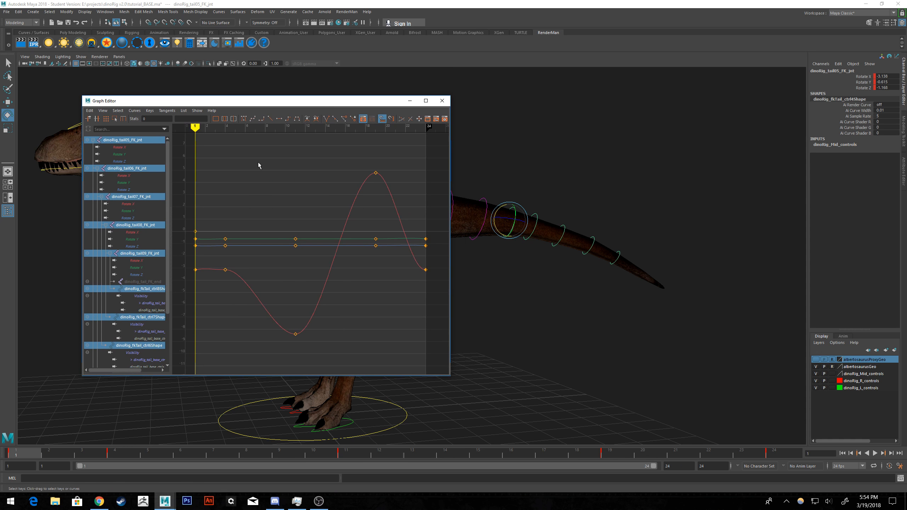
{"action": "left_click", "coordinate": [121, 147]}
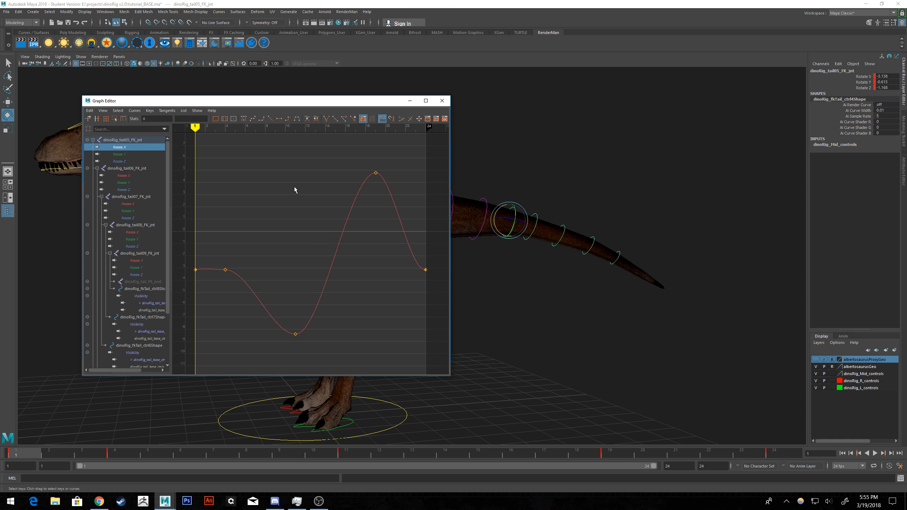
{"action": "left_click", "coordinate": [537, 214]}
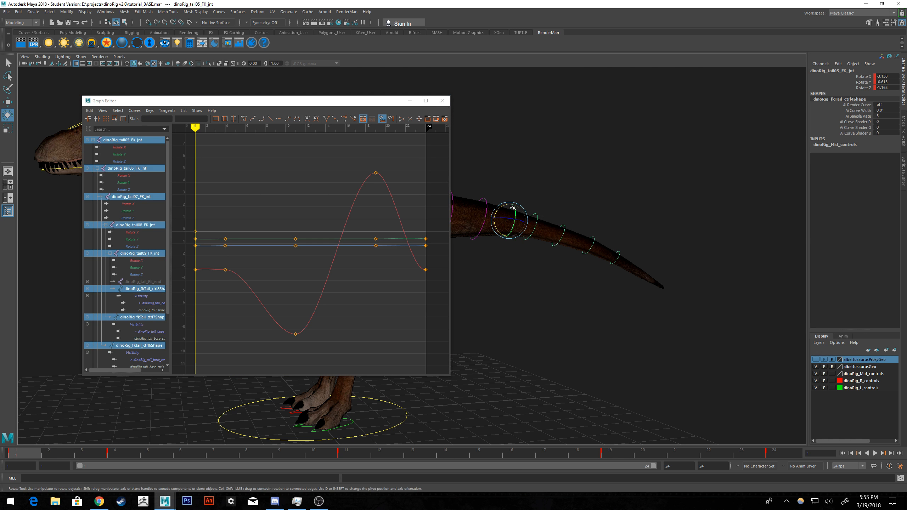
{"action": "key", "text": "ctrl+z"}
Select the Rotate X keys at frames 4, 11 and 19, move the Graph Editor clear of the tail and start playback.
{"action": "scroll", "coordinate": [359, 197], "scroll_direction": "down", "scroll_amount": 4}
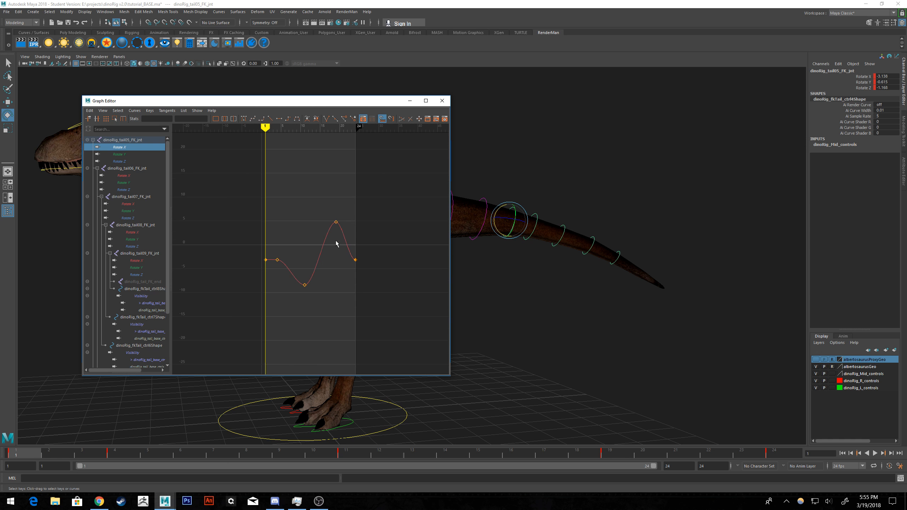
{"action": "left_click_drag", "start_coordinate": [344, 204], "coordinate": [310, 287]}
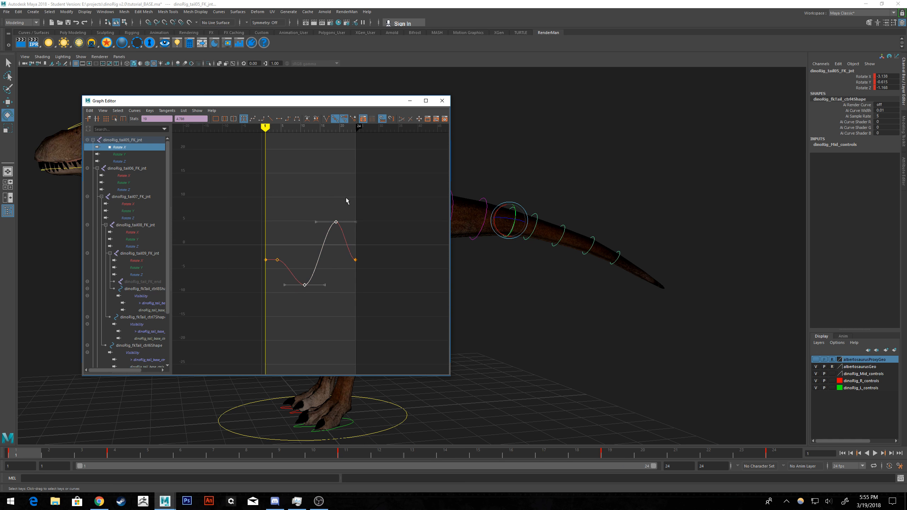
{"action": "left_click_drag", "start_coordinate": [346, 194], "coordinate": [273, 304]}
{"action": "left_click_drag", "start_coordinate": [321, 101], "coordinate": [262, 127]}
{"action": "left_click", "coordinate": [875, 453]}
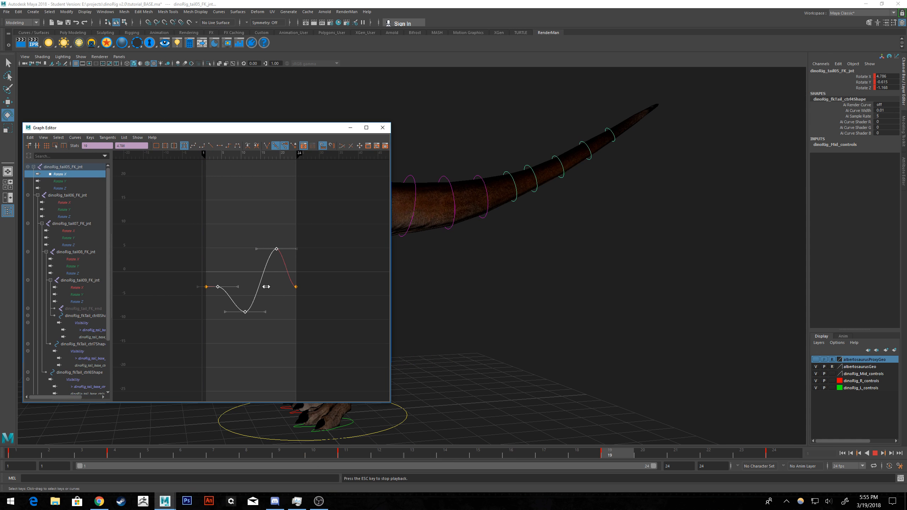
Shift the selected Rotate X keys of dinoRig_tail05_FK_jnt to frames 5, 12 and 20, then stop playback and return to frame 1.
{"action": "middle_click_drag", "start_coordinate": [267, 295], "coordinate": [263, 287], "text": "shift"}
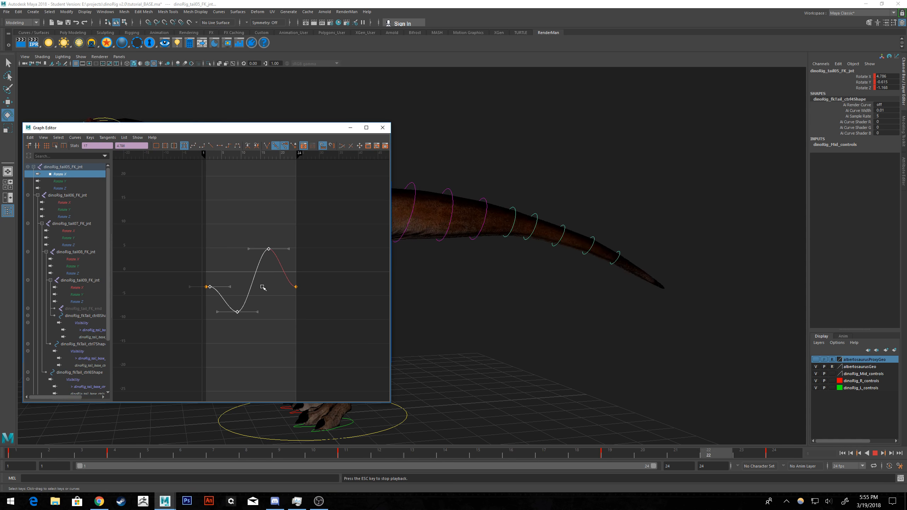
{"action": "middle_click_drag", "start_coordinate": [263, 287], "coordinate": [274, 287], "text": "shift"}
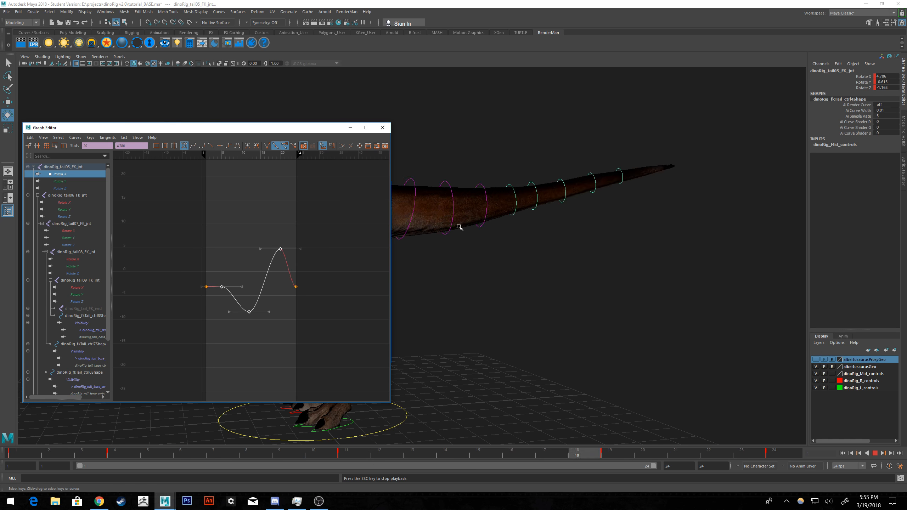
{"action": "left_click", "coordinate": [875, 453]}
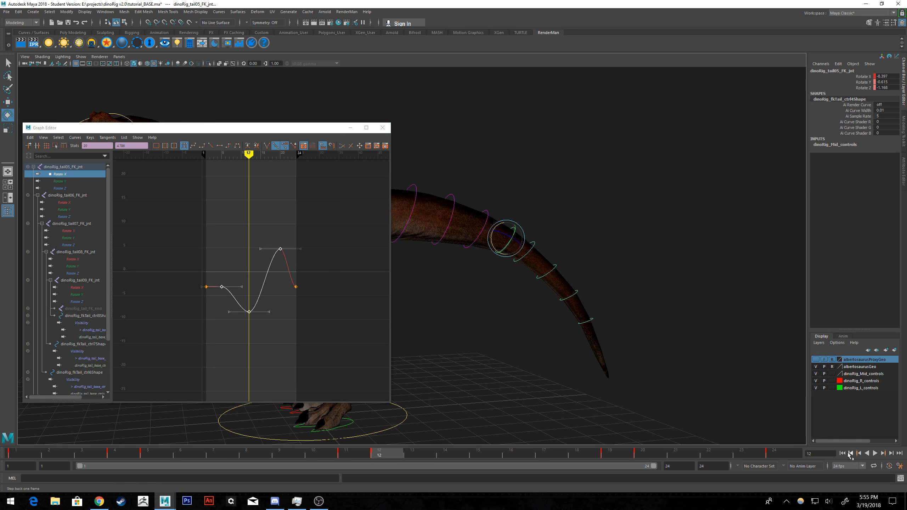
{"action": "left_click", "coordinate": [842, 453]}
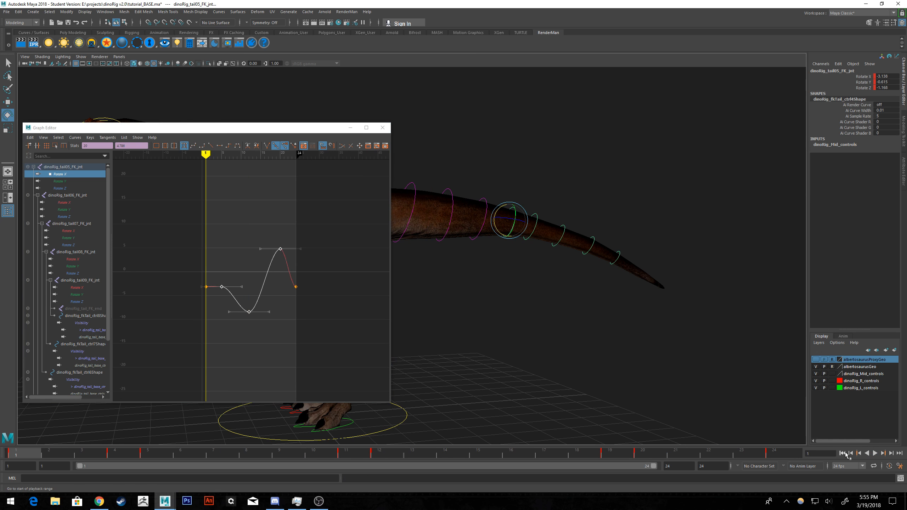
Isolate the Rotate X curve of dinoRig_tail06_FK_jnt and shift its three middle keys to frames 6, 13 and 21.
{"action": "left_click", "coordinate": [536, 215]}
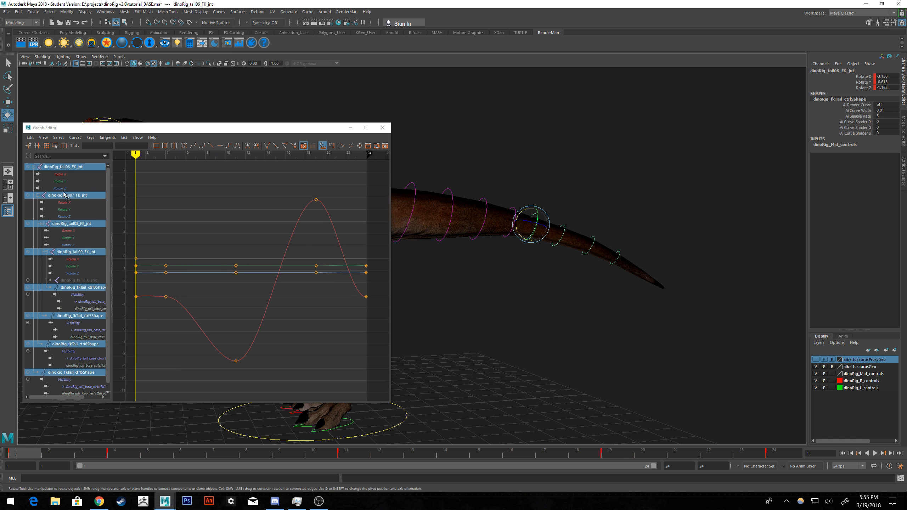
{"action": "left_click", "coordinate": [60, 174]}
{"action": "key", "text": "f"}
{"action": "left_click_drag", "start_coordinate": [190, 206], "coordinate": [304, 356]}
{"action": "middle_click_drag", "start_coordinate": [285, 320], "coordinate": [297, 321]}
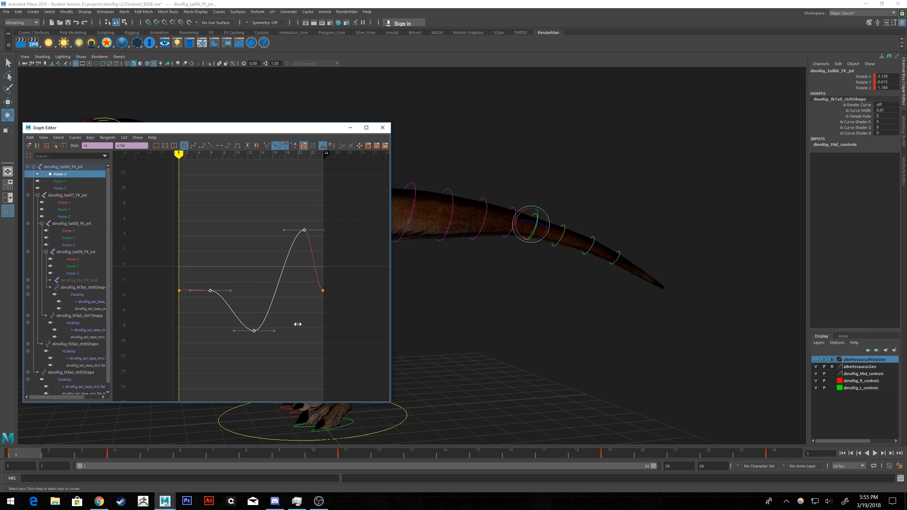
Play the loop to check the tail motion, return to frame 1 and minimize the Graph Editor.
{"action": "left_click", "coordinate": [874, 453]}
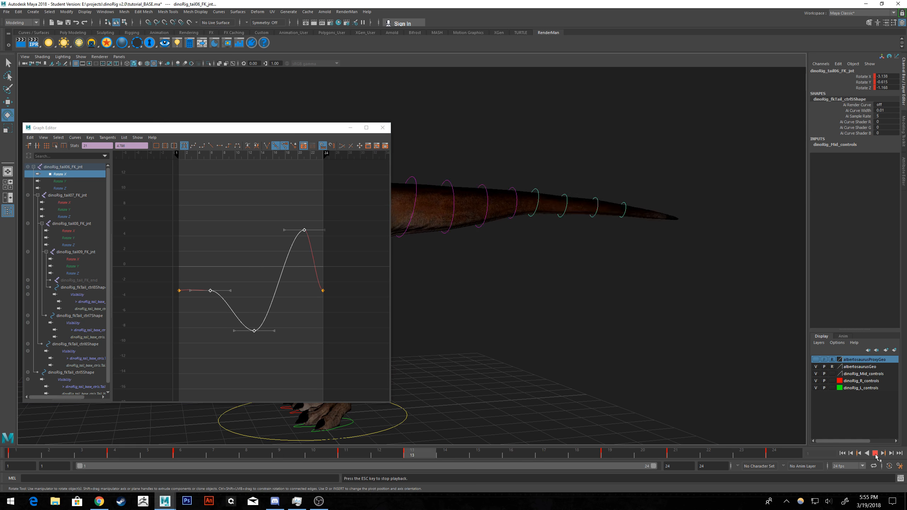
{"action": "left_click", "coordinate": [874, 453]}
{"action": "left_click", "coordinate": [842, 453]}
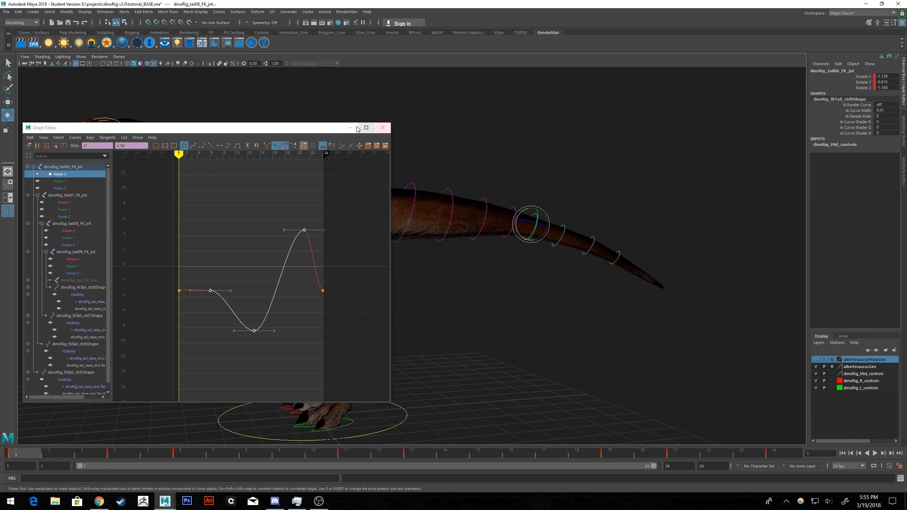
{"action": "left_click", "coordinate": [350, 128]}
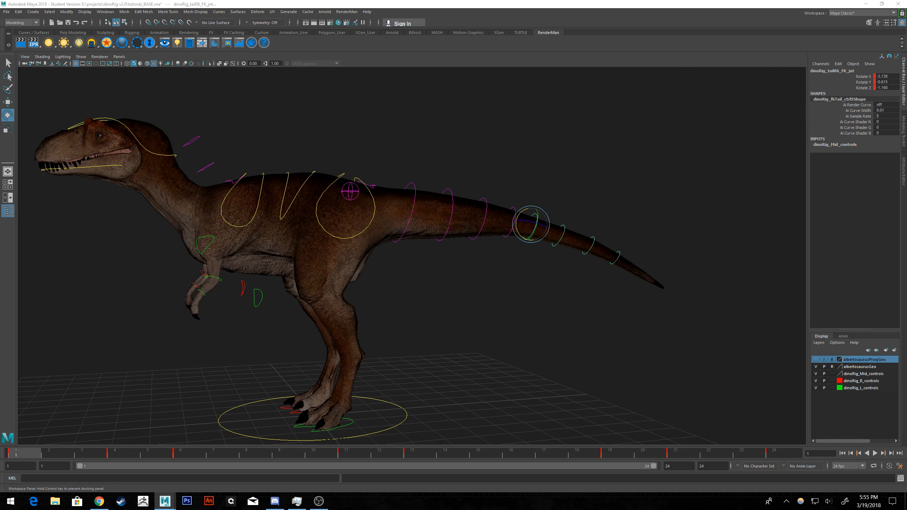
Deselect all controls, review the full animation with NURBS curves hidden in the viewport, and return to frame 1.
{"action": "left_click", "coordinate": [613, 321]}
{"action": "scroll", "coordinate": [517, 297], "scroll_direction": "down", "scroll_amount": 5}
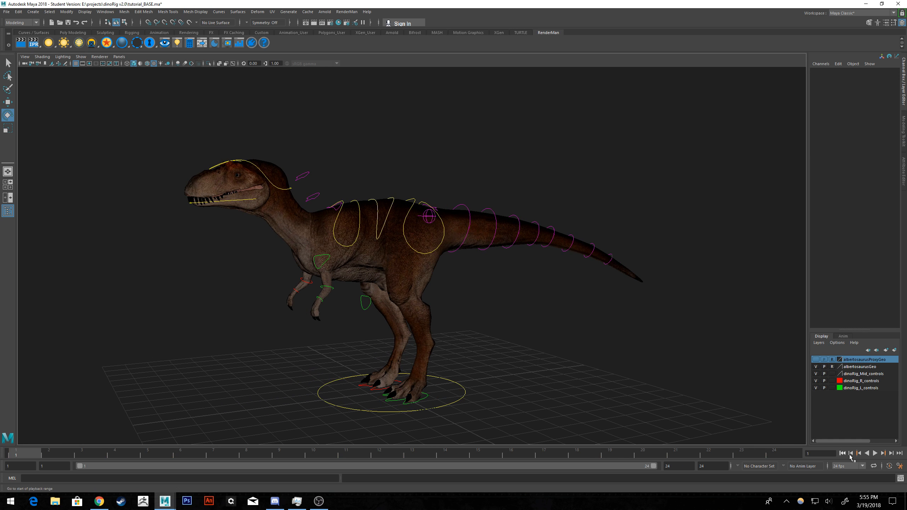
{"action": "left_click", "coordinate": [872, 456]}
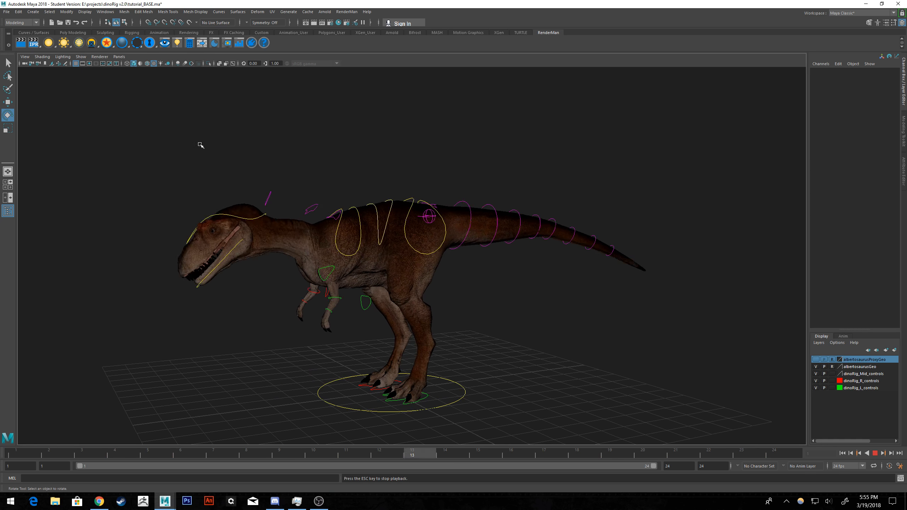
{"action": "left_click", "coordinate": [81, 56]}
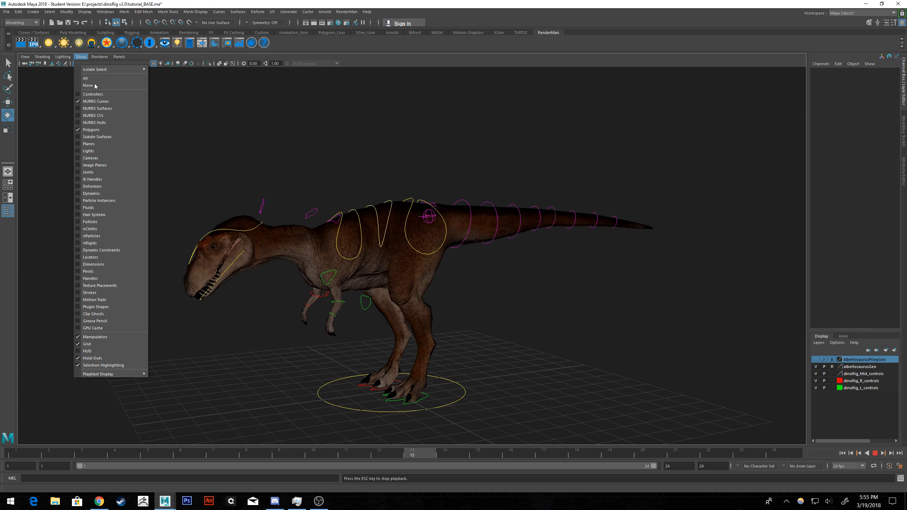
{"action": "left_click", "coordinate": [98, 101]}
{"action": "left_click_drag", "start_coordinate": [98, 102], "coordinate": [393, 141], "text": "alt"}
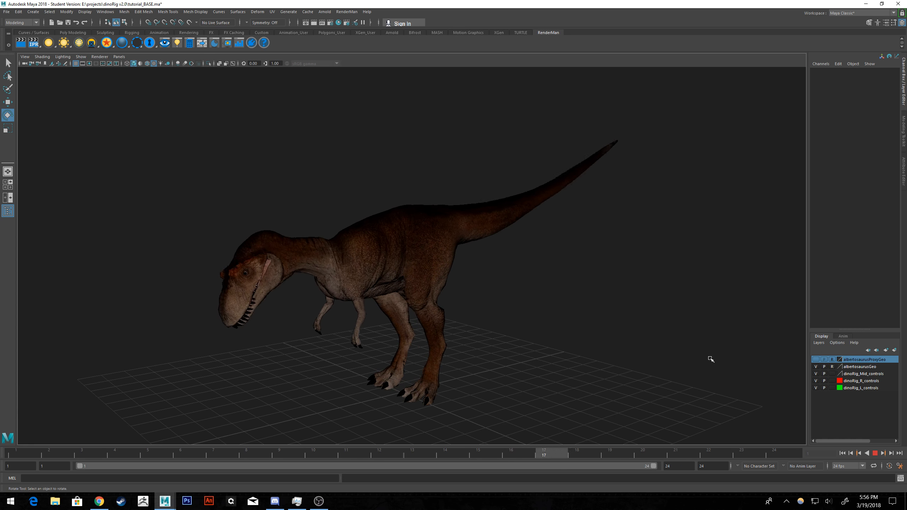
{"action": "left_click", "coordinate": [876, 453]}
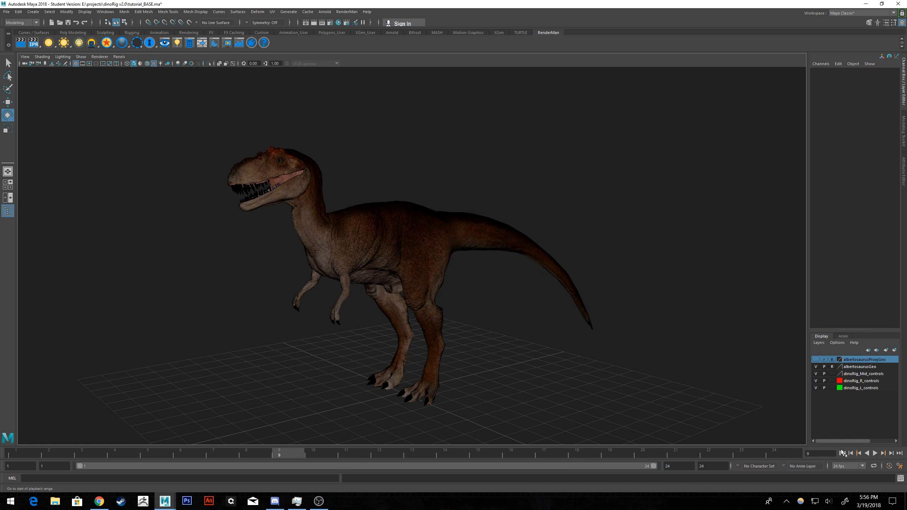
{"action": "left_click", "coordinate": [842, 453]}
{"action": "left_click_drag", "start_coordinate": [638, 309], "coordinate": [613, 305], "text": "alt"}
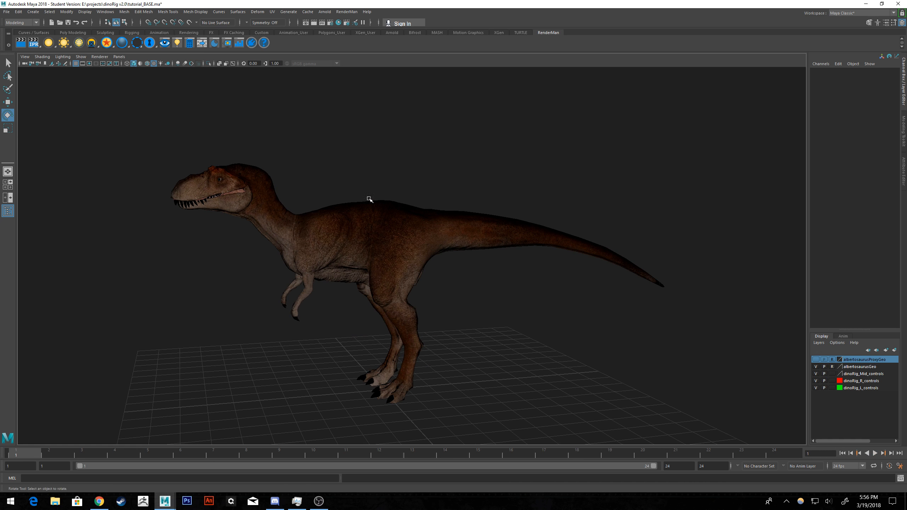
{"action": "left_click", "coordinate": [6, 11]}
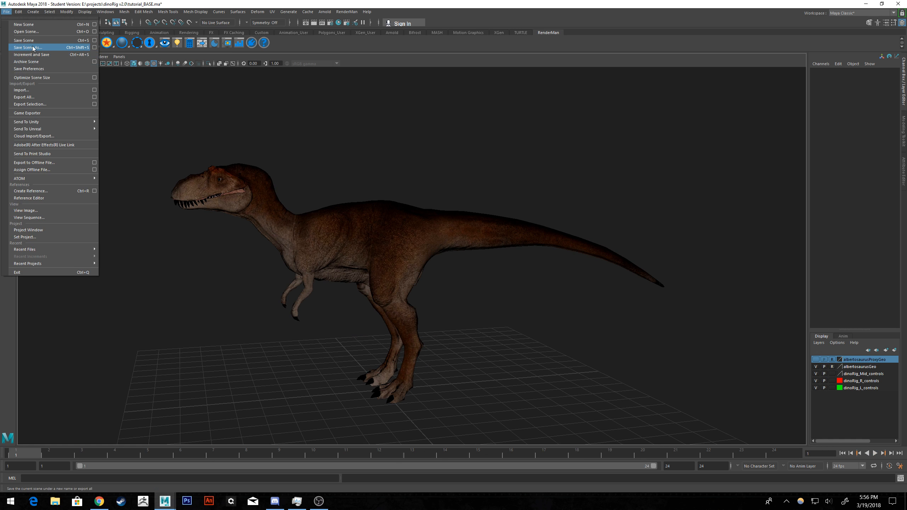
{"action": "left_click", "coordinate": [146, 5]}
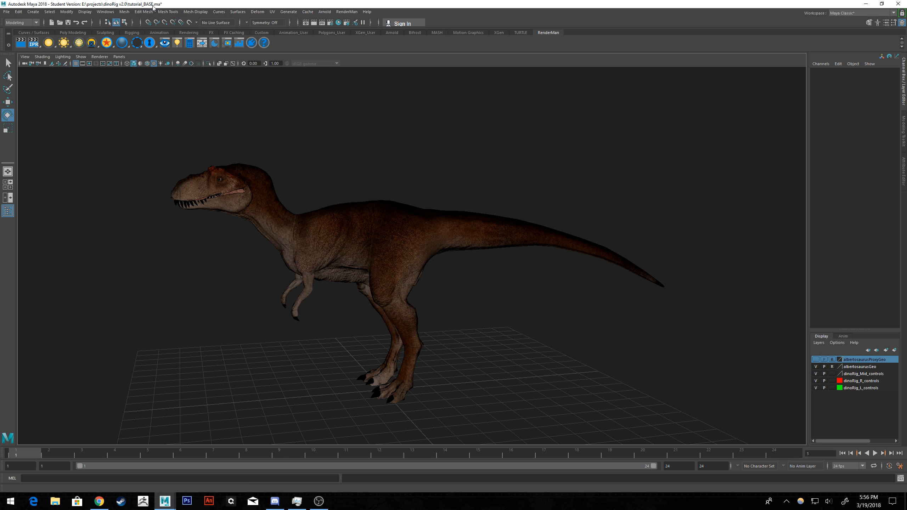
{"action": "left_click_drag", "start_coordinate": [245, 140], "coordinate": [257, 140], "text": "alt"}
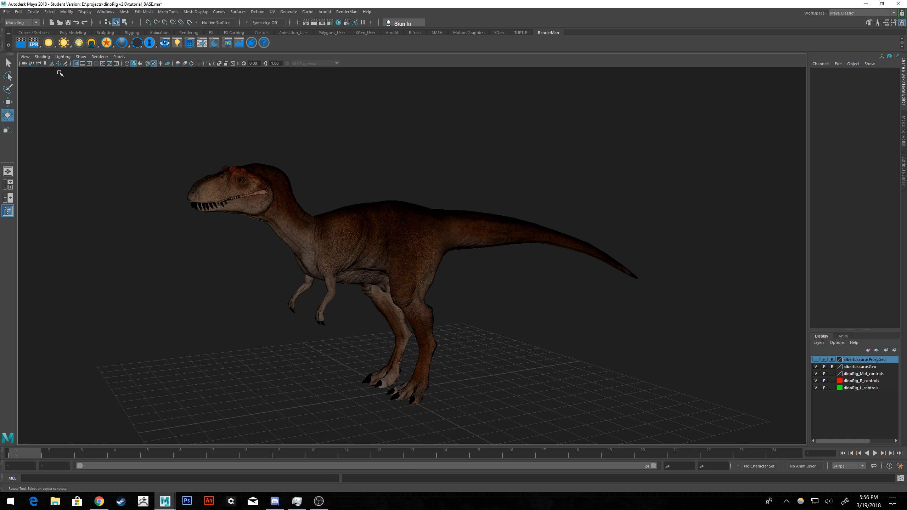
{"action": "left_click", "coordinate": [6, 12]}
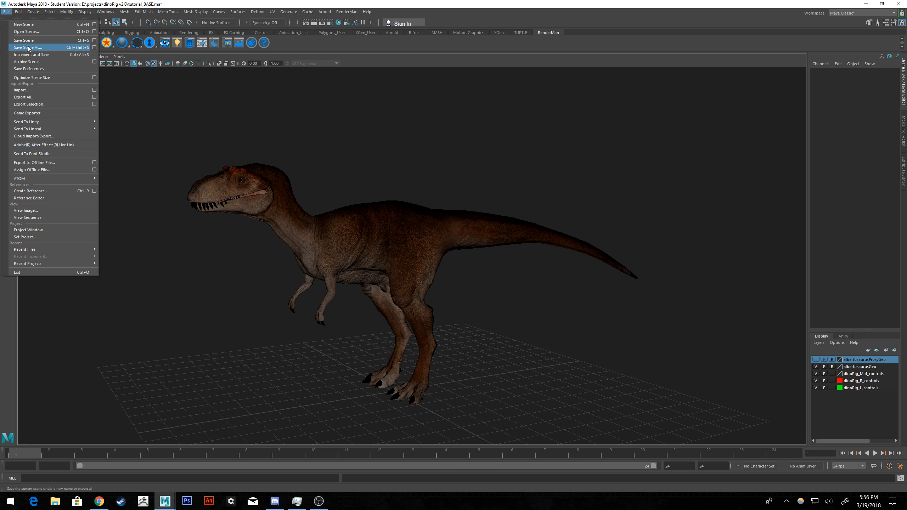
{"action": "left_click", "coordinate": [186, 5]}
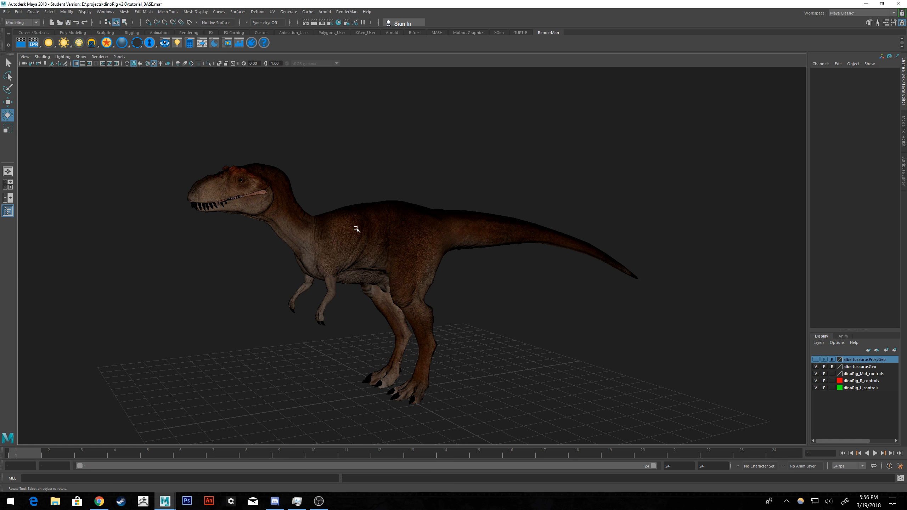
Save the animated scene under the new name tutorial_Attack_Bite.ma and accept the student version notice.
{"action": "left_click", "coordinate": [6, 11]}
{"action": "left_click", "coordinate": [28, 47]}
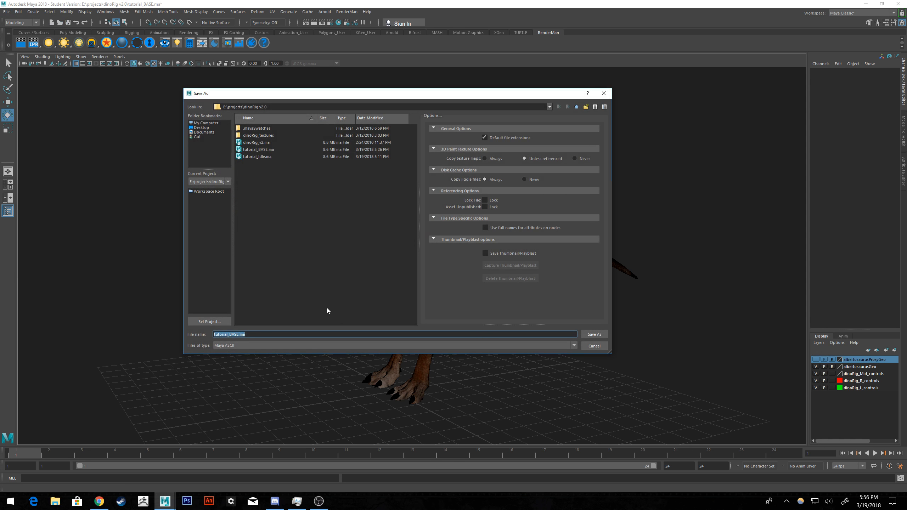
{"action": "key", "text": "Right"}
{"action": "key", "text": "Left"}
{"action": "key", "text": "Left"}
{"action": "key", "text": "Left"}
{"action": "key", "text": "BackSpace"}
{"action": "key", "text": "BackSpace"}
{"action": "key", "text": "BackSpace"}
{"action": "type", "text": "Attack"}
{"action": "key", "text": "Return"}
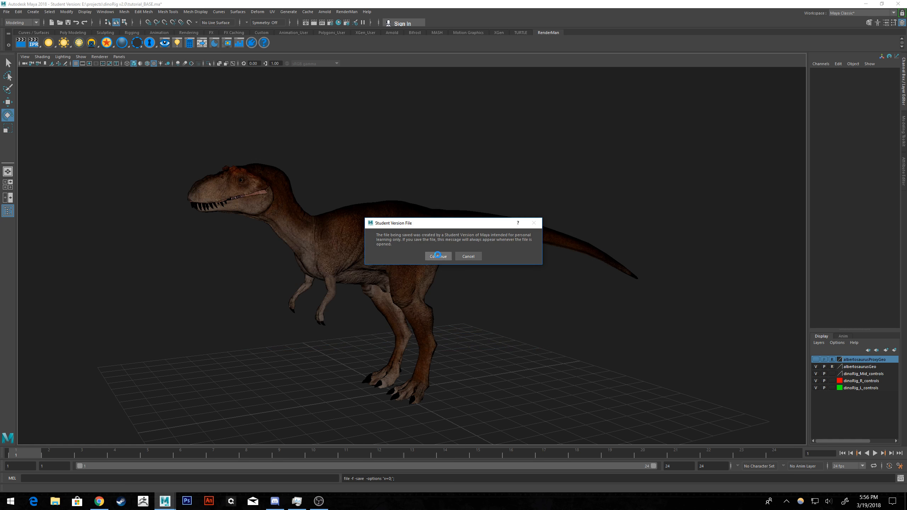
{"action": "left_click", "coordinate": [437, 256]}
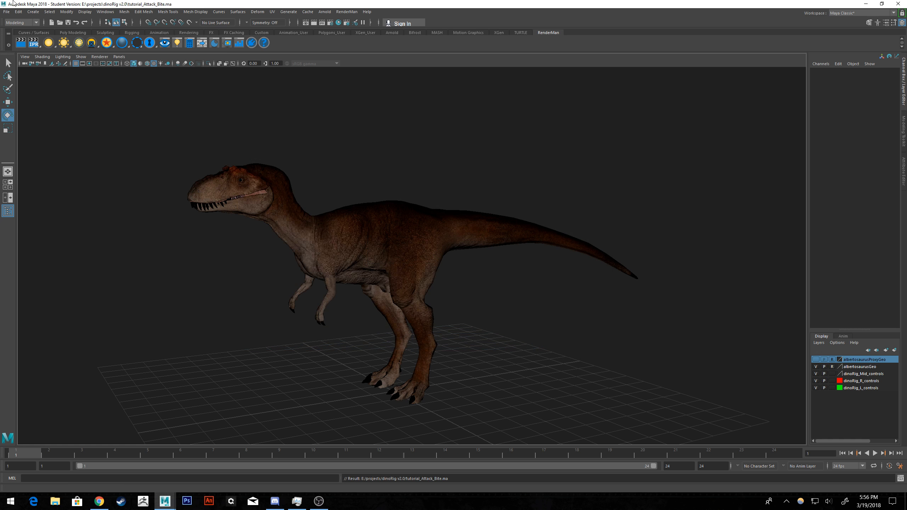
Open the tutorial_BASE.ma scene, accepting the student version notice, and frame the whole dinosaur.
{"action": "left_click", "coordinate": [6, 11]}
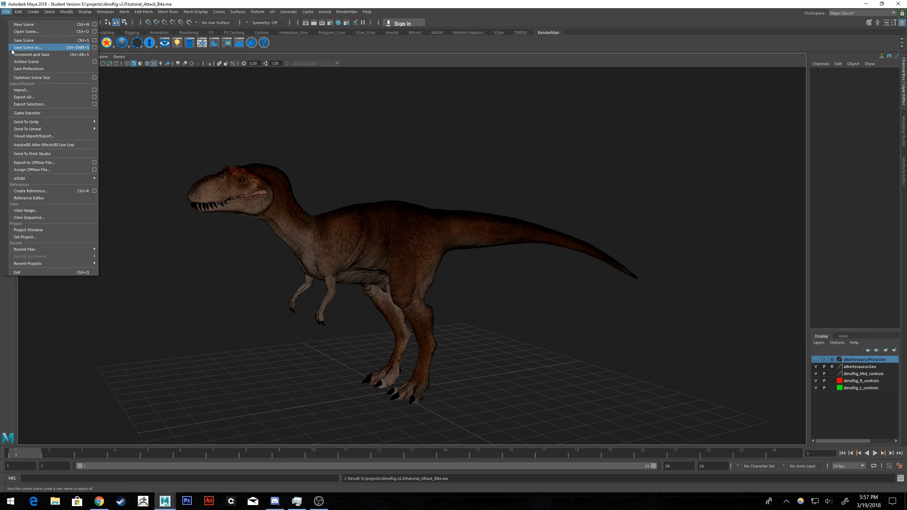
{"action": "left_click", "coordinate": [27, 32]}
{"action": "double_click", "coordinate": [263, 172]}
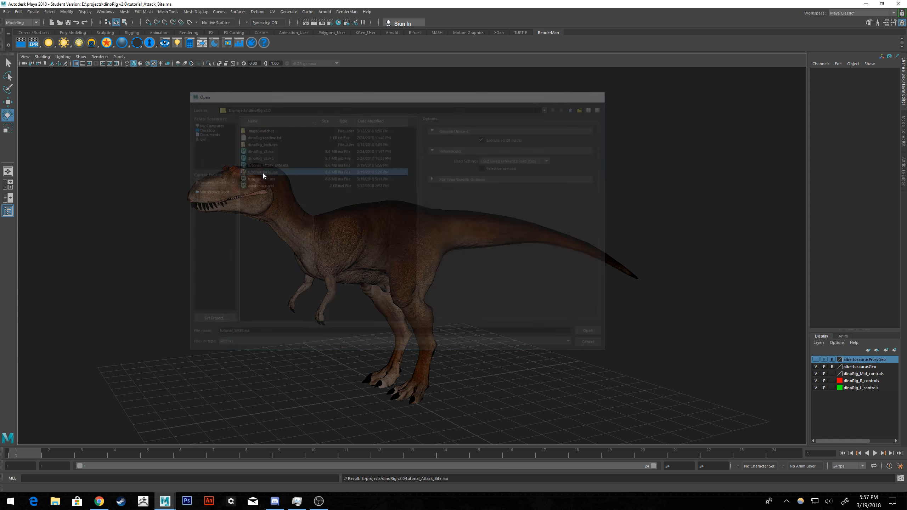
{"action": "left_click", "coordinate": [441, 255]}
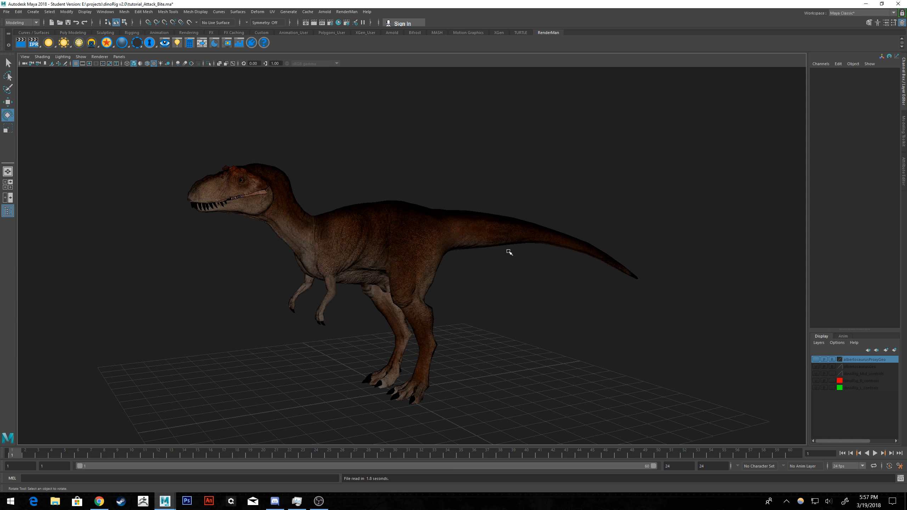
{"action": "left_click_drag", "start_coordinate": [569, 251], "coordinate": [576, 250], "text": "alt"}
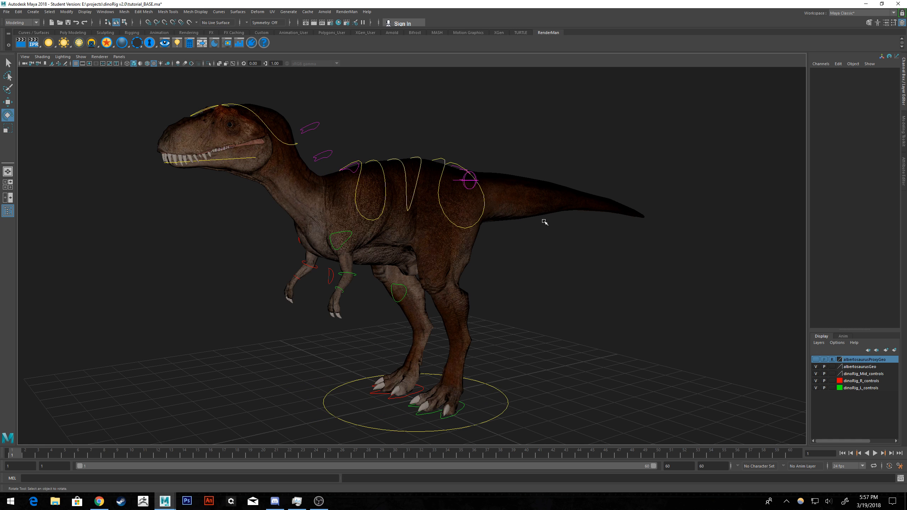
{"action": "left_click_drag", "start_coordinate": [542, 218], "coordinate": [664, 240], "text": "alt"}
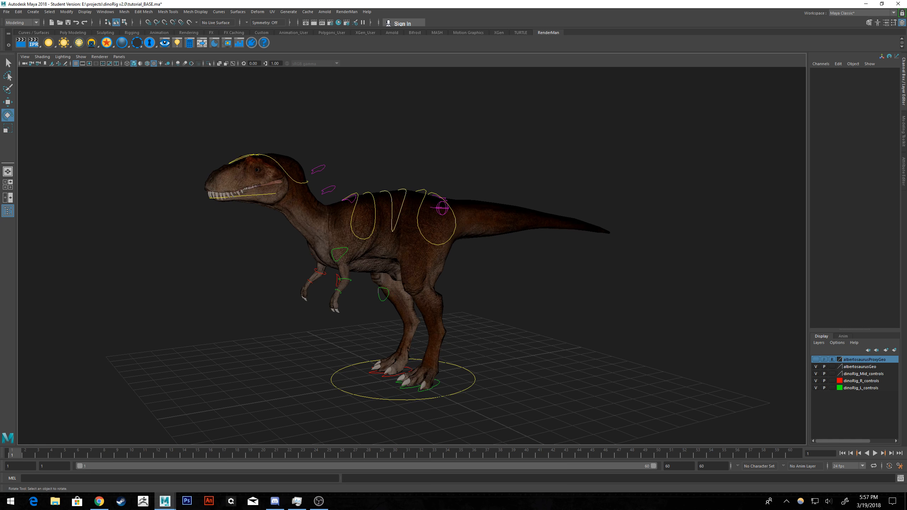
Place the Graph Editor beside the dinosaur and inspect the curves of the torso controls and geometry selected together.
{"action": "left_click_drag", "start_coordinate": [906, 133], "coordinate": [560, 107]}
{"action": "left_click_drag", "start_coordinate": [411, 158], "coordinate": [362, 235]}
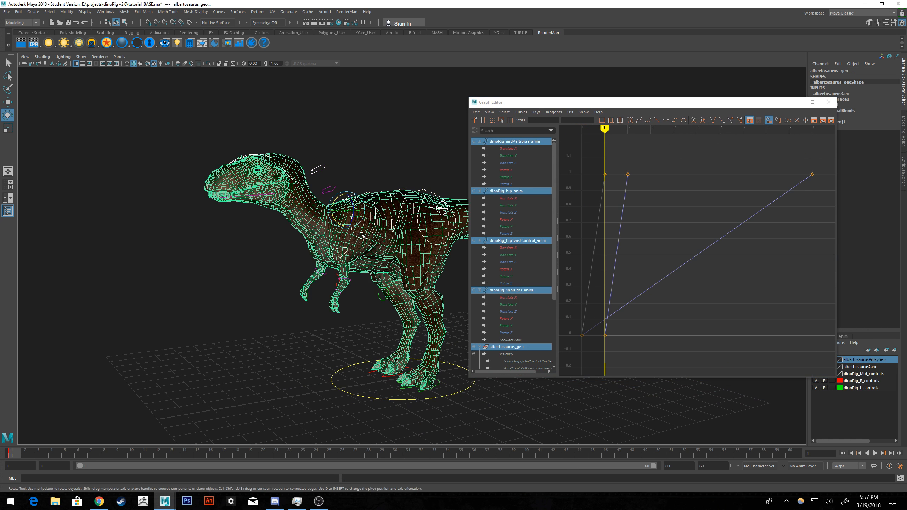
{"action": "left_click_drag", "start_coordinate": [642, 102], "coordinate": [586, 95]}
{"action": "left_click", "coordinate": [831, 366]}
{"action": "left_click", "coordinate": [831, 367]}
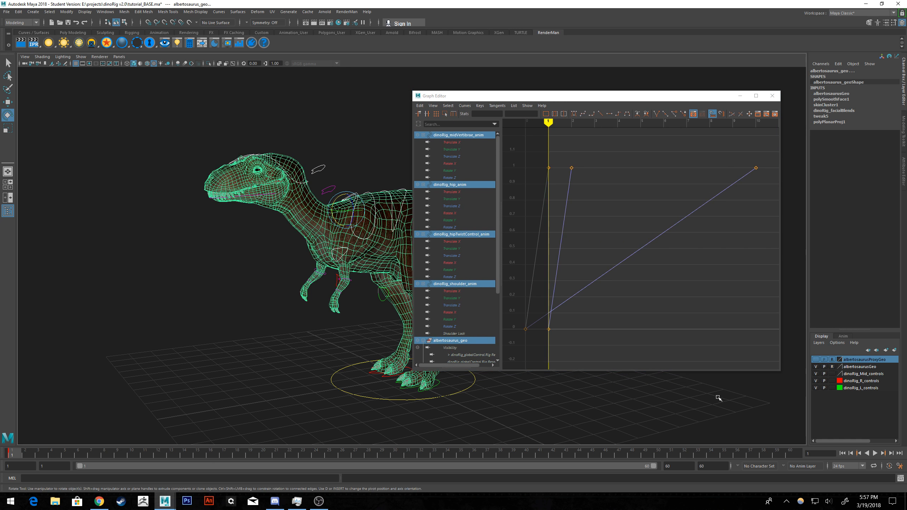
Clear the selection and save the base scene under its existing name.
{"action": "left_click", "coordinate": [719, 397]}
{"action": "left_click", "coordinate": [6, 11]}
{"action": "left_click", "coordinate": [25, 41]}
{"action": "left_click", "coordinate": [434, 256]}
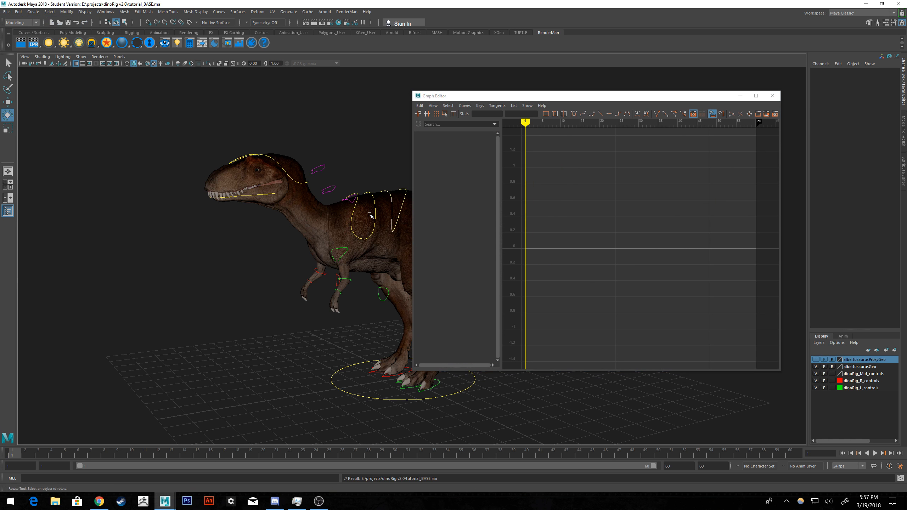
Select the dinoRig_jaw_jnt control and delete its driven rotation curve in the Graph Editor.
{"action": "left_click", "coordinate": [359, 195]}
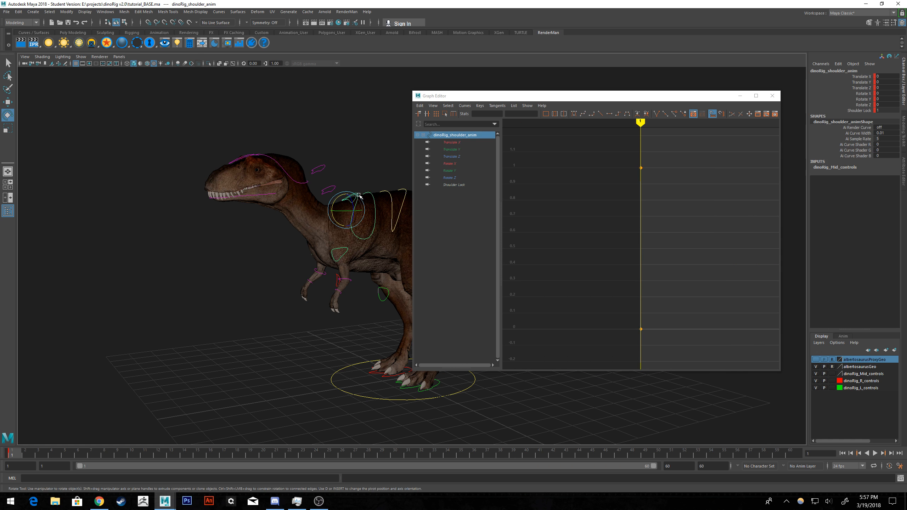
{"action": "left_click", "coordinate": [265, 196]}
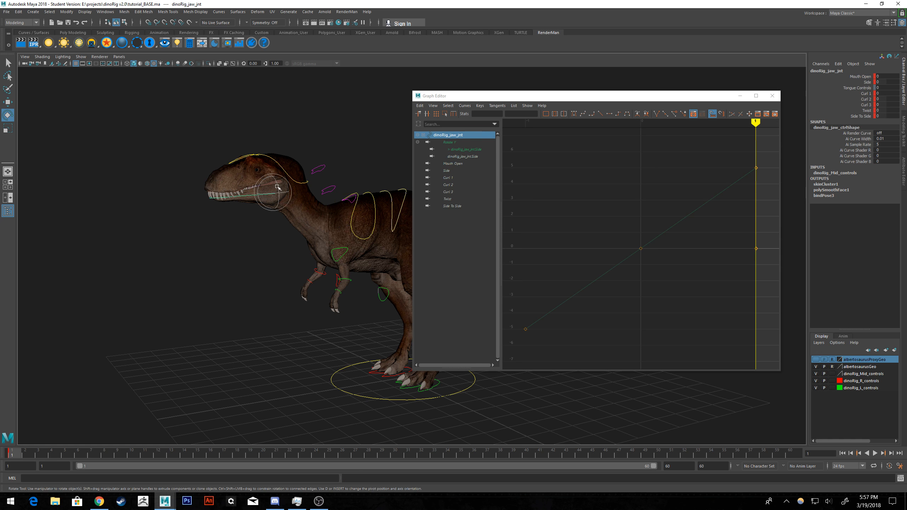
{"action": "middle_click_drag", "start_coordinate": [264, 195], "coordinate": [278, 214], "text": "alt"}
{"action": "middle_click_drag", "start_coordinate": [286, 177], "coordinate": [334, 214], "text": "alt"}
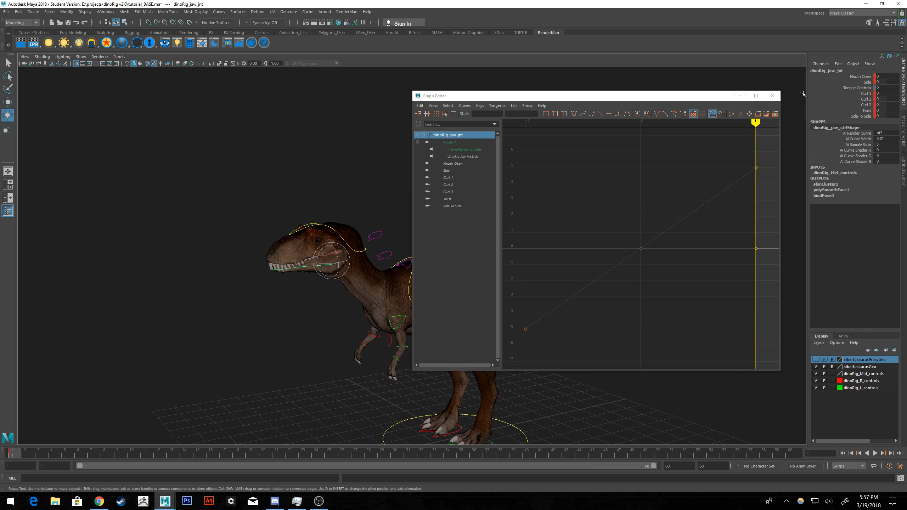
{"action": "left_click_drag", "start_coordinate": [765, 148], "coordinate": [510, 368]}
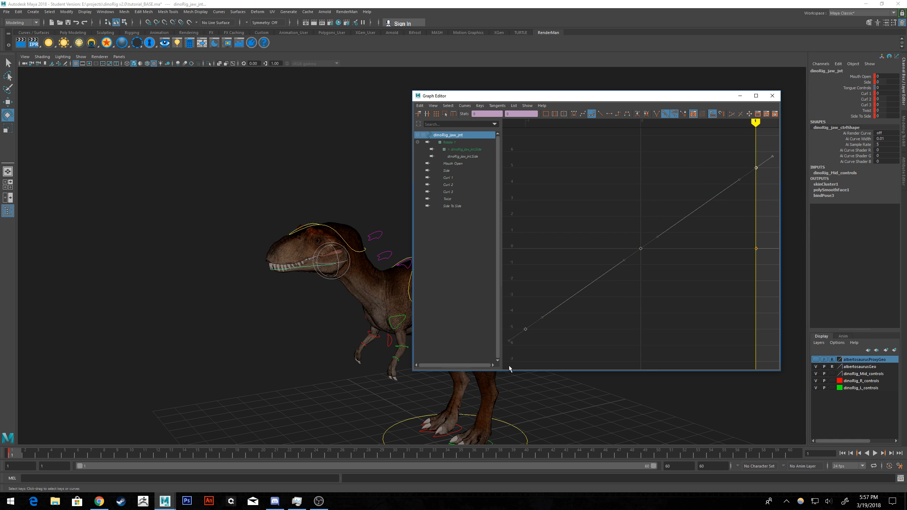
Hide the Mouth Open channel of the dinoRig_jaw_jnt control after getting the Graph Editor out of the way.
{"action": "left_click", "coordinate": [740, 96]}
{"action": "scroll", "coordinate": [516, 199], "scroll_direction": "up", "scroll_amount": 8}
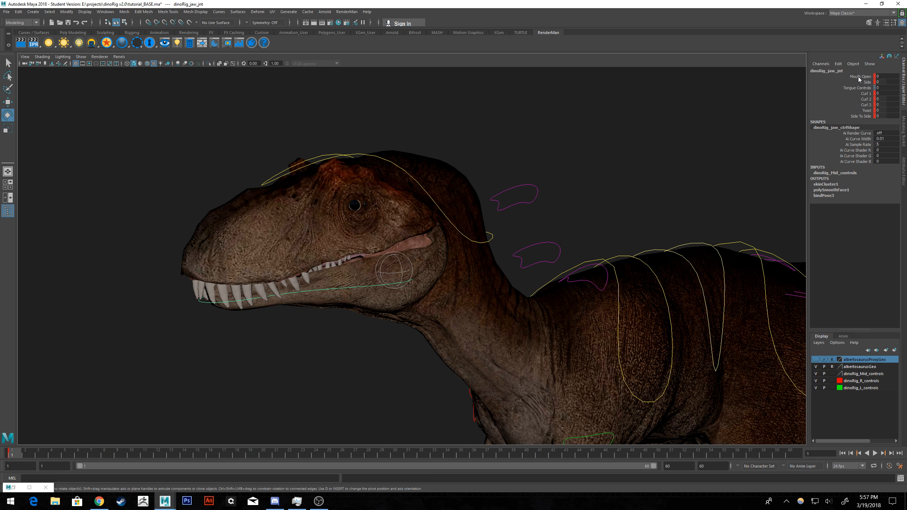
{"action": "left_click", "coordinate": [860, 77]}
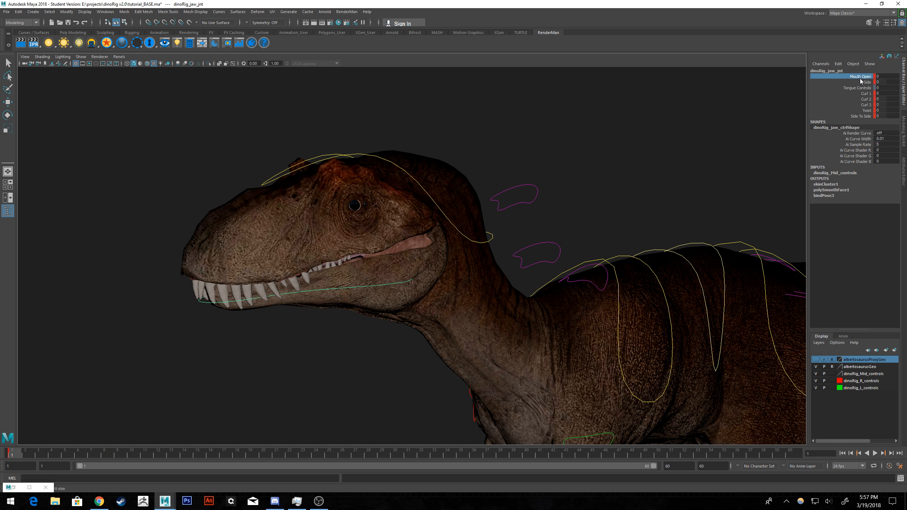
{"action": "right_click", "coordinate": [860, 81]}
{"action": "left_click", "coordinate": [846, 230]}
{"action": "right_click", "coordinate": [869, 81]}
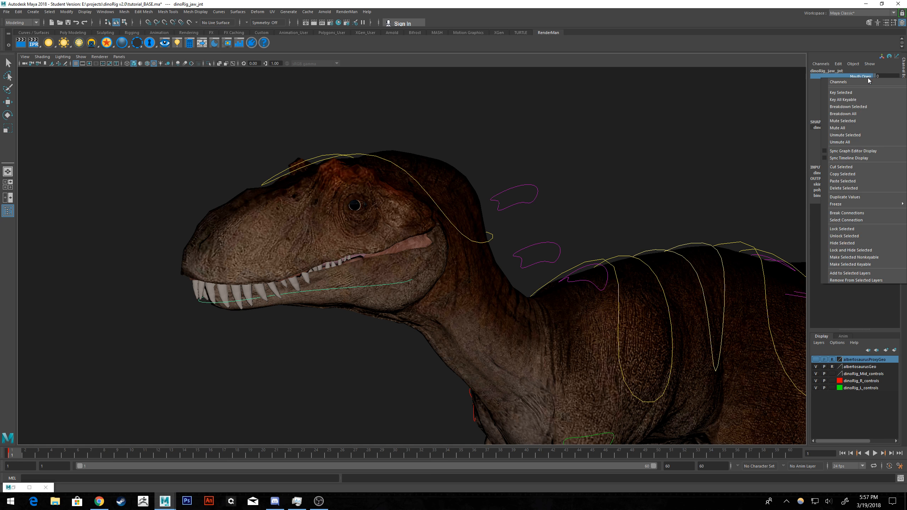
{"action": "left_click", "coordinate": [842, 243]}
{"action": "key", "text": "e"}
Make Rotate X, Rotate Y and Rotate Z keyable on the jaw control through Channel Control.
{"action": "left_click", "coordinate": [827, 65]}
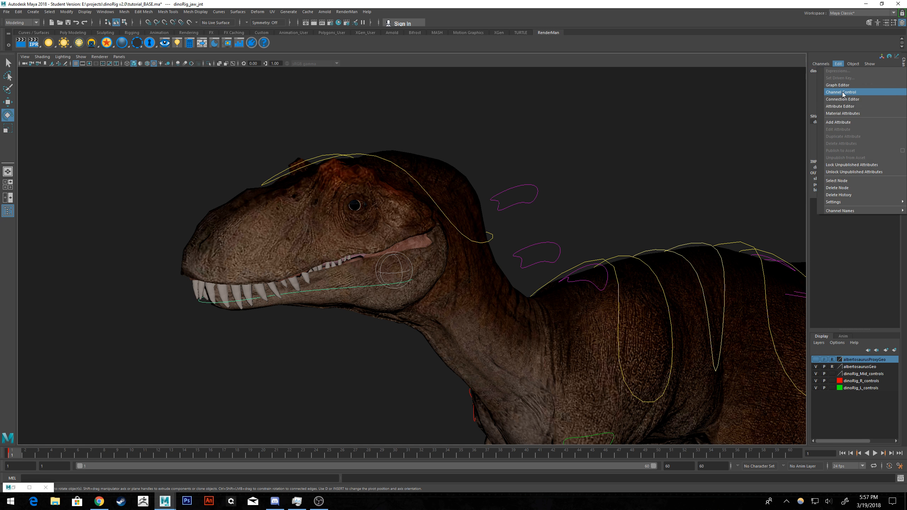
{"action": "left_click", "coordinate": [835, 100]}
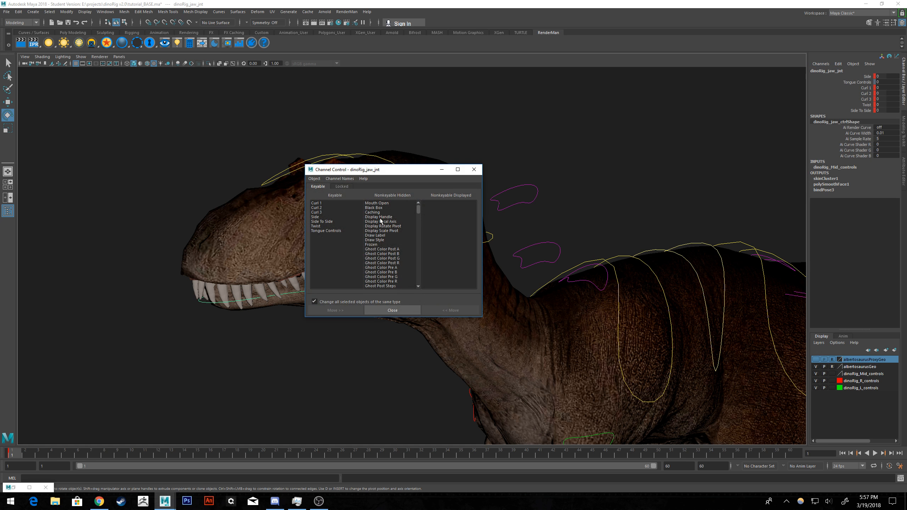
{"action": "scroll", "coordinate": [380, 219], "scroll_direction": "down", "scroll_amount": 15}
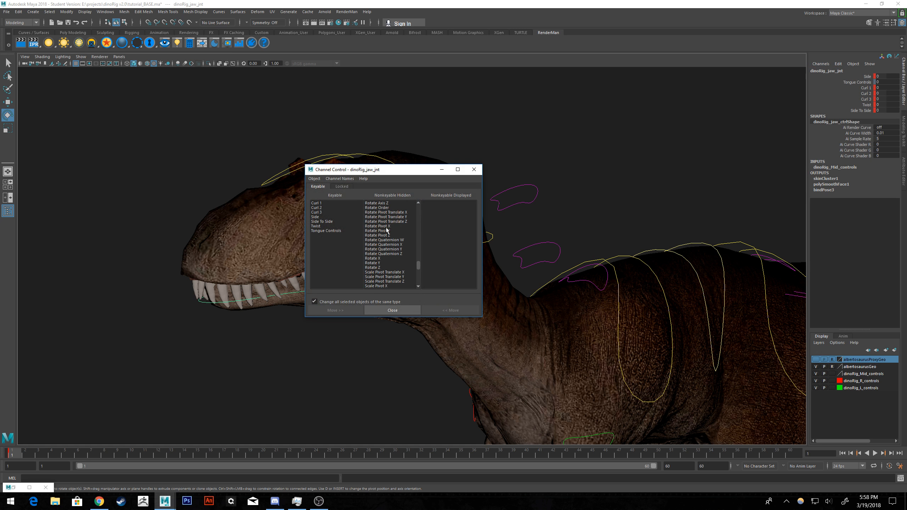
{"action": "left_click_drag", "start_coordinate": [378, 259], "coordinate": [377, 267]}
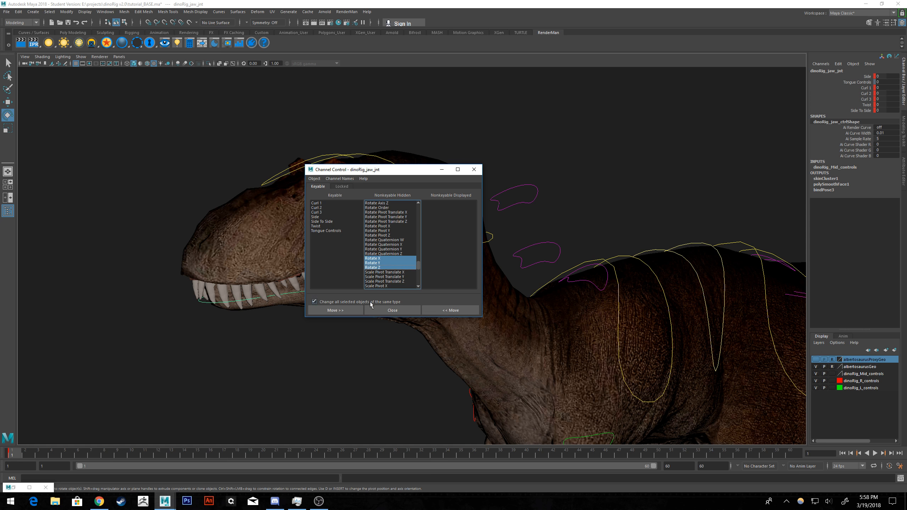
{"action": "left_click", "coordinate": [457, 310]}
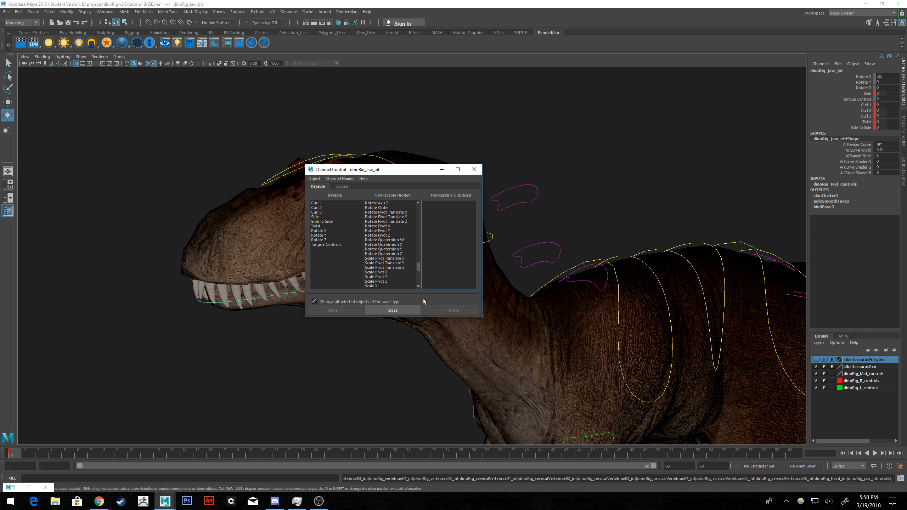
{"action": "left_click", "coordinate": [399, 309]}
Unlock the jaw control's three rotation channels and clear the selection.
{"action": "left_click_drag", "start_coordinate": [863, 77], "coordinate": [863, 88]}
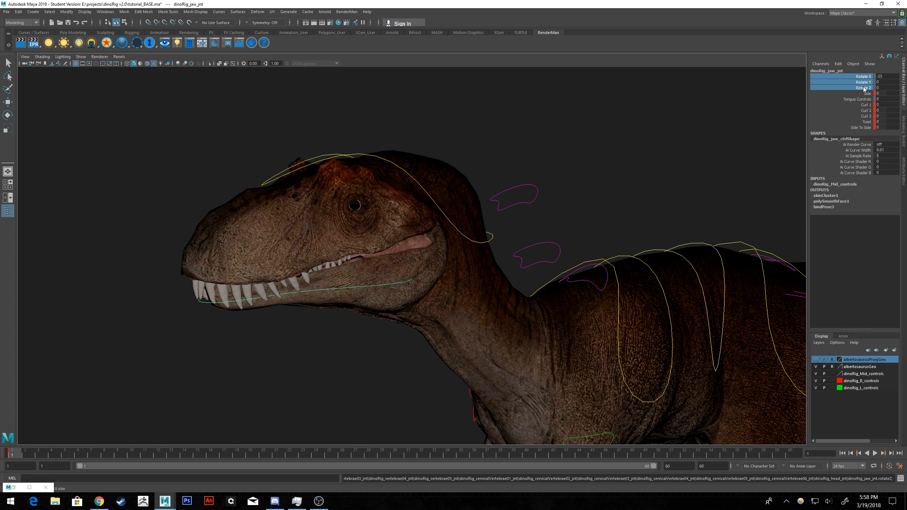
{"action": "right_click", "coordinate": [864, 80]}
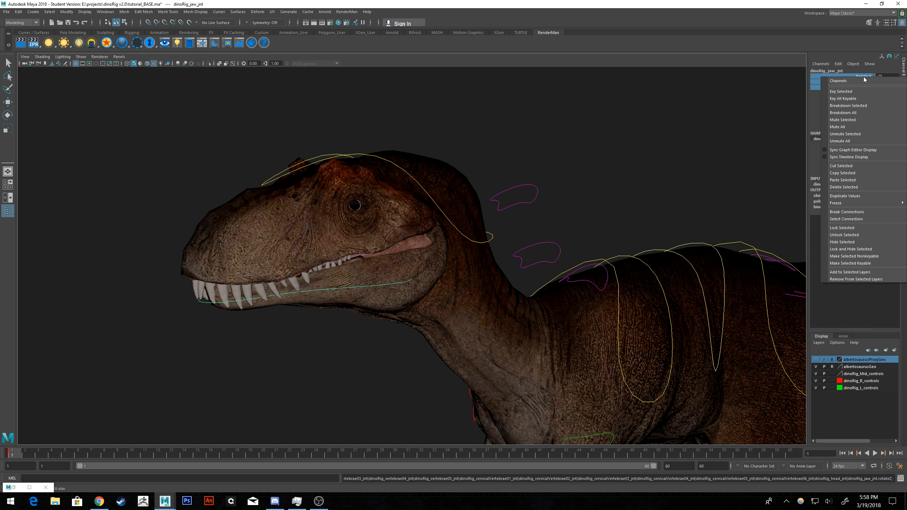
{"action": "left_click", "coordinate": [839, 235]}
{"action": "left_click_drag", "start_coordinate": [629, 195], "coordinate": [611, 166], "text": "alt"}
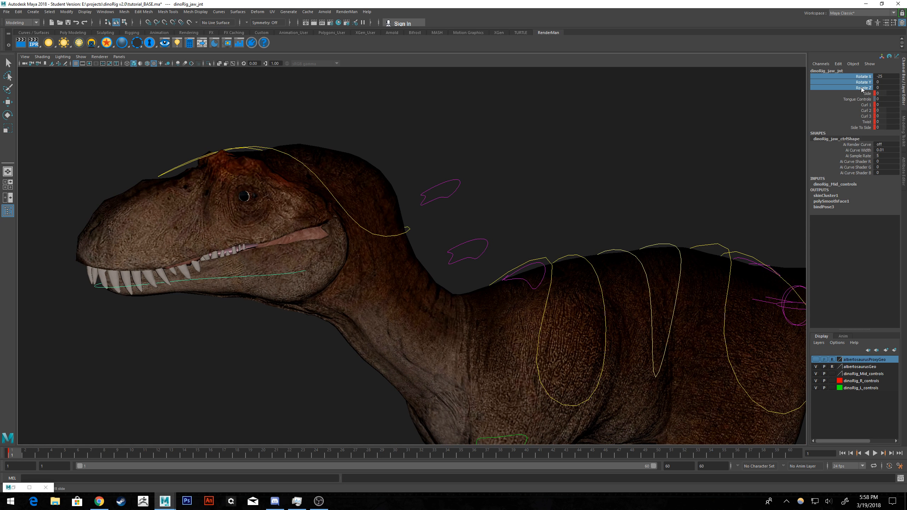
{"action": "mouse_move", "coordinate": [417, 160]}
{"action": "left_mouse_down", "text": "alt"}
{"action": "mouse_move", "coordinate": [419, 152]}
{"action": "mouse_move", "coordinate": [419, 165]}
{"action": "mouse_move", "coordinate": [431, 164]}
{"action": "left_mouse_up", "text": "alt"}
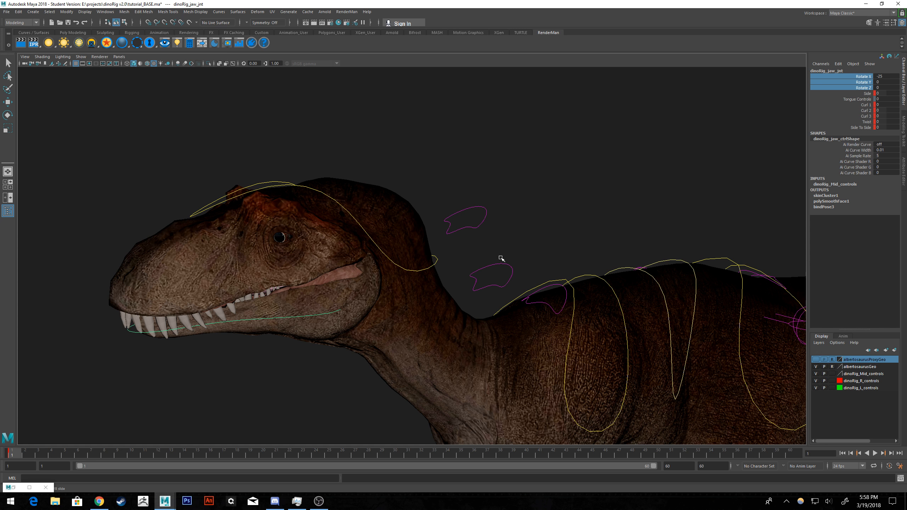
{"action": "key", "text": "e"}
{"action": "left_click", "coordinate": [517, 258]}
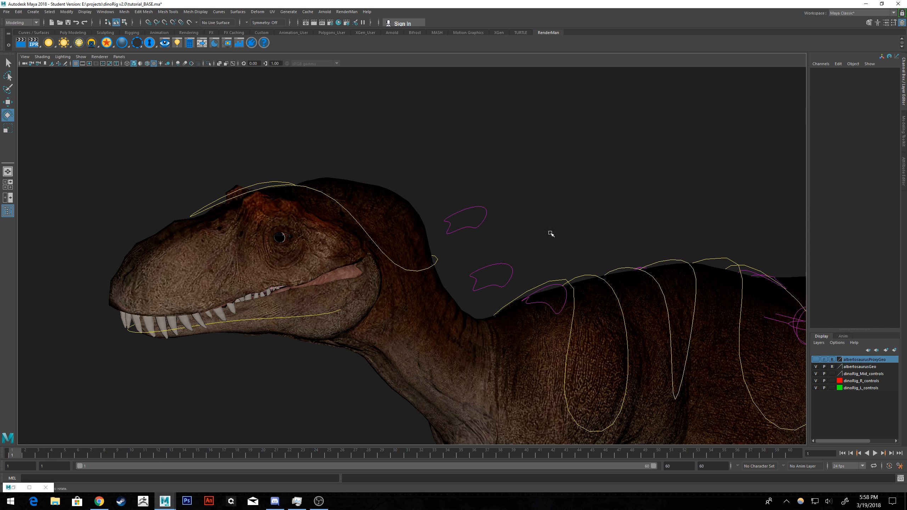
{"action": "scroll", "coordinate": [573, 160], "scroll_direction": "down", "scroll_amount": 3}
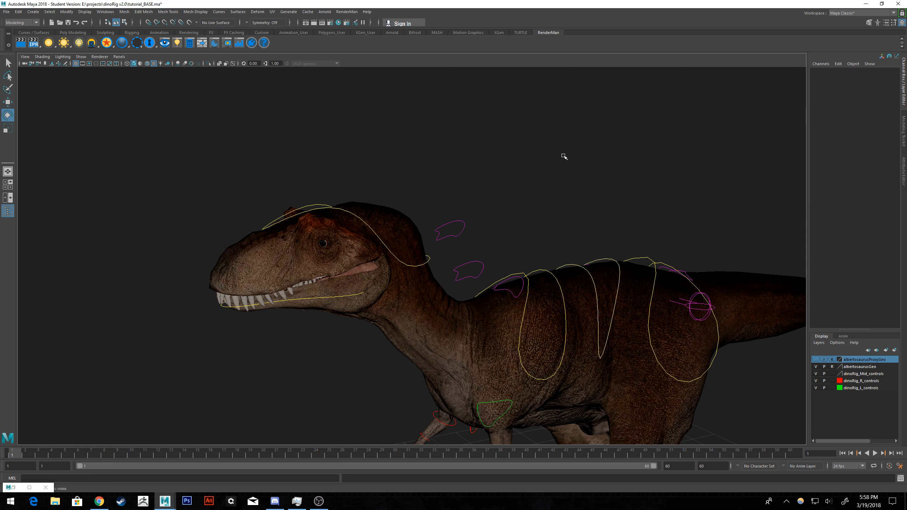
Frame the whole dinosaur and save the base scene under its existing name, accepting the student version notice.
{"action": "left_click", "coordinate": [7, 10]}
{"action": "left_click", "coordinate": [25, 40]}
{"action": "left_click", "coordinate": [438, 256]}
{"action": "left_click_drag", "start_coordinate": [473, 245], "coordinate": [534, 173], "text": "alt"}
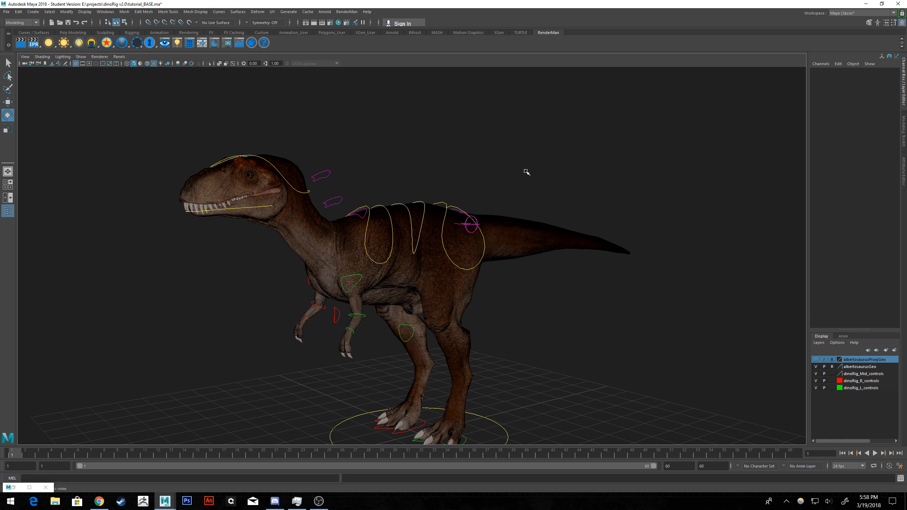
{"action": "scroll", "coordinate": [355, 139], "scroll_direction": "down", "scroll_amount": 3}
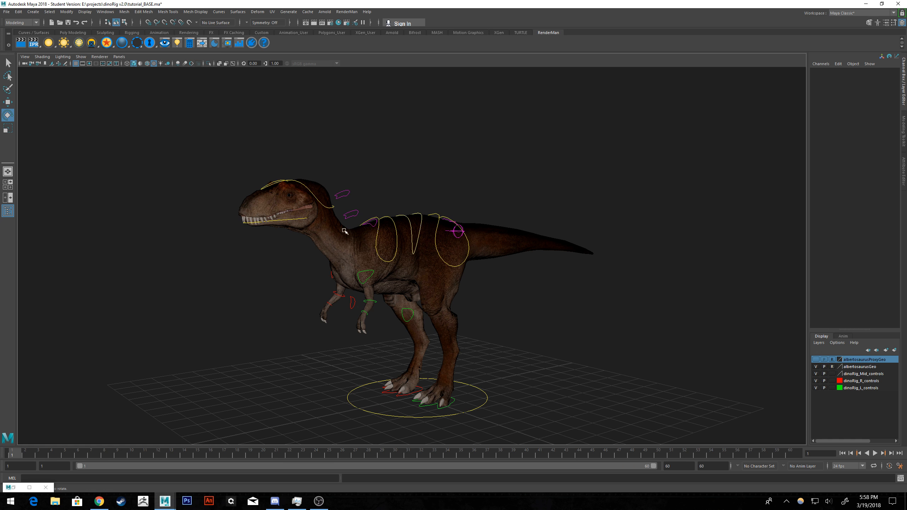
{"action": "left_click", "coordinate": [6, 11]}
{"action": "left_click", "coordinate": [21, 35]}
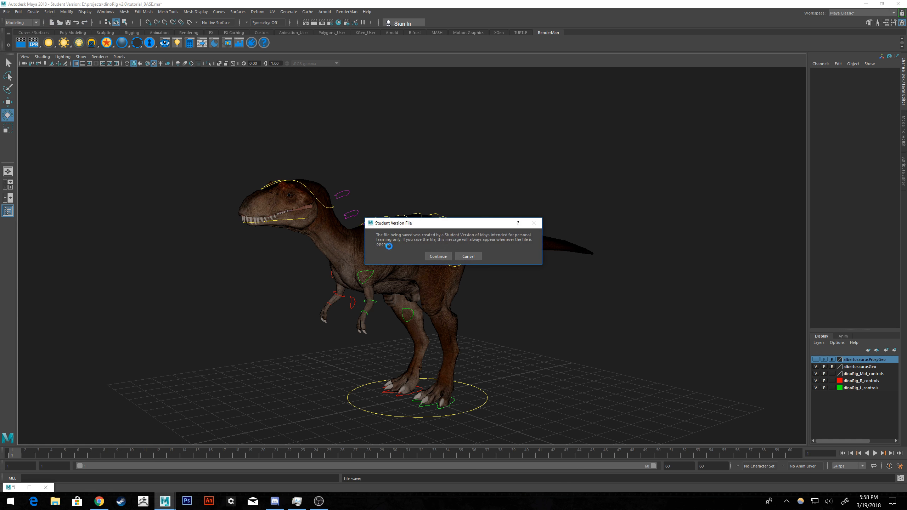
{"action": "left_click", "coordinate": [438, 256]}
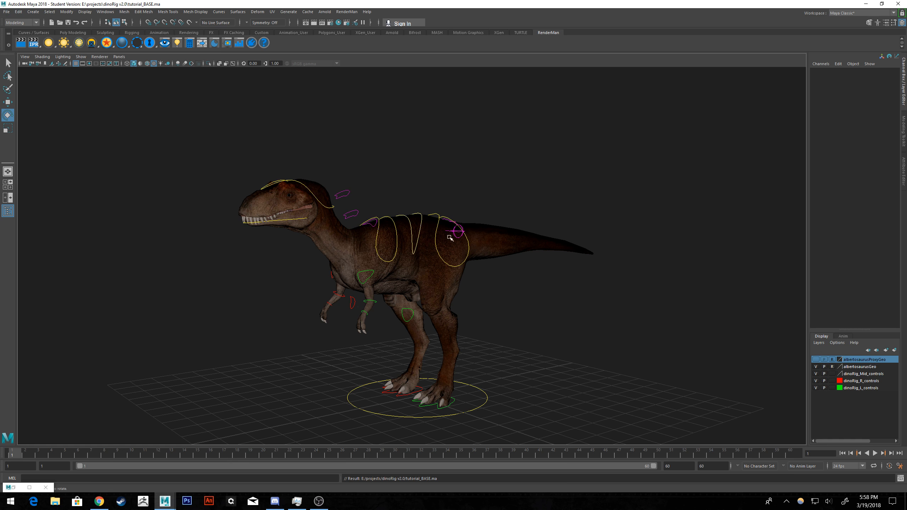
Save a copy of the base scene as tutorial_Move_GroundFWD.ma, accepting the student version notice.
{"action": "left_click", "coordinate": [440, 226]}
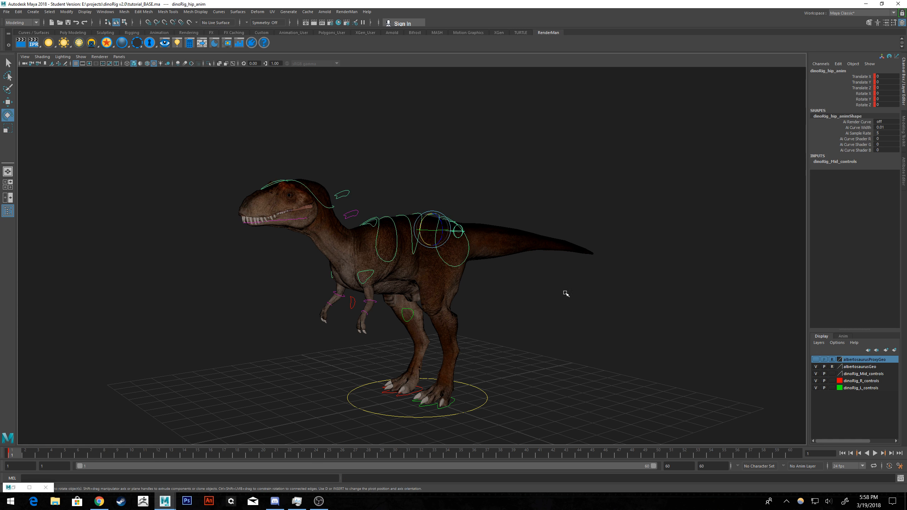
{"action": "left_click", "coordinate": [574, 312]}
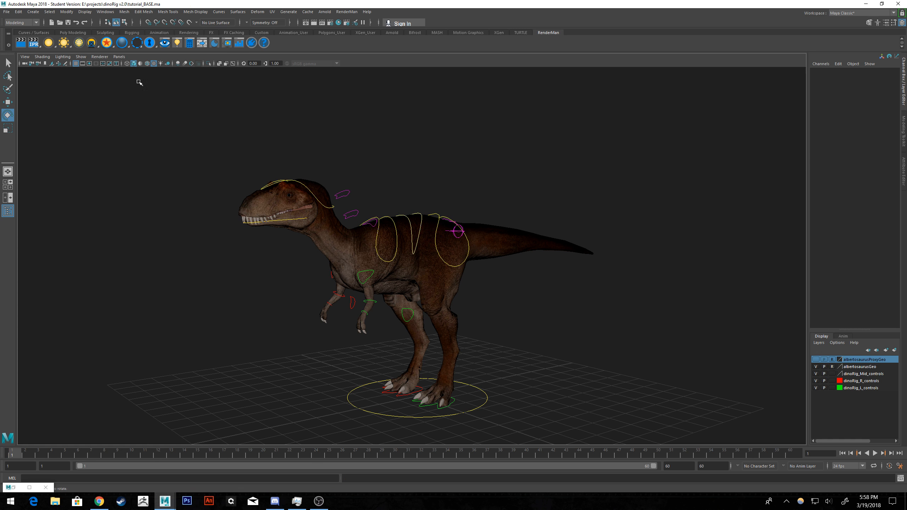
{"action": "left_click", "coordinate": [7, 12]}
{"action": "left_click", "coordinate": [25, 47]}
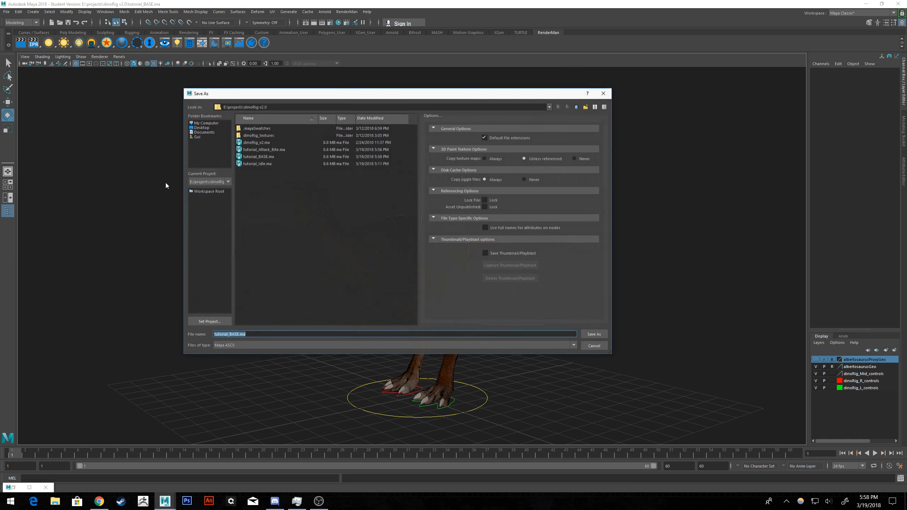
{"action": "key", "text": "Left"}
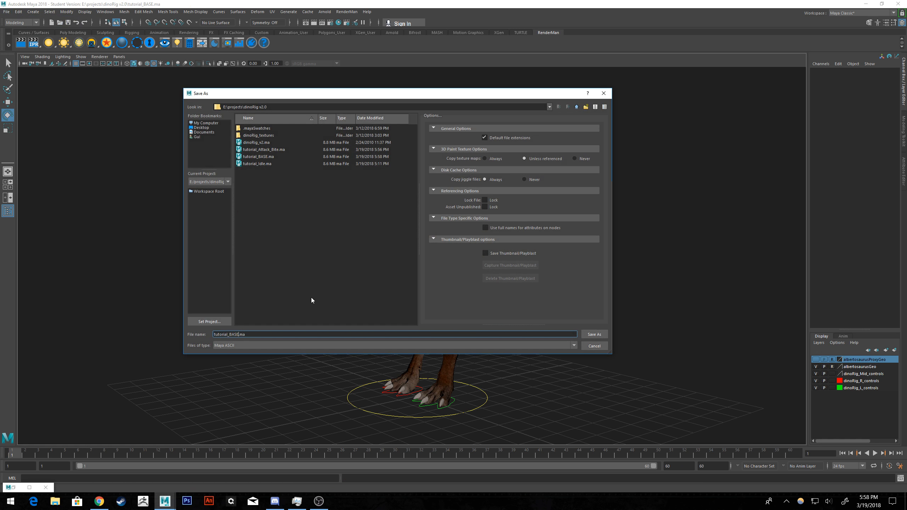
{"action": "key", "text": "BackSpace"}
{"action": "key", "text": "BackSpace"}
{"action": "key", "text": "BackSpace"}
{"action": "key", "text": "BackSpace"}
{"action": "type", "text": "Move_GroundFWD"}
{"action": "key", "text": "Return"}
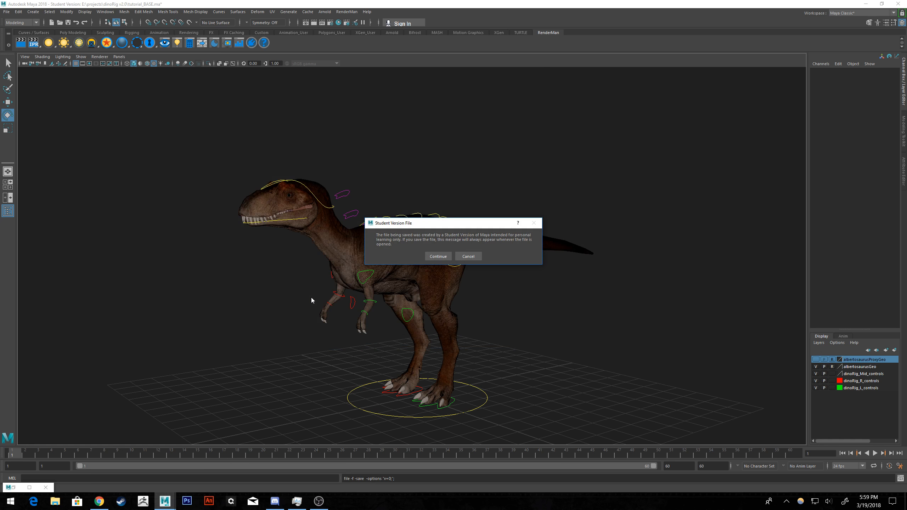
{"action": "left_click", "coordinate": [438, 256]}
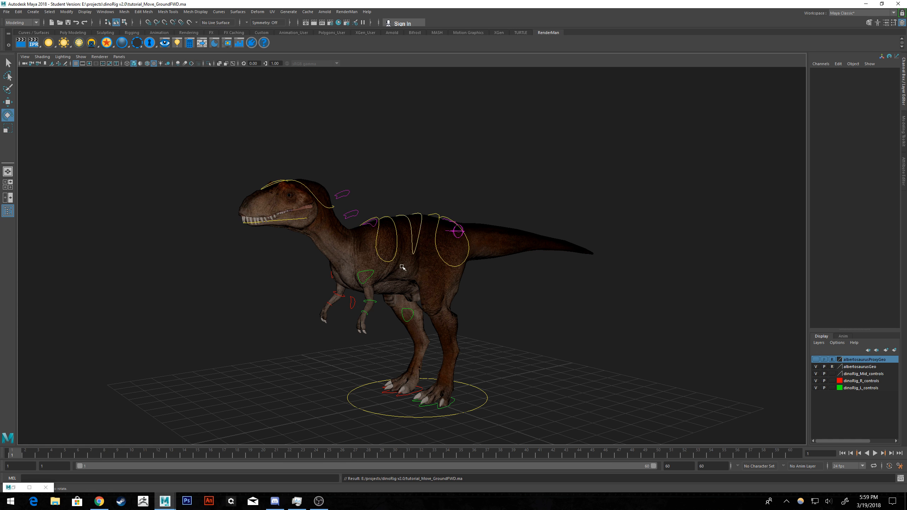
{"action": "left_click_drag", "start_coordinate": [557, 275], "coordinate": [540, 270], "text": "alt"}
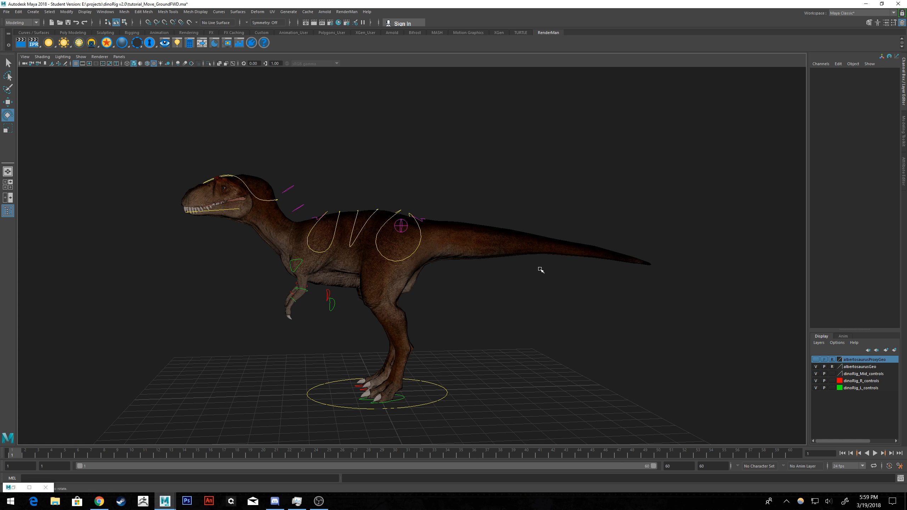
{"action": "scroll", "coordinate": [512, 257], "scroll_direction": "up", "scroll_amount": 3}
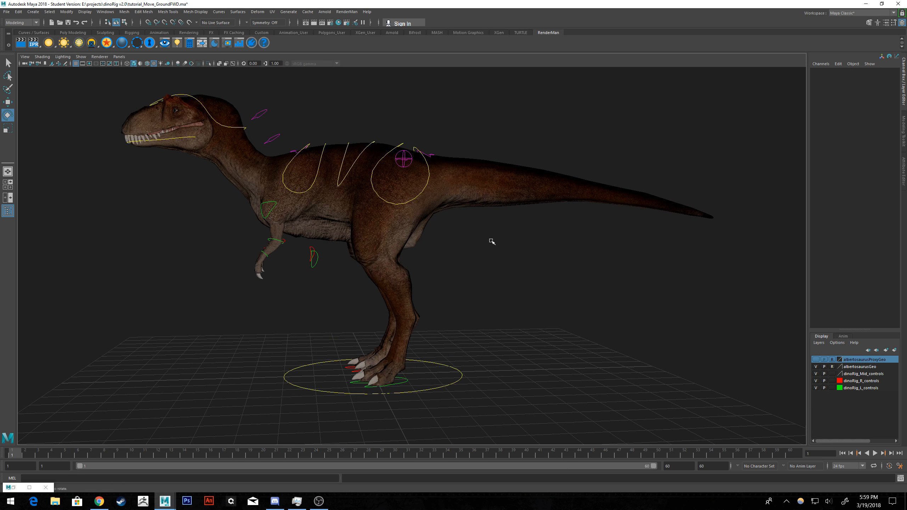
{"action": "left_click_drag", "start_coordinate": [492, 241], "coordinate": [508, 235], "text": "alt"}
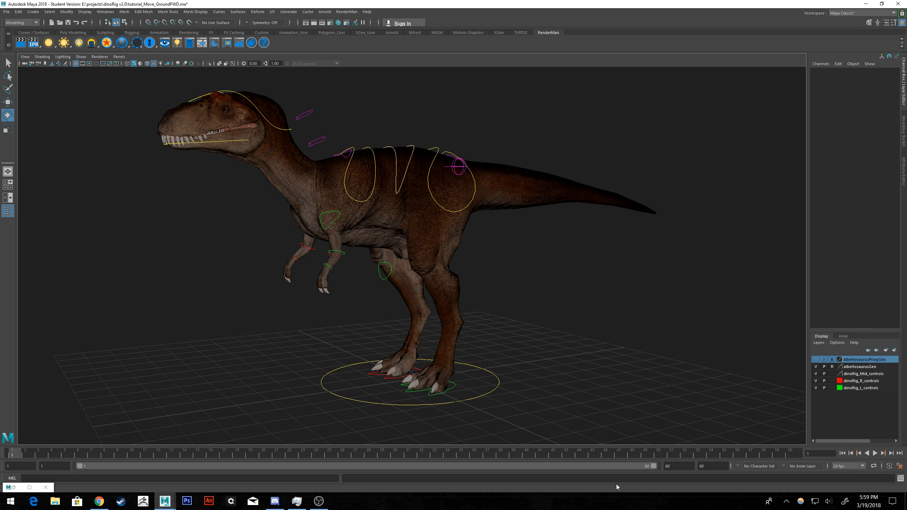
{"action": "left_click_drag", "start_coordinate": [408, 257], "coordinate": [426, 213], "text": "alt"}
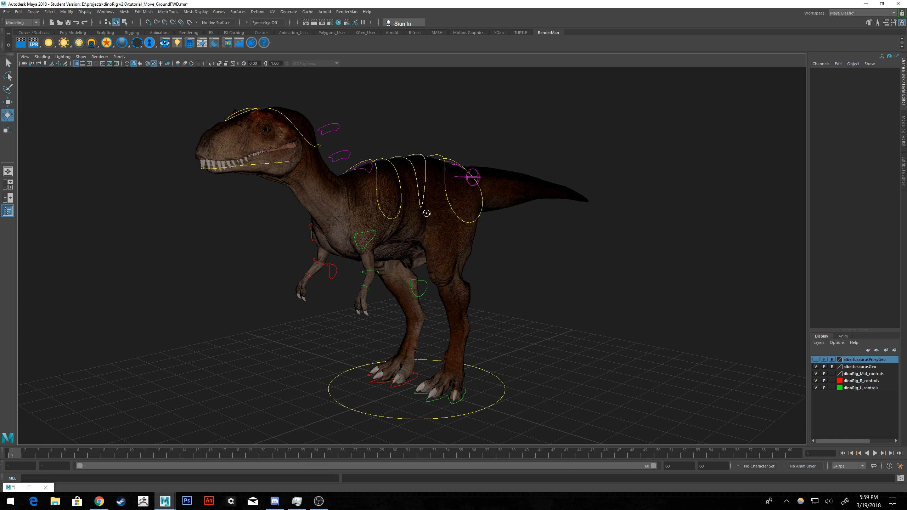
{"action": "left_click_drag", "start_coordinate": [536, 233], "coordinate": [527, 234], "text": "alt"}
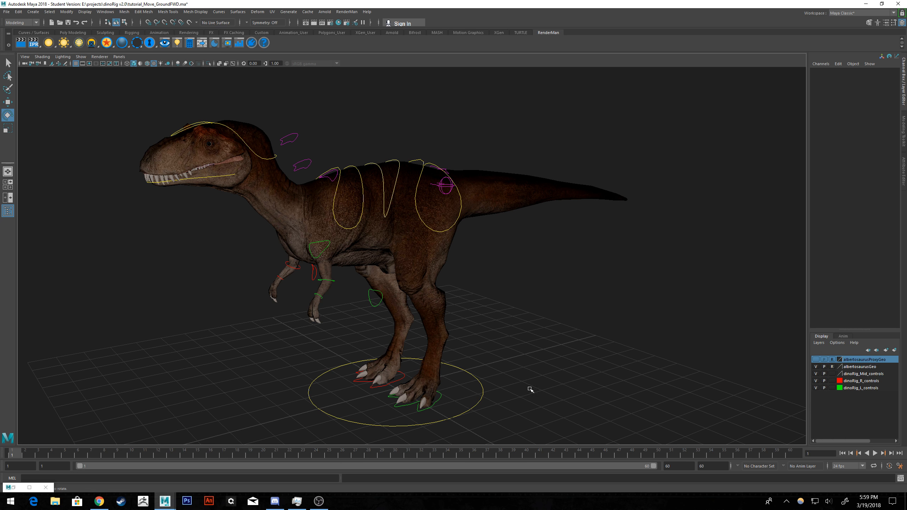
{"action": "mouse_move", "coordinate": [530, 389]}
{"action": "left_mouse_down", "text": "alt"}
{"action": "mouse_move", "coordinate": [514, 377]}
{"action": "mouse_move", "coordinate": [525, 377]}
{"action": "left_mouse_up", "text": "alt"}
{"action": "left_click_drag", "start_coordinate": [448, 349], "coordinate": [461, 323], "text": "alt"}
Move the dinoRig_L_foot_ctrl control forward to a Translate Z of about 28.4.
{"action": "left_click", "coordinate": [444, 389]}
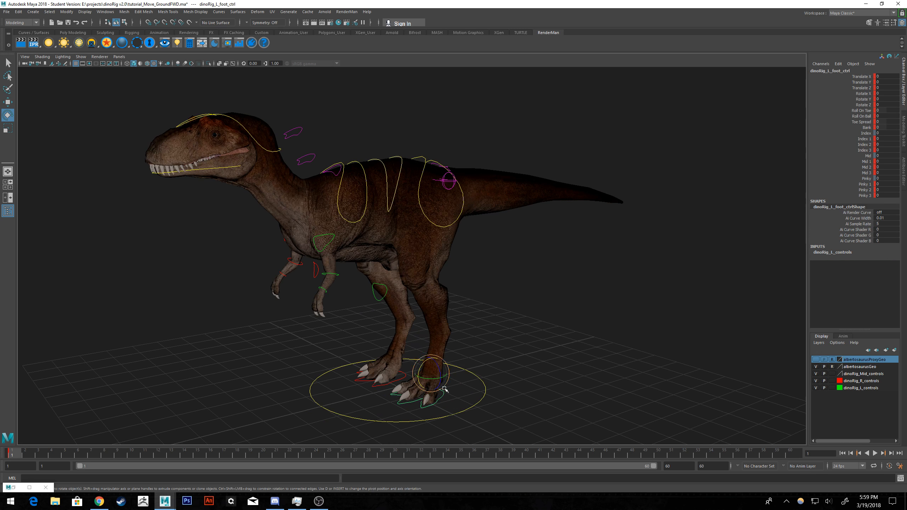
{"action": "left_click_drag", "start_coordinate": [510, 367], "coordinate": [488, 366], "text": "alt"}
{"action": "left_click_drag", "start_coordinate": [456, 334], "coordinate": [486, 327], "text": "alt"}
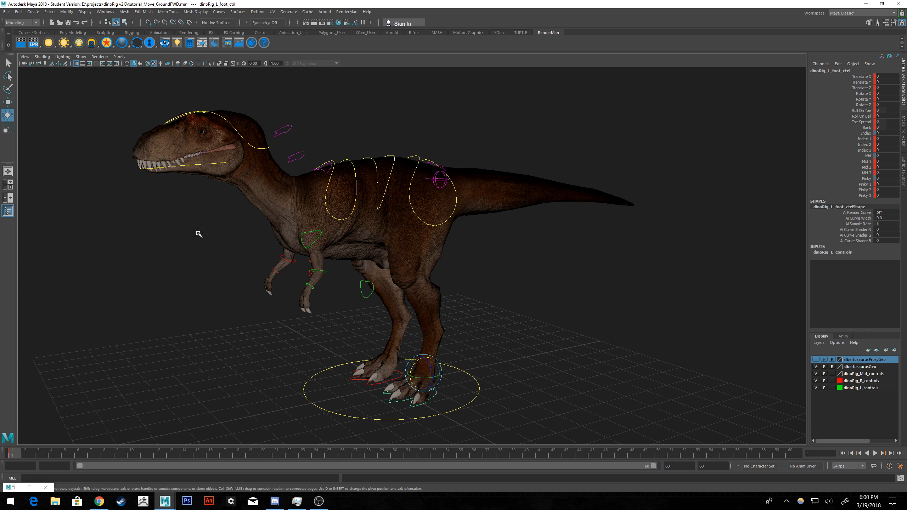
{"action": "left_click", "coordinate": [7, 101]}
{"action": "left_click_drag", "start_coordinate": [410, 245], "coordinate": [436, 221], "text": "alt"}
{"action": "scroll", "coordinate": [436, 221], "scroll_direction": "up", "scroll_amount": 5}
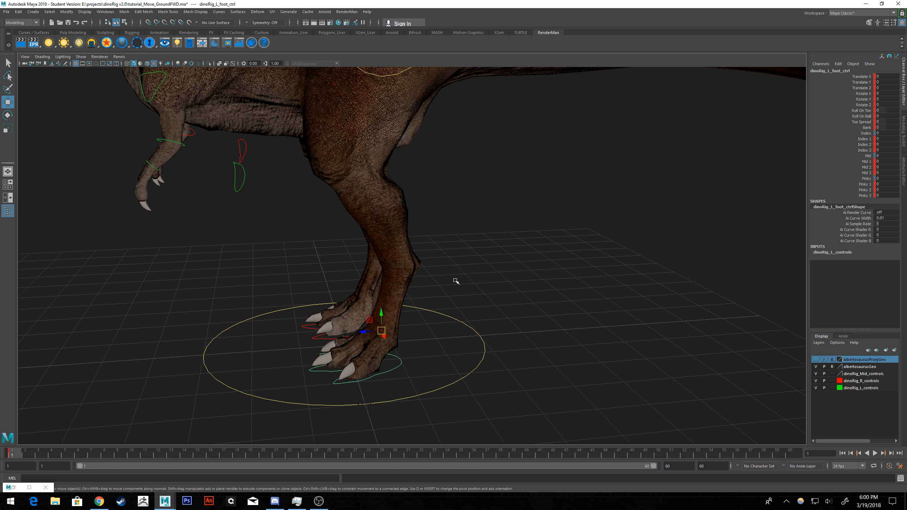
{"action": "left_click_drag", "start_coordinate": [362, 332], "coordinate": [217, 339]}
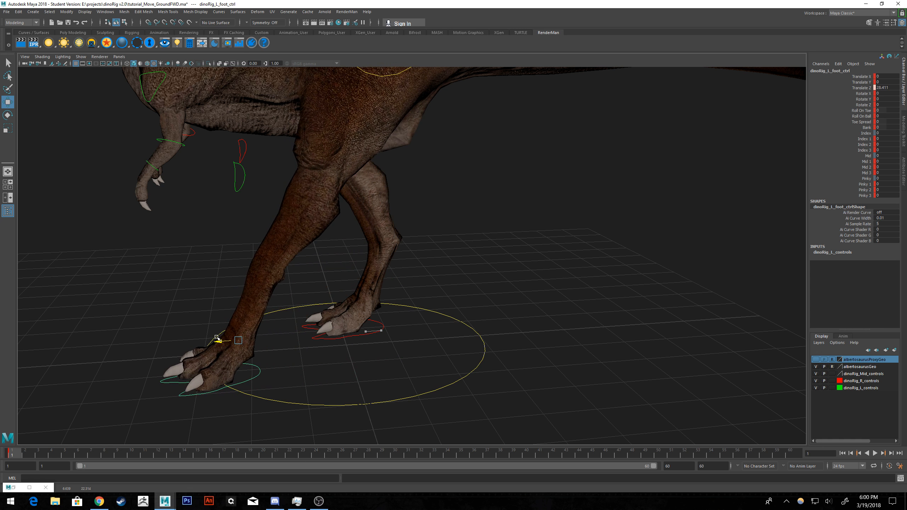
Shift the left foot control inward to a Translate X of about -6 and key it on frame 1.
{"action": "scroll", "coordinate": [291, 314], "scroll_direction": "down", "scroll_amount": 3}
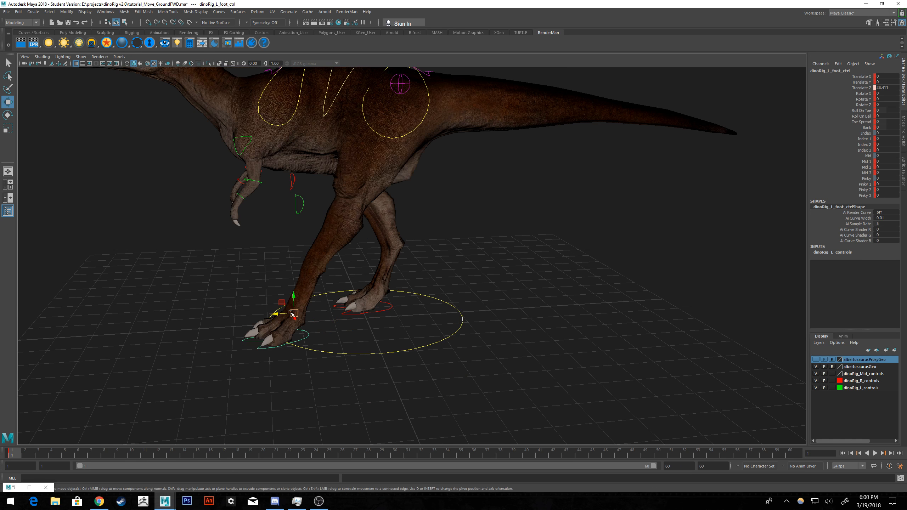
{"action": "left_click_drag", "start_coordinate": [366, 281], "coordinate": [466, 282], "text": "alt"}
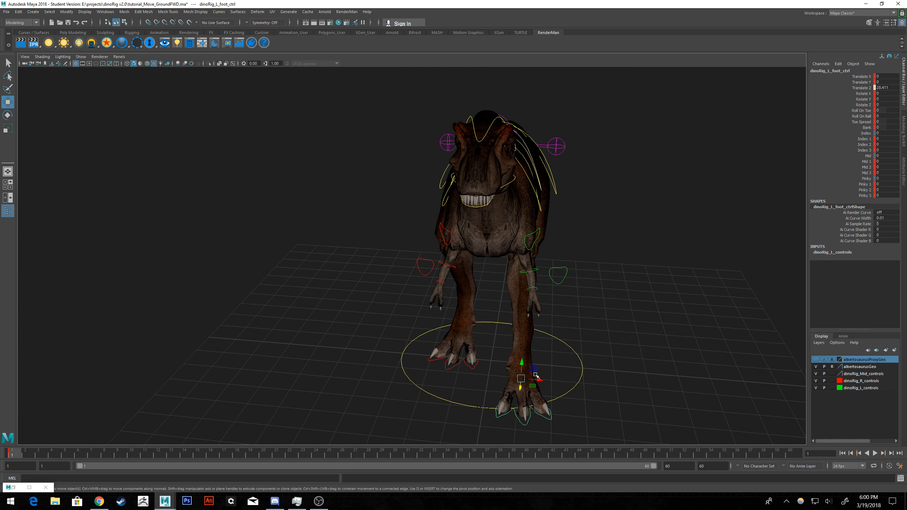
{"action": "left_click_drag", "start_coordinate": [536, 377], "coordinate": [515, 379]}
{"action": "left_click_drag", "start_coordinate": [589, 364], "coordinate": [525, 352], "text": "alt"}
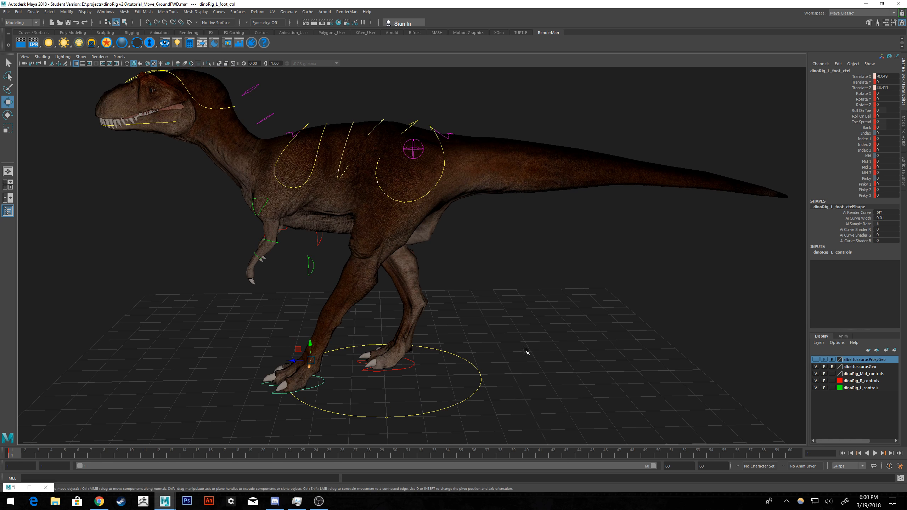
{"action": "key", "text": "s"}
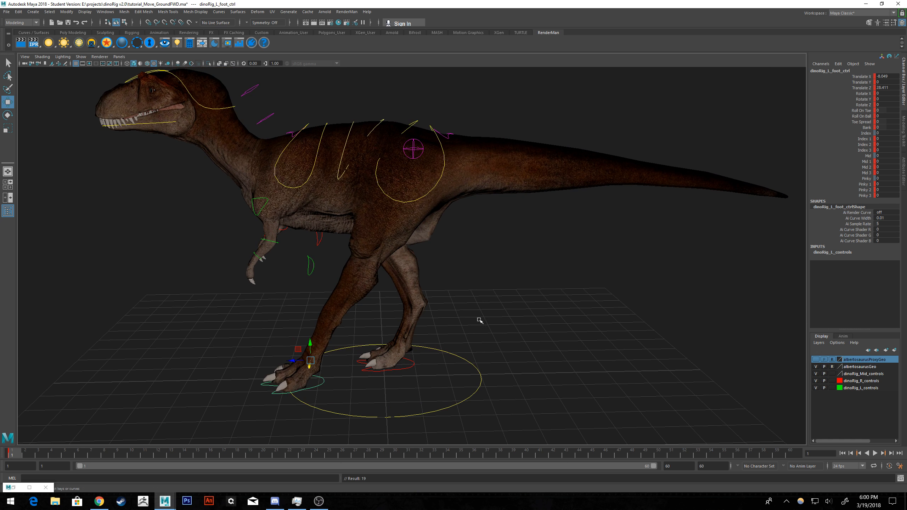
Move the dinoRig_R_foot_ctrl control back to a Translate Z of about -18.5 and Translate X of about 0.9, and key it.
{"action": "left_click", "coordinate": [412, 362]}
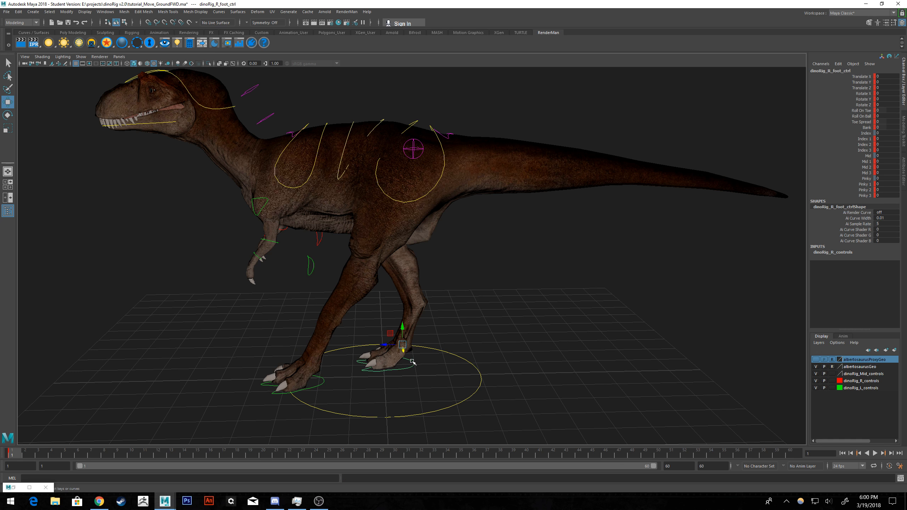
{"action": "left_click_drag", "start_coordinate": [386, 347], "coordinate": [528, 361]}
{"action": "left_click_drag", "start_coordinate": [484, 308], "coordinate": [486, 308]}
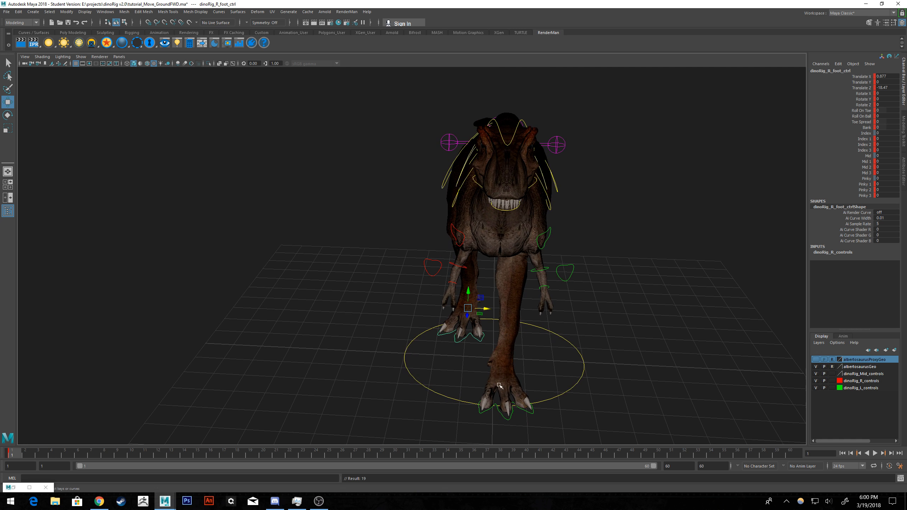
Nudge the left foot control slightly outward along Translate X and key the adjusted position.
{"action": "left_click", "coordinate": [487, 410]}
{"action": "left_click_drag", "start_coordinate": [518, 381], "coordinate": [528, 376]}
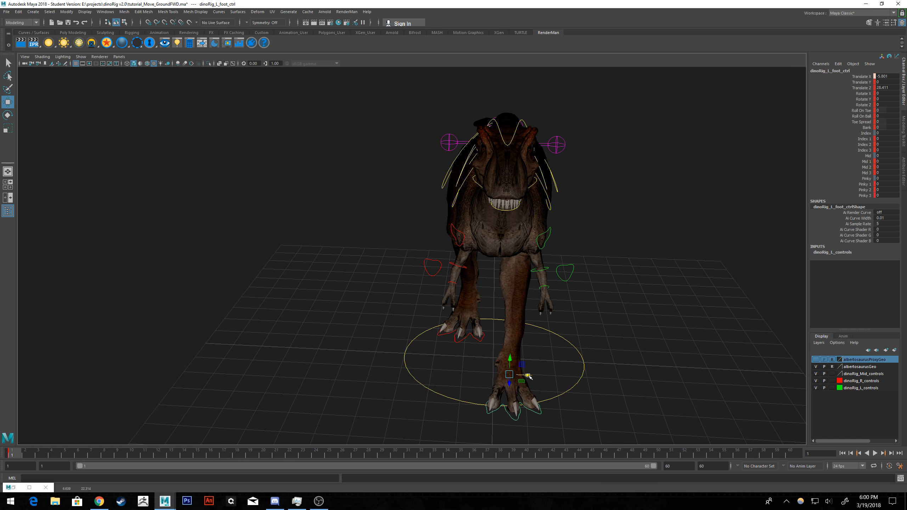
{"action": "left_click_drag", "start_coordinate": [590, 361], "coordinate": [502, 329], "text": "alt"}
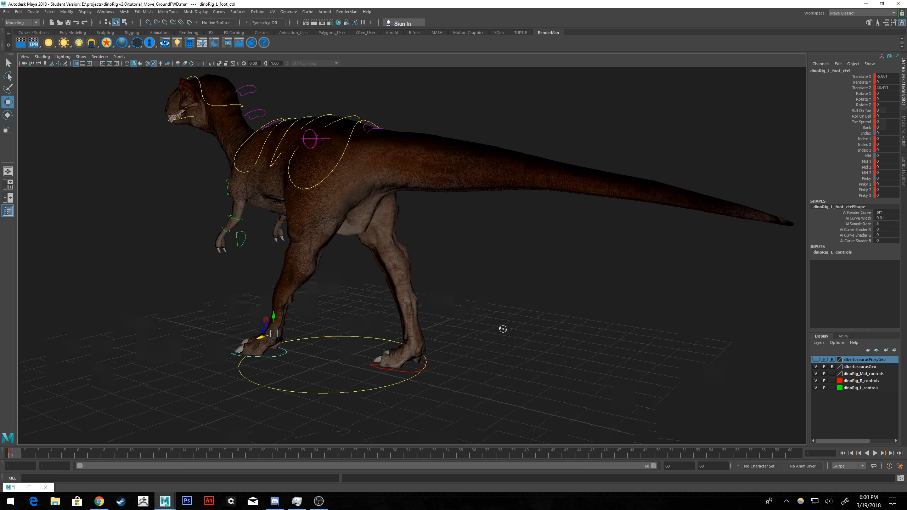
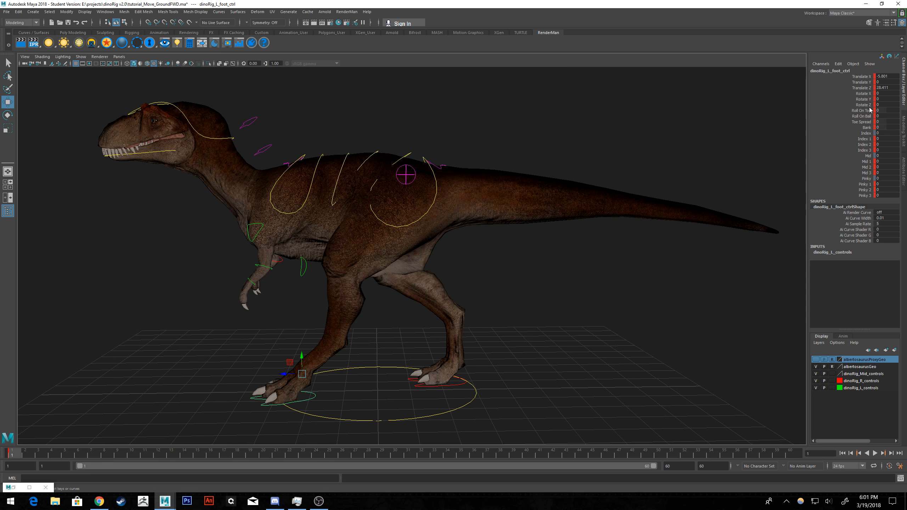
Try adjusting the left foot control's Roll On Toe, Roll On Ball and Toe Spread channels, undoing each change.
{"action": "left_click", "coordinate": [855, 112]}
{"action": "middle_click_drag", "start_coordinate": [607, 210], "coordinate": [551, 205]}
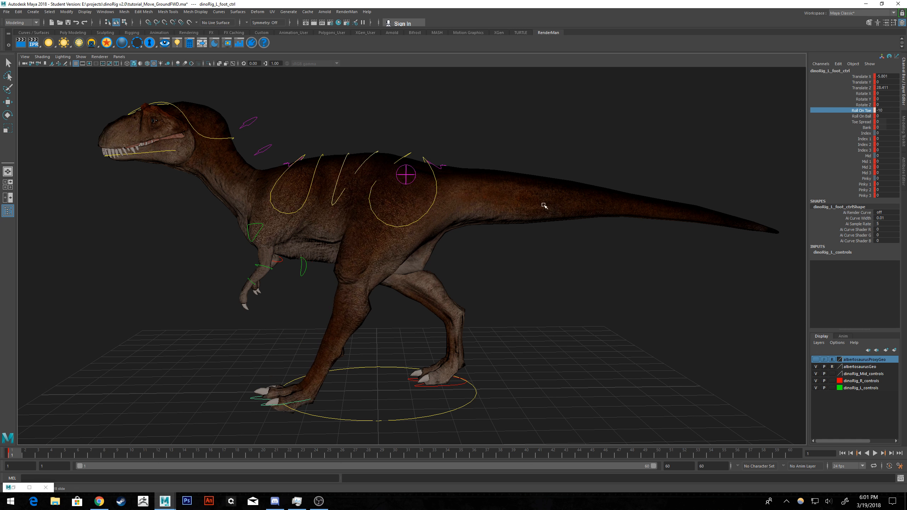
{"action": "key", "text": "ctrl+z"}
{"action": "left_click", "coordinate": [861, 116]}
{"action": "mouse_move", "coordinate": [602, 241]}
{"action": "middle_mouse_down"}
{"action": "mouse_move", "coordinate": [568, 237]}
{"action": "mouse_move", "coordinate": [589, 236]}
{"action": "middle_mouse_up"}
{"action": "key", "text": "ctrl+z"}
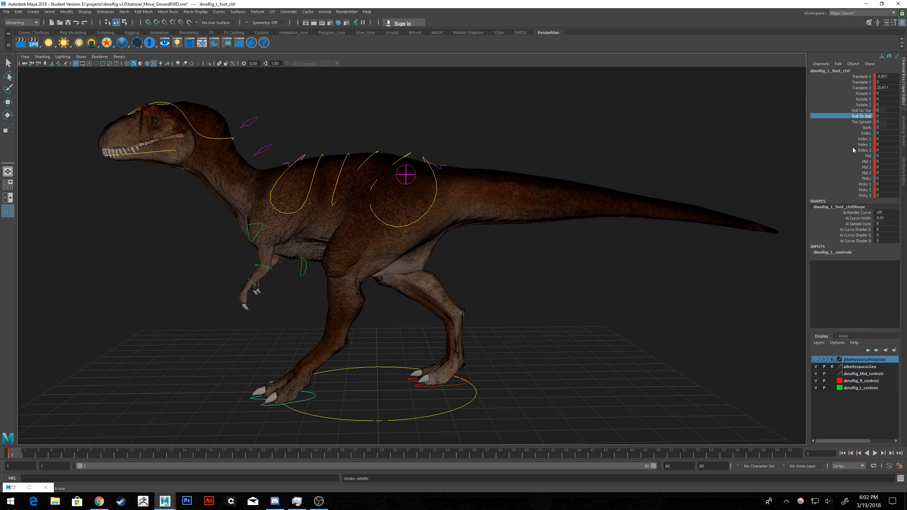
{"action": "left_click", "coordinate": [867, 122]}
{"action": "left_click_drag", "start_coordinate": [536, 246], "coordinate": [590, 242], "text": "alt"}
{"action": "middle_click_drag", "start_coordinate": [593, 254], "coordinate": [621, 253]}
{"action": "key", "text": "ctrl+z"}
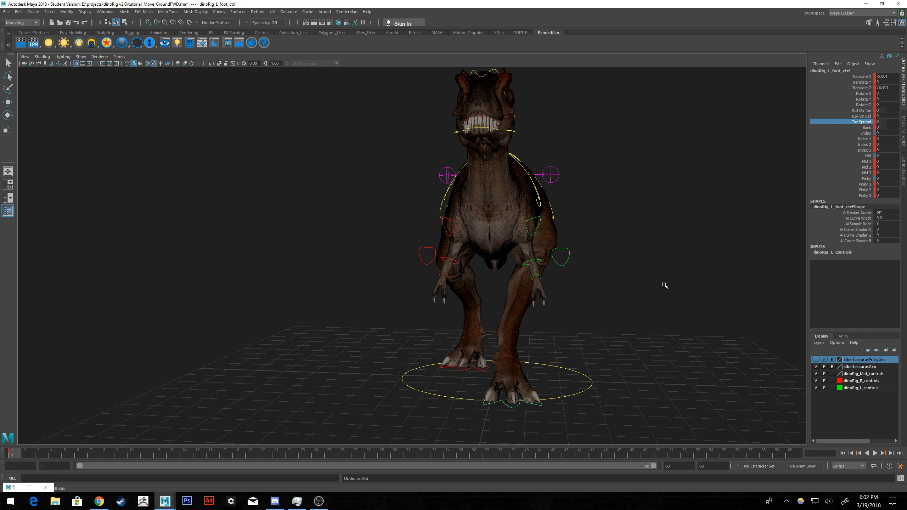
Set the animation range to end at frame 40.
{"action": "middle_click_drag", "start_coordinate": [615, 286], "coordinate": [573, 264], "text": "alt"}
{"action": "left_click_drag", "start_coordinate": [573, 264], "coordinate": [501, 252], "text": "alt"}
{"action": "left_click", "coordinate": [627, 267]}
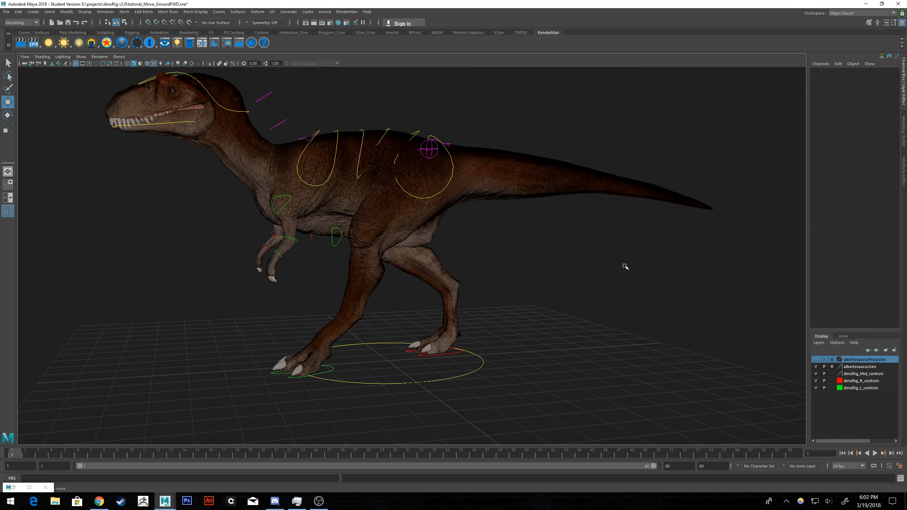
{"action": "middle_click_drag", "start_coordinate": [601, 230], "coordinate": [656, 238], "text": "alt"}
{"action": "left_click_drag", "start_coordinate": [696, 270], "coordinate": [684, 263], "text": "alt"}
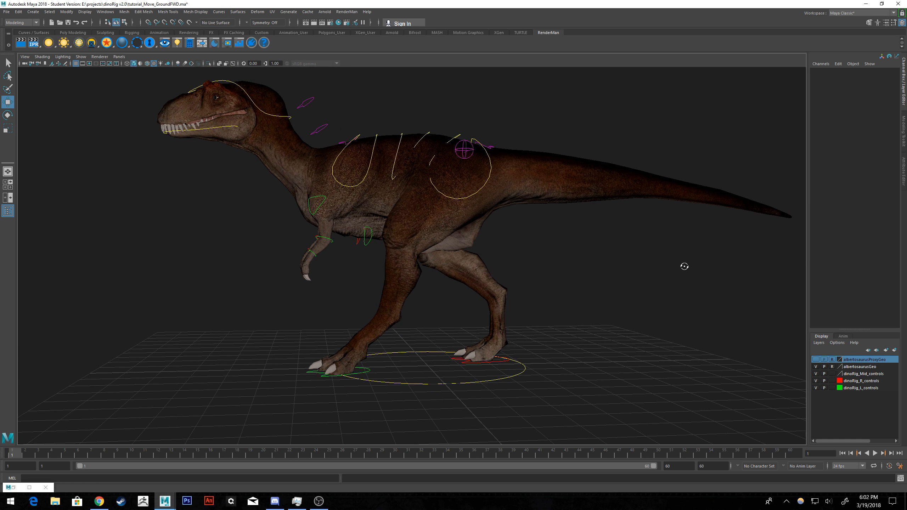
{"action": "double_click", "coordinate": [715, 467]}
{"action": "type", "text": "40"}
{"action": "key", "text": "Return"}
Select the dinoRig_L_foot_ctrl control around the forward foot.
{"action": "scroll", "coordinate": [682, 300], "scroll_direction": "up", "scroll_amount": 2}
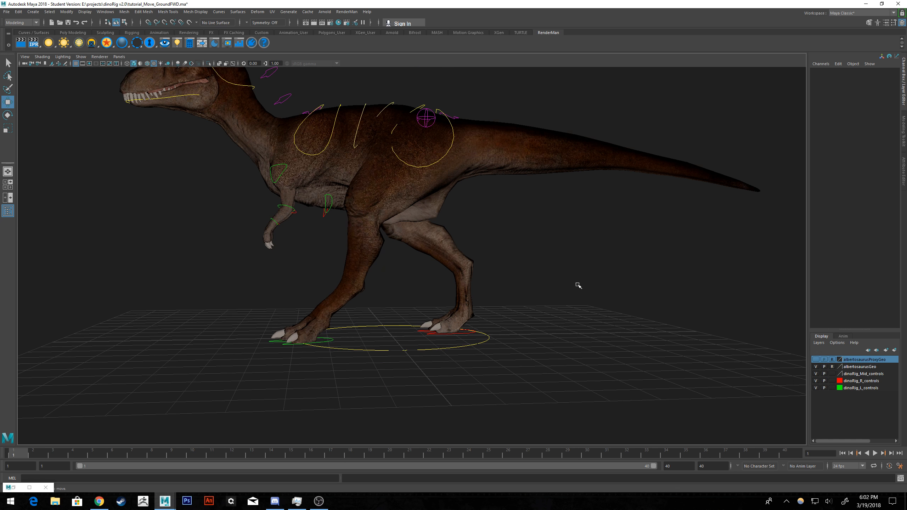
{"action": "scroll", "coordinate": [577, 284], "scroll_direction": "up", "scroll_amount": 2}
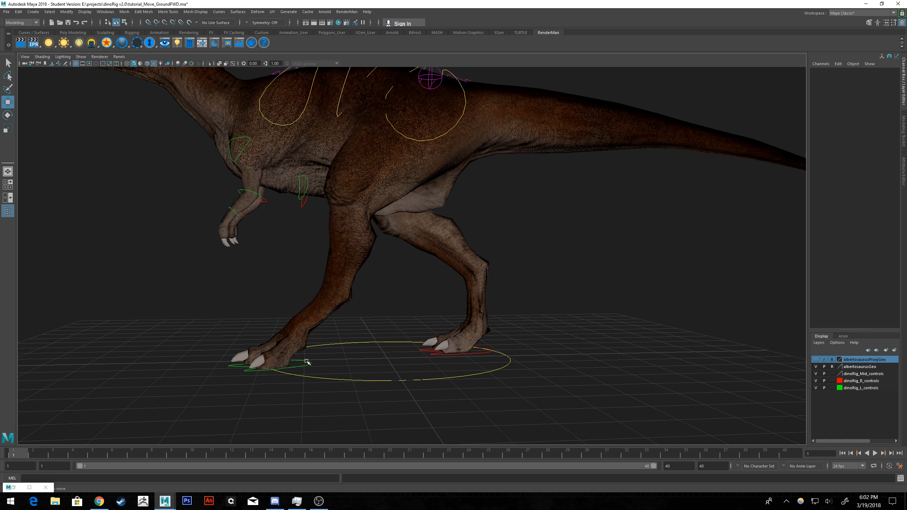
{"action": "left_click", "coordinate": [305, 363]}
{"action": "middle_click_drag", "start_coordinate": [492, 379], "coordinate": [509, 362], "text": "alt"}
{"action": "scroll", "coordinate": [528, 359], "scroll_direction": "down", "scroll_amount": 2}
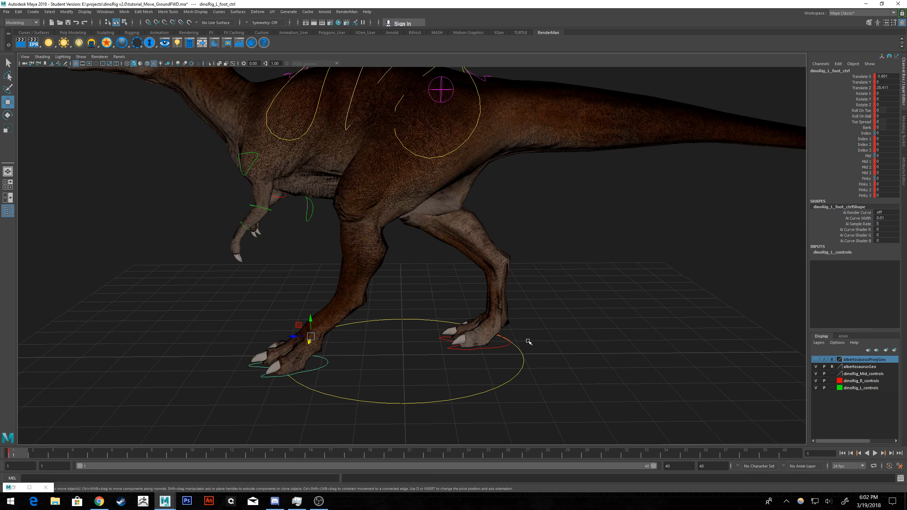
Examine the frame 1 stride pose and the foot placement from the side and the front.
{"action": "scroll", "coordinate": [521, 339], "scroll_direction": "down", "scroll_amount": 3}
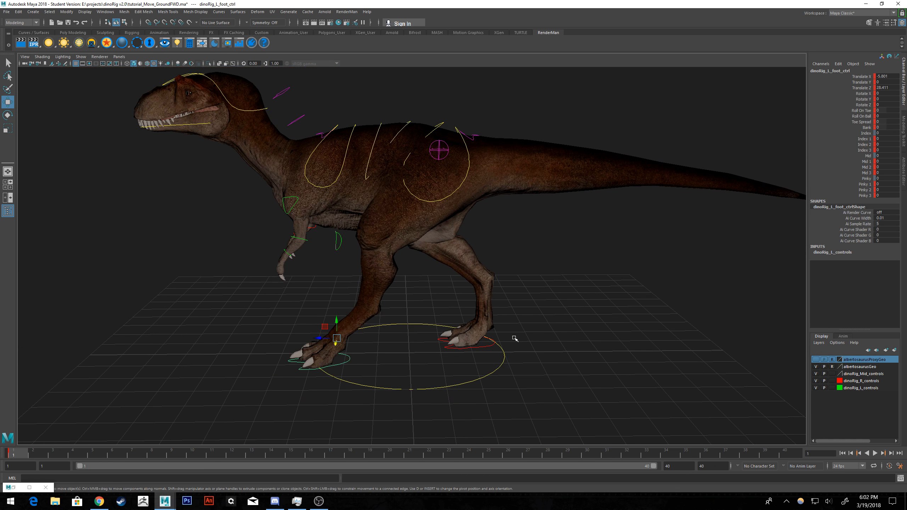
{"action": "middle_click_drag", "start_coordinate": [508, 307], "coordinate": [494, 335], "text": "alt"}
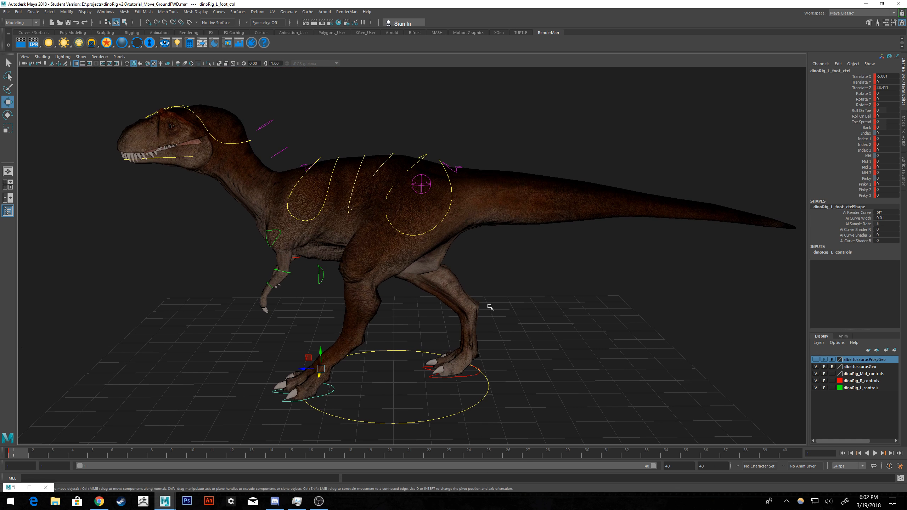
{"action": "left_click_drag", "start_coordinate": [490, 306], "coordinate": [500, 304], "text": "alt"}
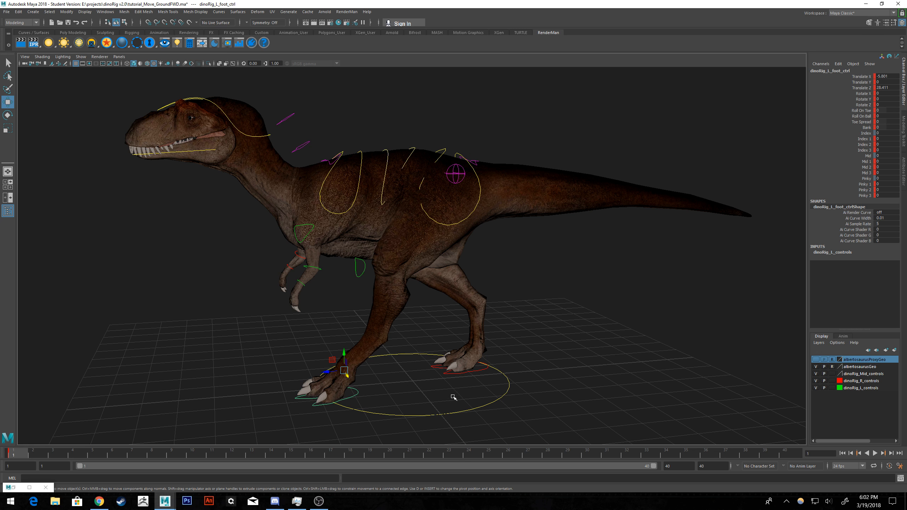
{"action": "left_click_drag", "start_coordinate": [452, 396], "coordinate": [457, 330], "text": "alt"}
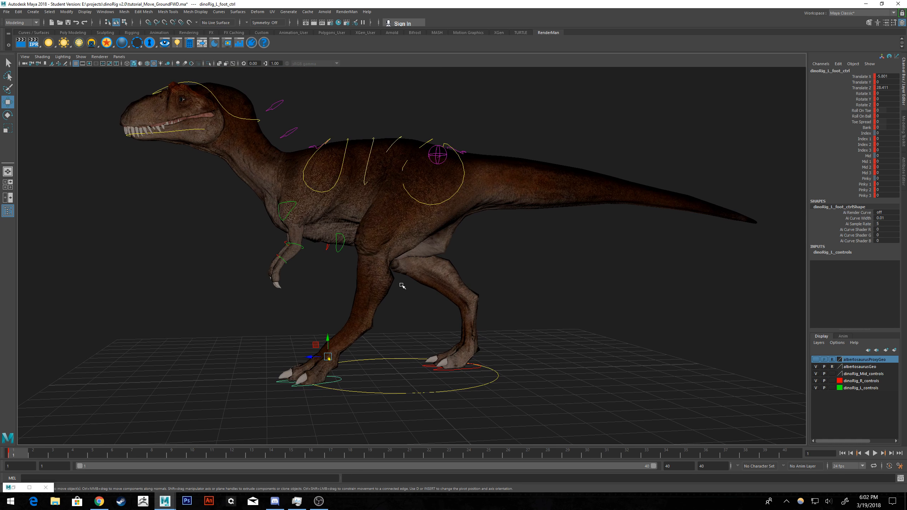
{"action": "left_click_drag", "start_coordinate": [402, 284], "coordinate": [412, 285], "text": "alt"}
{"action": "left_click_drag", "start_coordinate": [472, 308], "coordinate": [426, 300], "text": "alt"}
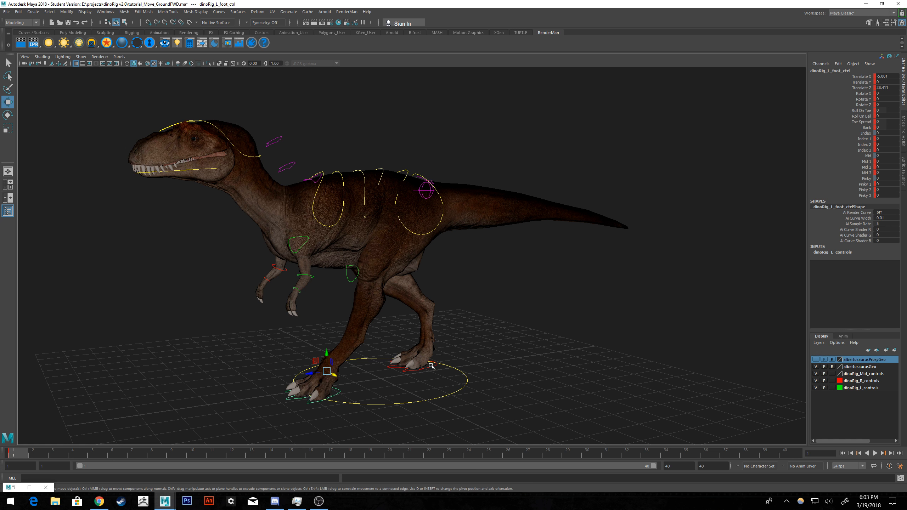
{"action": "left_click_drag", "start_coordinate": [402, 317], "coordinate": [453, 325], "text": "alt"}
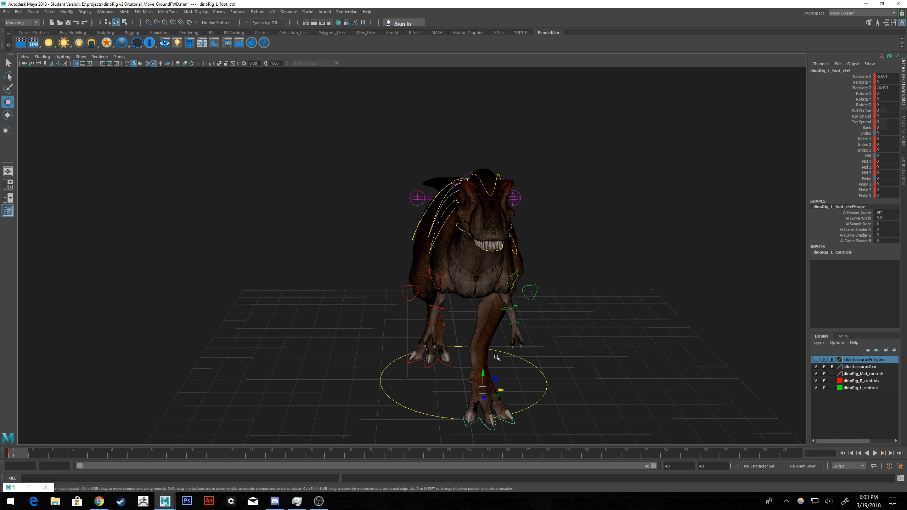
{"action": "left_click_drag", "start_coordinate": [550, 337], "coordinate": [490, 328], "text": "alt"}
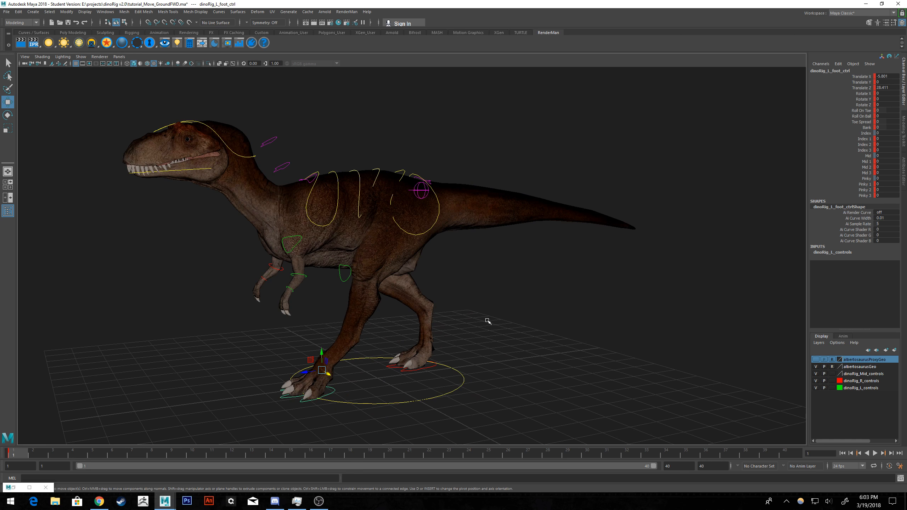
{"action": "middle_click_drag", "start_coordinate": [475, 306], "coordinate": [493, 293], "text": "alt"}
{"action": "scroll", "coordinate": [470, 304], "scroll_direction": "up", "scroll_amount": 2}
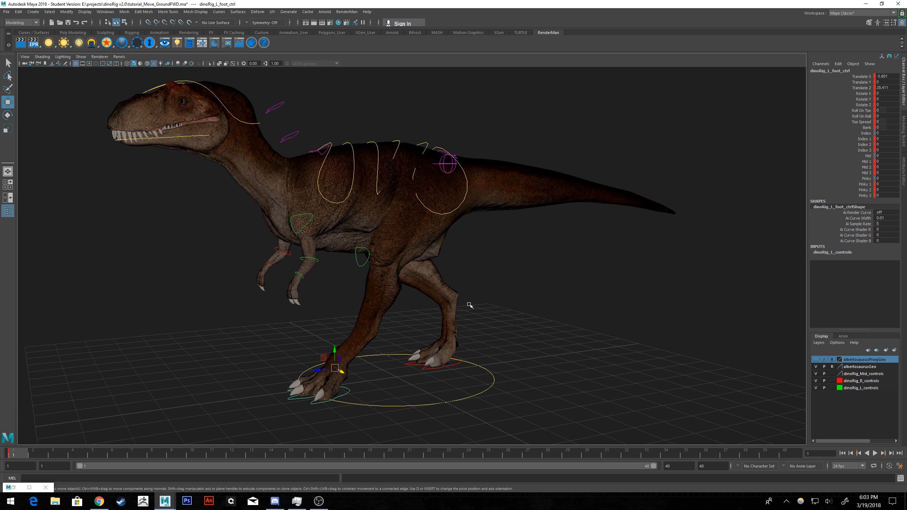
{"action": "left_click_drag", "start_coordinate": [568, 313], "coordinate": [549, 309], "text": "alt"}
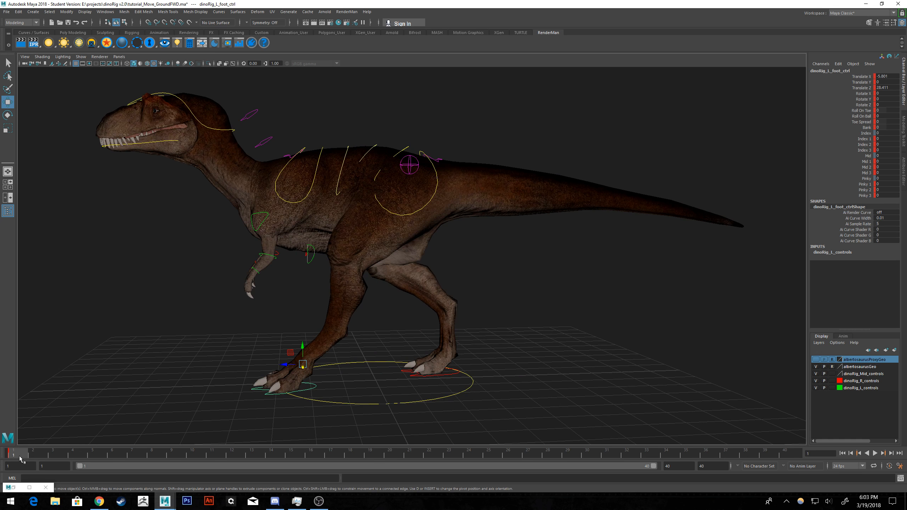
At frame 20, move the left foot control back to a Translate Z of about -14.5 and key it.
{"action": "key", "text": "alt+v"}
{"action": "left_click_drag", "start_coordinate": [142, 456], "coordinate": [22, 453]}
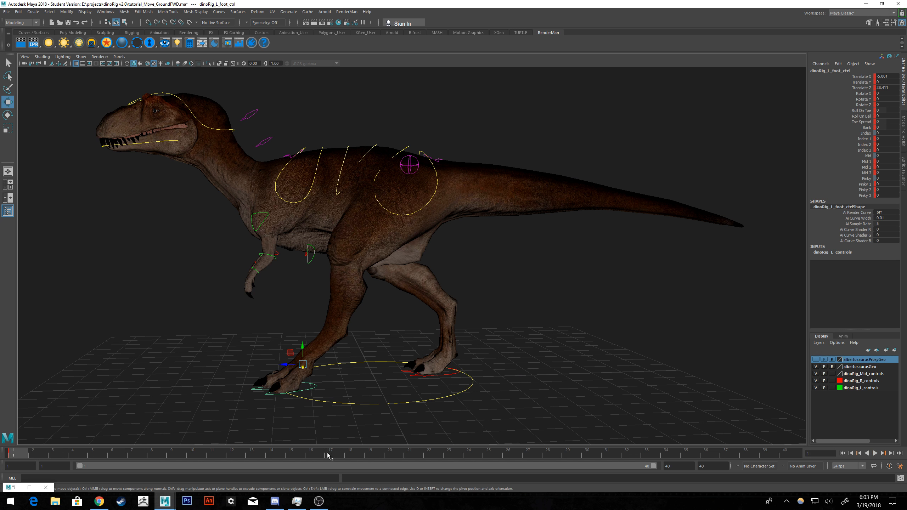
{"action": "left_click", "coordinate": [388, 457]}
{"action": "left_click_drag", "start_coordinate": [284, 365], "coordinate": [424, 369]}
{"action": "left_click_drag", "start_coordinate": [446, 236], "coordinate": [432, 250], "text": "alt"}
{"action": "left_click_drag", "start_coordinate": [425, 370], "coordinate": [421, 371]}
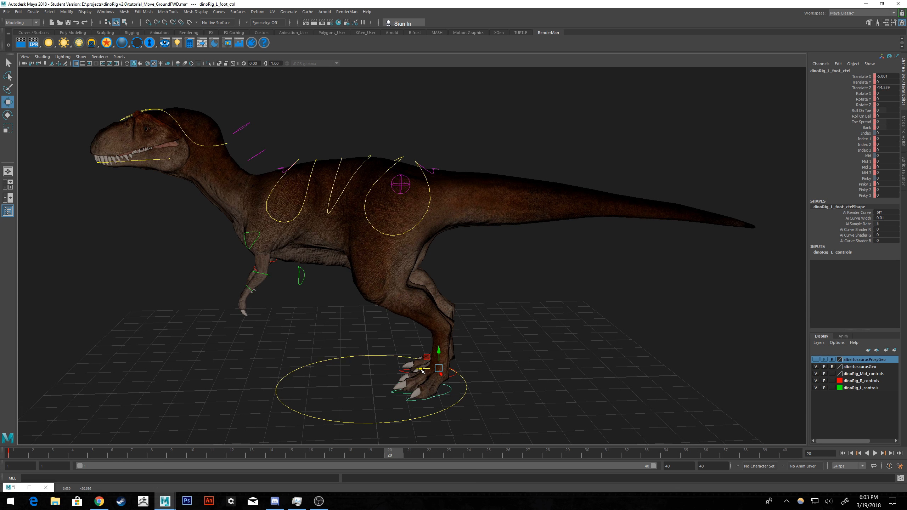
{"action": "left_click_drag", "start_coordinate": [390, 339], "coordinate": [458, 322], "text": "alt"}
{"action": "middle_click_drag", "start_coordinate": [559, 339], "coordinate": [513, 307], "text": "alt"}
{"action": "scroll", "coordinate": [513, 307], "scroll_direction": "up", "scroll_amount": 3}
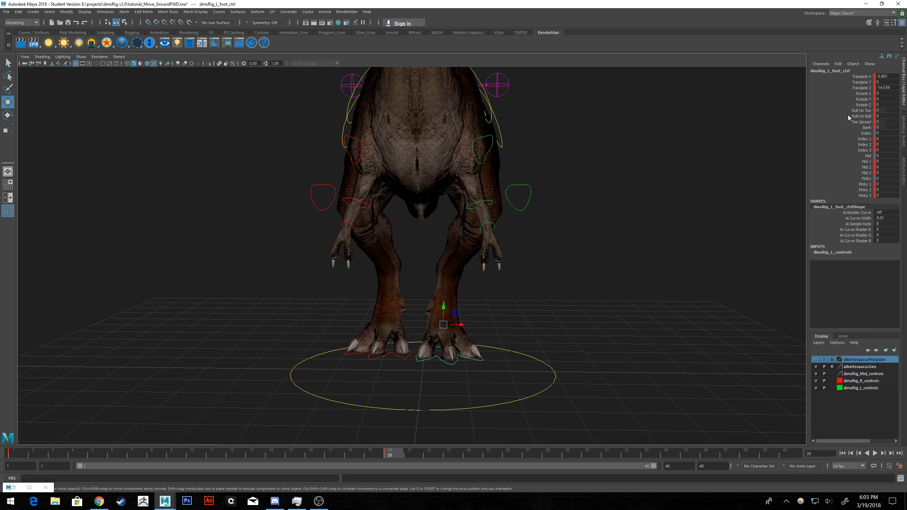
Set the left foot control's Translate X to -3 at frame 20.
{"action": "left_click_drag", "start_coordinate": [613, 181], "coordinate": [615, 182], "text": "alt"}
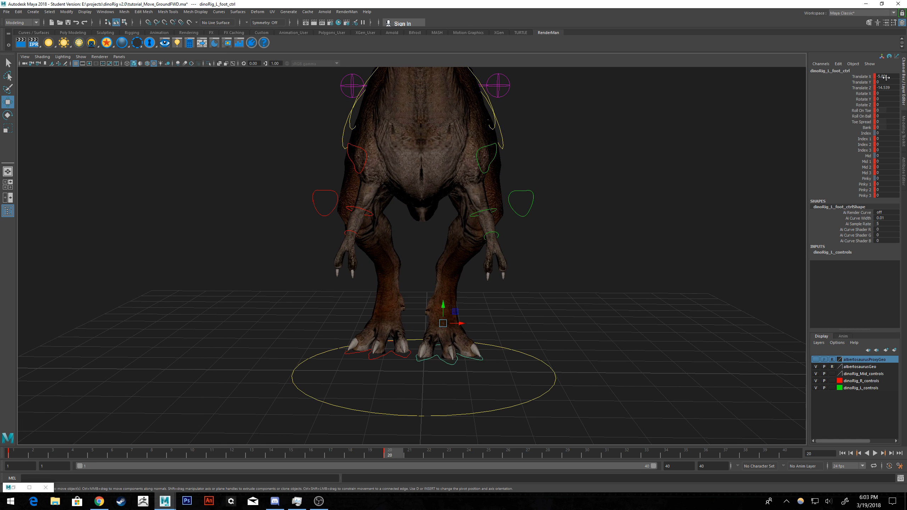
{"action": "left_click", "coordinate": [29, 487]}
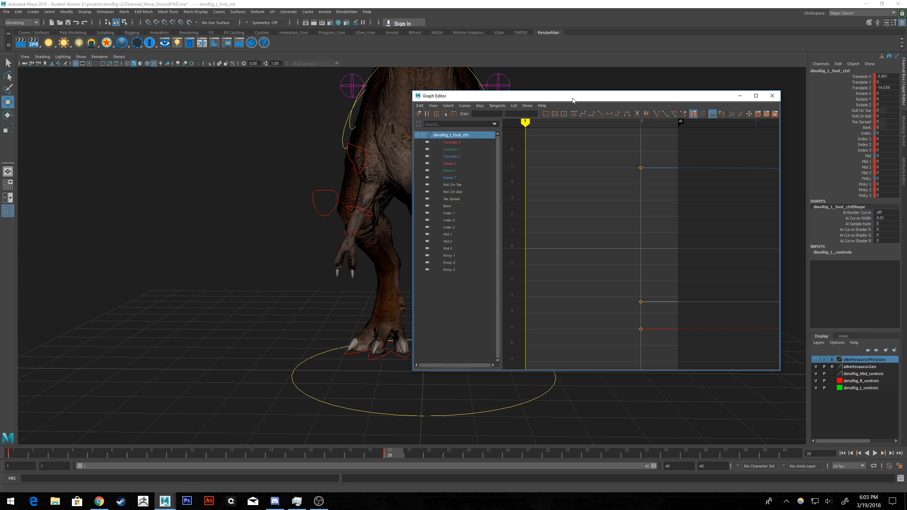
{"action": "left_click_drag", "start_coordinate": [570, 98], "coordinate": [906, 121]}
{"action": "double_click", "coordinate": [885, 76]}
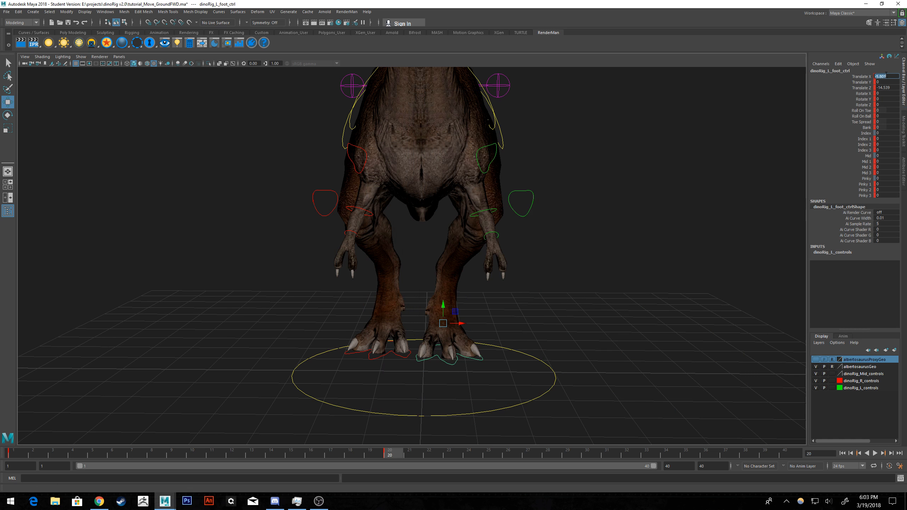
{"action": "type", "text": "0"}
{"action": "key", "text": "Return"}
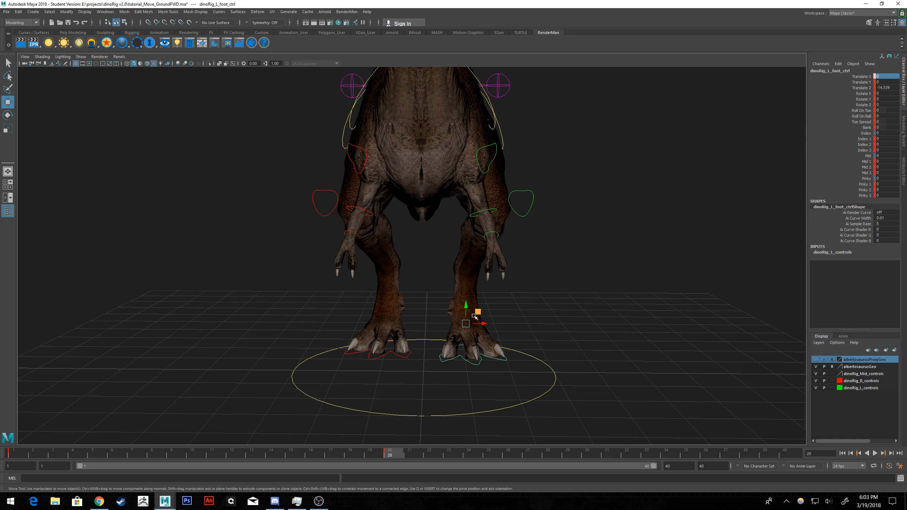
{"action": "left_click_drag", "start_coordinate": [484, 323], "coordinate": [472, 323]}
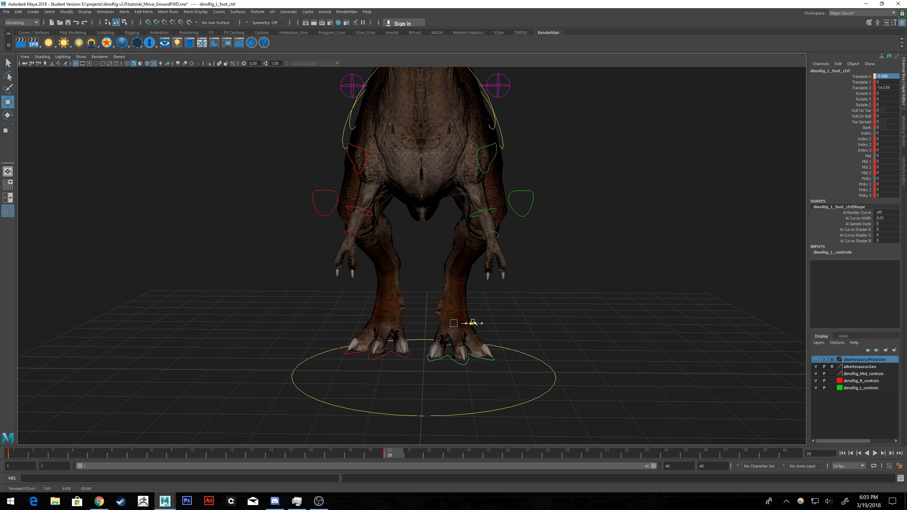
{"action": "left_click_drag", "start_coordinate": [473, 322], "coordinate": [473, 322]}
{"action": "double_click", "coordinate": [887, 76]}
{"action": "type", "text": "-3"}
{"action": "key", "text": "Return"}
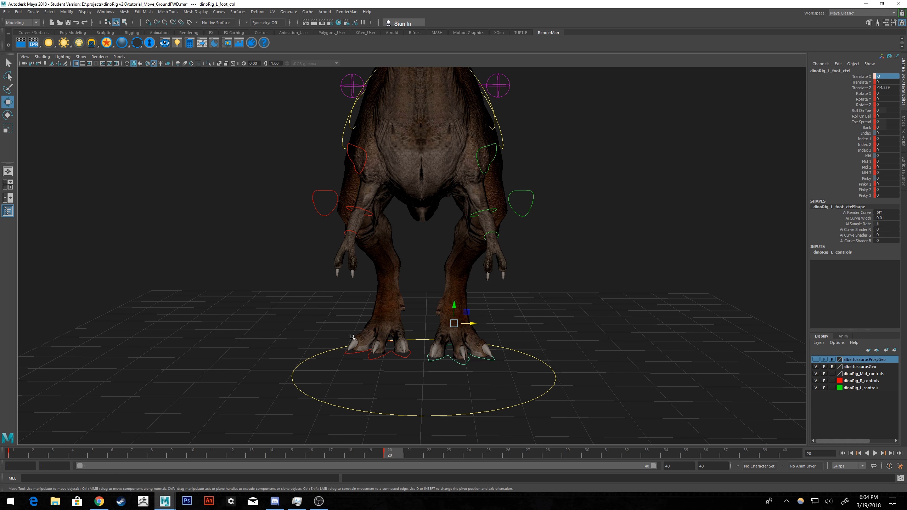
Return to frame 1 and set the left foot control's Translate X to -3.
{"action": "left_click", "coordinate": [20, 455]}
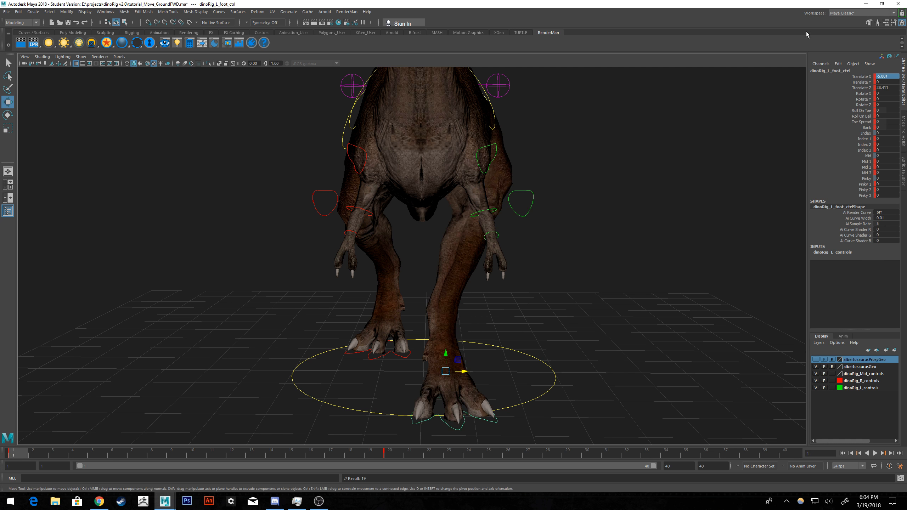
{"action": "left_click", "coordinate": [889, 77]}
{"action": "type", "text": "-3"}
{"action": "key", "text": "Return"}
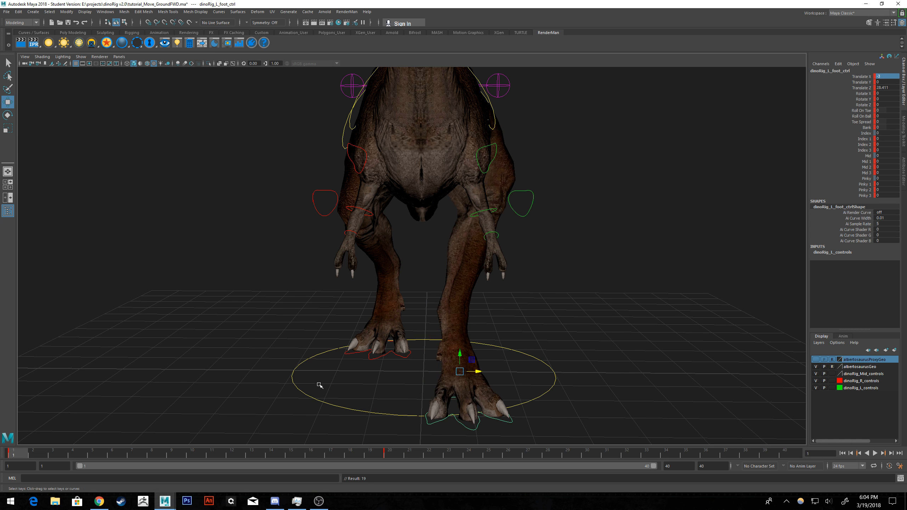
Set the dinoRig_R_foot_ctrl control's Translate X to 3 at frame 1.
{"action": "left_click", "coordinate": [403, 359]}
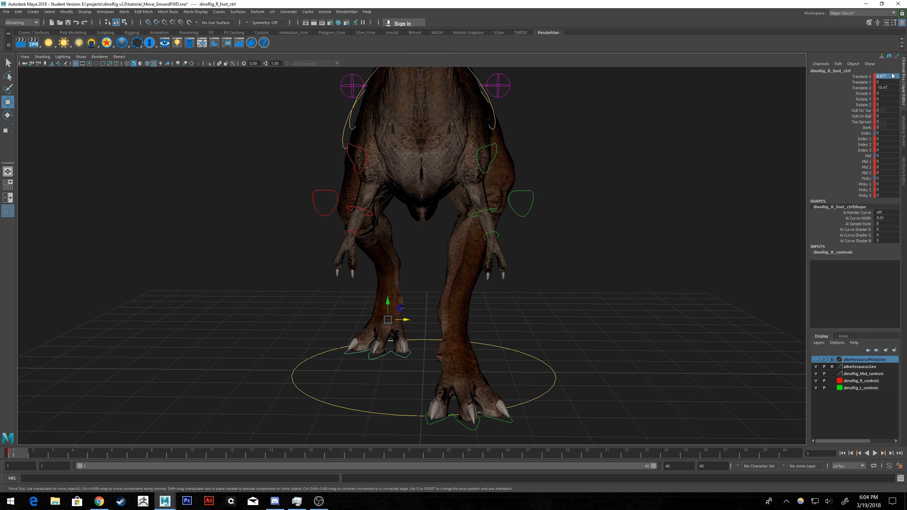
{"action": "type", "text": "3"}
{"action": "key", "text": "Return"}
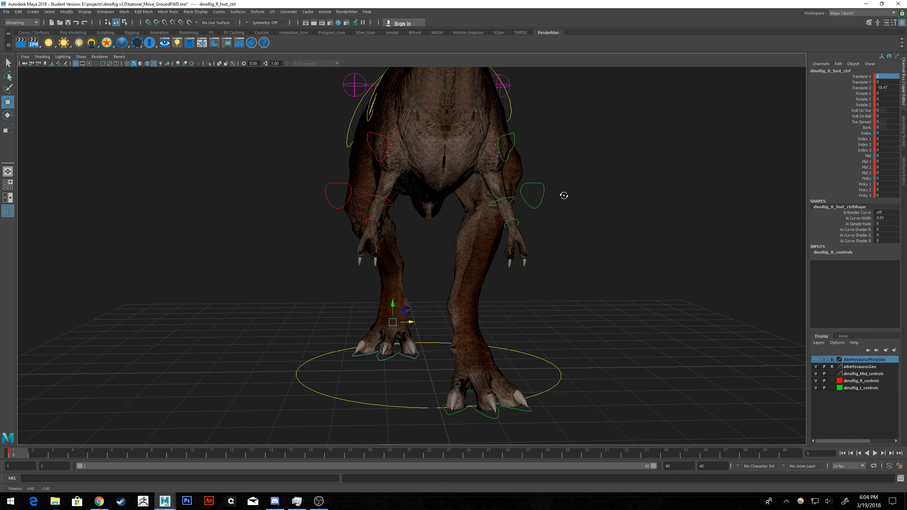
Select the left foot control and play back the animation to check its backward movement.
{"action": "left_click", "coordinate": [476, 410]}
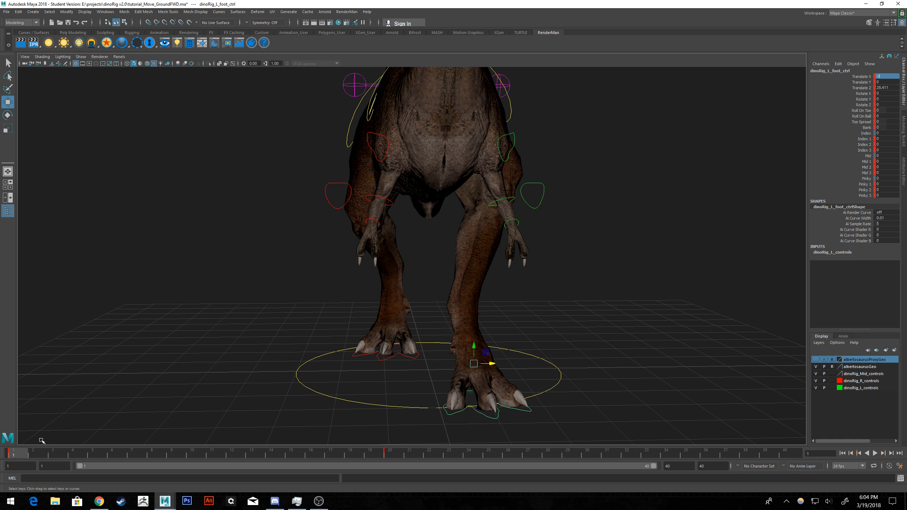
{"action": "key", "text": "alt+v"}
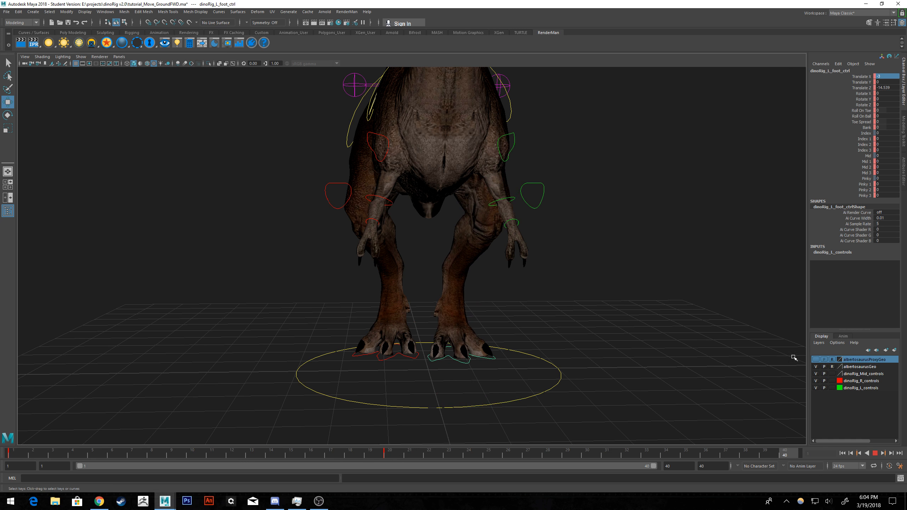
{"action": "key", "text": "Escape"}
{"action": "left_click_drag", "start_coordinate": [639, 306], "coordinate": [559, 308], "text": "alt"}
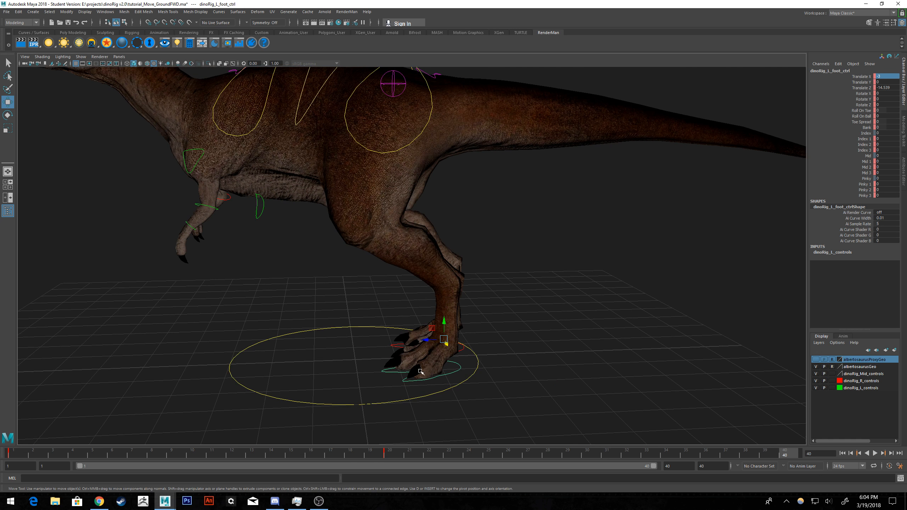
{"action": "left_click_drag", "start_coordinate": [424, 370], "coordinate": [520, 324], "text": "alt"}
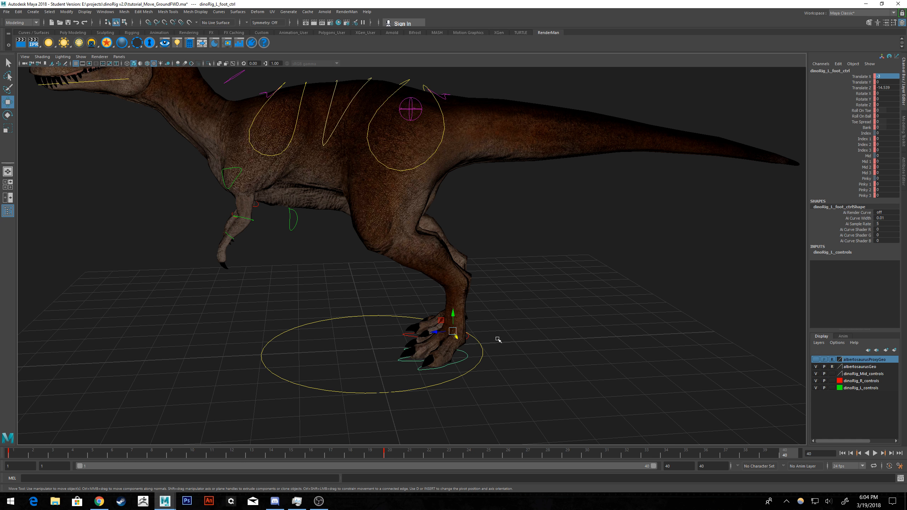
Move the current time to frame 20 with the left foot control selected.
{"action": "key", "text": "alt+v"}
{"action": "left_click_drag", "start_coordinate": [400, 452], "coordinate": [397, 453]}
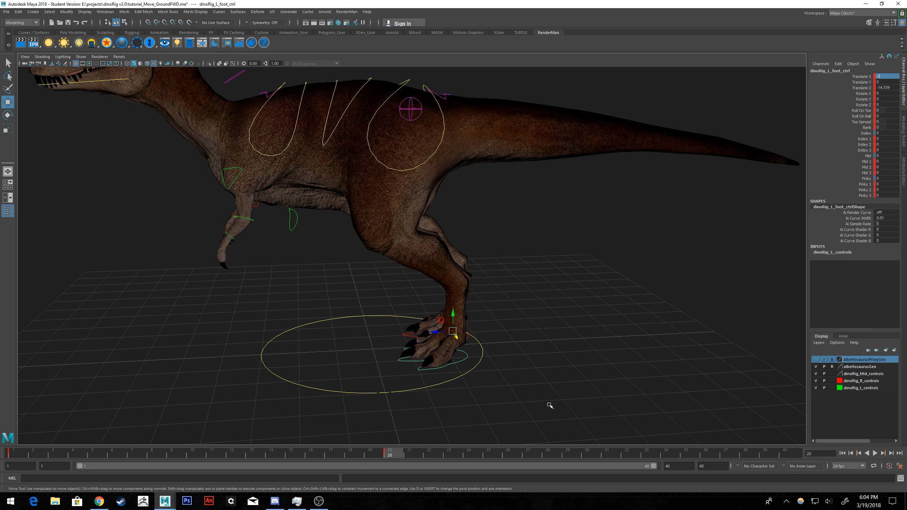
{"action": "left_click_drag", "start_coordinate": [548, 406], "coordinate": [593, 363], "text": "alt"}
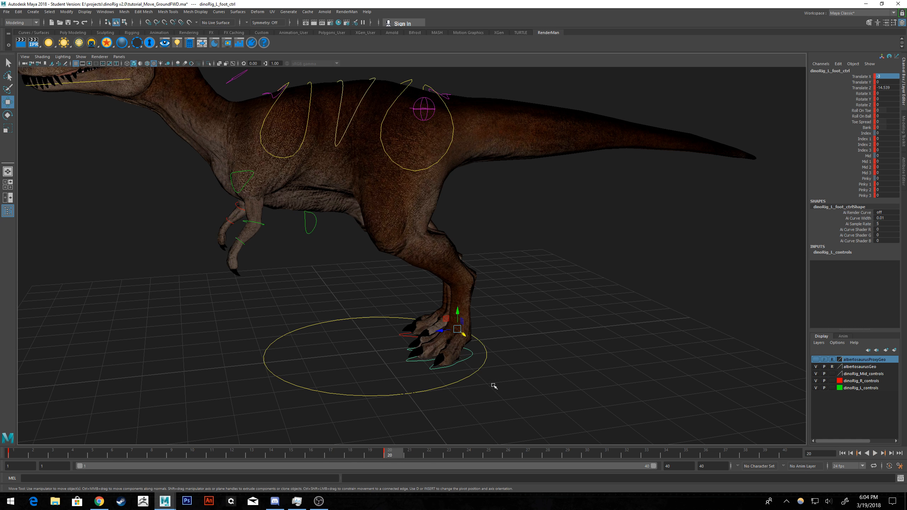
Try the left foot control's frame-20 key at frame 10, play it back, and return the key to frame 20.
{"action": "left_click_drag", "start_coordinate": [490, 385], "coordinate": [486, 381], "text": "alt"}
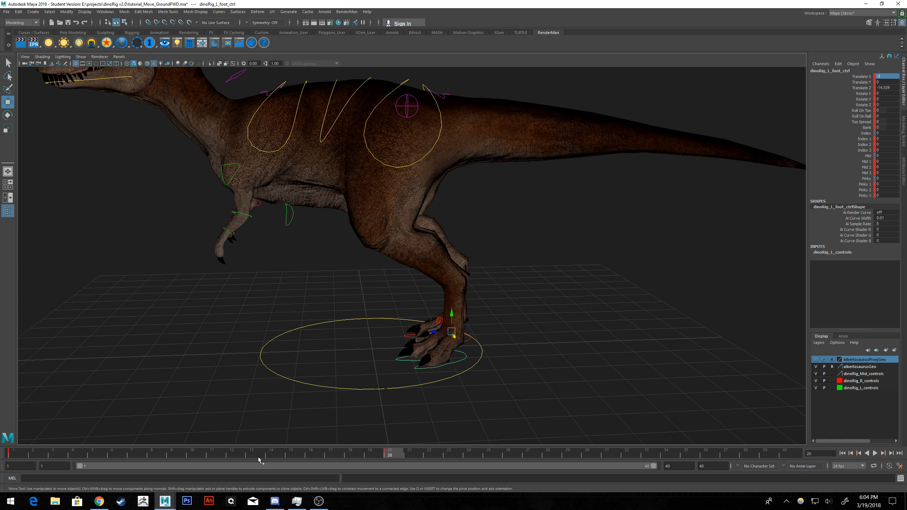
{"action": "left_click", "coordinate": [395, 456], "text": "shift"}
{"action": "left_click_drag", "start_coordinate": [395, 457], "coordinate": [264, 454]}
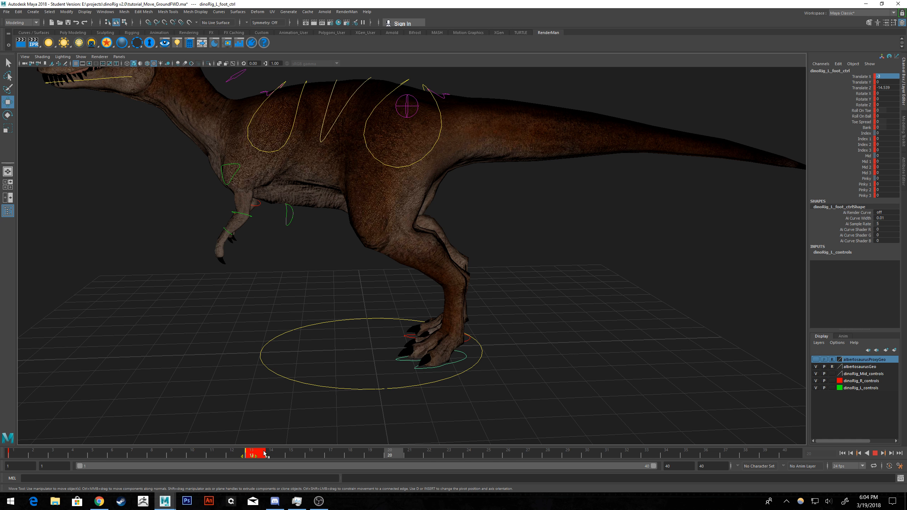
{"action": "left_click_drag", "start_coordinate": [264, 453], "coordinate": [197, 455]}
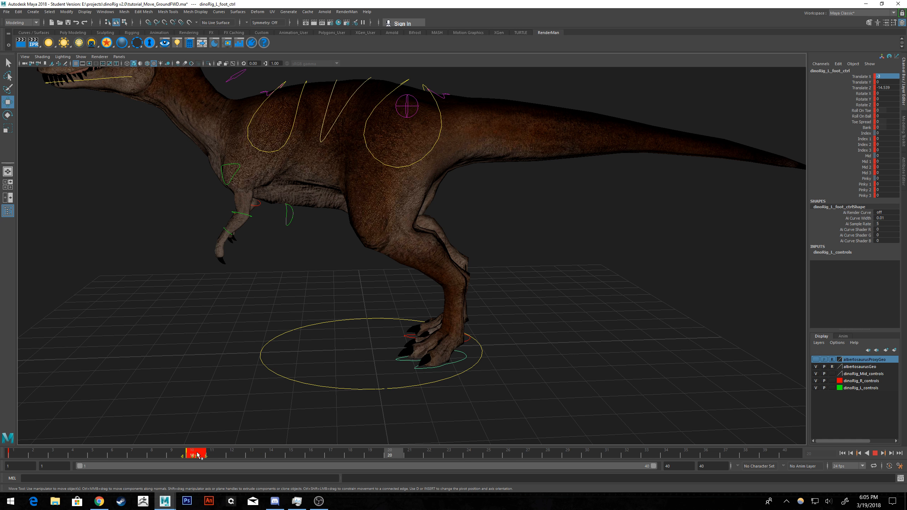
{"action": "left_click_drag", "start_coordinate": [197, 455], "coordinate": [197, 455]}
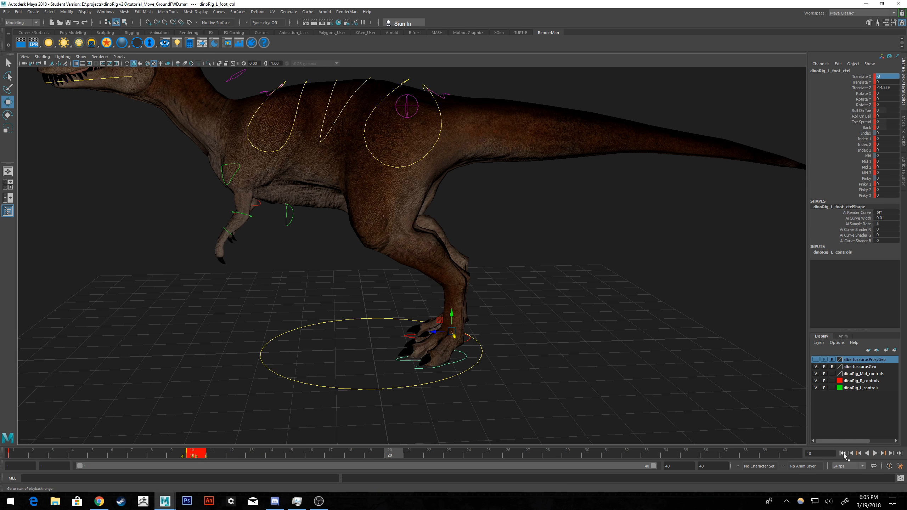
{"action": "left_click", "coordinate": [844, 454]}
{"action": "left_click", "coordinate": [875, 454]}
{"action": "left_click", "coordinate": [875, 454]}
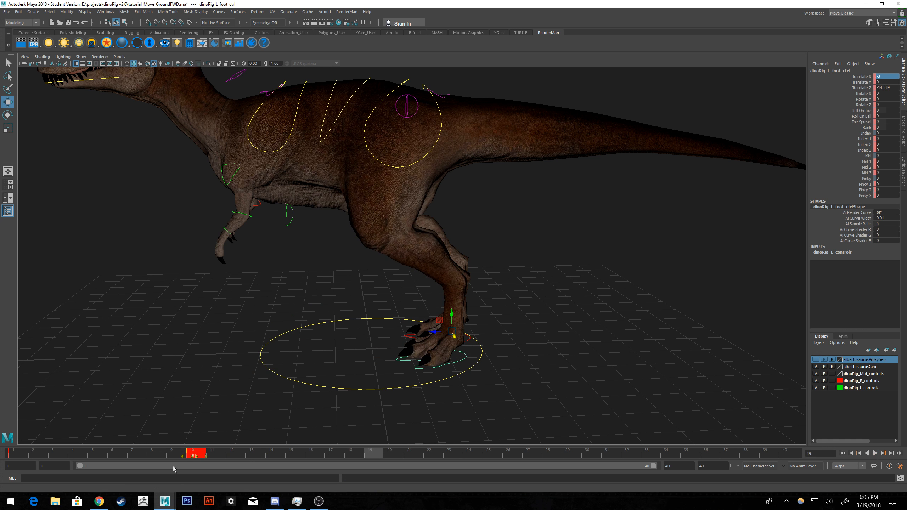
{"action": "left_click_drag", "start_coordinate": [198, 455], "coordinate": [396, 453]}
Extend the animation end and playback range to frame 50, and preview the left foot's motion.
{"action": "left_click_drag", "start_coordinate": [712, 465], "coordinate": [631, 457]}
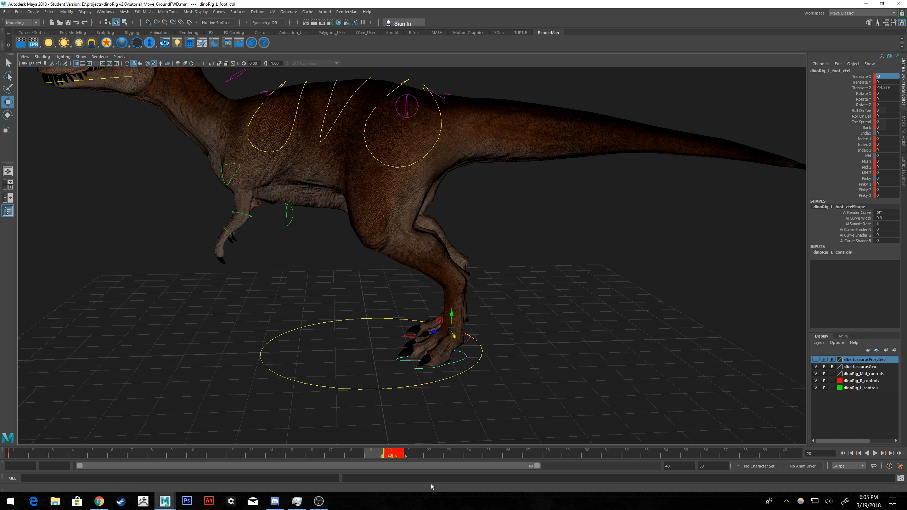
{"action": "left_click_drag", "start_coordinate": [538, 467], "coordinate": [653, 466]}
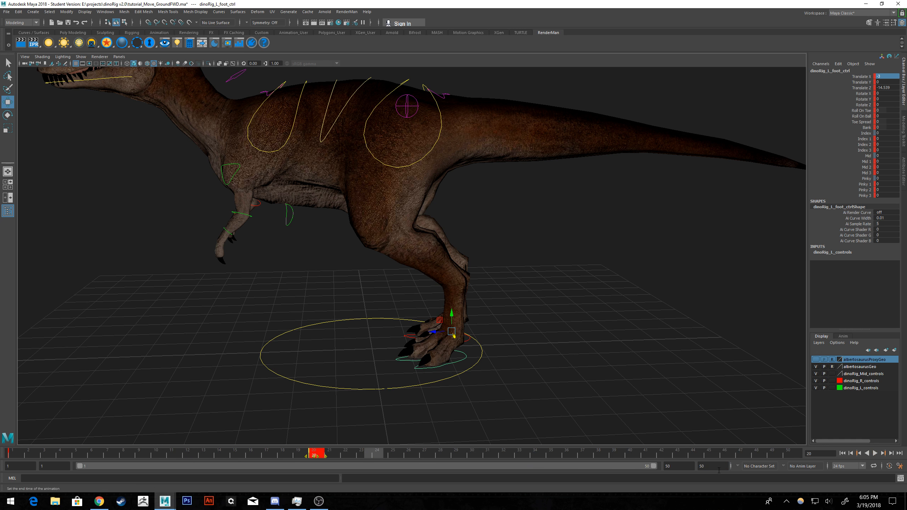
{"action": "key", "text": "alt+v"}
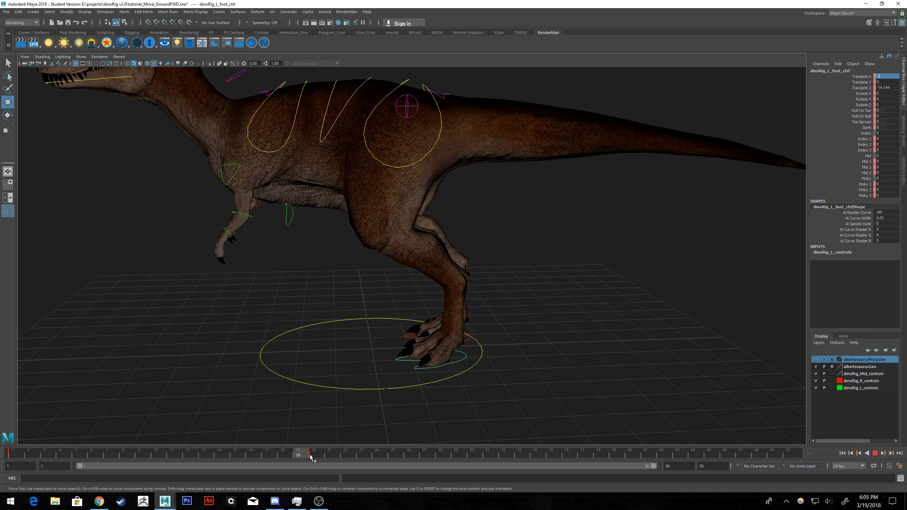
{"action": "left_click_drag", "start_coordinate": [414, 453], "coordinate": [415, 453]}
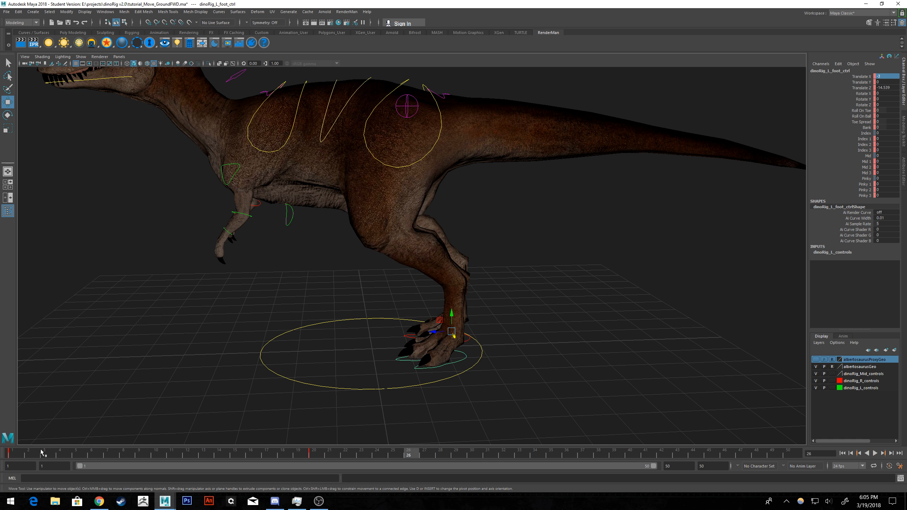
Copy the left foot control's key at frame 1 and paste it at frame 50.
{"action": "left_click", "coordinate": [21, 456]}
{"action": "right_click", "coordinate": [21, 456]}
{"action": "left_click", "coordinate": [40, 352]}
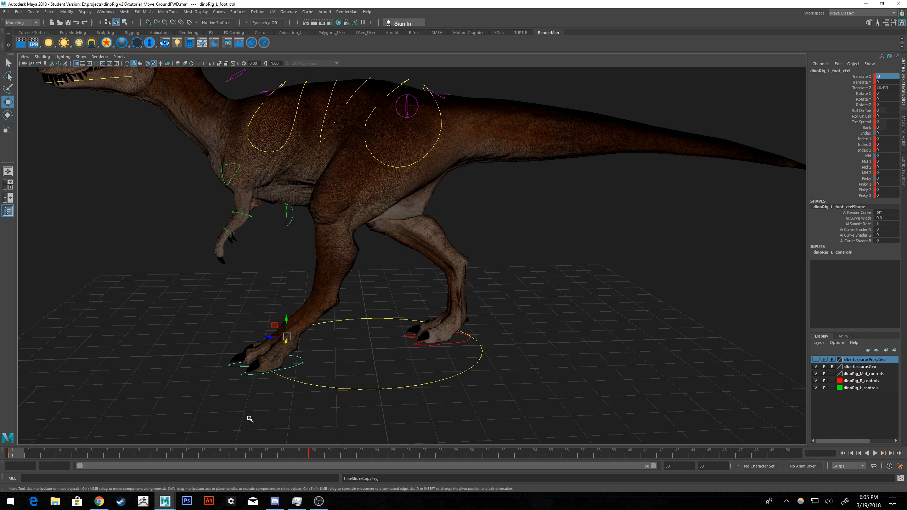
{"action": "left_click", "coordinate": [795, 455]}
{"action": "right_click", "coordinate": [795, 454]}
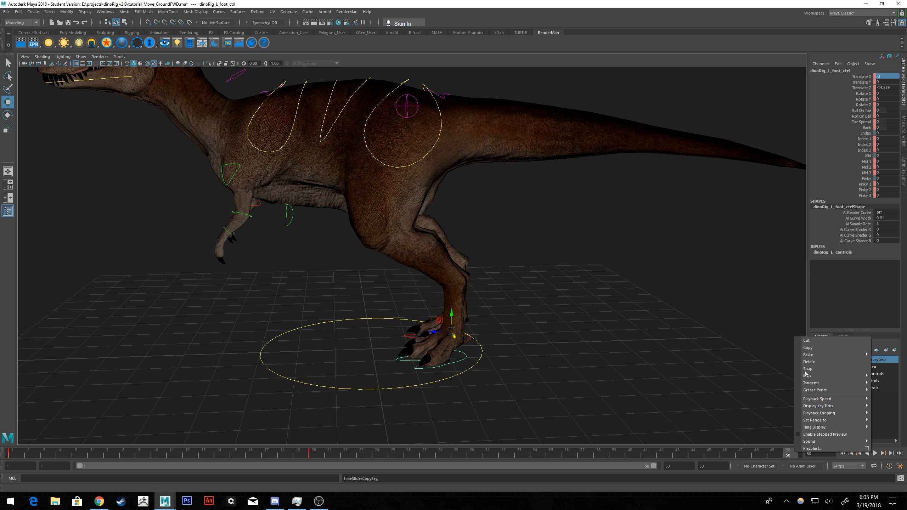
{"action": "left_click", "coordinate": [783, 359]}
{"action": "scroll", "coordinate": [539, 351], "scroll_direction": "up", "scroll_amount": 1}
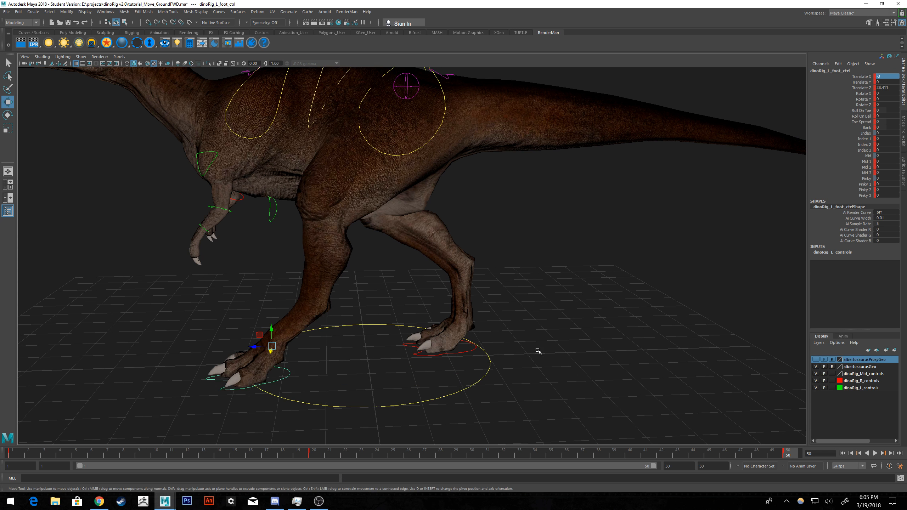
{"action": "left_click_drag", "start_coordinate": [469, 341], "coordinate": [301, 385], "text": "alt"}
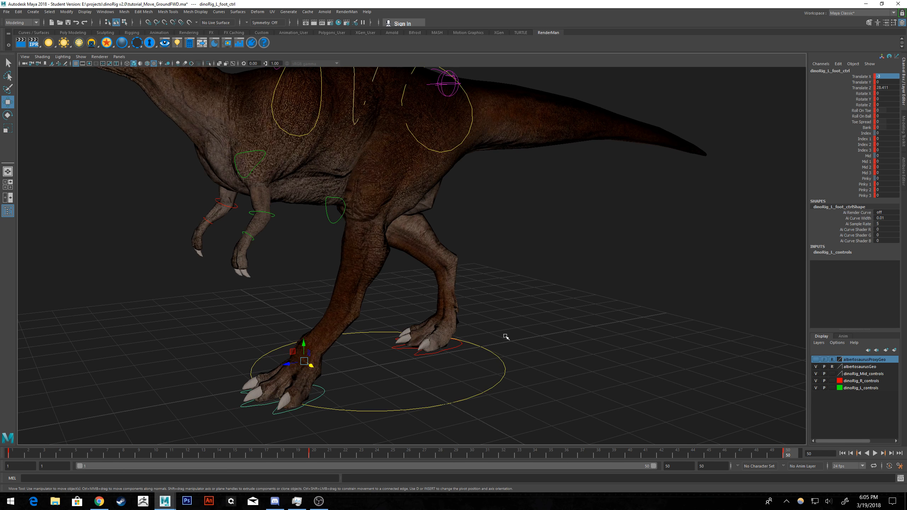
{"action": "left_click_drag", "start_coordinate": [457, 354], "coordinate": [289, 300], "text": "alt"}
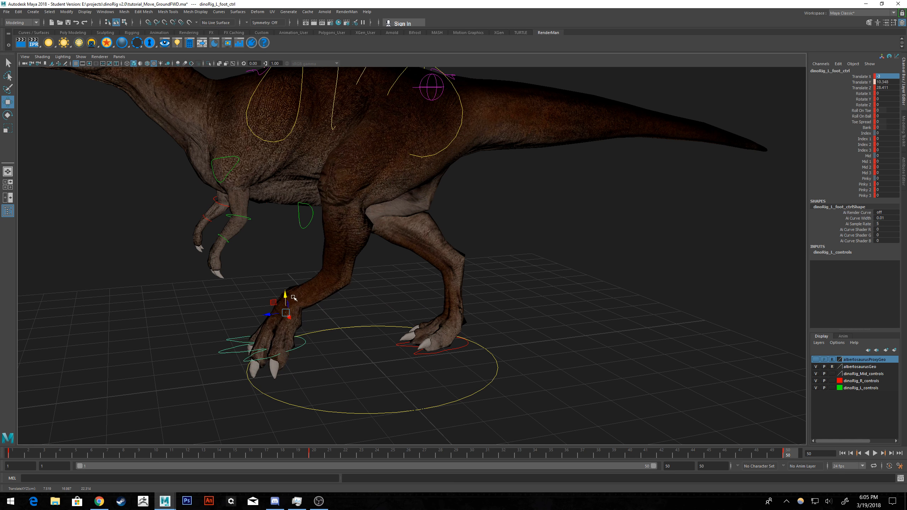
{"action": "key", "text": "ctrl+z"}
{"action": "left_click_drag", "start_coordinate": [426, 371], "coordinate": [399, 369], "text": "alt"}
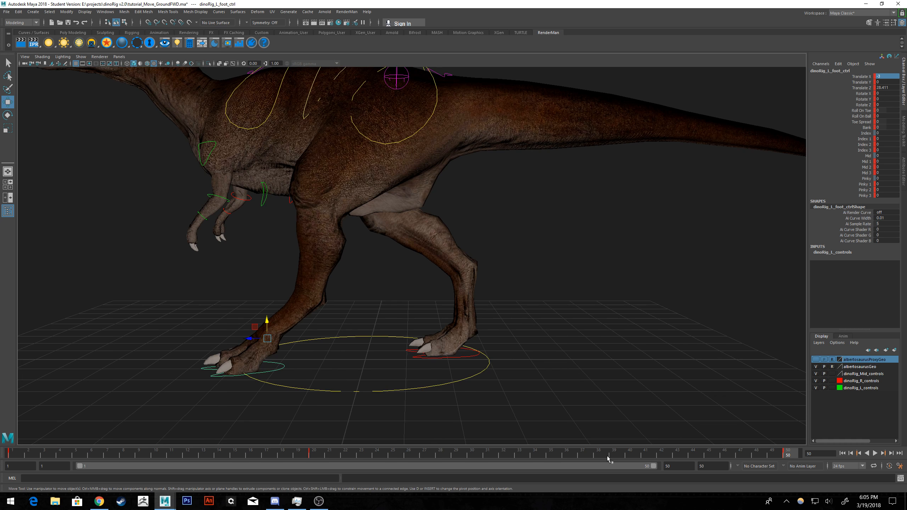
At frame 35, raise the left foot control to Translate Y about 16.4 and shift it outward to Translate X about 4.6.
{"action": "left_click", "coordinate": [558, 455]}
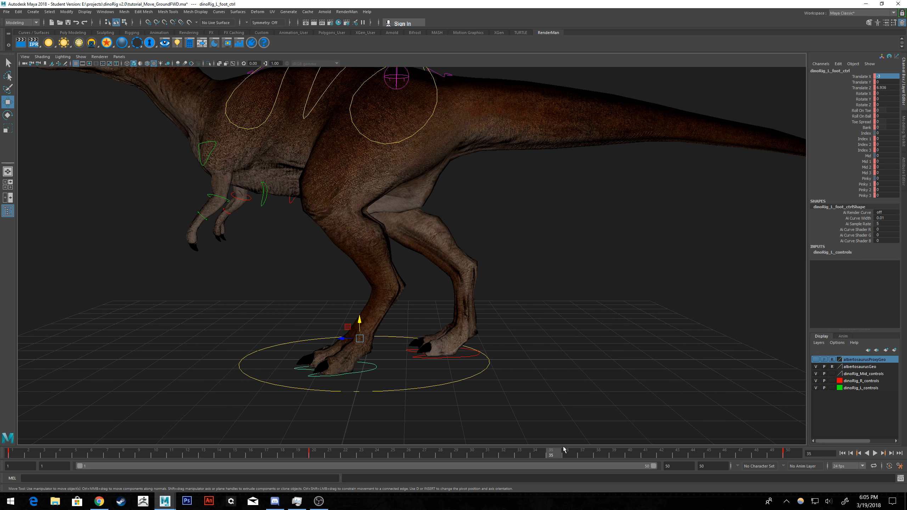
{"action": "mouse_move", "coordinate": [532, 380]}
{"action": "left_mouse_down", "text": "alt"}
{"action": "mouse_move", "coordinate": [553, 373]}
{"action": "mouse_move", "coordinate": [539, 377]}
{"action": "left_mouse_up", "text": "alt"}
{"action": "left_click_drag", "start_coordinate": [359, 319], "coordinate": [422, 257]}
{"action": "left_click_drag", "start_coordinate": [480, 267], "coordinate": [515, 267]}
{"action": "left_click_drag", "start_coordinate": [577, 295], "coordinate": [563, 296], "text": "alt"}
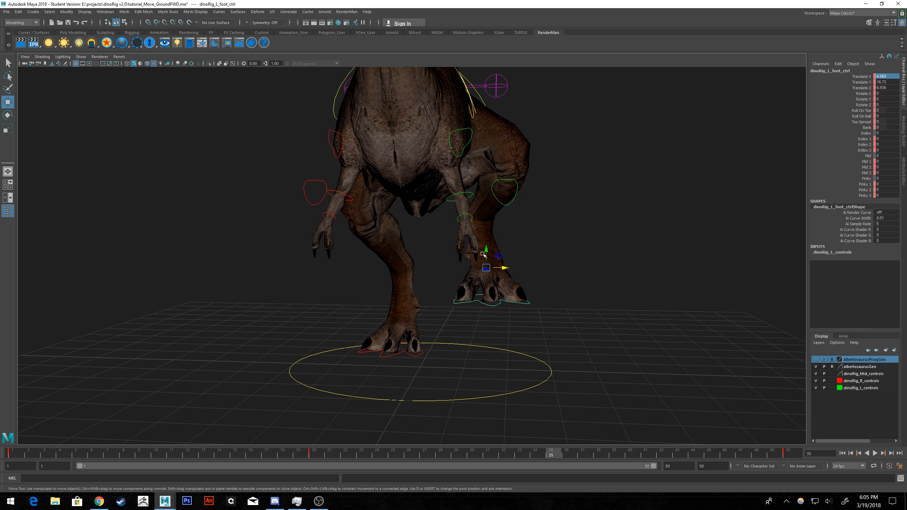
{"action": "left_click_drag", "start_coordinate": [489, 251], "coordinate": [399, 270]}
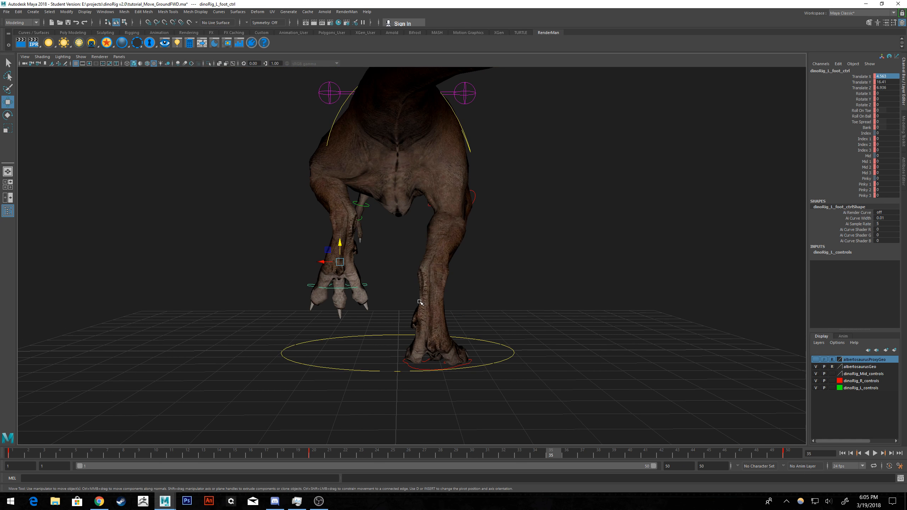
{"action": "left_click_drag", "start_coordinate": [420, 318], "coordinate": [530, 344], "text": "alt"}
Play back the animation to check the left foot's lift from the front and side, and return to frame 1.
{"action": "left_click", "coordinate": [874, 454]}
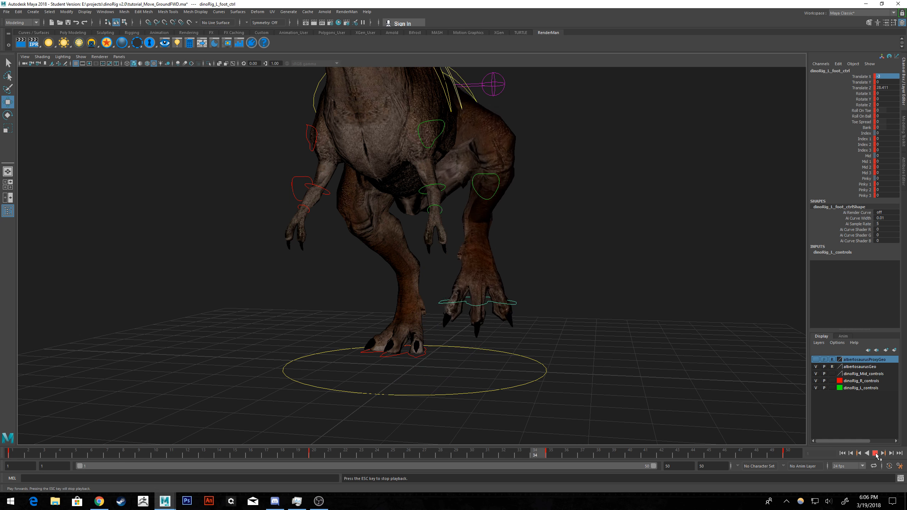
{"action": "left_click_drag", "start_coordinate": [536, 258], "coordinate": [414, 266], "text": "alt"}
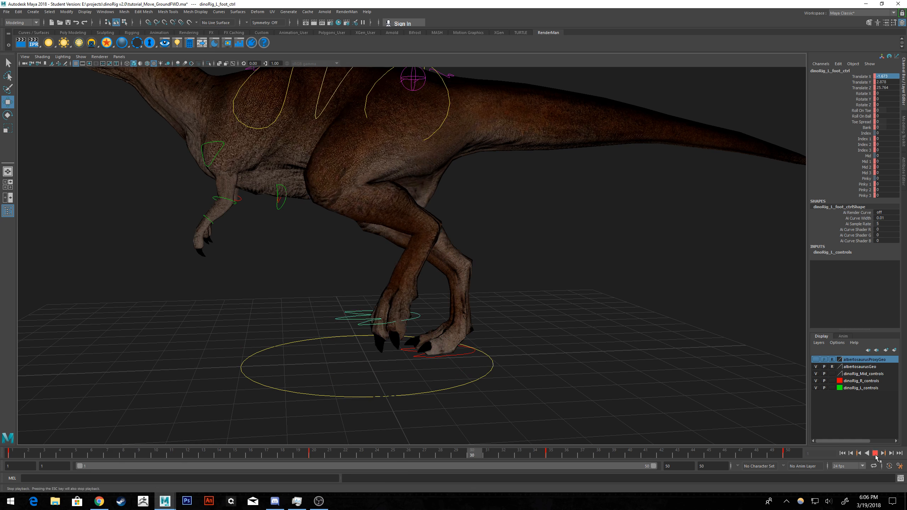
{"action": "left_click", "coordinate": [875, 454]}
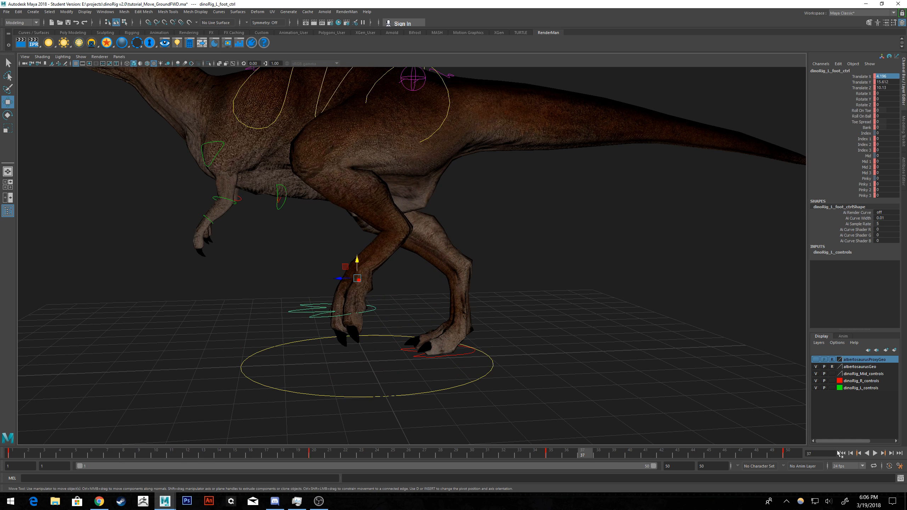
{"action": "left_click", "coordinate": [841, 453]}
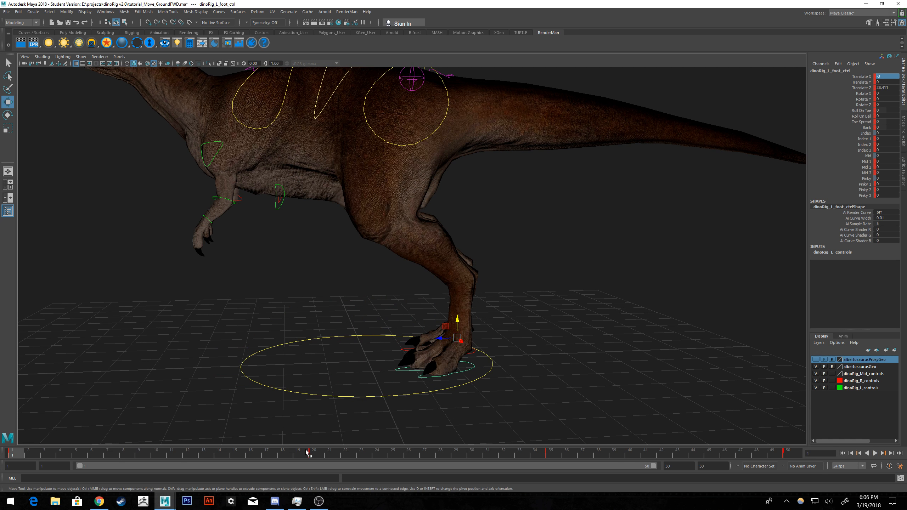
Bring up the Graph Editor and key the left foot control farther back at frame 26, with Translate Z about -22.6.
{"action": "key", "text": "alt+v"}
{"action": "left_click_drag", "start_coordinate": [348, 451], "coordinate": [254, 455]}
{"action": "left_click", "coordinate": [105, 12]}
{"action": "left_click_drag", "start_coordinate": [254, 459], "coordinate": [408, 454]}
{"action": "left_click_drag", "start_coordinate": [437, 316], "coordinate": [479, 321]}
{"action": "key", "text": "s"}
{"action": "middle_click_drag", "start_coordinate": [459, 328], "coordinate": [406, 319], "text": "alt"}
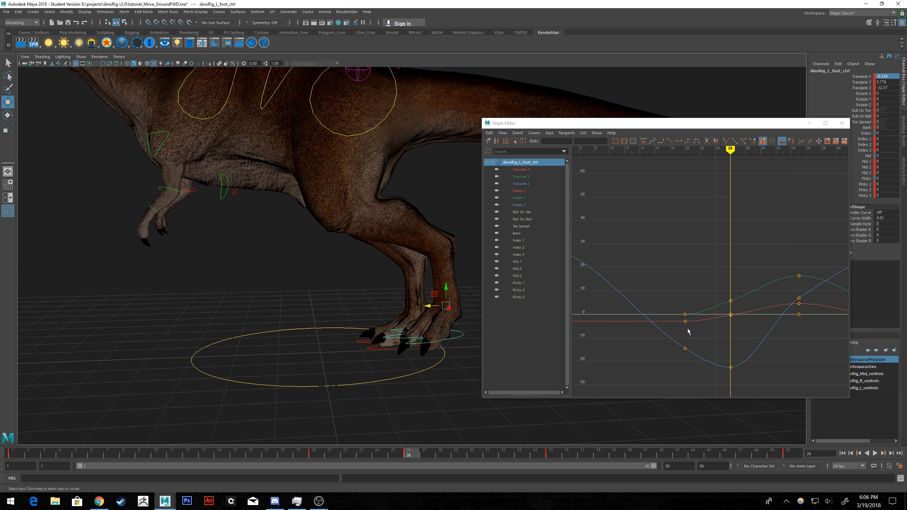
{"action": "left_click_drag", "start_coordinate": [725, 122], "coordinate": [906, 130]}
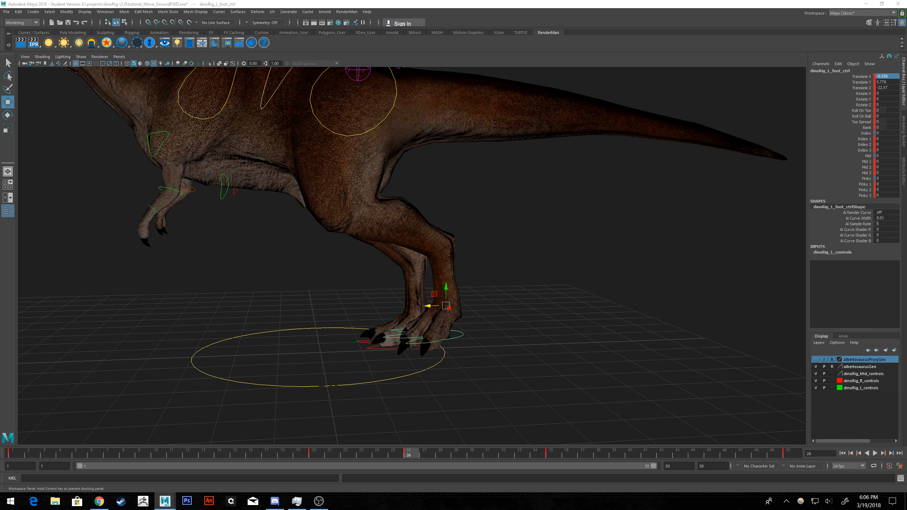
Play the animation from frame 1 to check the left foot's backward push and forward swing.
{"action": "left_click", "coordinate": [842, 453]}
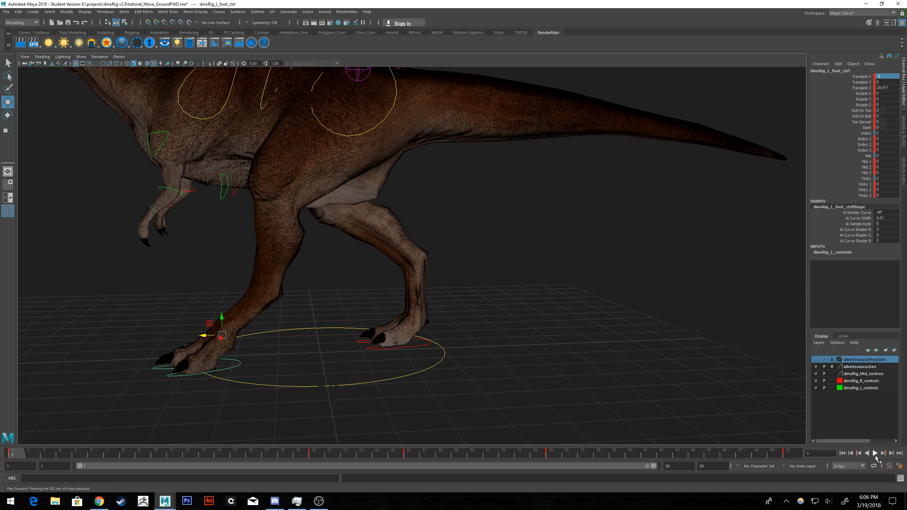
{"action": "left_click", "coordinate": [874, 454]}
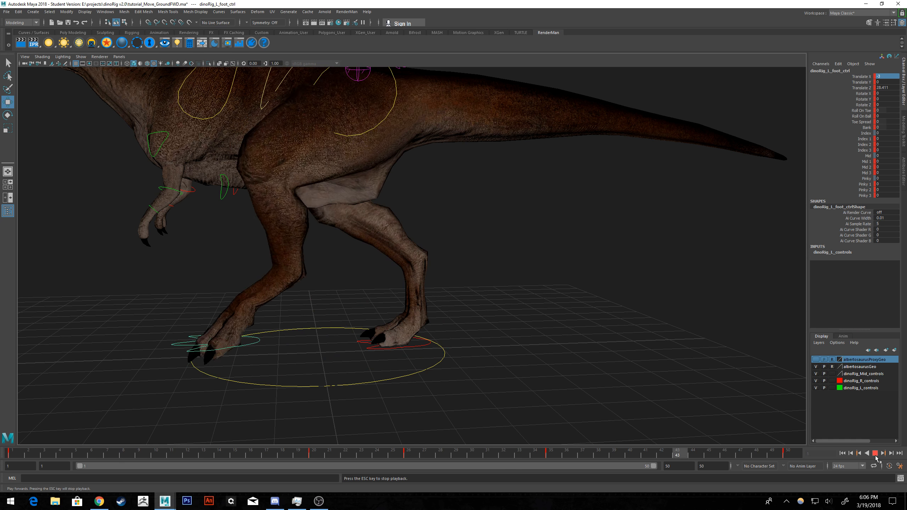
{"action": "left_click", "coordinate": [875, 454]}
Review the left foot's pose at frame 20 and delete its key at frame 26.
{"action": "left_click_drag", "start_coordinate": [311, 460], "coordinate": [320, 444]}
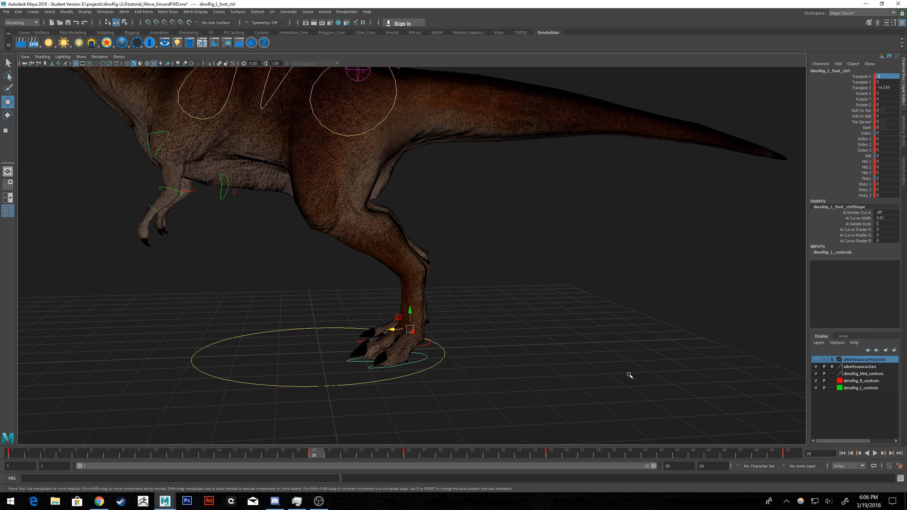
{"action": "left_click_drag", "start_coordinate": [481, 342], "coordinate": [459, 337], "text": "alt"}
{"action": "left_click", "coordinate": [408, 454]}
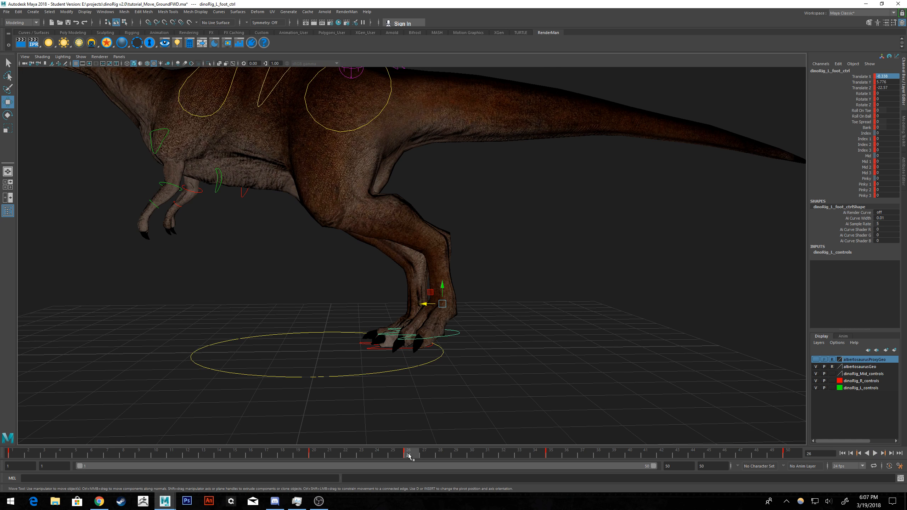
{"action": "right_click", "coordinate": [408, 454]}
{"action": "left_click", "coordinate": [434, 362]}
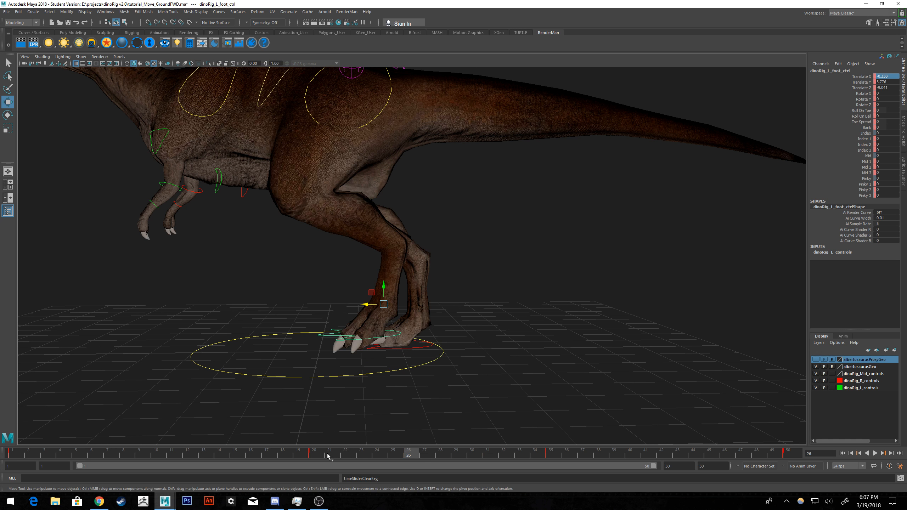
At frame 20, move the left foot control forward to Translate Z about -4.5 and key it.
{"action": "mouse_move", "coordinate": [316, 453]}
{"action": "left_mouse_down"}
{"action": "mouse_move", "coordinate": [278, 453]}
{"action": "mouse_move", "coordinate": [313, 454]}
{"action": "left_mouse_up"}
{"action": "left_click", "coordinate": [315, 455], "text": "shift"}
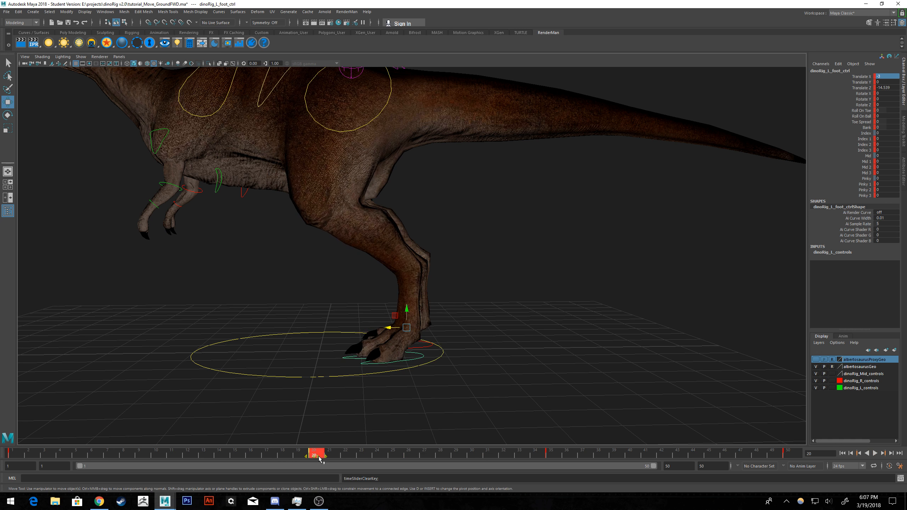
{"action": "left_click_drag", "start_coordinate": [390, 328], "coordinate": [347, 328]}
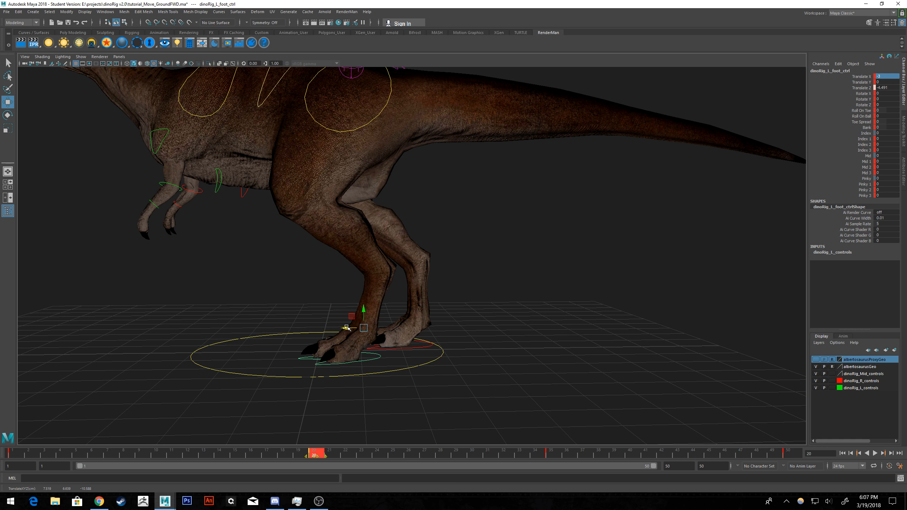
{"action": "key", "text": "s"}
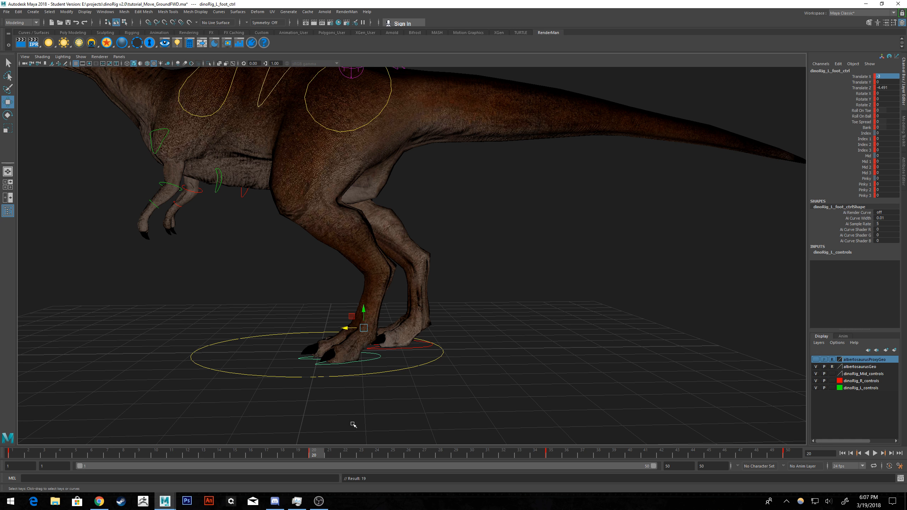
Preview the motion and key the left foot control farther back at frame 27, with Translate Z about -18.9.
{"action": "key", "text": "alt+v"}
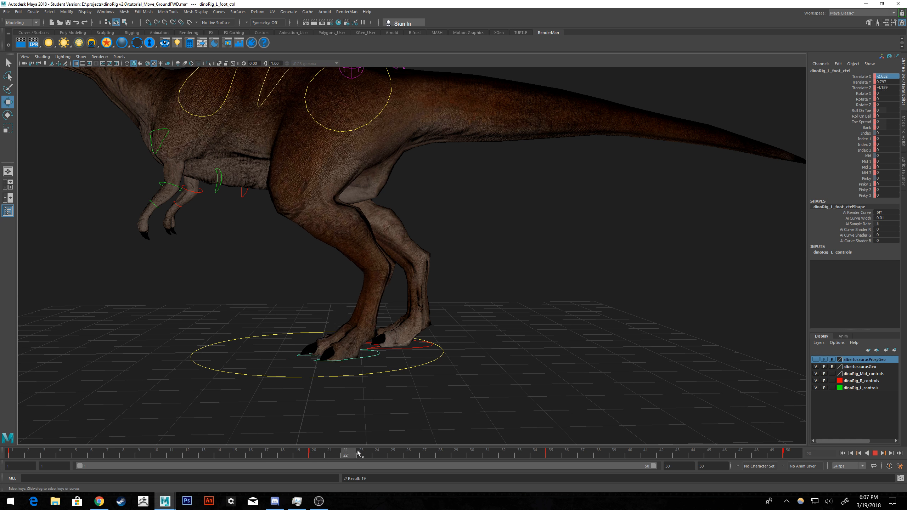
{"action": "key", "text": "alt+v"}
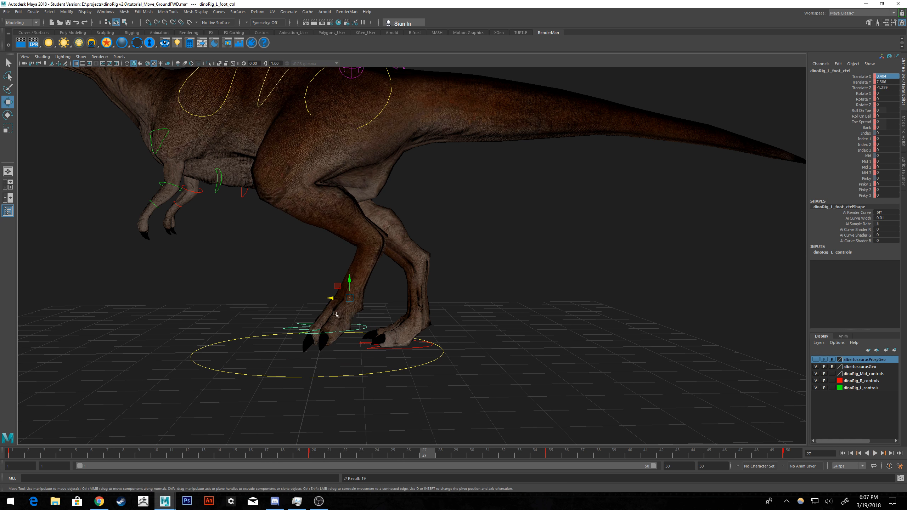
{"action": "left_click_drag", "start_coordinate": [330, 298], "coordinate": [408, 298]}
{"action": "key", "text": "s"}
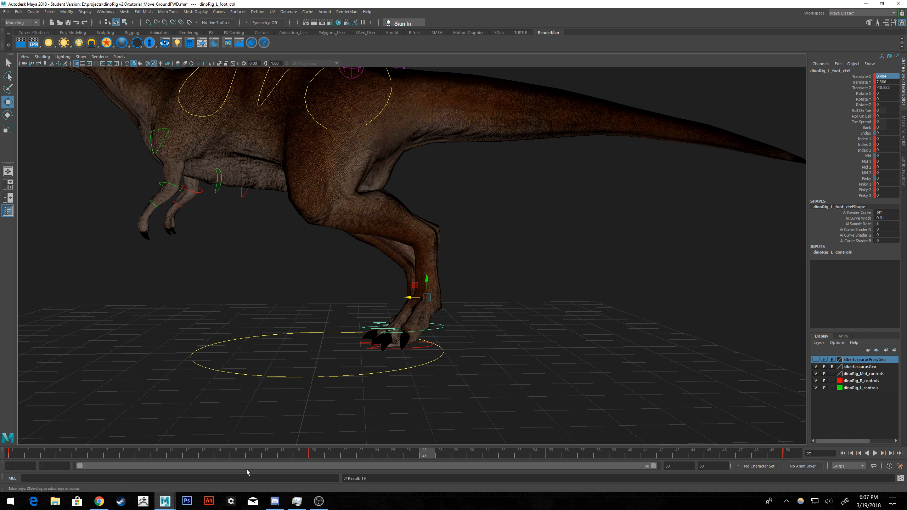
Play back from the start, stop at frame 45, and raise the left foot control there to Translate Y about 8.8.
{"action": "left_click", "coordinate": [18, 452]}
{"action": "key", "text": "alt+v"}
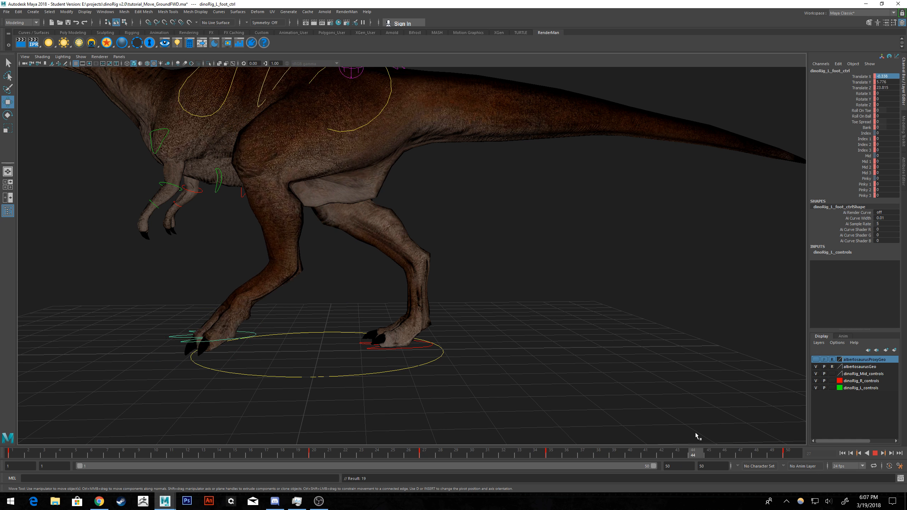
{"action": "key", "text": "Escape"}
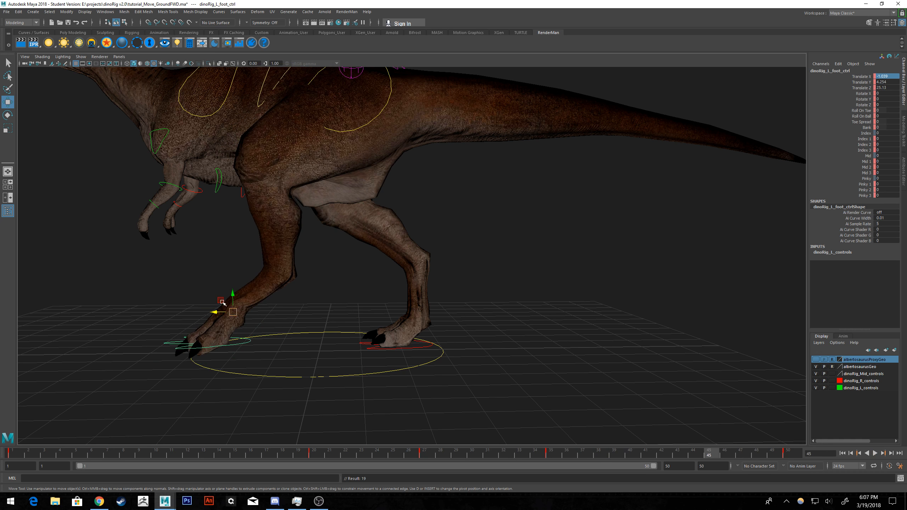
{"action": "left_click_drag", "start_coordinate": [232, 300], "coordinate": [233, 274]}
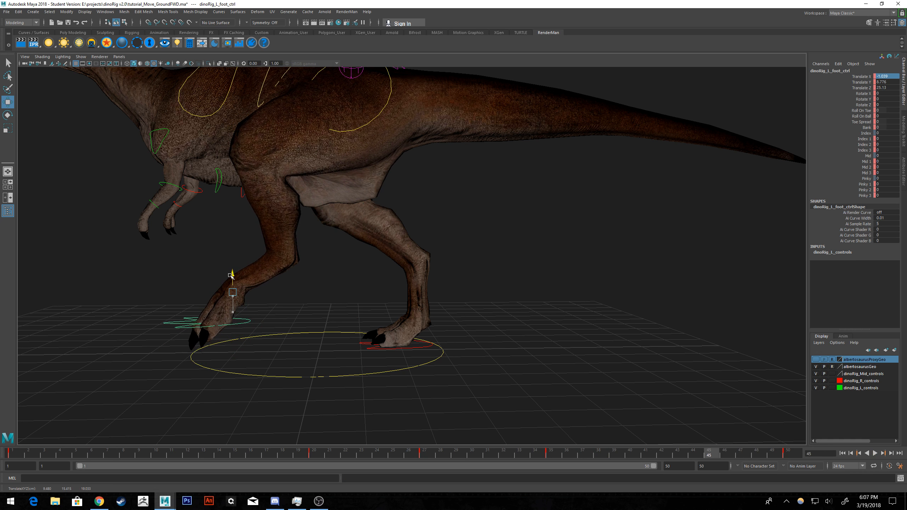
{"action": "left_click", "coordinate": [416, 458]}
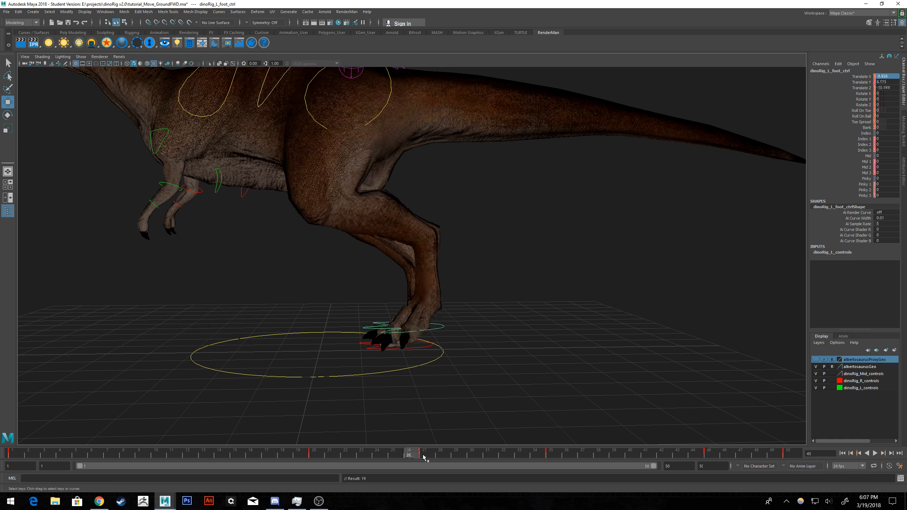